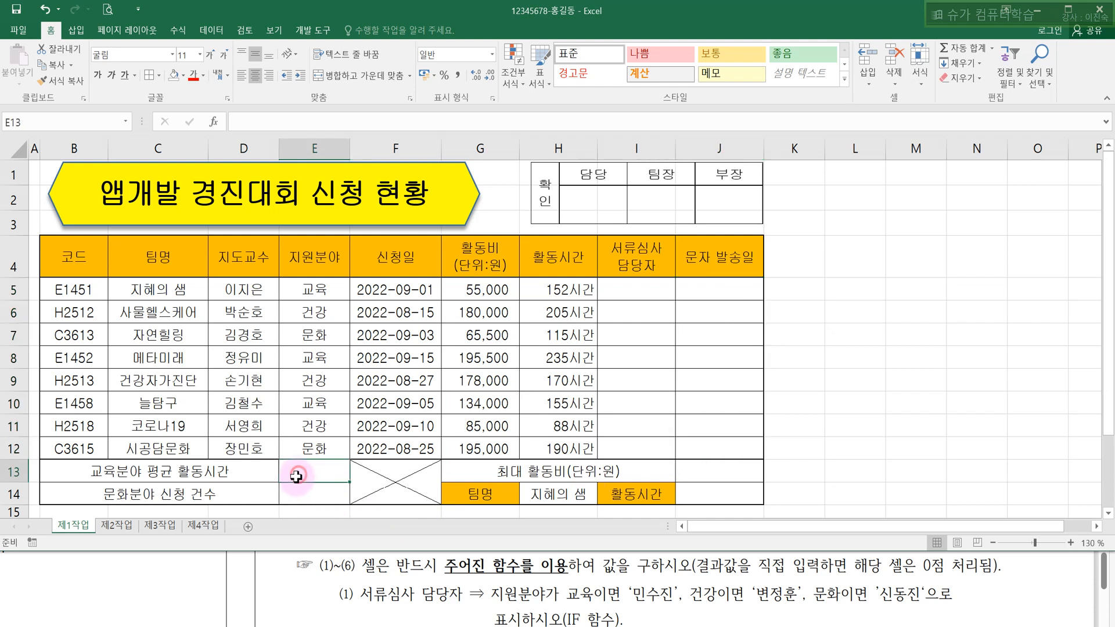
Step: Examine the empty result cells E14 and J14 and the data range B5:J12 on the 제1작업 sheet
click(301, 494)
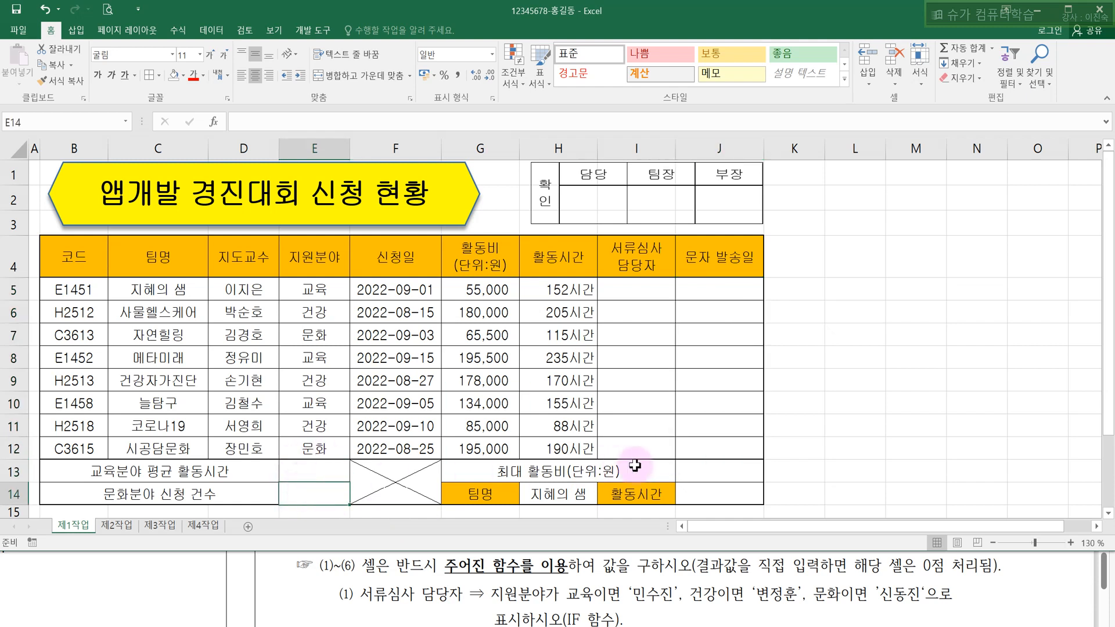
click(705, 468)
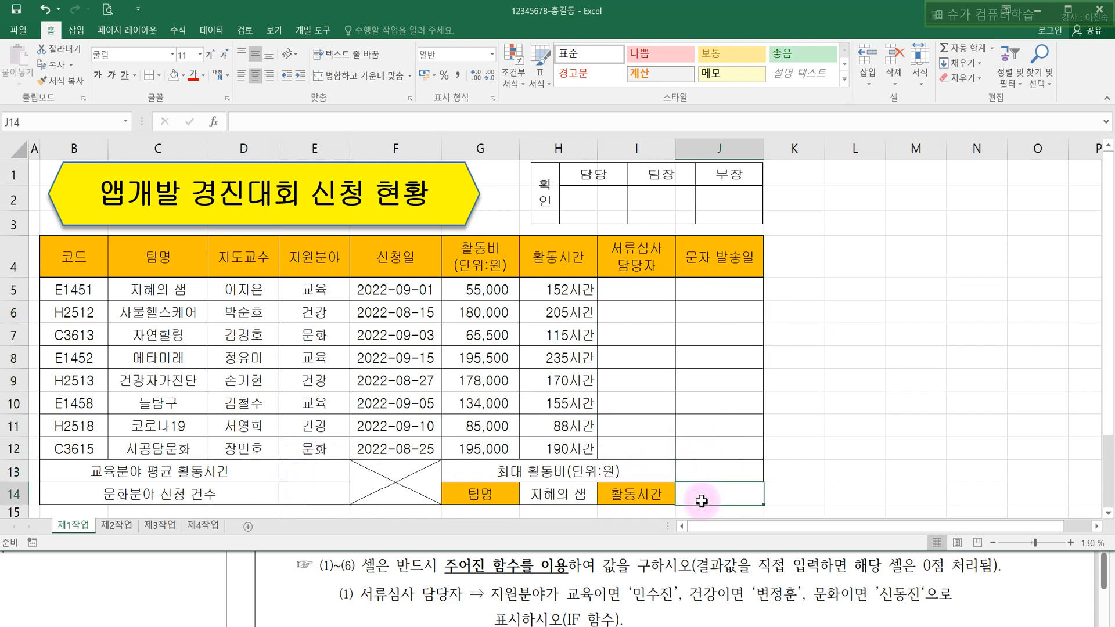
click(889, 363)
drag(86, 288, 704, 452)
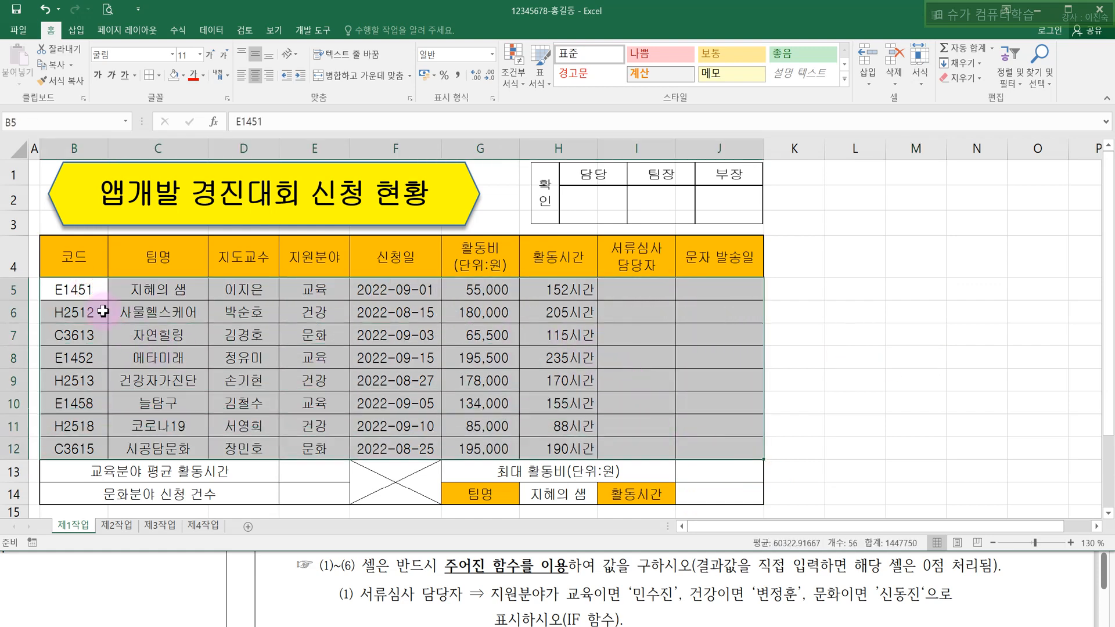
drag(82, 292, 691, 446)
click(906, 331)
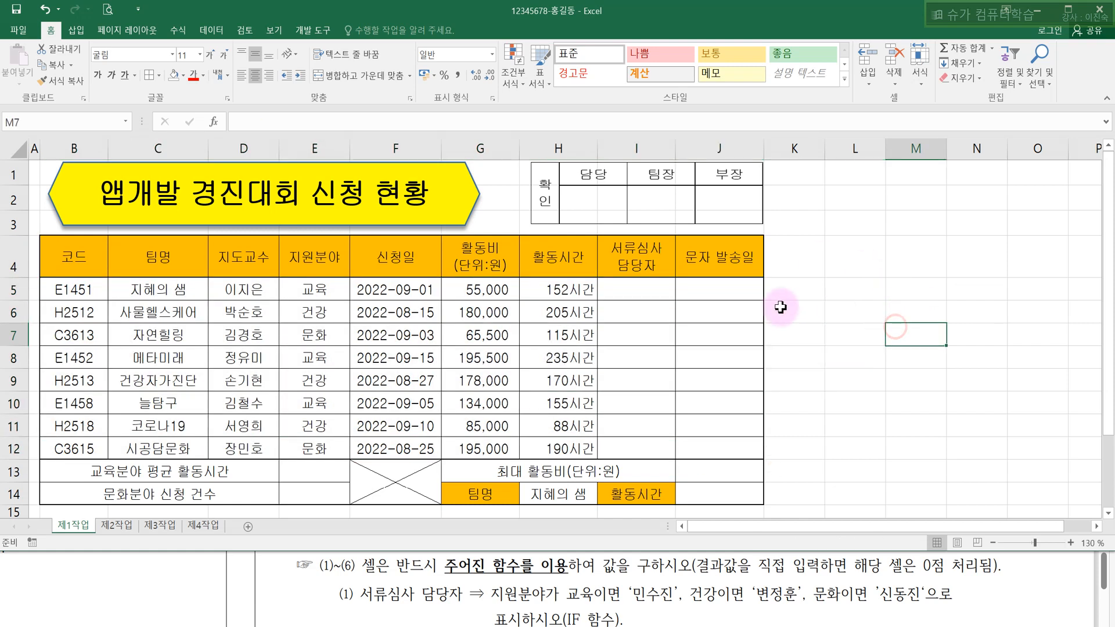
Step: Read instruction (1) for the 서류심사 담당자 column in the exam PDF and check the IF syntax note
click(359, 610)
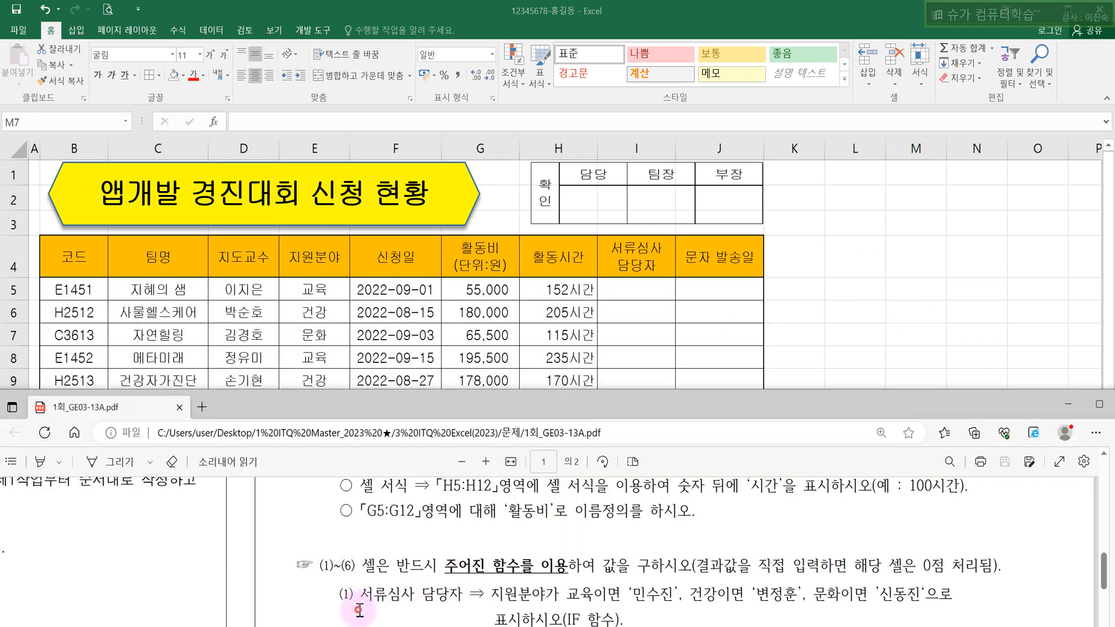
click(390, 347)
click(366, 596)
drag(360, 593, 452, 589)
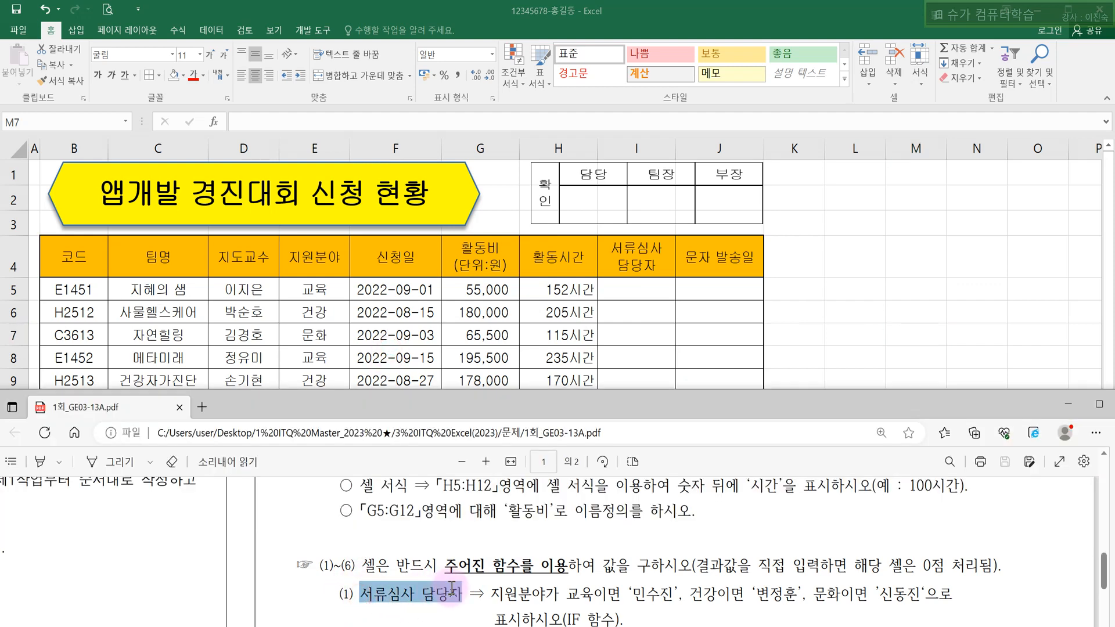
click(442, 316)
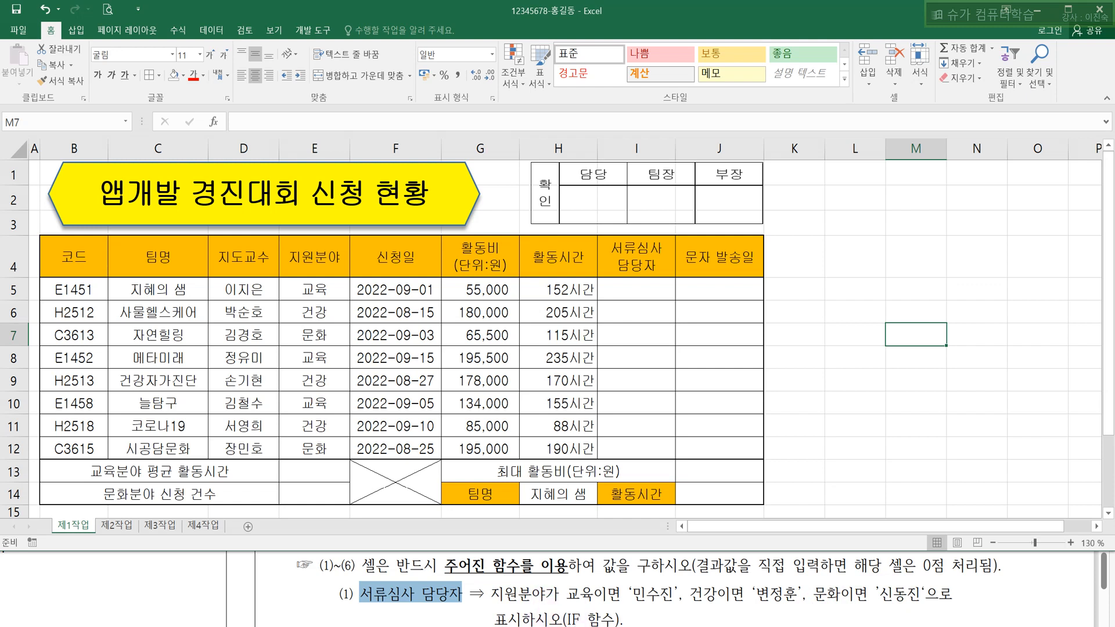
click(546, 625)
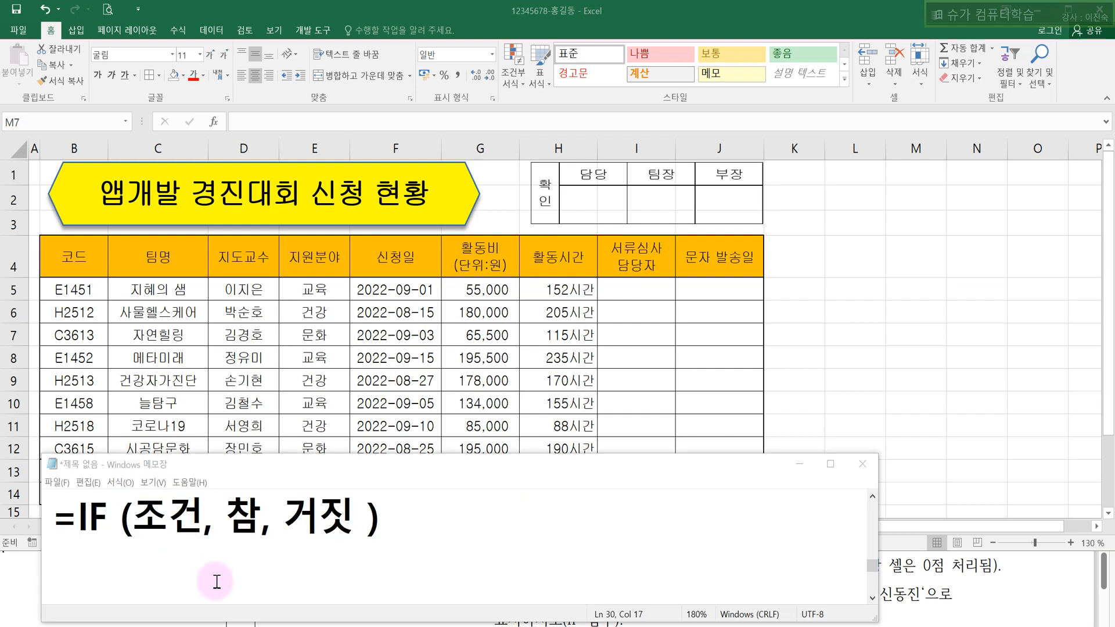
click(541, 625)
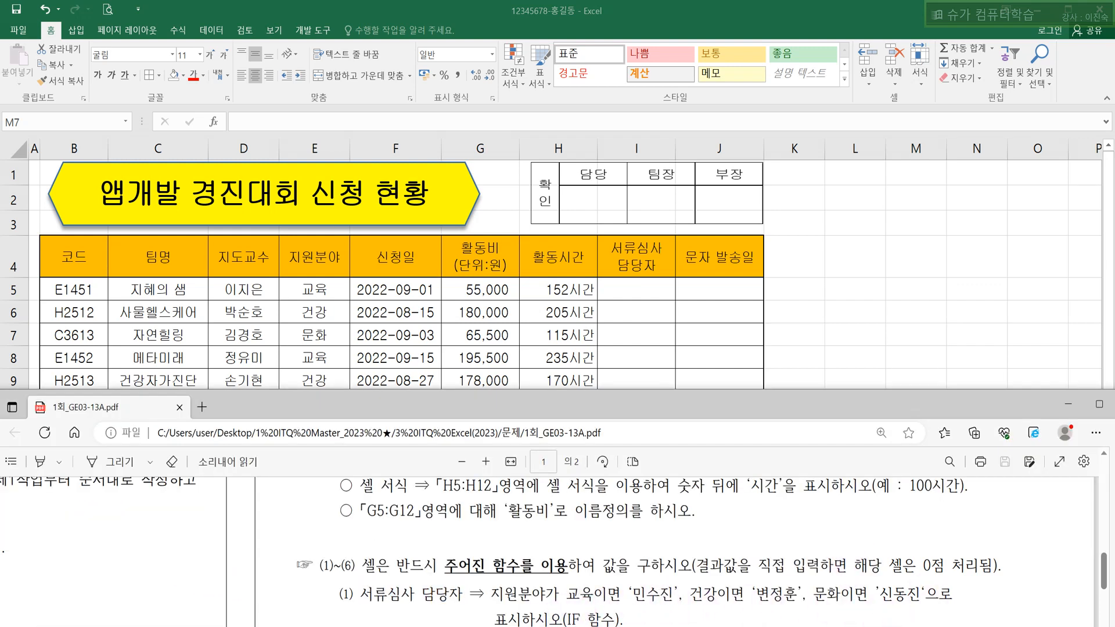
Step: Examine the function name and the 조건, 참 and 거짓 arguments of the IF syntax in Notepad
click(485, 625)
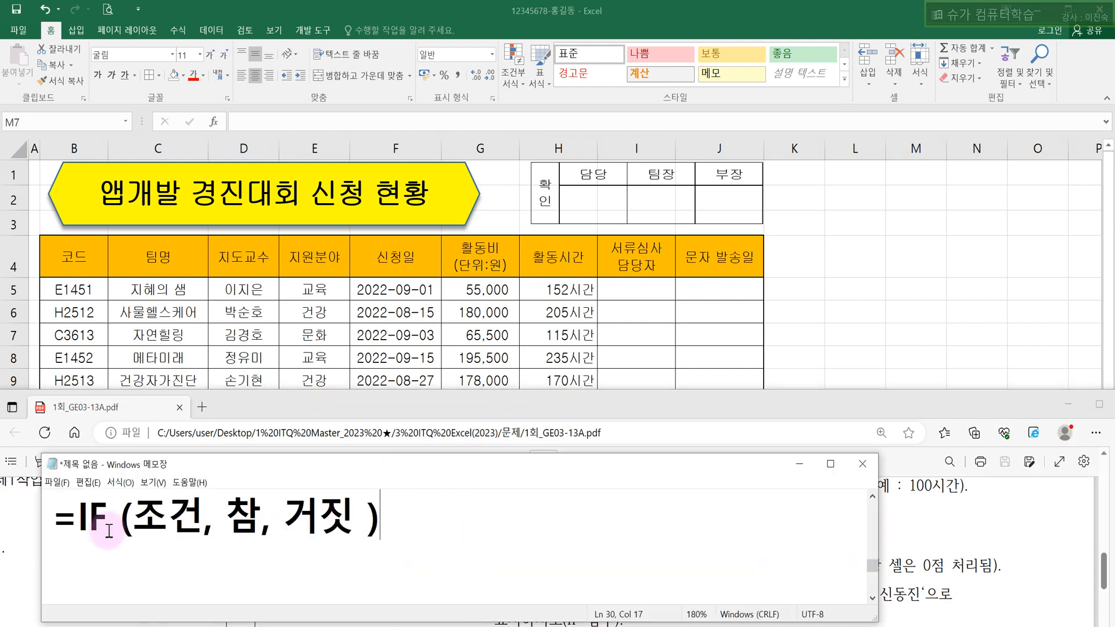
drag(76, 508, 108, 513)
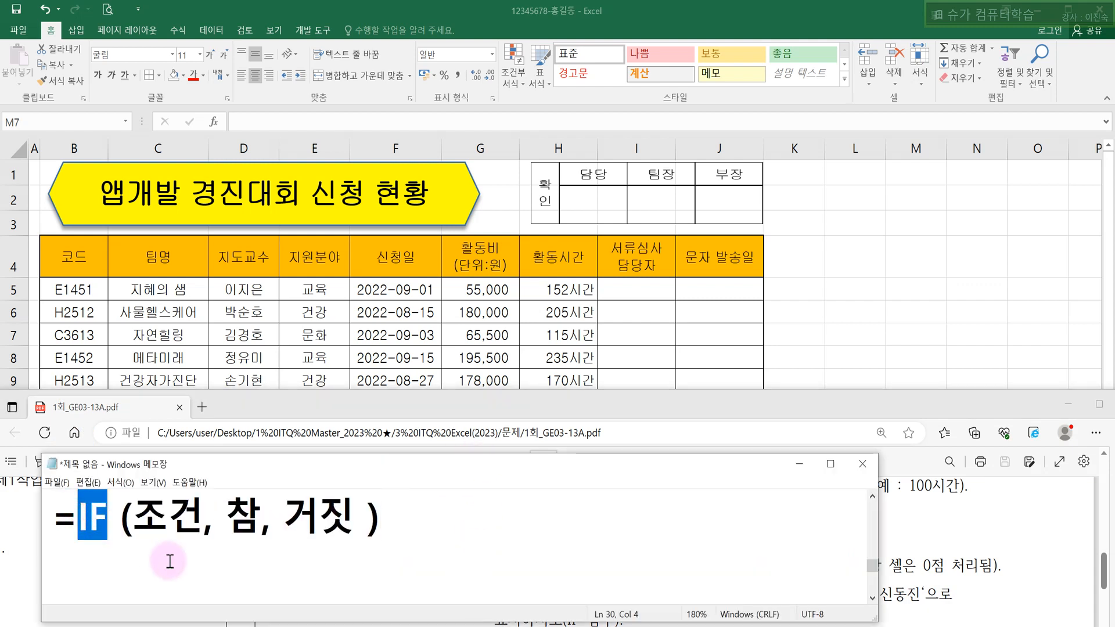
click(142, 530)
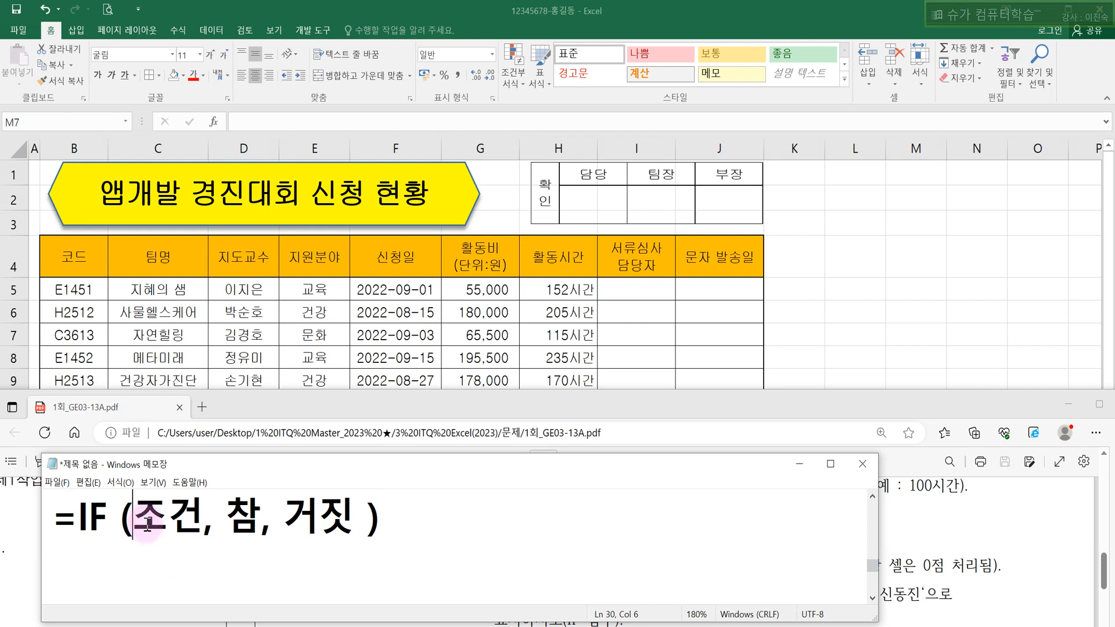
drag(139, 516, 191, 534)
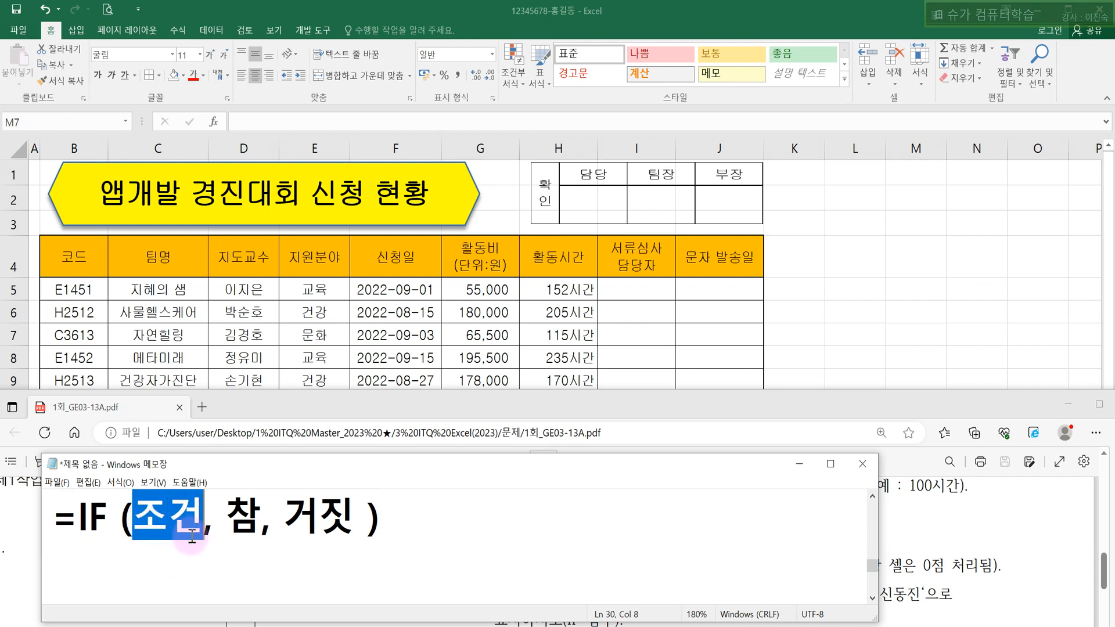
click(158, 543)
click(138, 514)
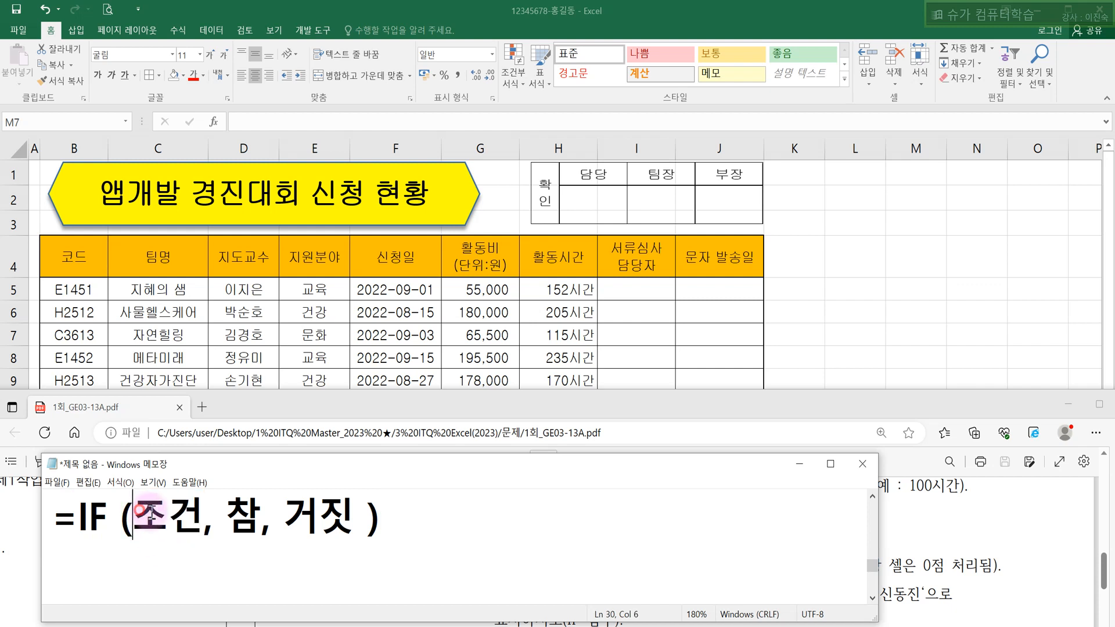
drag(140, 511, 262, 518)
click(233, 511)
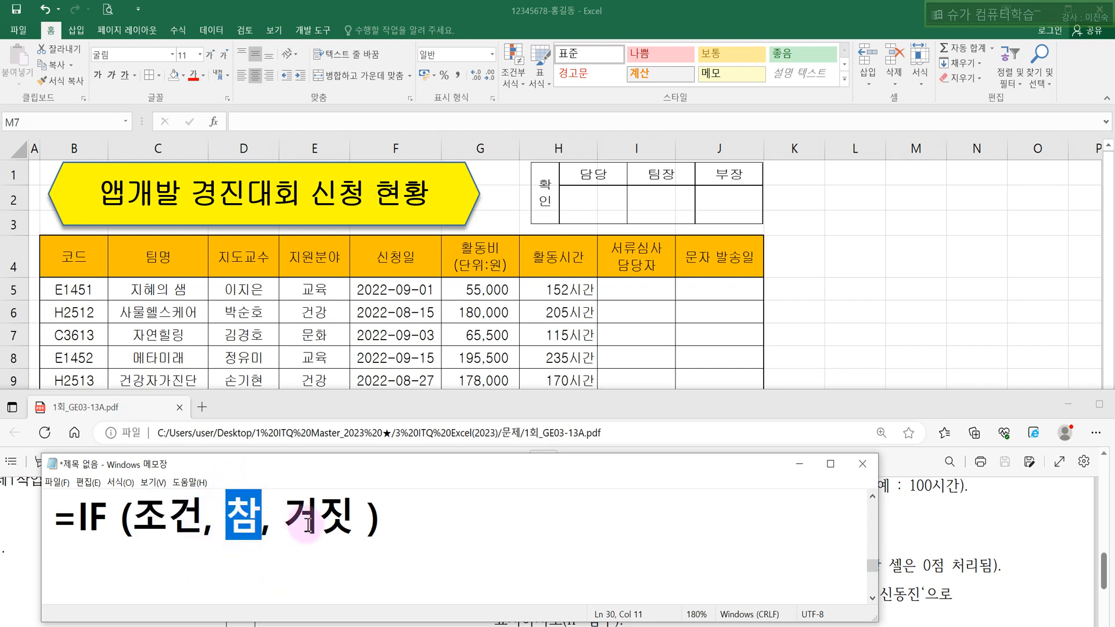
drag(292, 514, 355, 520)
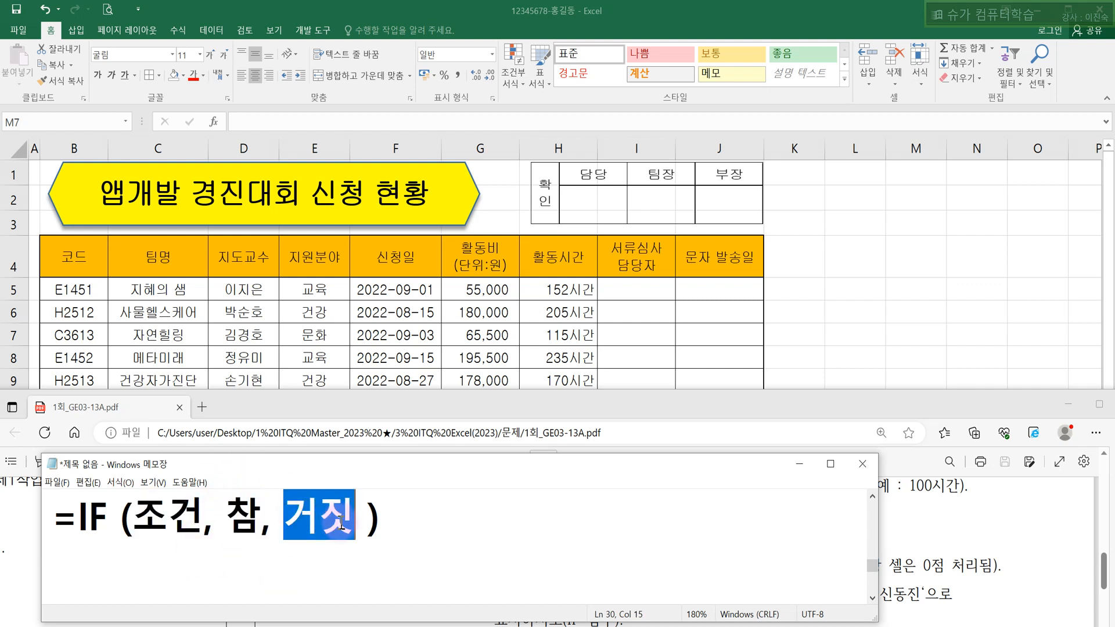
click(405, 531)
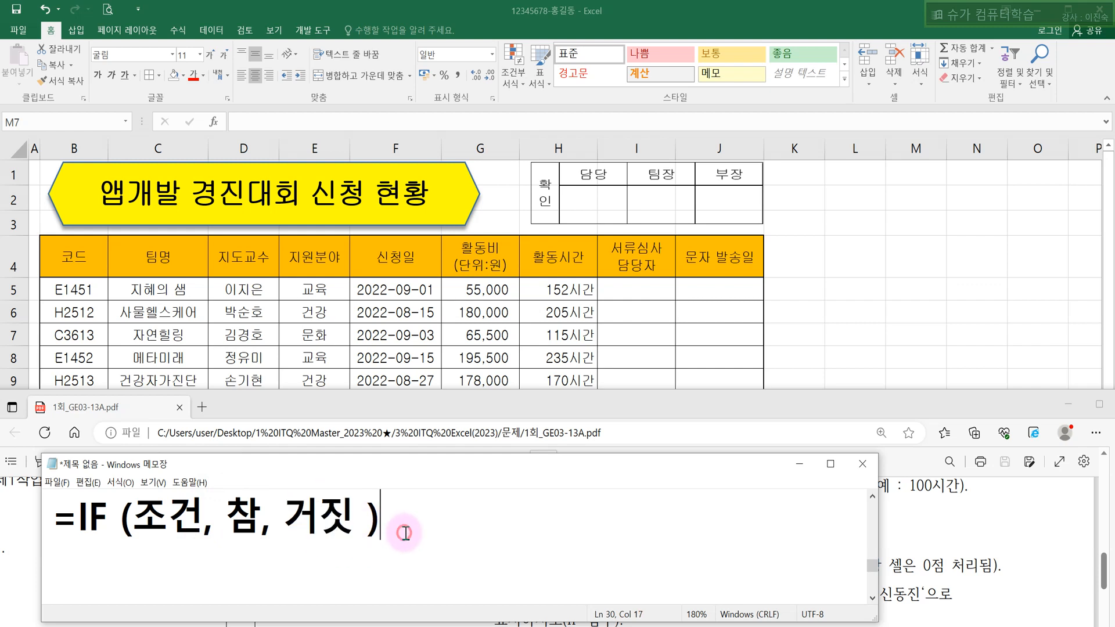
Step: Insert a space after the opening parenthesis of the IF syntax note and review its 참 and 거짓 arguments
click(137, 518)
drag(145, 518, 260, 528)
click(250, 557)
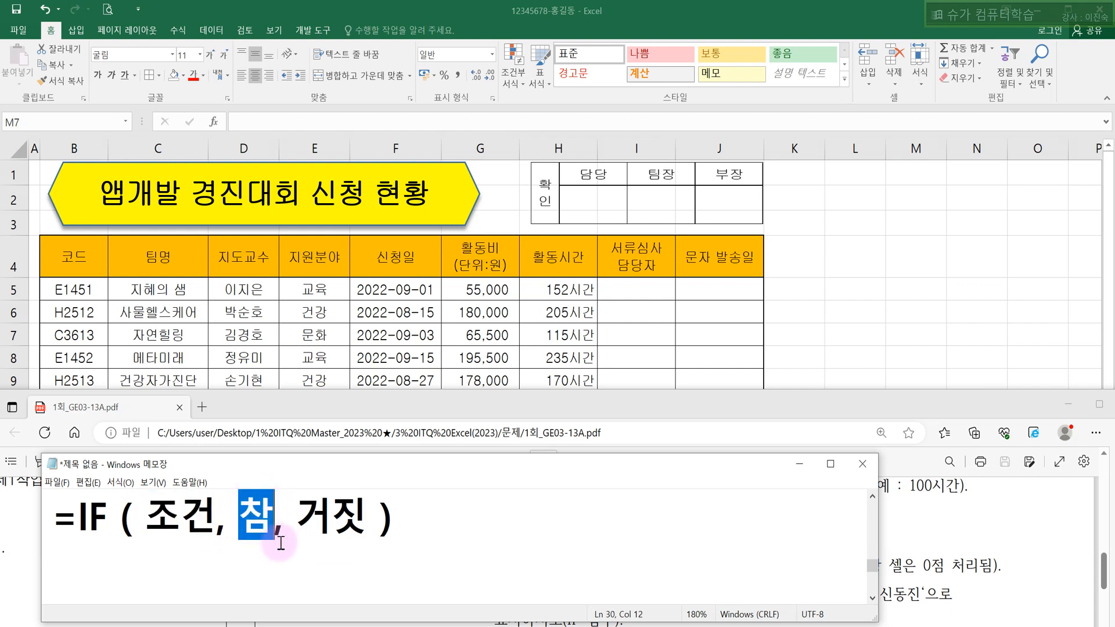
click(287, 544)
drag(297, 516, 356, 533)
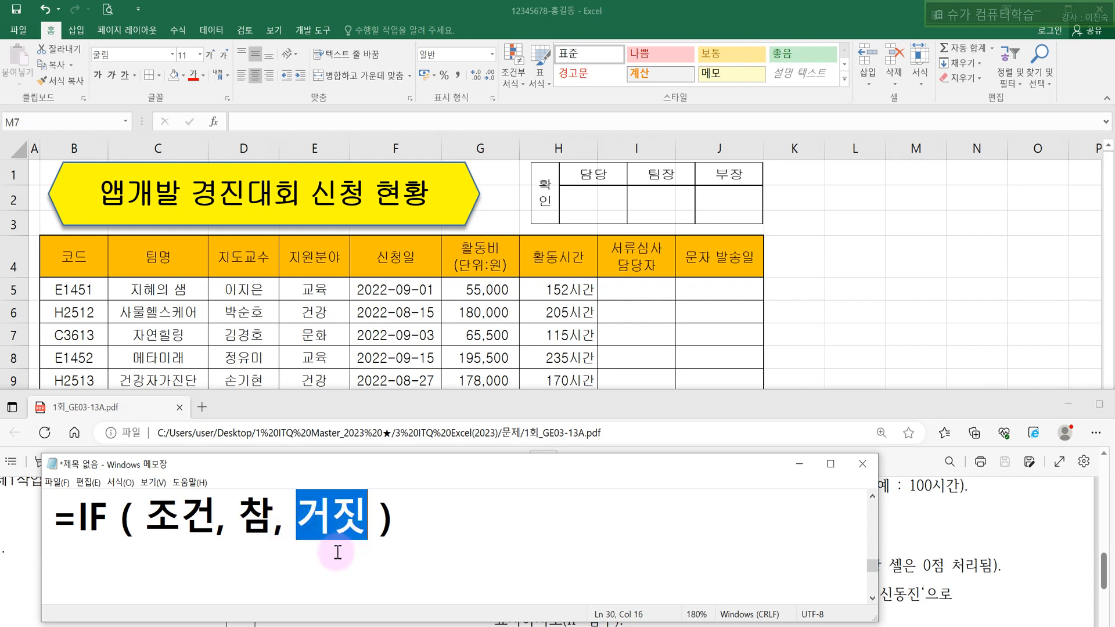
click(493, 543)
Step: In the exam PDF, examine the first condition 지원분야가 교육이면 together with the reviewer name it should return
click(947, 531)
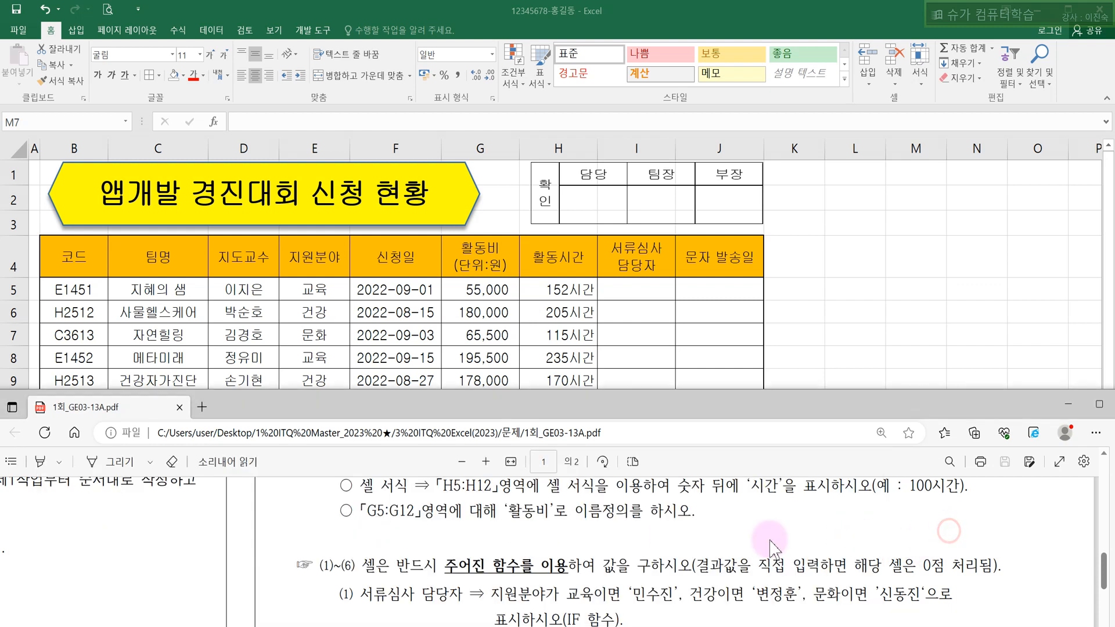
drag(494, 590, 604, 602)
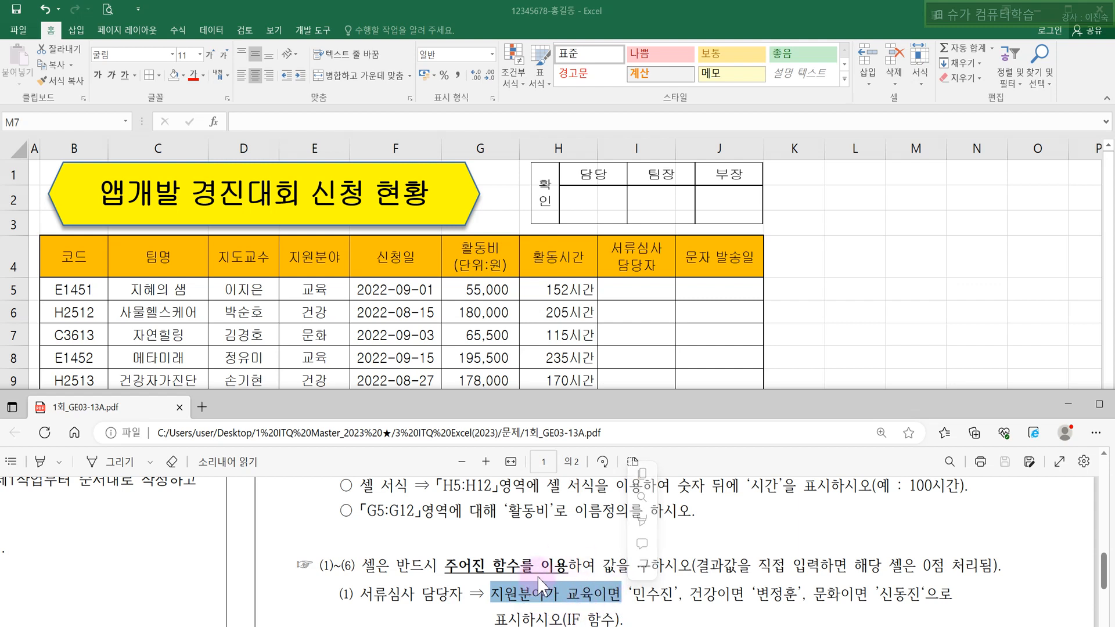
click(636, 593)
drag(636, 593, 664, 598)
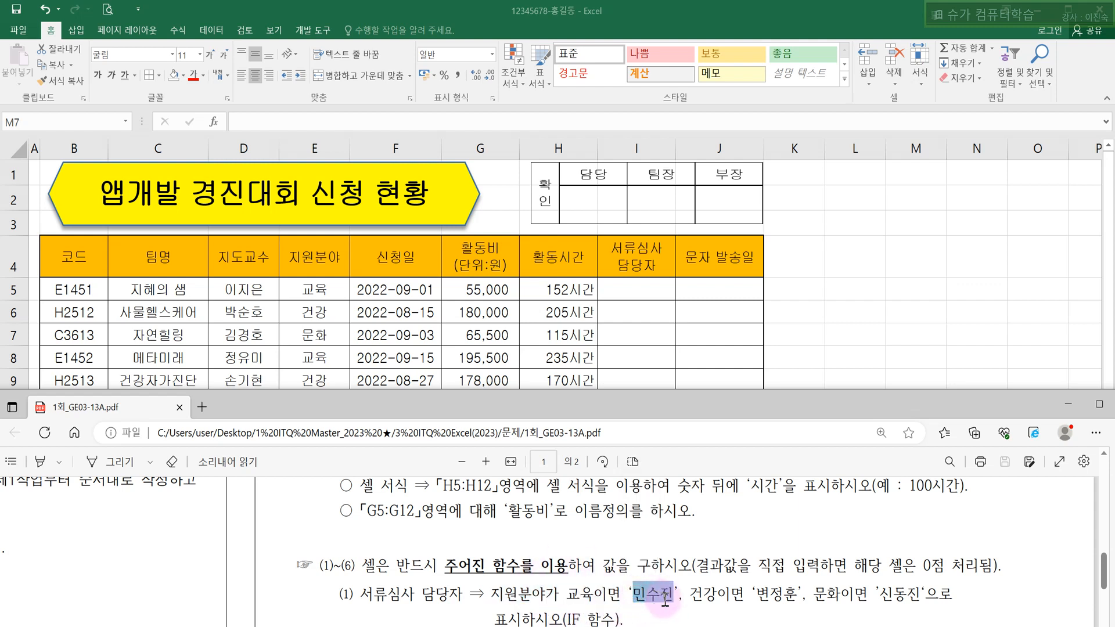
drag(492, 592, 663, 594)
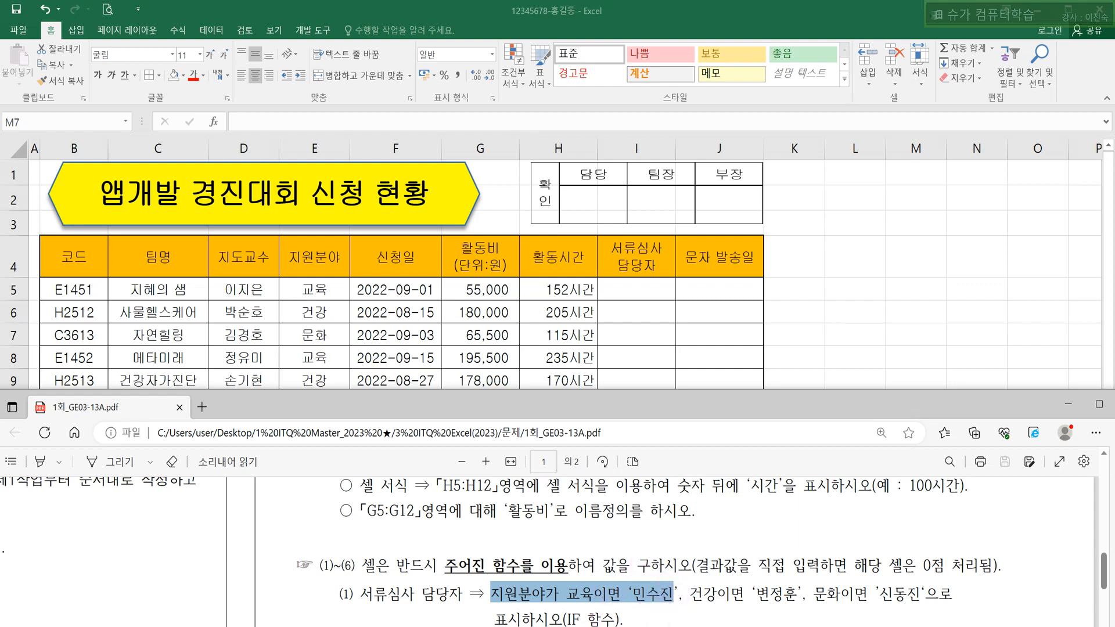
Step: In Notepad, add a line below the IF syntax with 지원분야가 교육이면, a // separator and the first reviewer's name
click(562, 626)
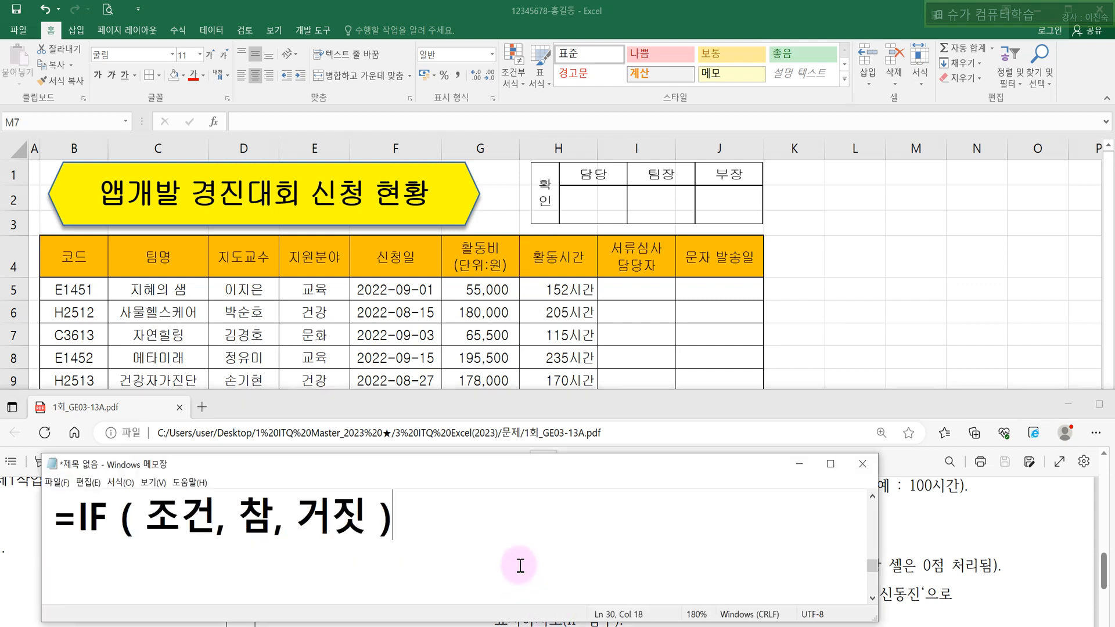
key(Return)
text(지원분야가 교육이면 민수진)
click(388, 570)
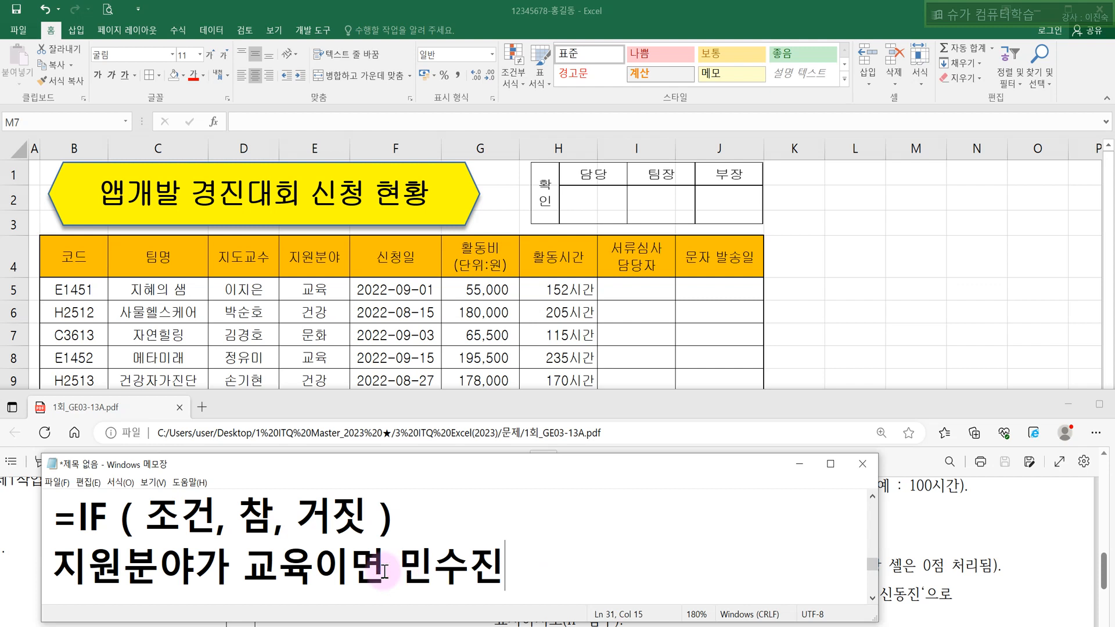
text(//)
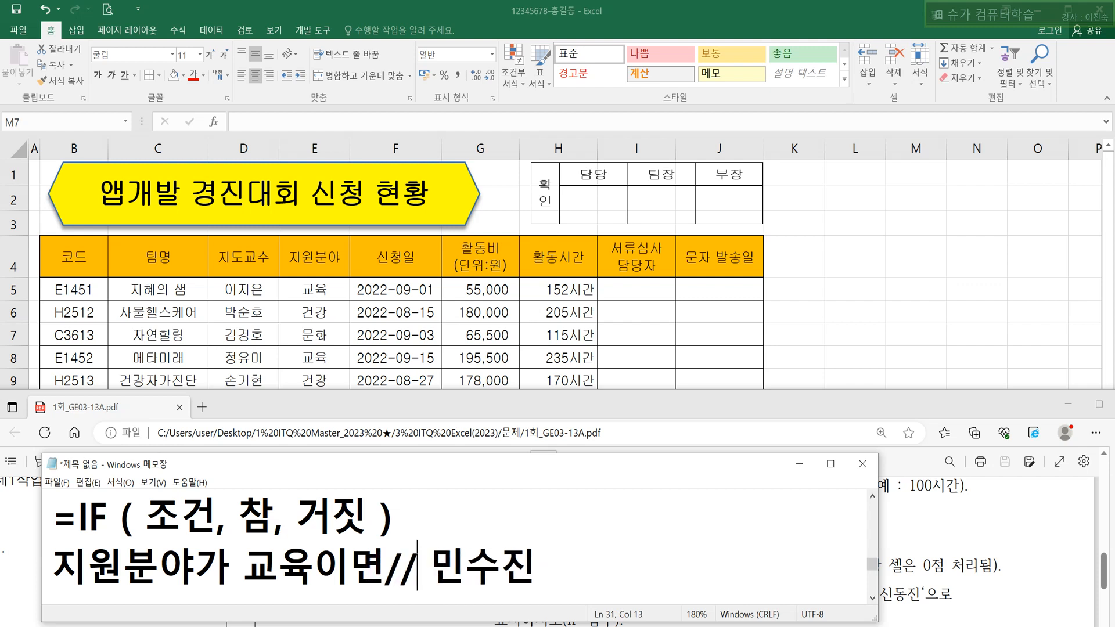
Step: Compare the condition and reviewer name in the new line with the 조건, 참 and 거짓 arguments above
drag(53, 567, 384, 581)
drag(146, 516, 213, 526)
drag(431, 574, 536, 576)
drag(239, 516, 368, 518)
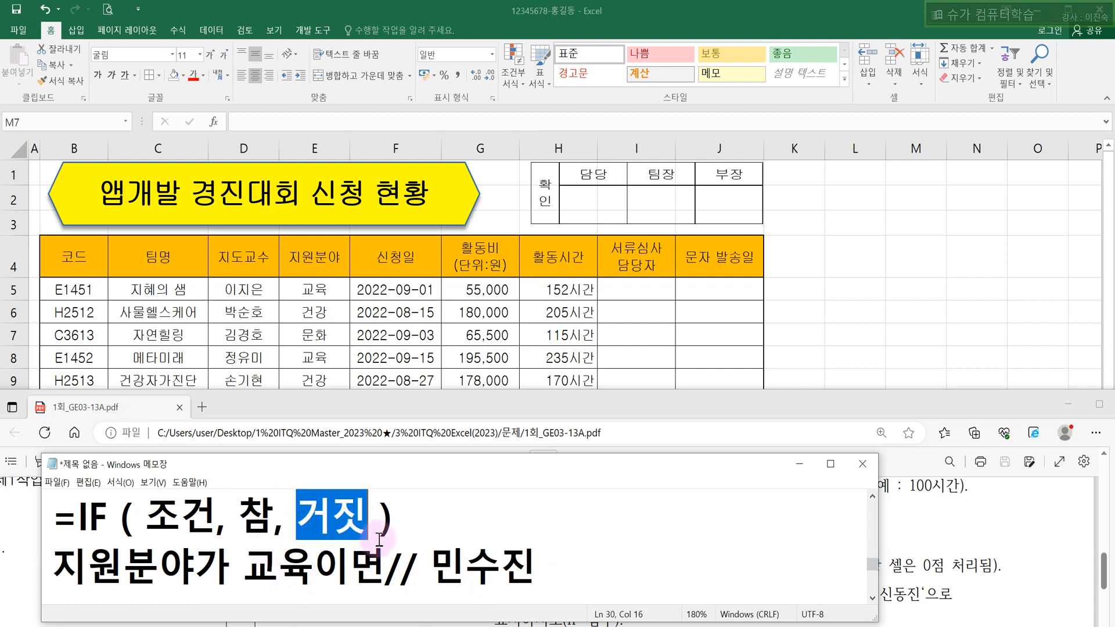
Step: Examine the second condition 건강이면 in the exam PDF and relate it to the 거짓 argument in the Notepad syntax
click(410, 626)
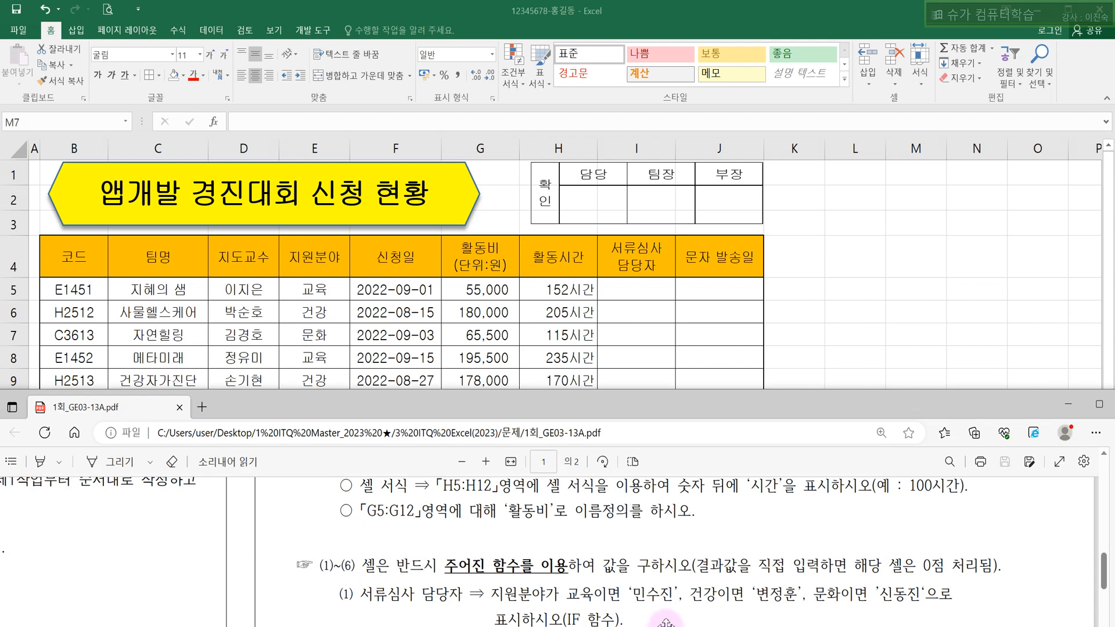
drag(692, 592, 743, 595)
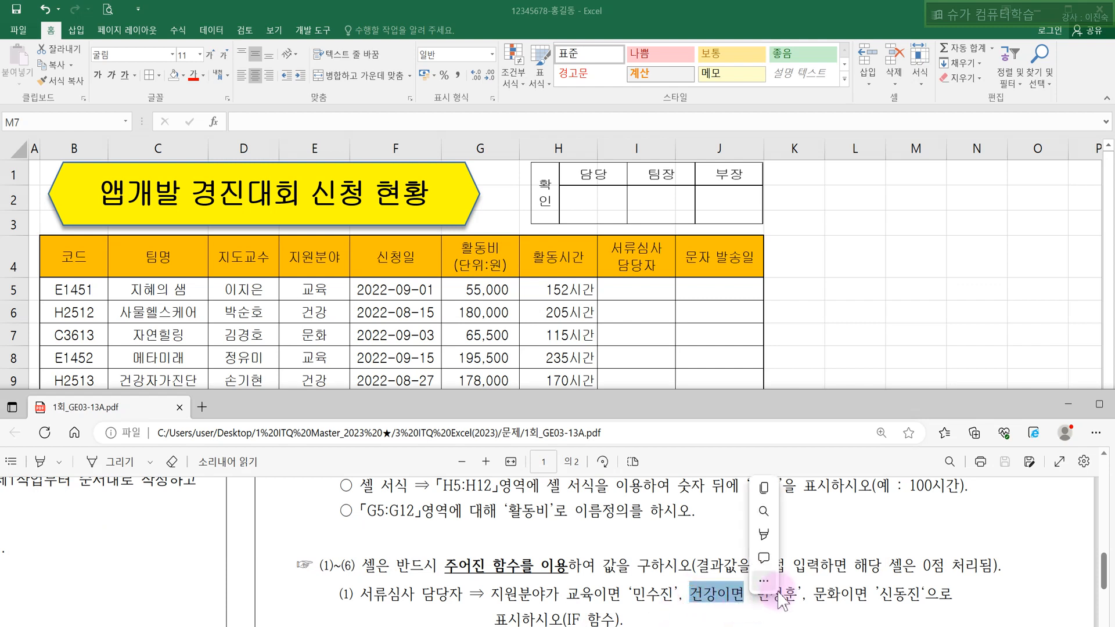
right_click(753, 595)
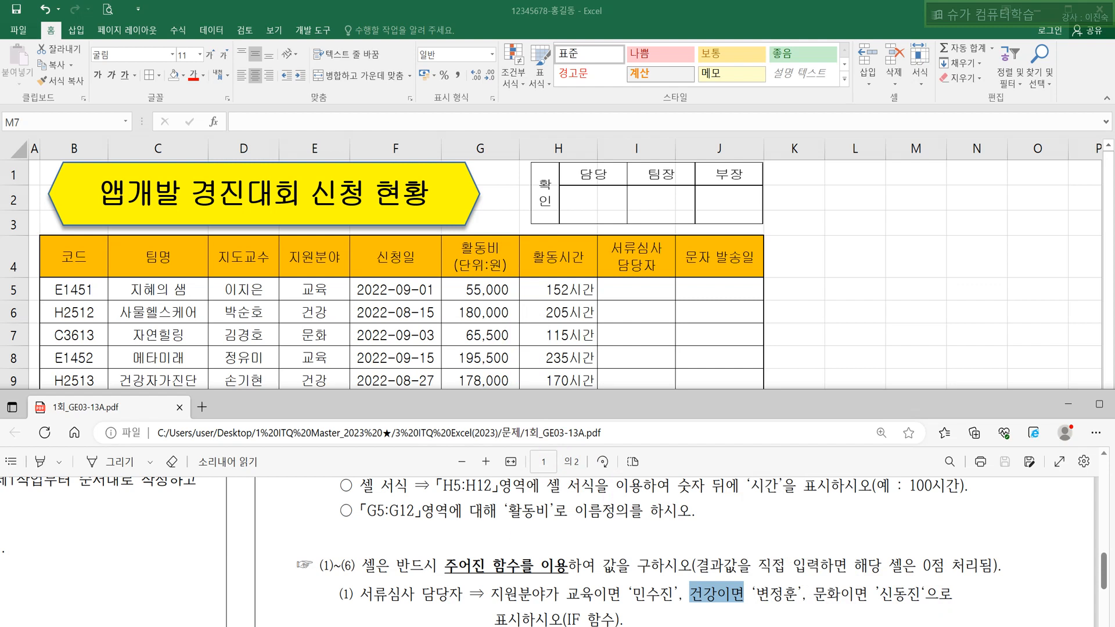
key(alt+Tab)
click(351, 512)
double_click(350, 512)
click(410, 525)
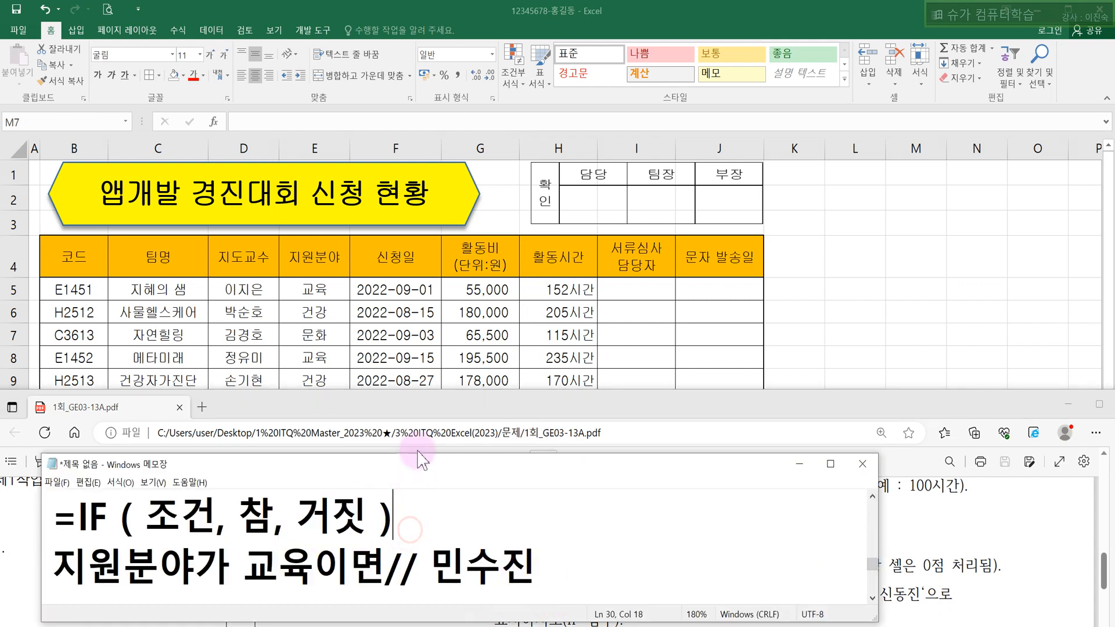
click(592, 552)
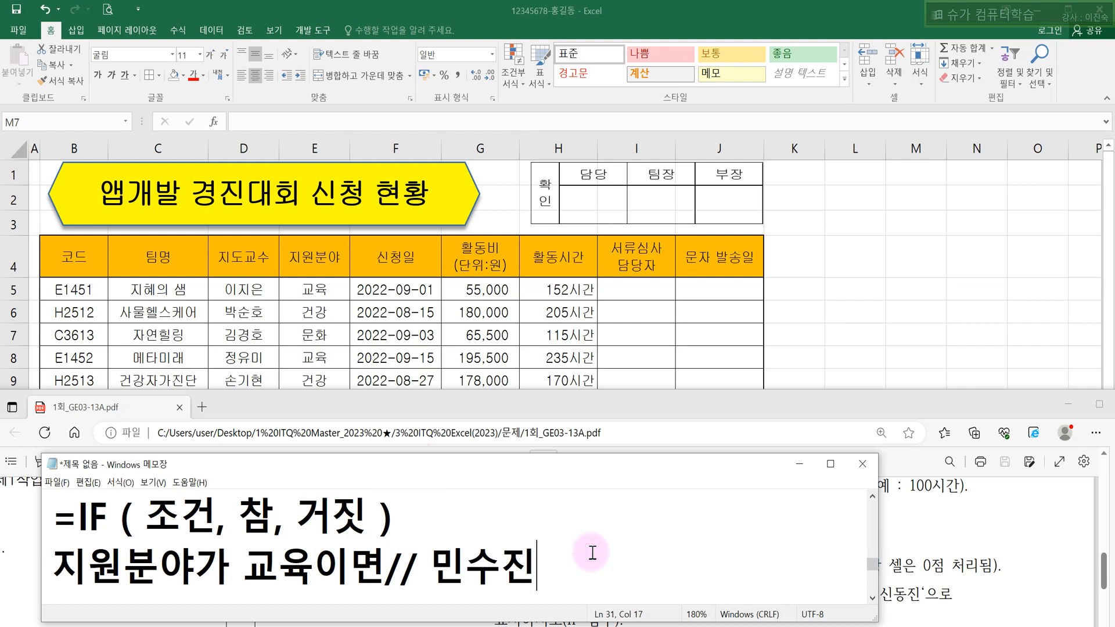
Step: Start a new line under the 교육이면 line in Notepad and highlight the 건강이면 and 문화이면 conditions in the exam PDF
scroll(581, 557, down, 3)
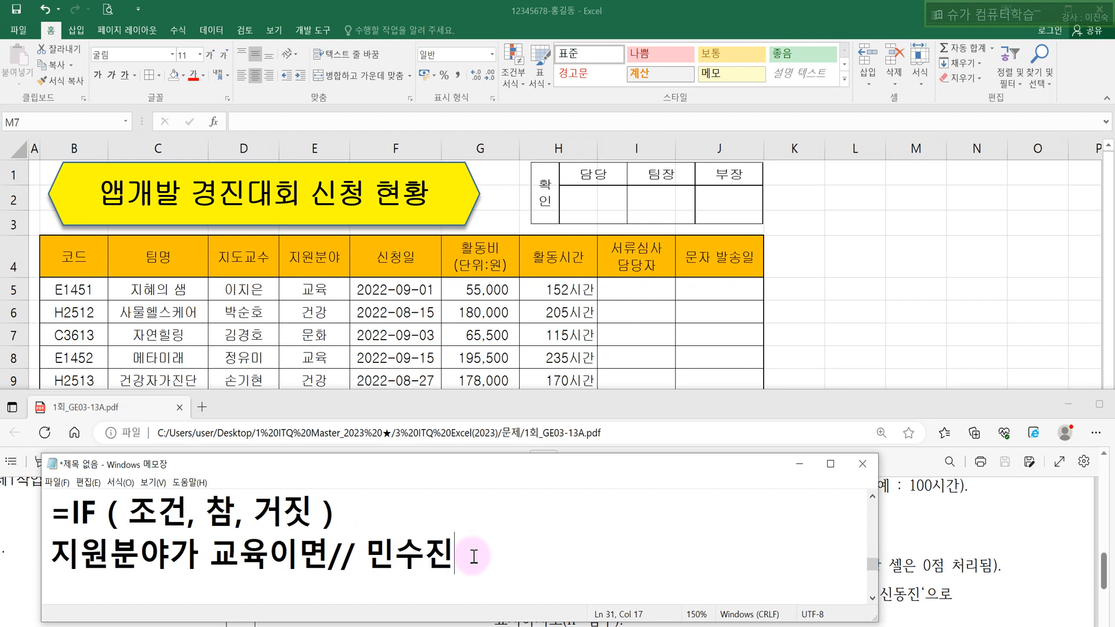
key(Return)
scroll(464, 546, down, 1)
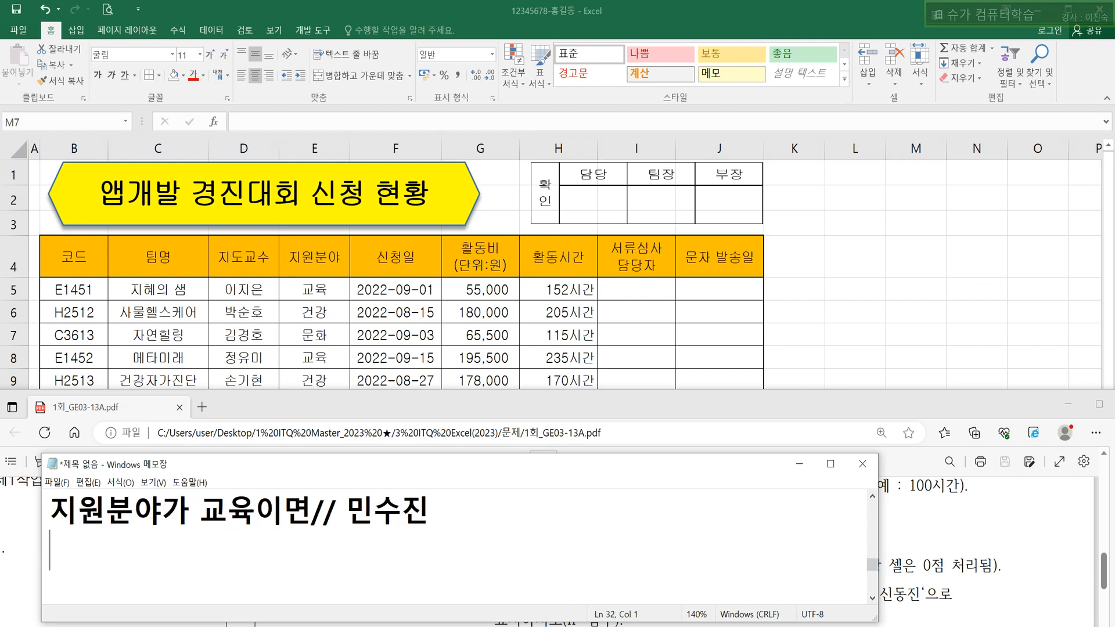
scroll(465, 546, up, 1)
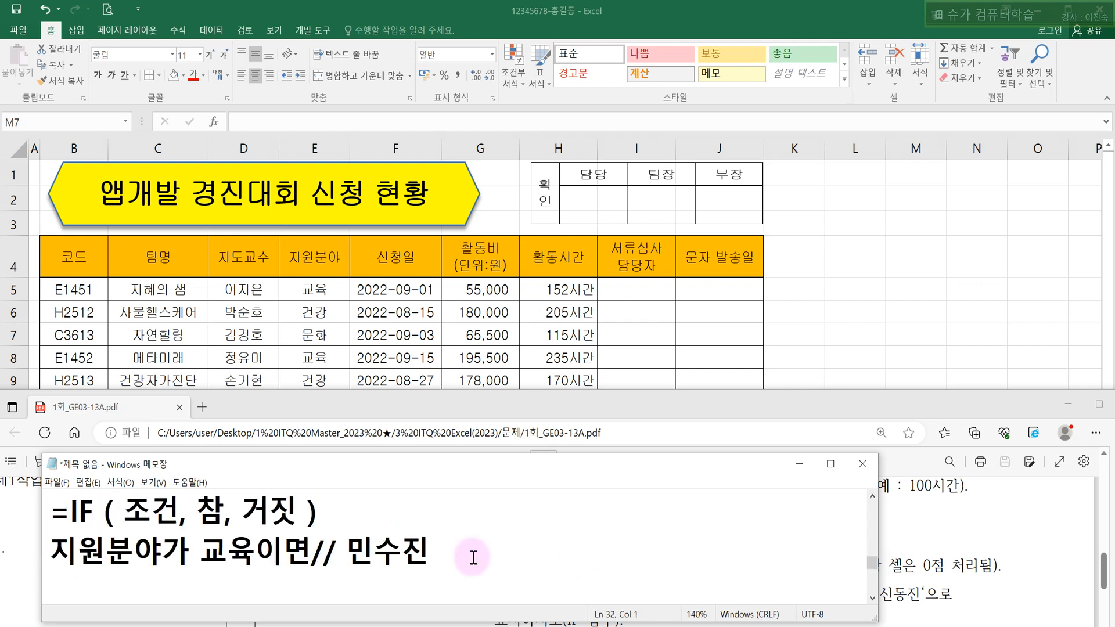
click(691, 625)
drag(689, 593, 904, 598)
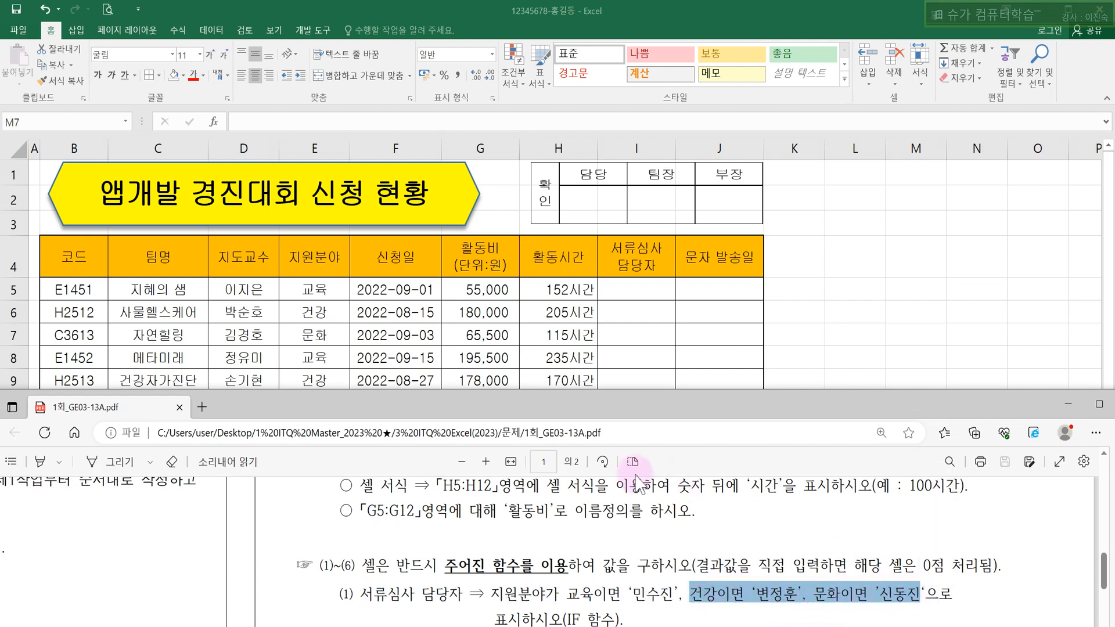
Step: Return to Notepad and write 건강이면 and 문화이면 on the new line, each followed by its reviewer's name from the exam PDF
key(alt+Tab)
scroll(399, 585, down, 1)
scroll(400, 578, up, 1)
click(96, 590)
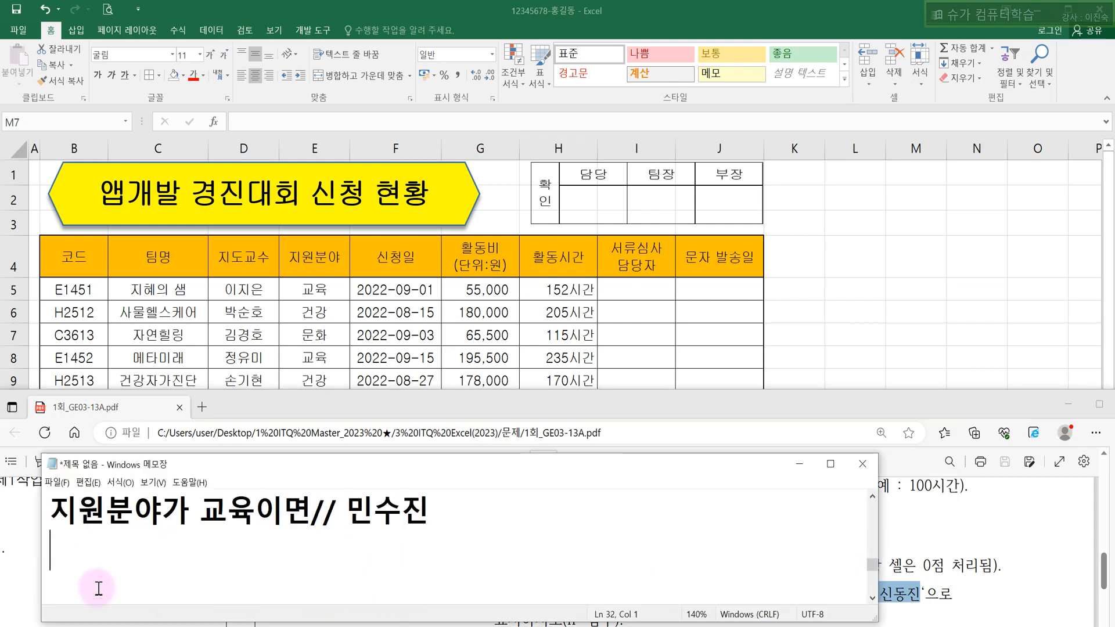
text(건강이면 변정훈 문화이면 신동진)
key(Up)
key(Up)
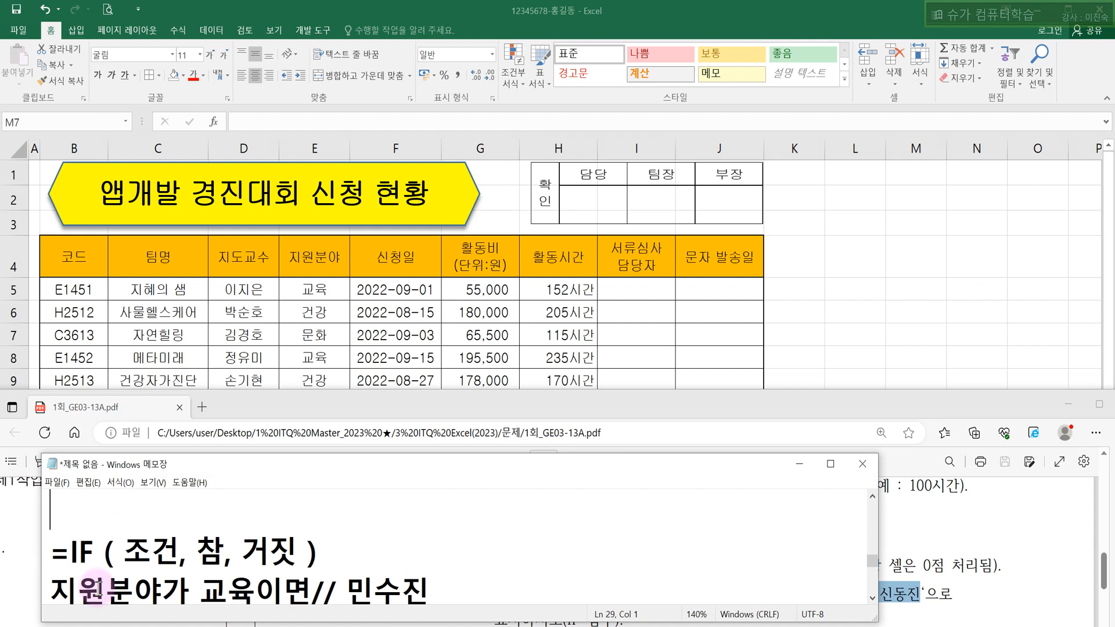
key(Down)
key(Down)
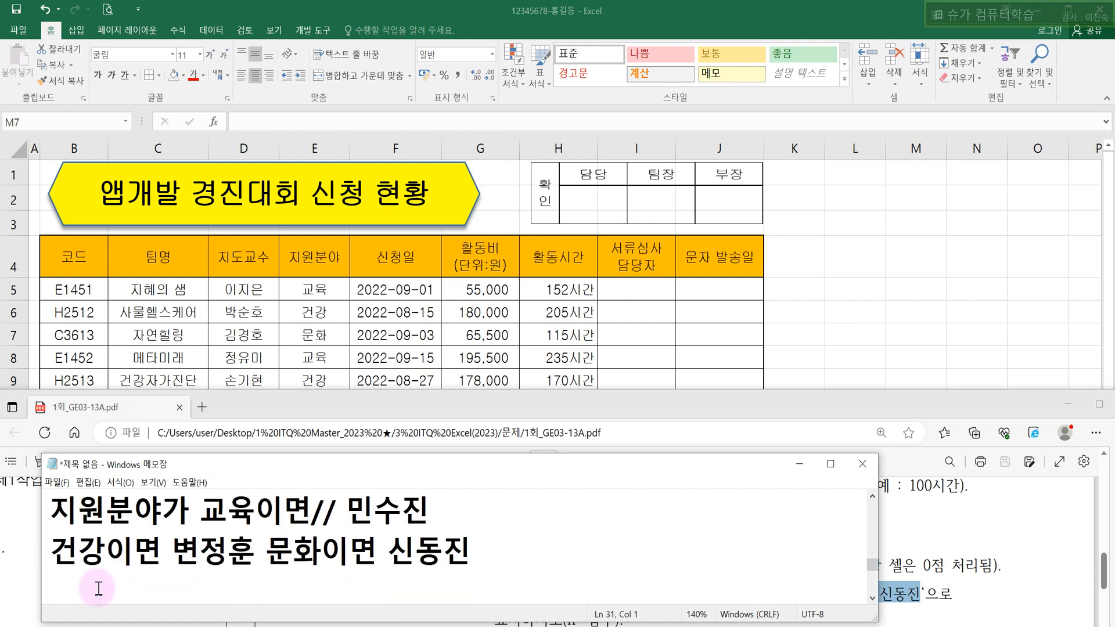
Step: Make the Notepad window taller and insert // separators after 건강이면 and 문화이면, before each reviewer's name
drag(186, 456, 198, 424)
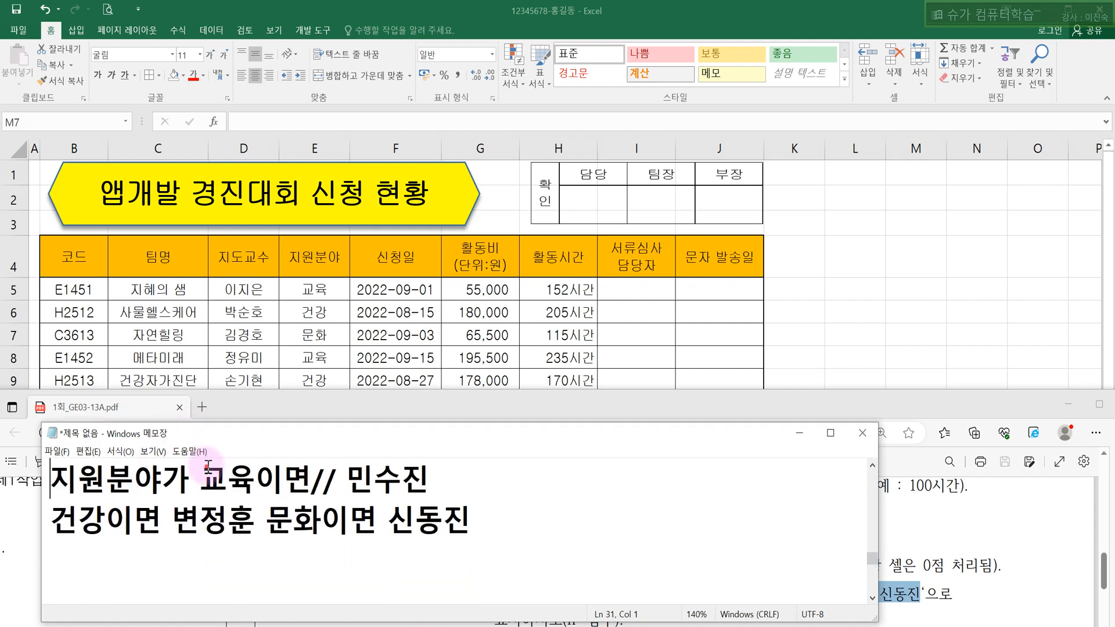
key(Up)
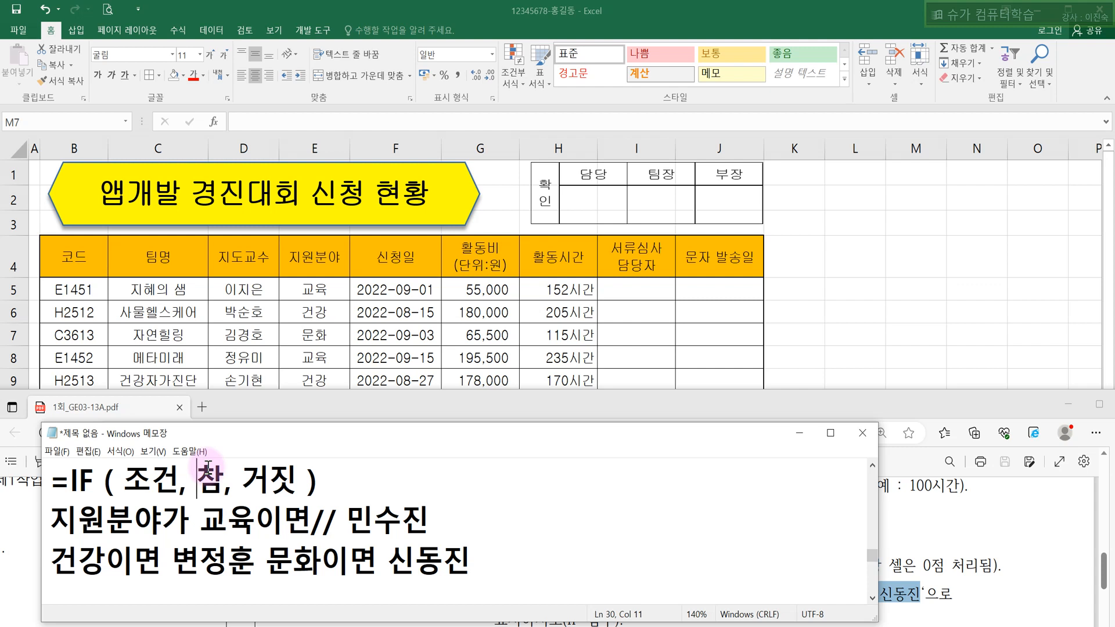
click(165, 562)
click(102, 564)
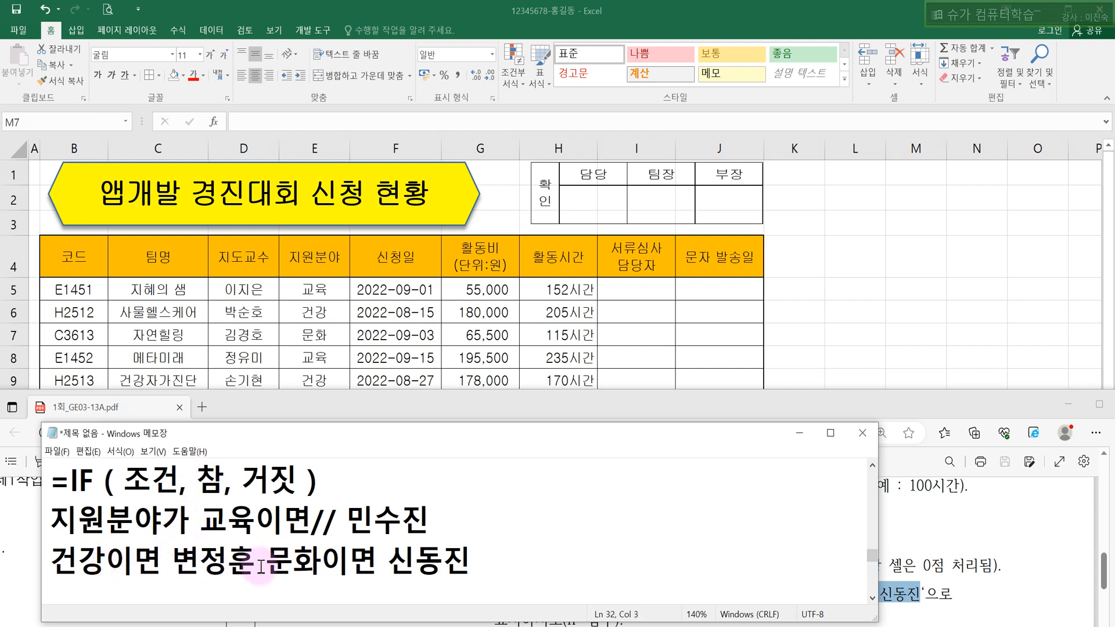
text(,)
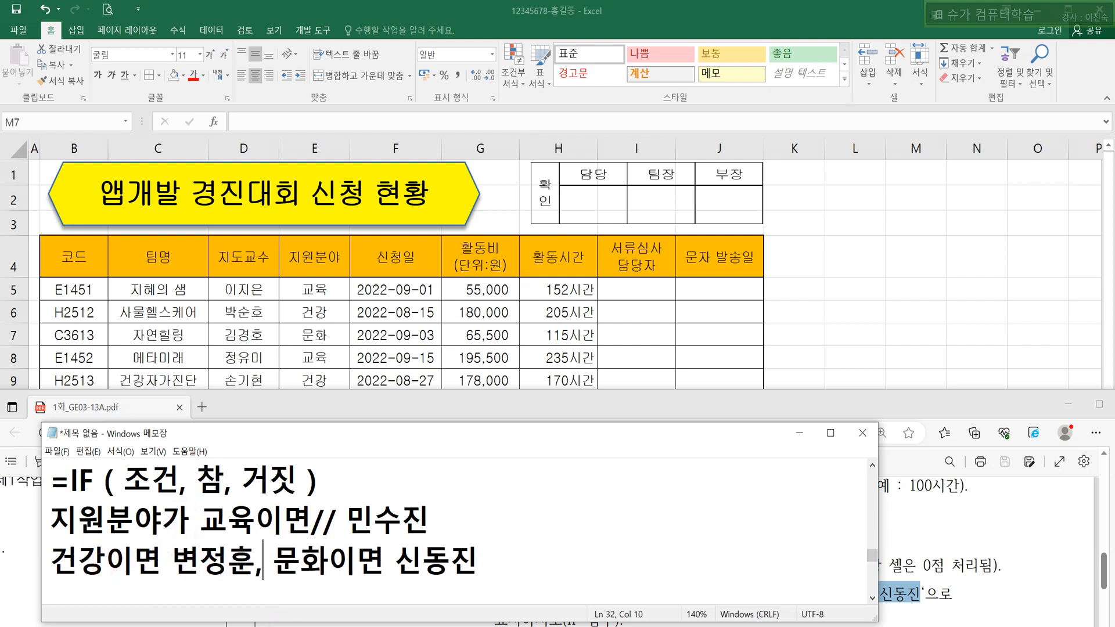
key(Delete)
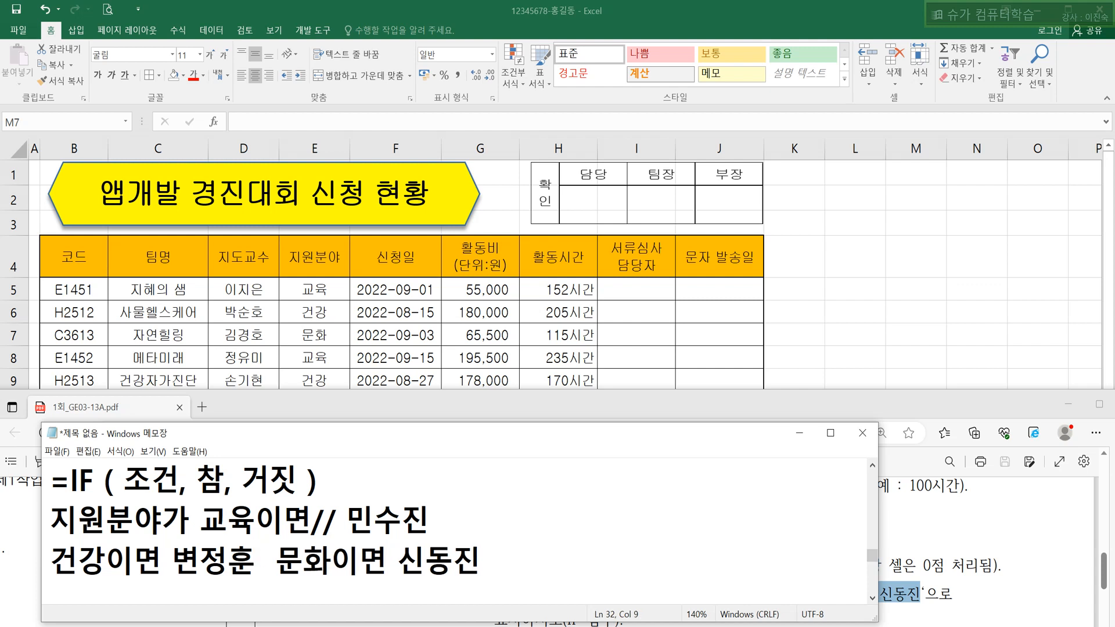
text(//)
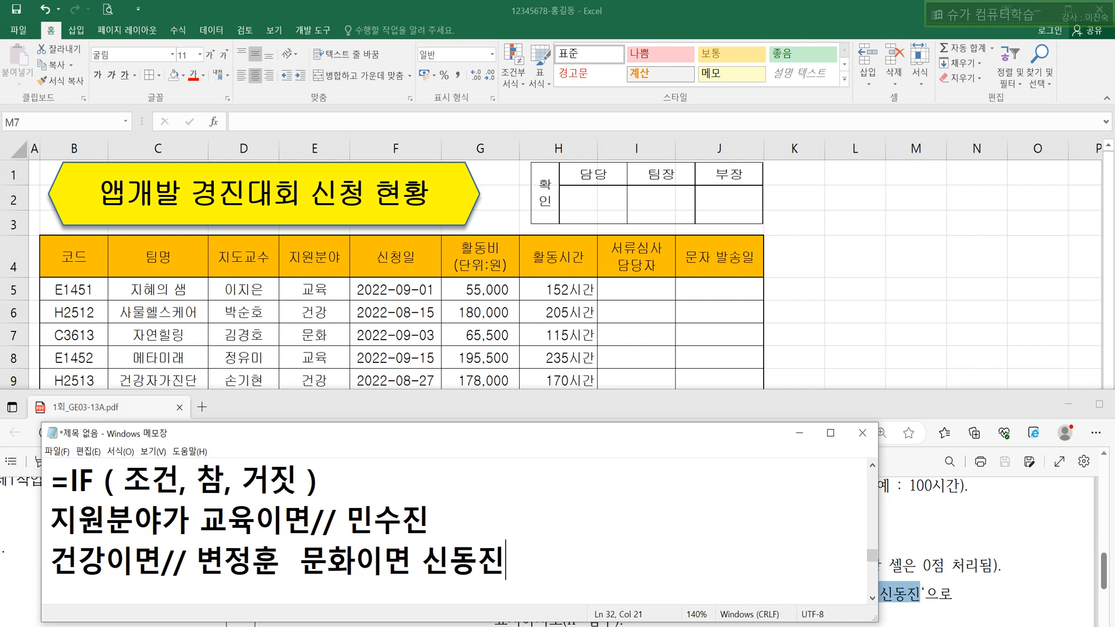
text(//)
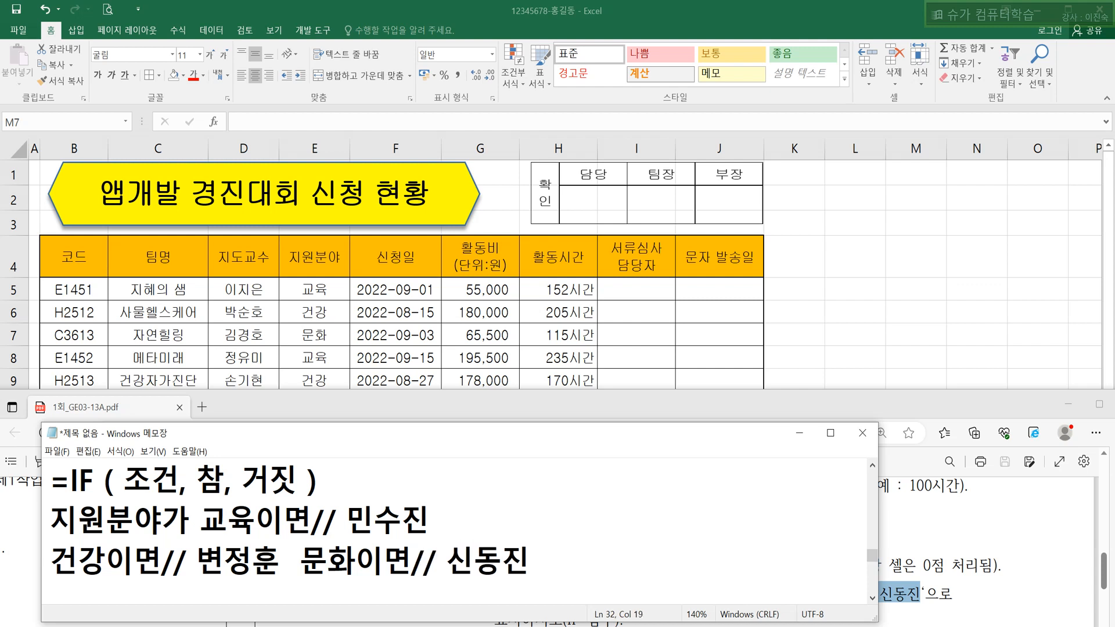
Step: Go through the three reviewer names in the Notepad lines to work out how many different results the formula must return
drag(347, 519, 426, 534)
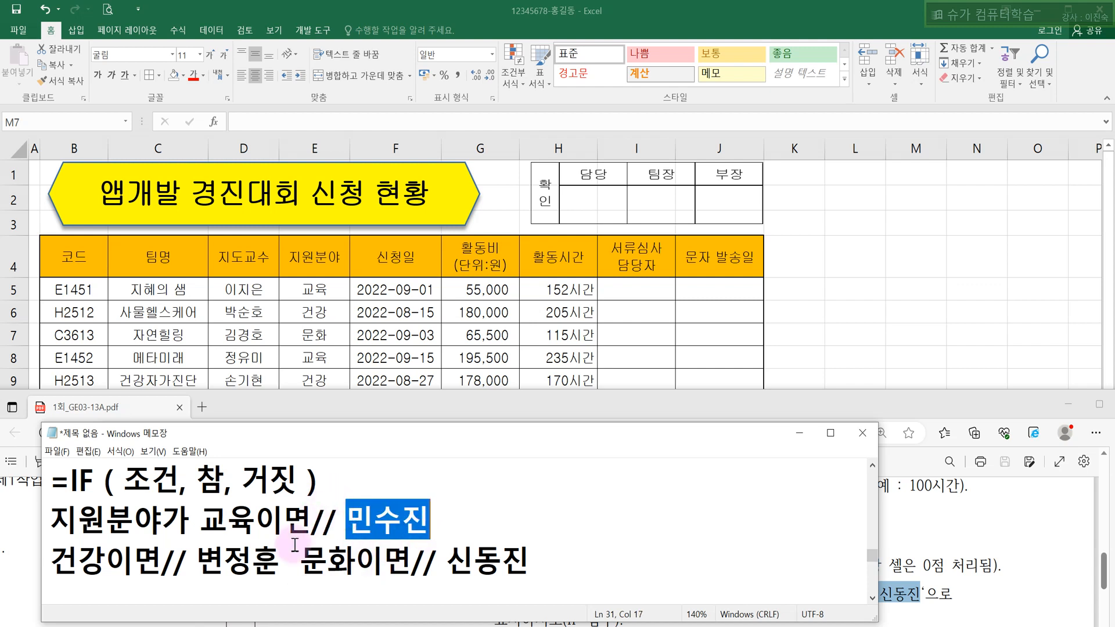
drag(198, 560, 280, 574)
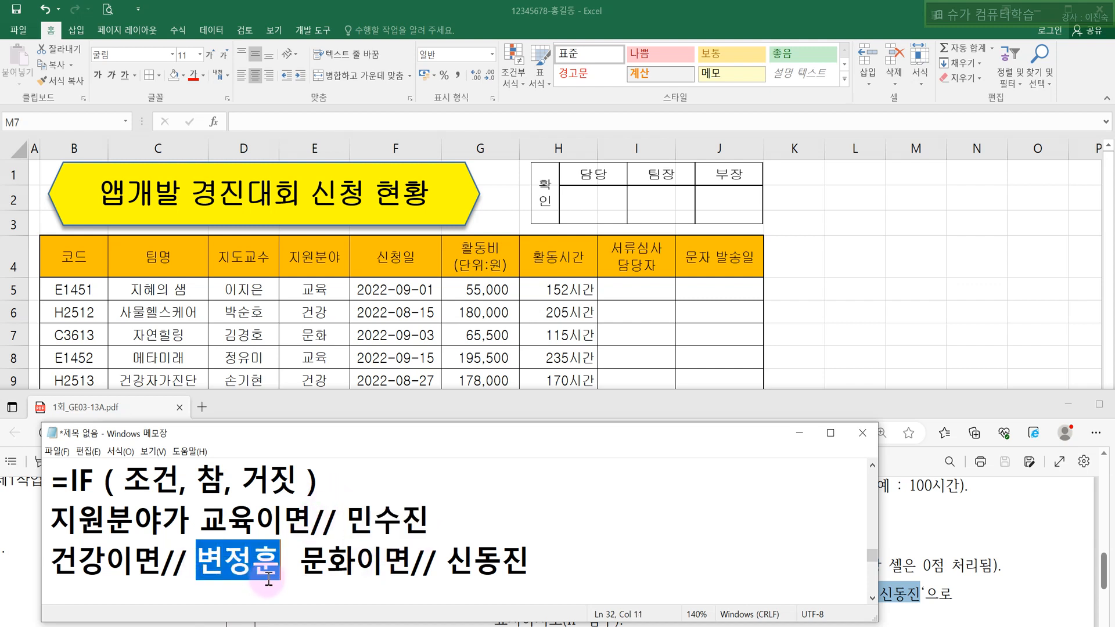
drag(446, 560, 529, 569)
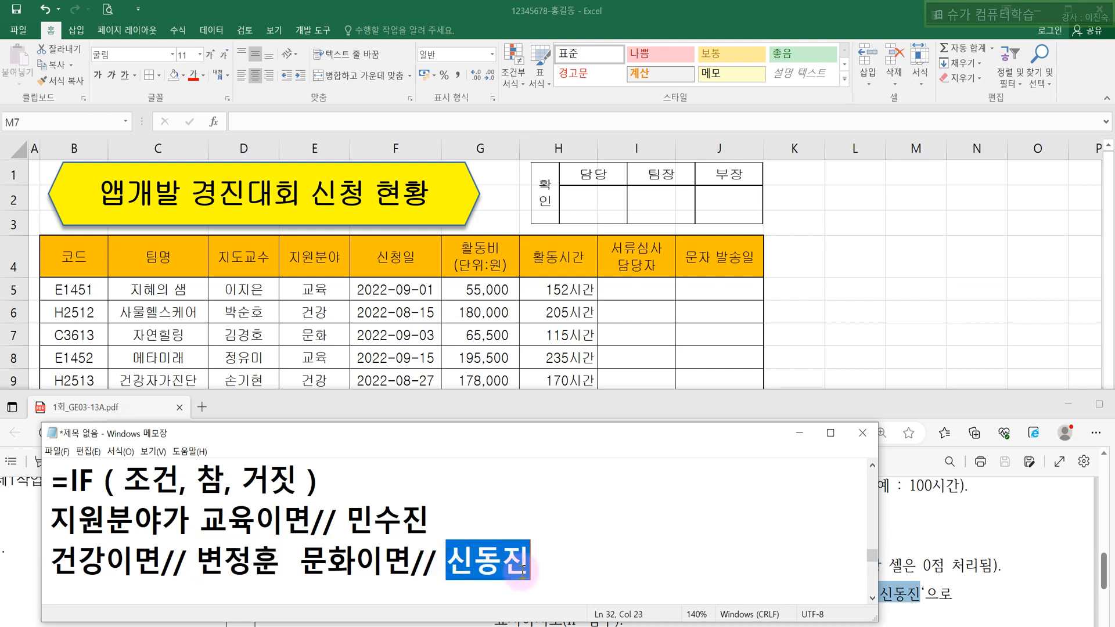
click(589, 567)
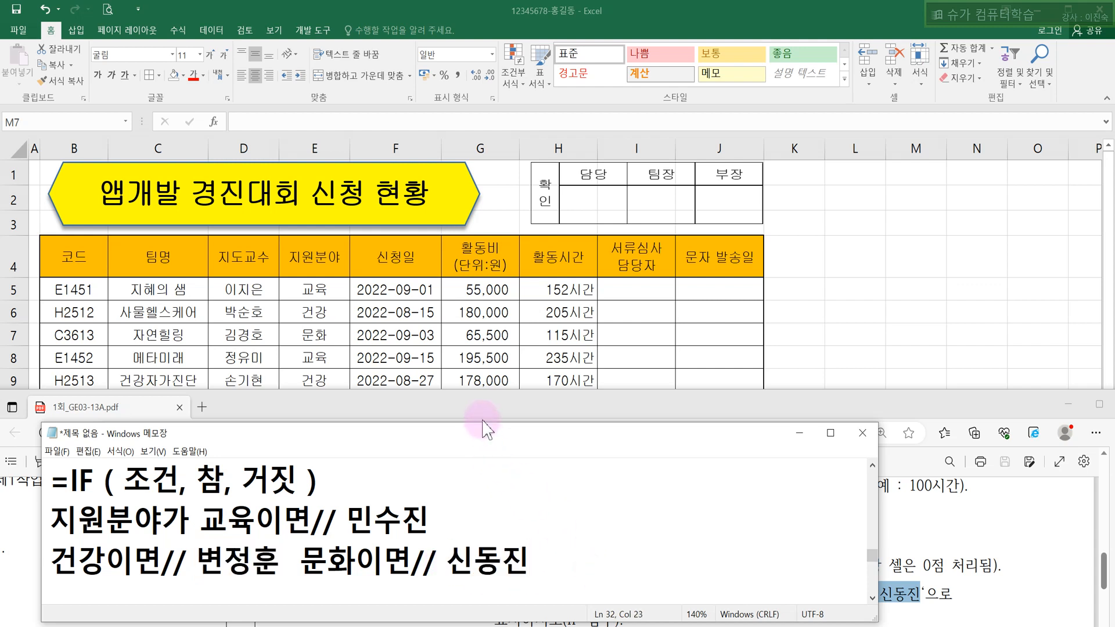
Step: Extend the Notepad window upward and add the line 결과 출력 종류 3 - 1 = 2 below the conditions, after a blank line
drag(481, 426, 485, 346)
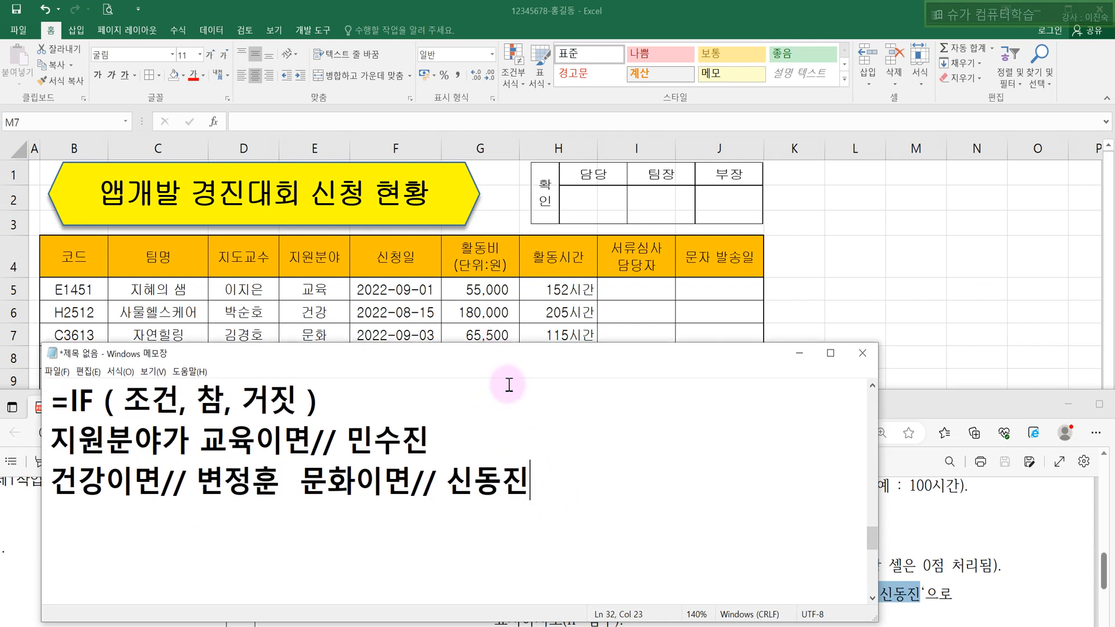
click(613, 524)
key(Return)
text(결과 3)
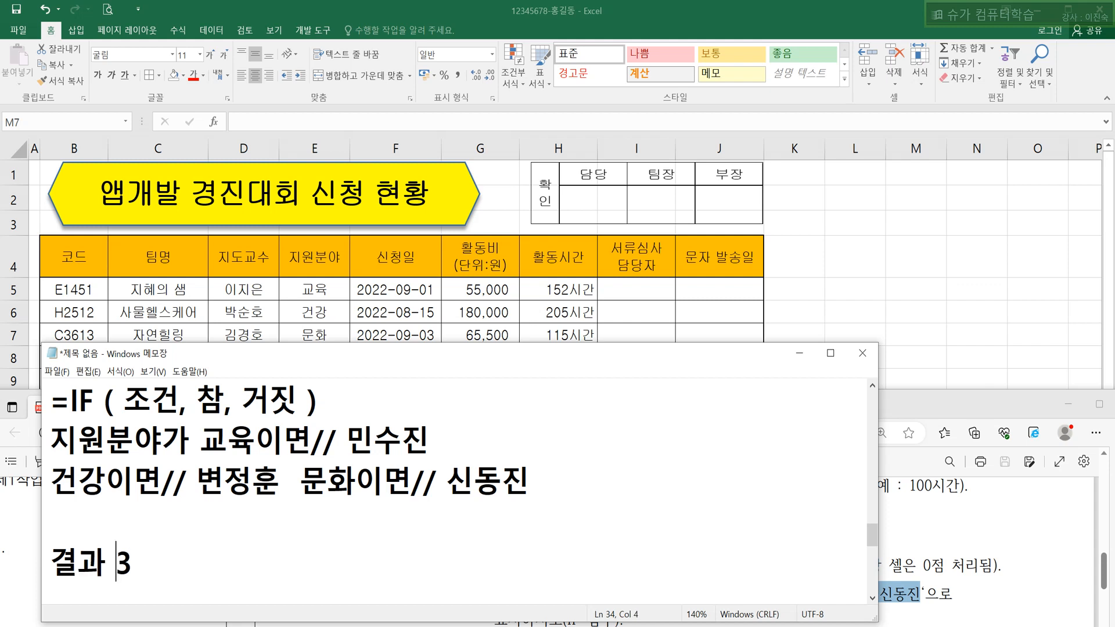
text(ㅊㅜㄹㅕㄱ 종류)
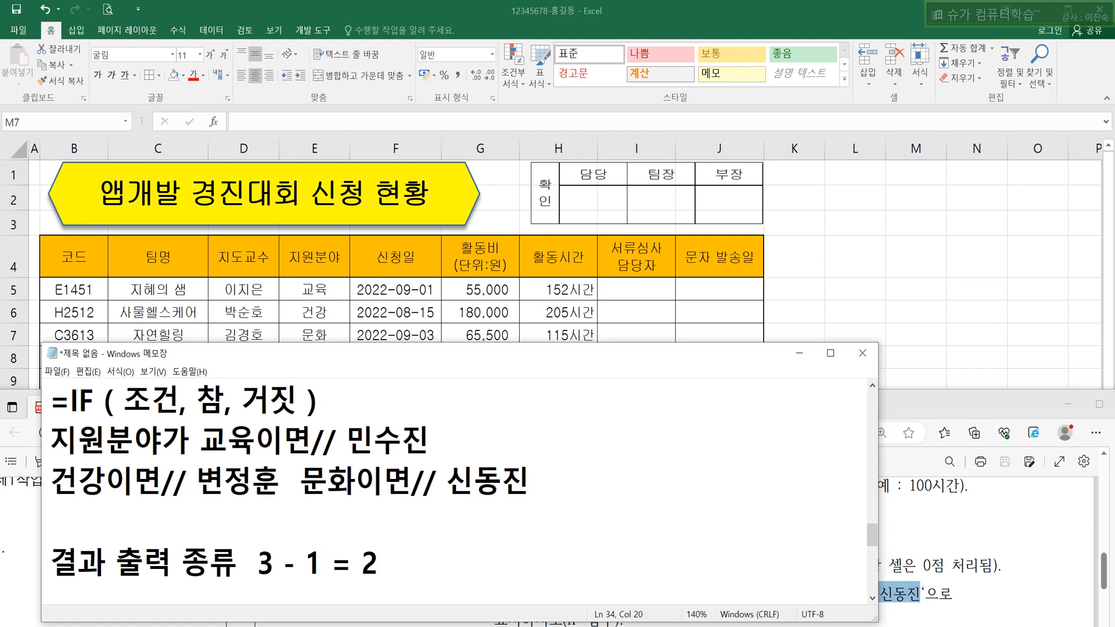
Step: Complete the 결과 출력 종류 line by appending ---> IF 함수 2번 열어서
double_click(372, 561)
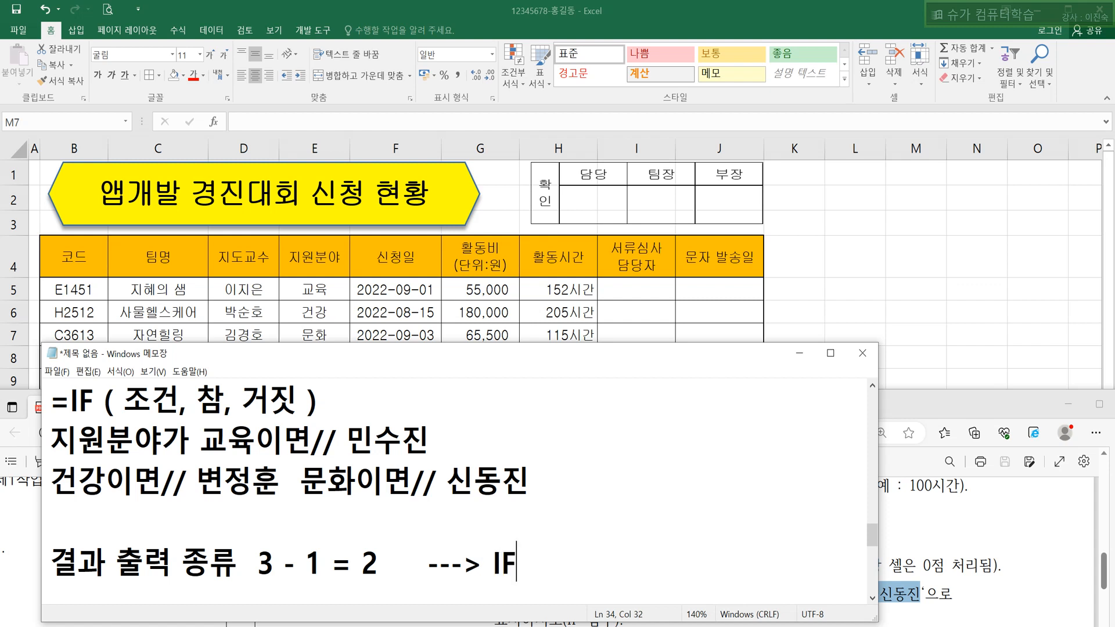
text(함수 )
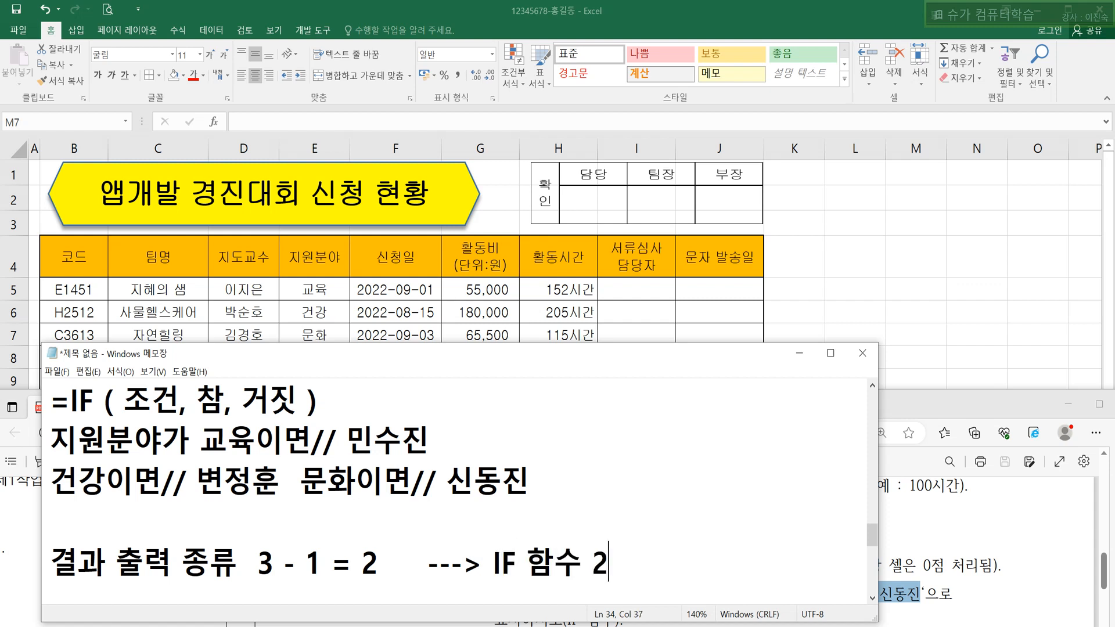
text(2번 여)
text(어서)
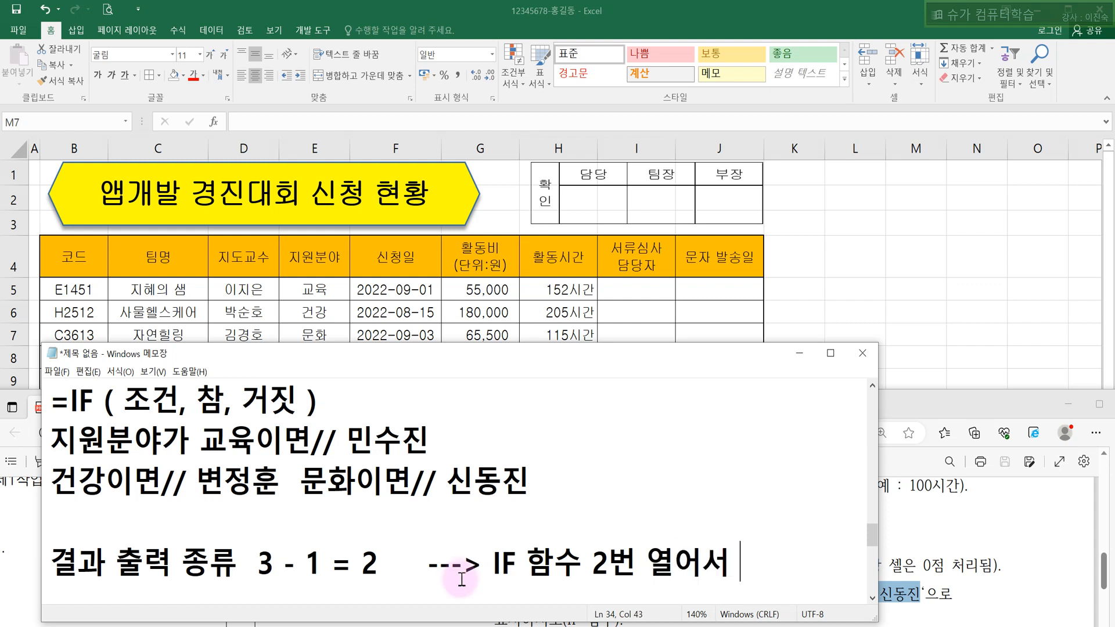
Step: Switch to Excel, keep the exam PDF's IF condition readable below it, and select cell I5 in the 서류심사 담당자 column
click(647, 306)
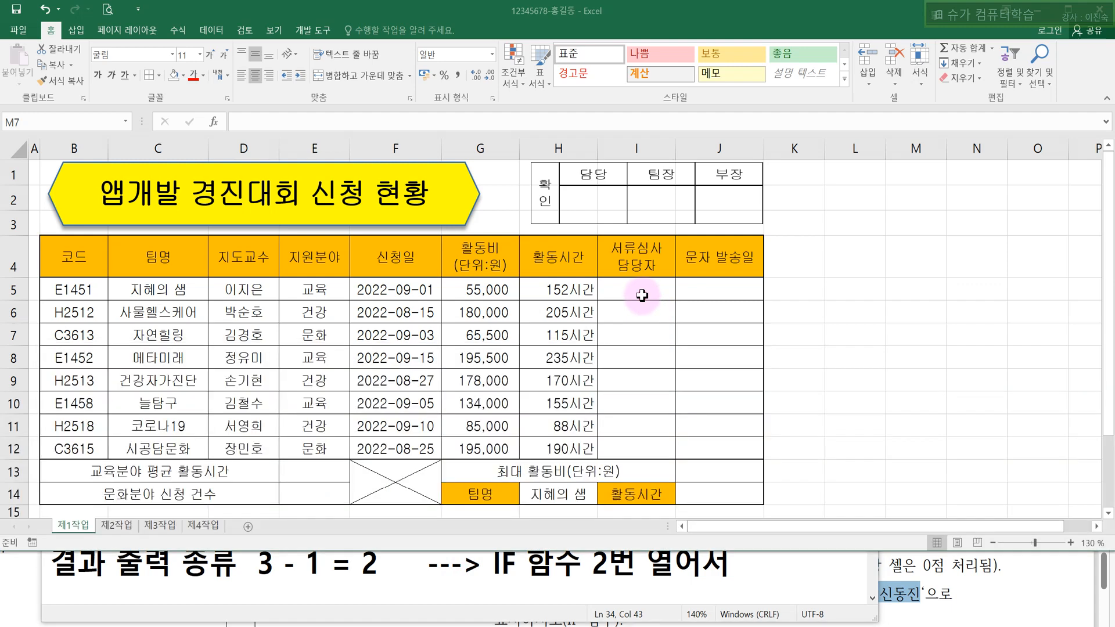
click(638, 290)
click(560, 625)
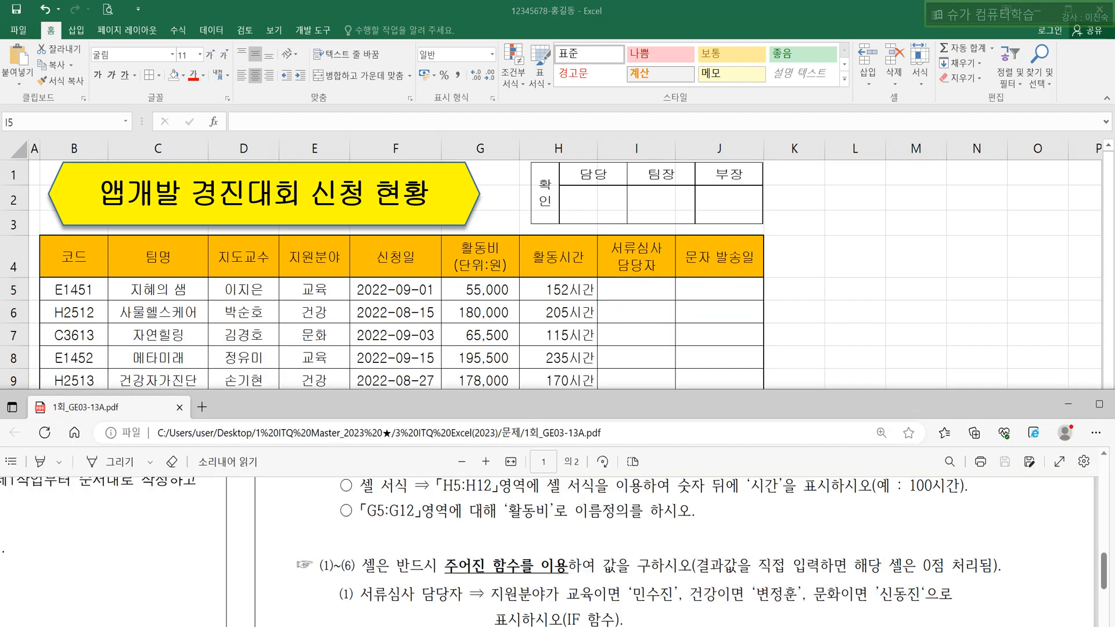
click(737, 341)
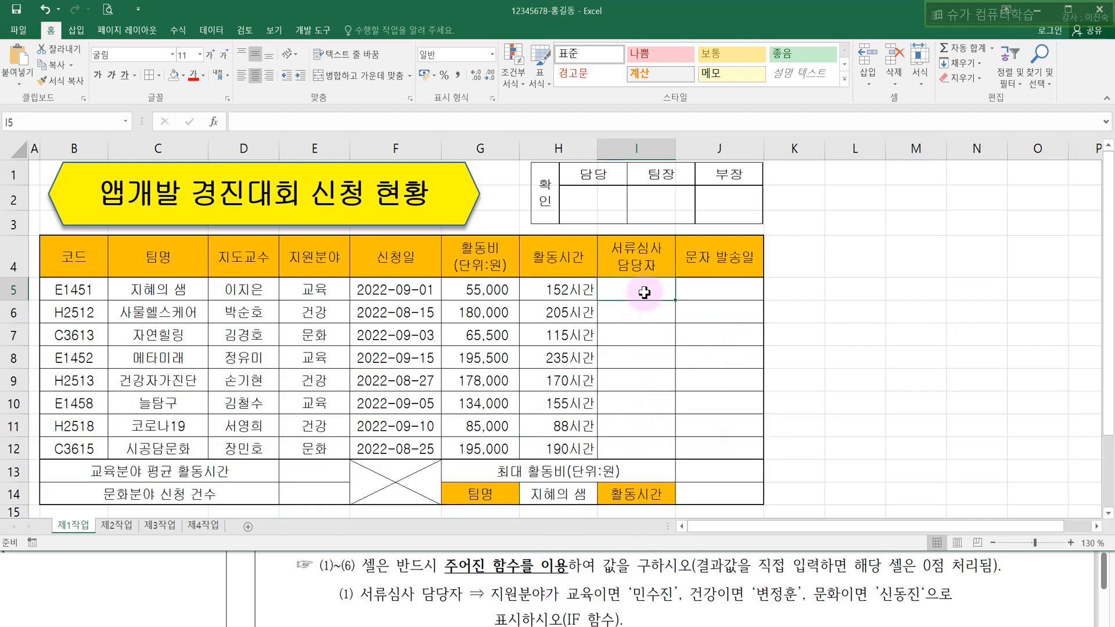
click(636, 148)
click(637, 290)
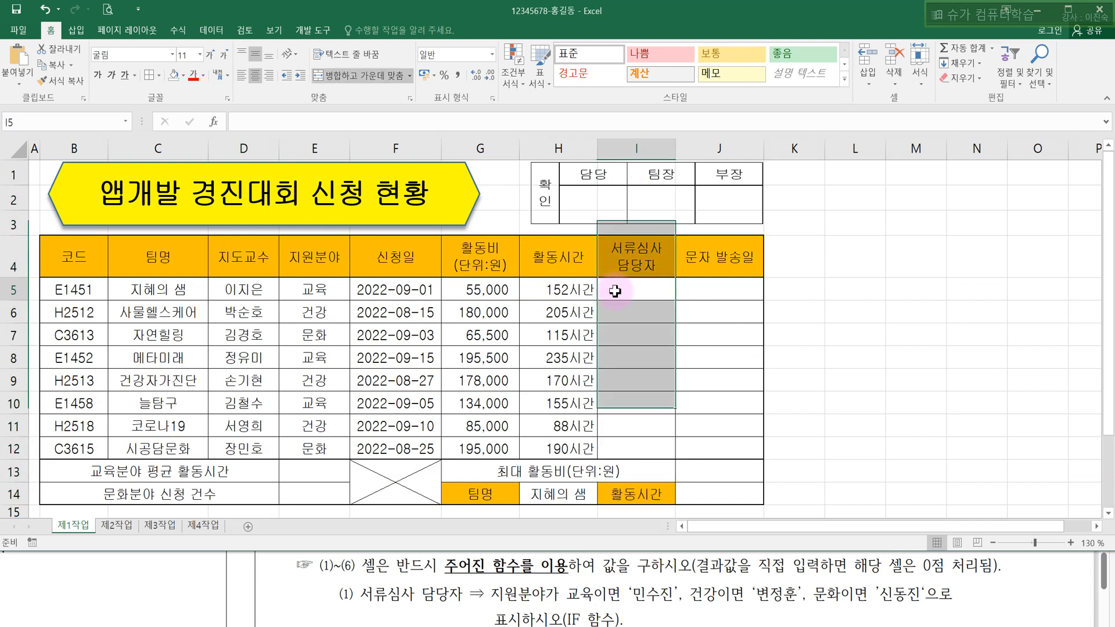
click(243, 123)
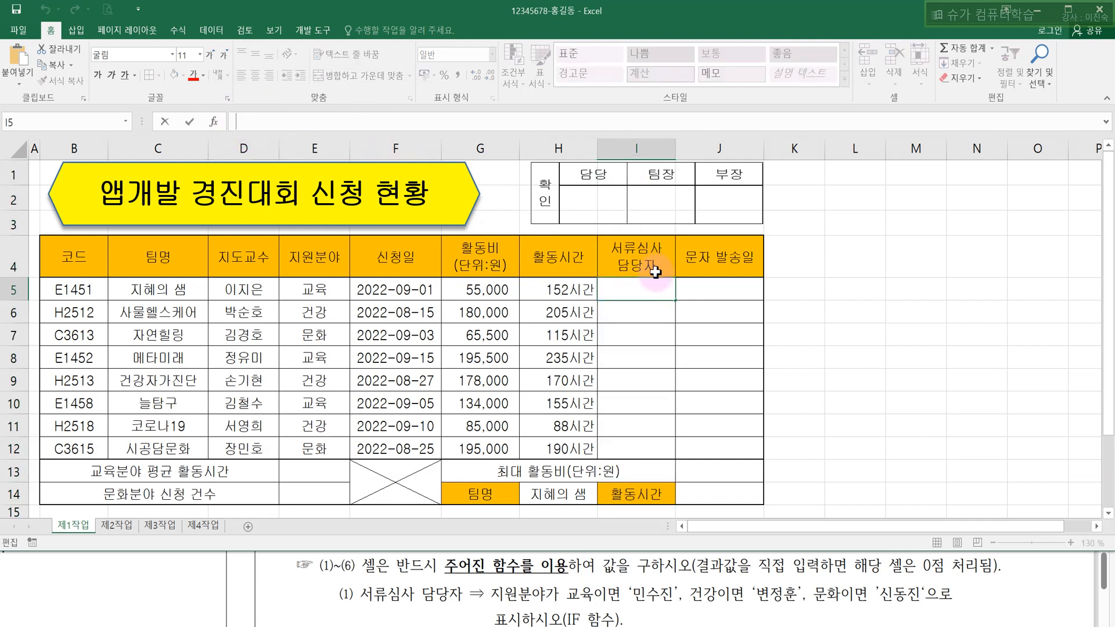
click(621, 288)
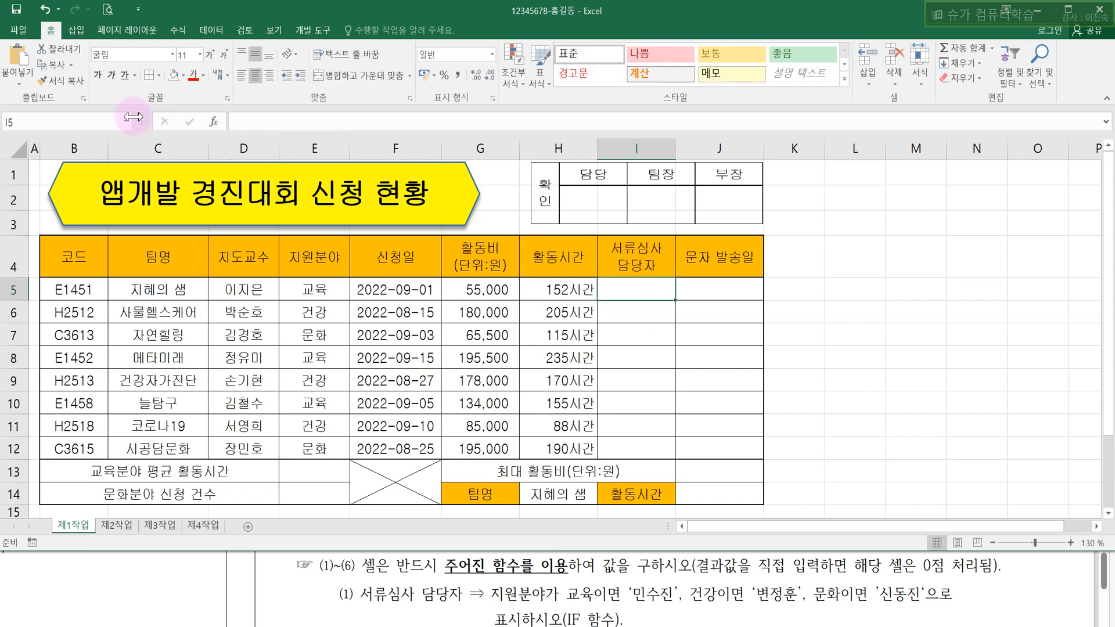
Step: Start an =IF( formula in I5, open its Function Arguments dialog and move the dialog clear of the 지원분야 column
click(241, 121)
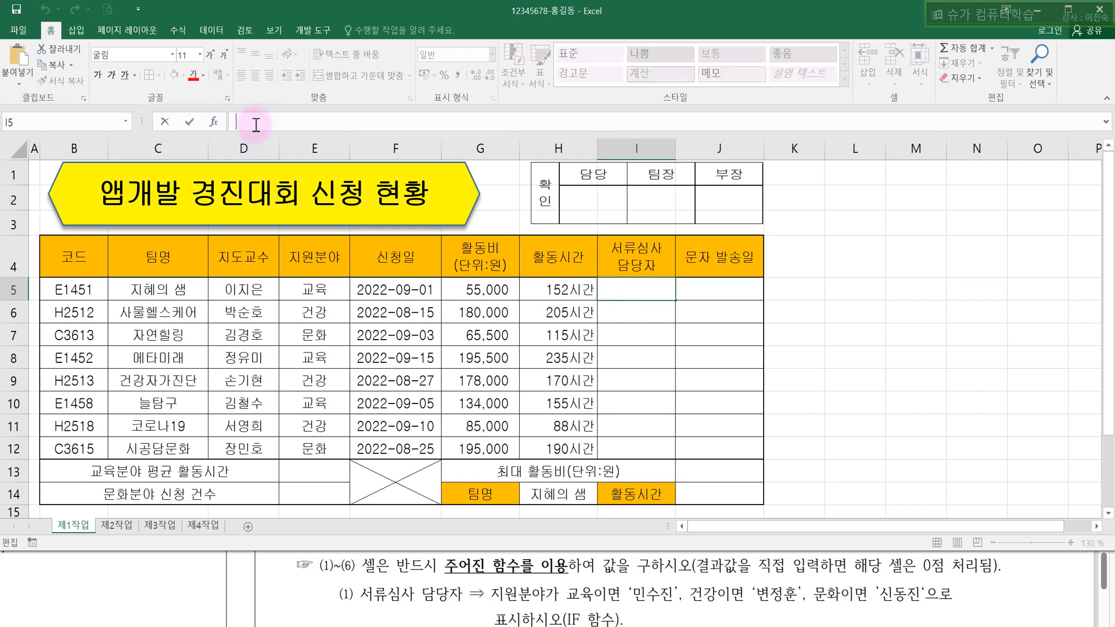
text(=)
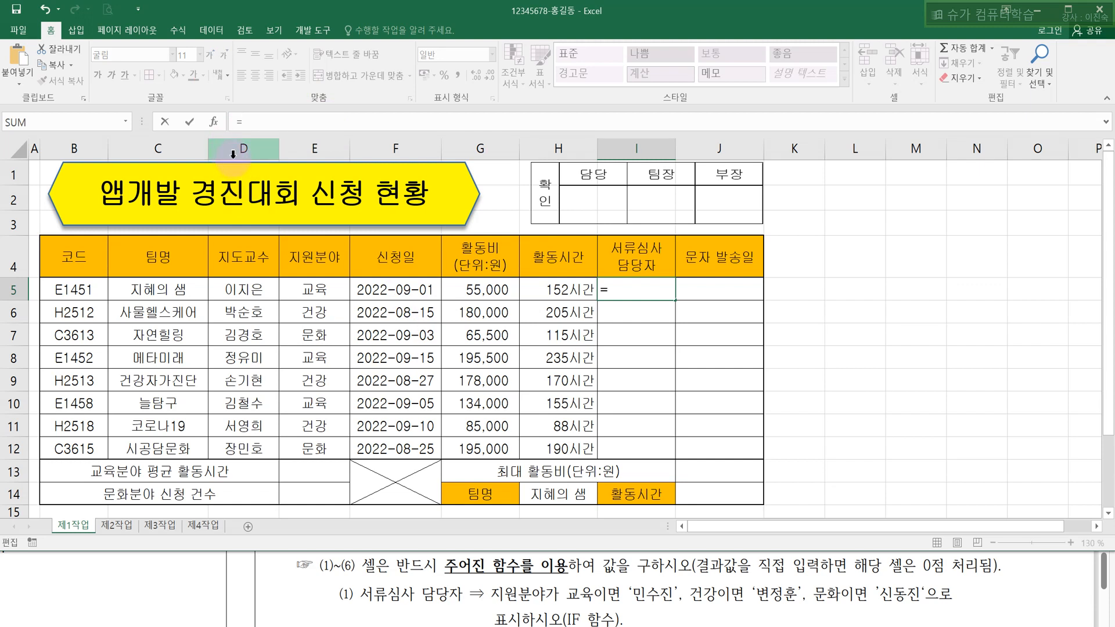
text(I)
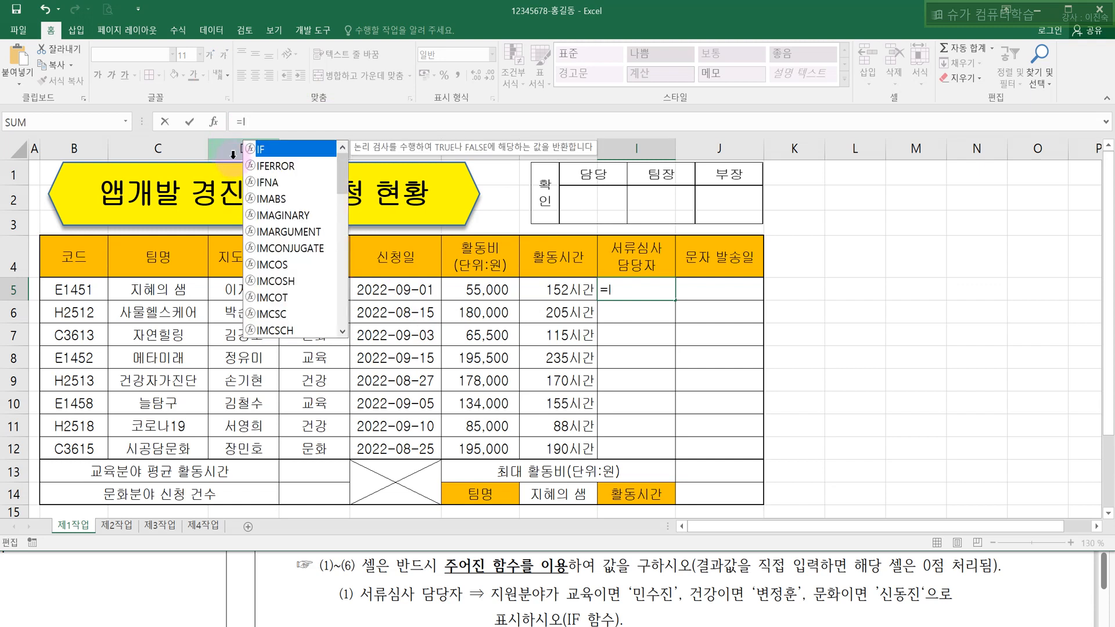
double_click(284, 152)
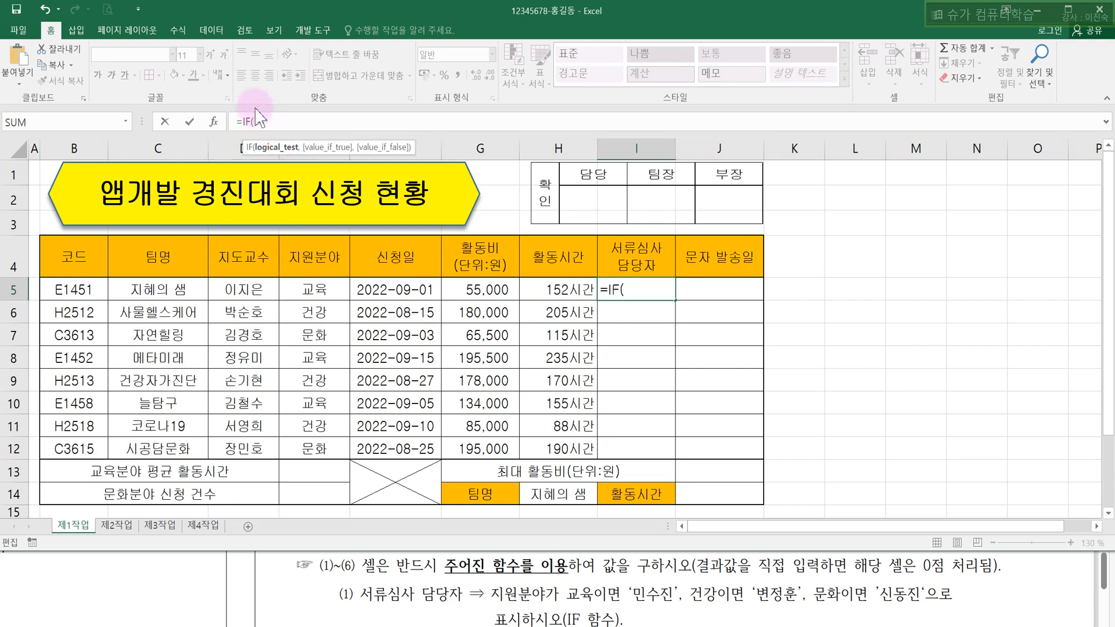
click(216, 124)
drag(460, 88, 560, 214)
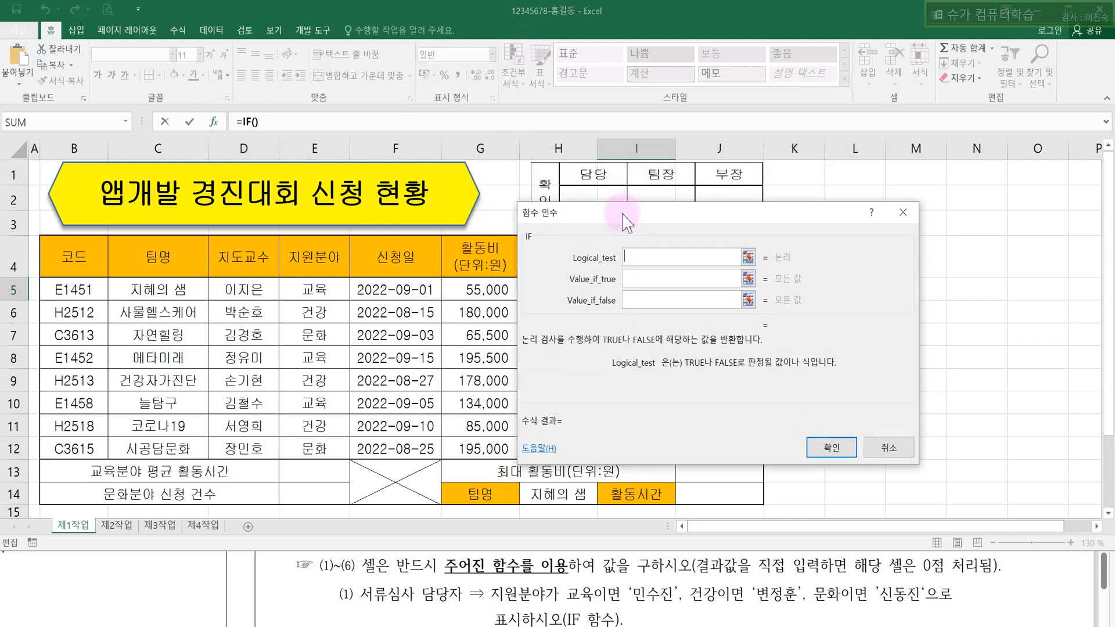
Step: Move the Function Arguments dialog clear of cells E5 and I5 and set the IF's logical test to E5="교육"
click(642, 280)
click(641, 302)
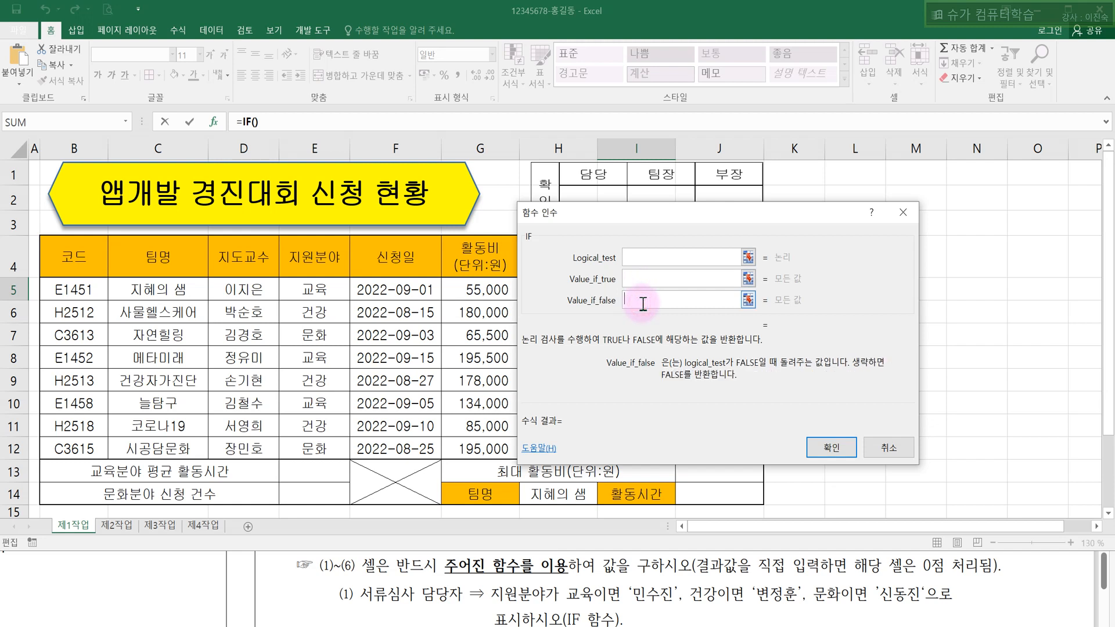
click(634, 258)
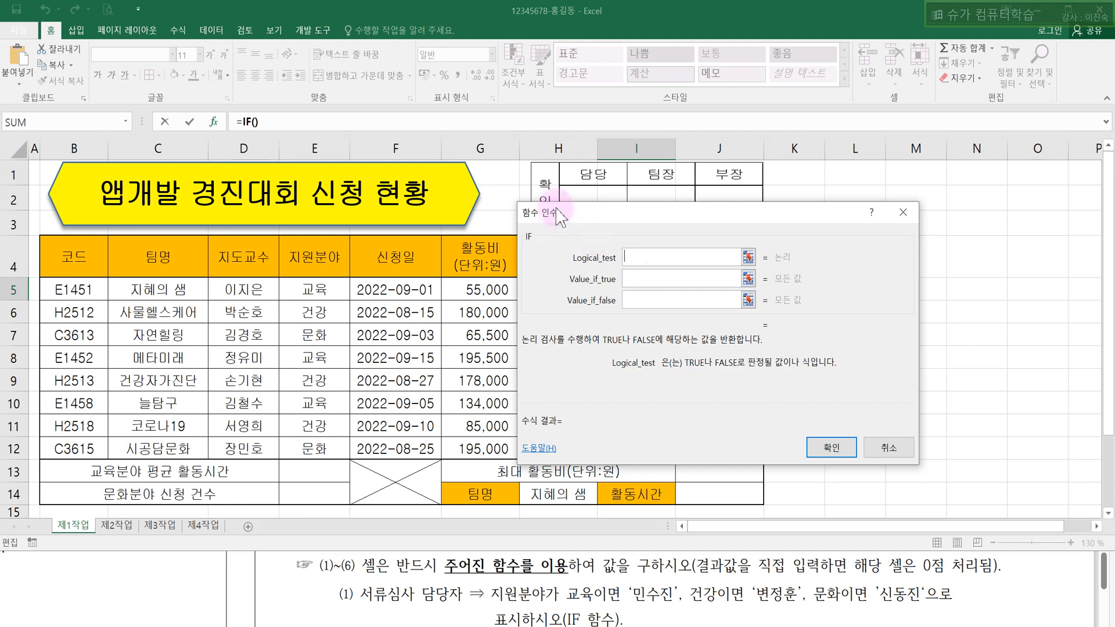
drag(559, 216, 554, 227)
click(631, 273)
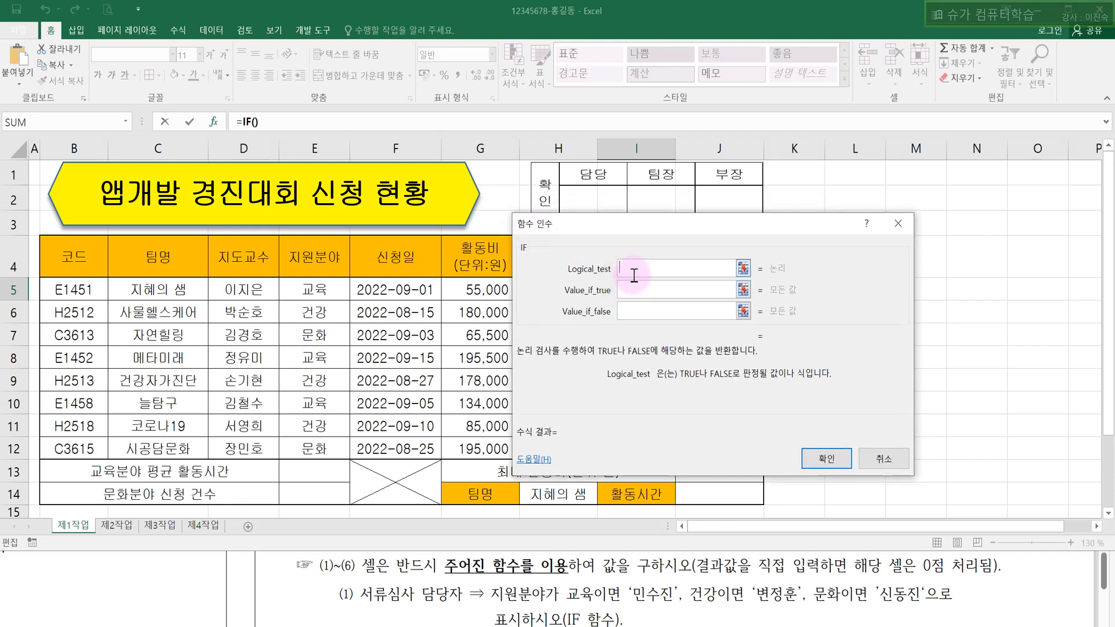
drag(612, 226, 412, 333)
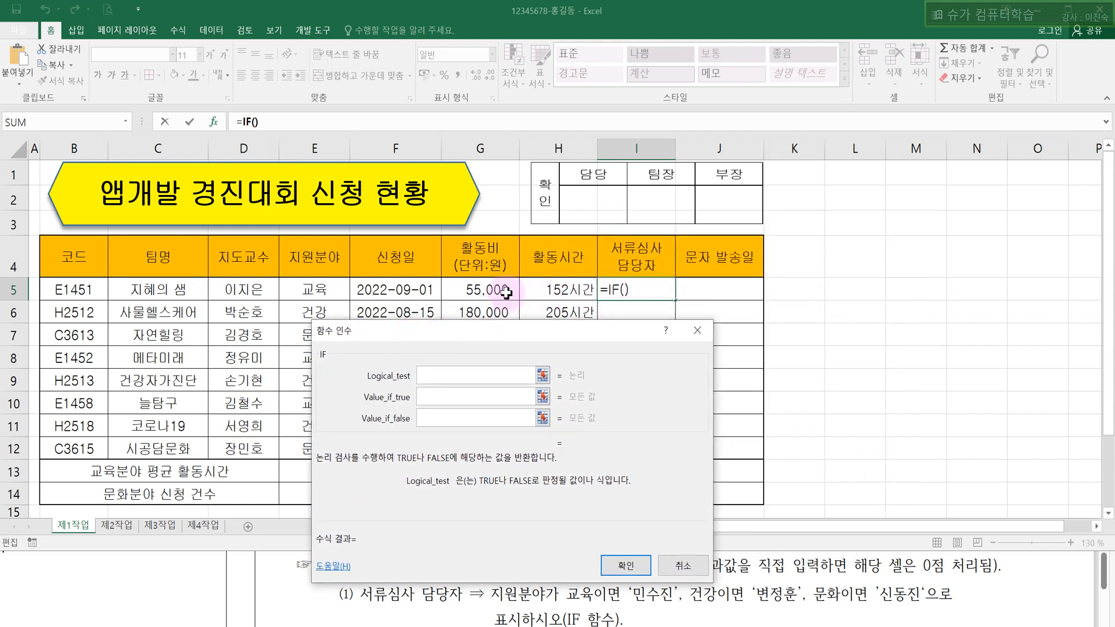
click(297, 285)
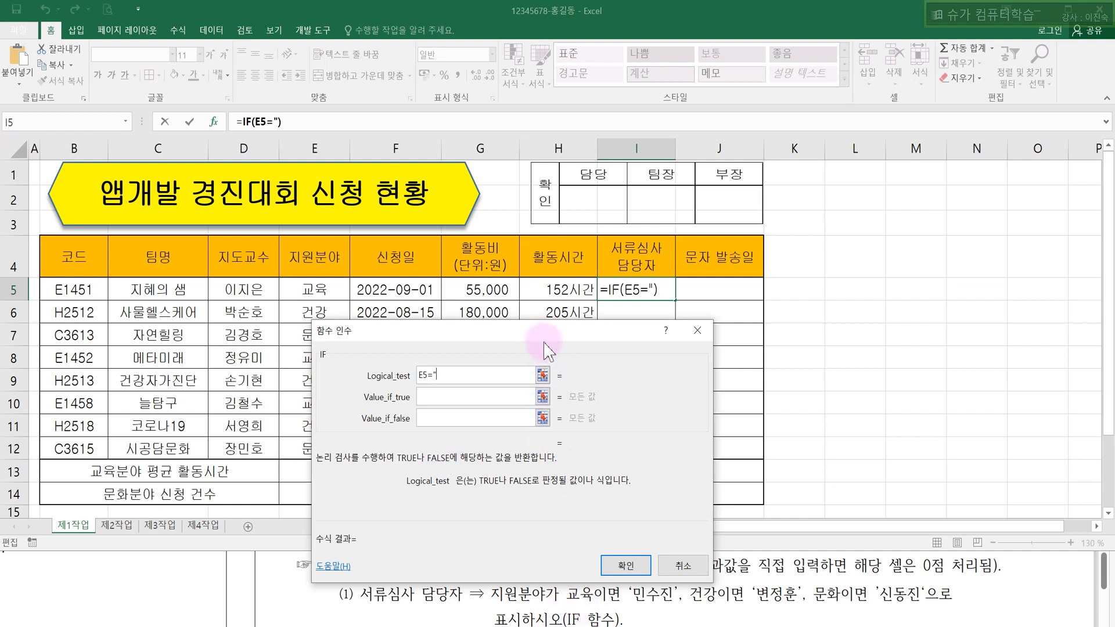
text(유)
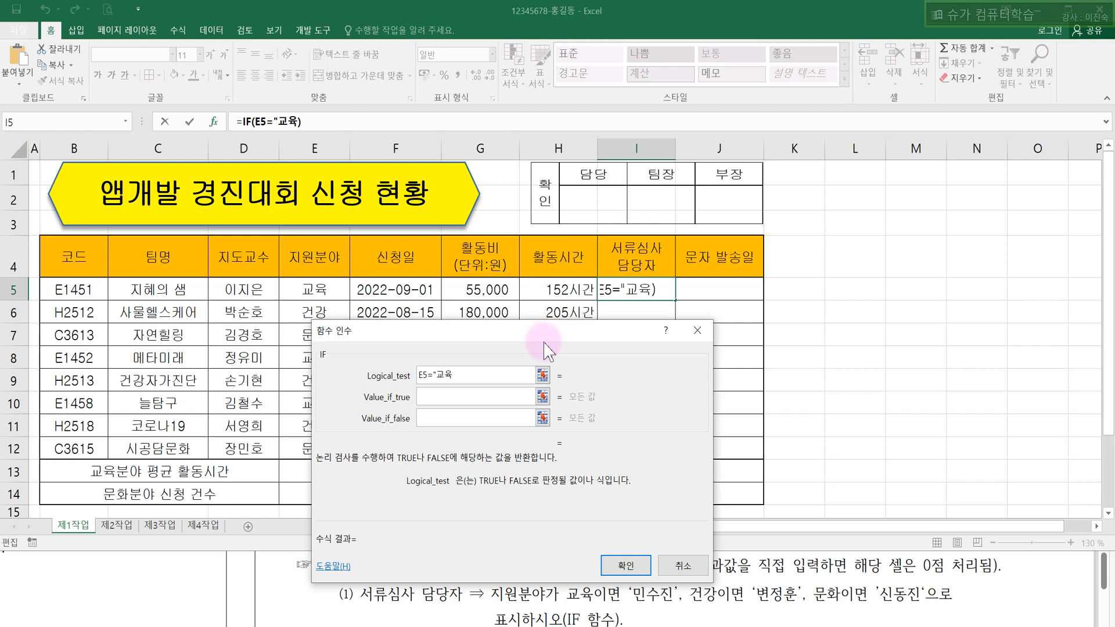
Step: Enter the reviewer's name given for 교육 as the value if true, and IF() as the value if false
click(501, 397)
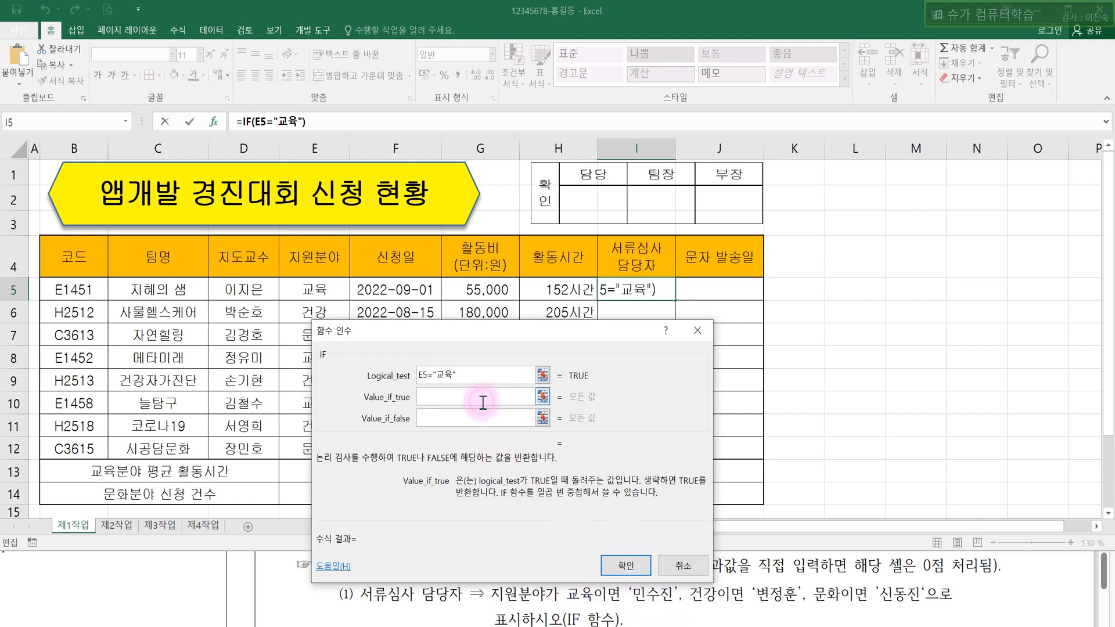
text(수진")
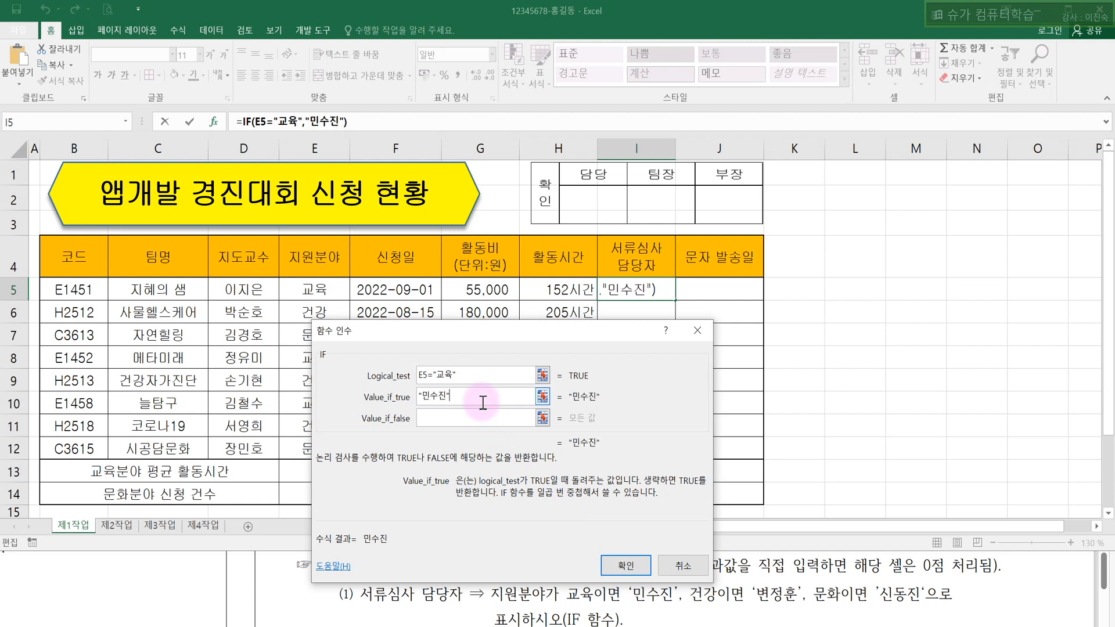
click(435, 423)
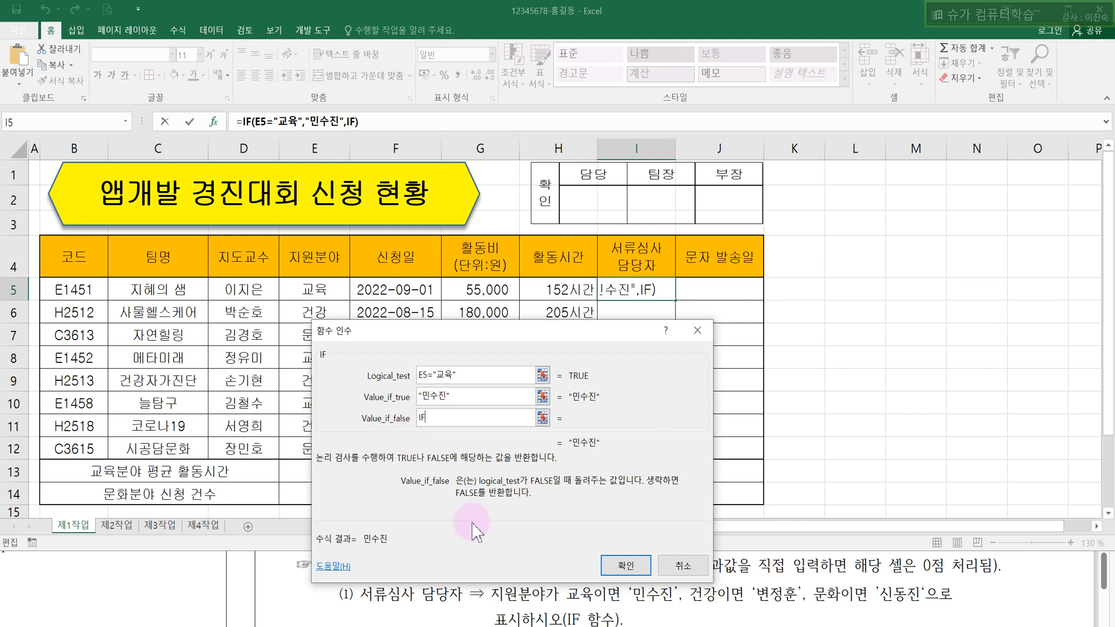
text(()
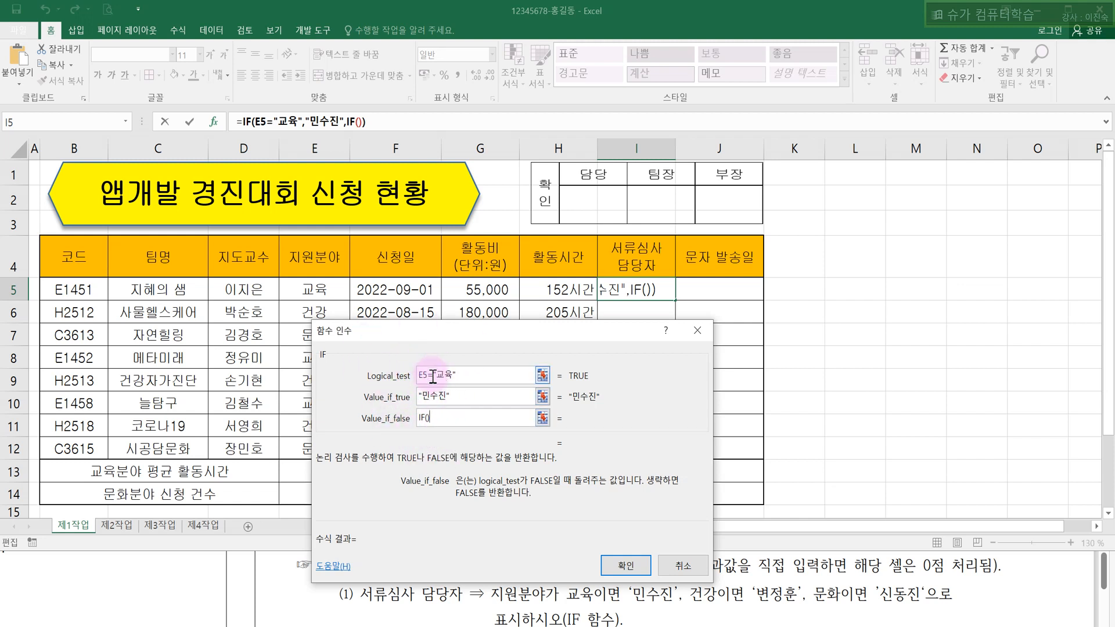
Step: Remove the quotation marks around IF() in the value if false
click(464, 375)
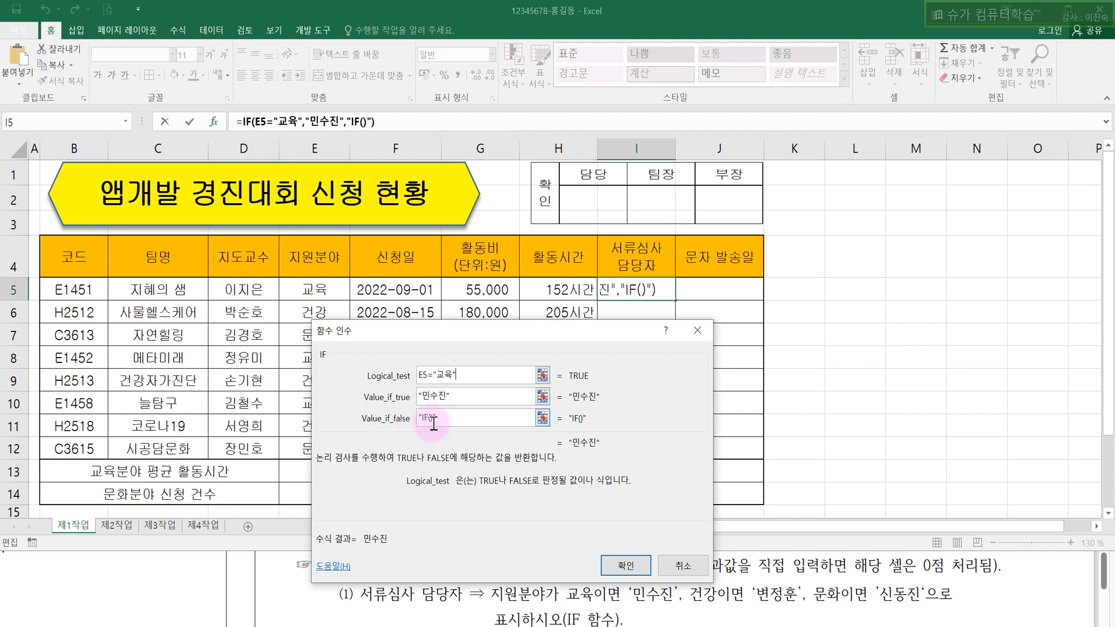
click(446, 419)
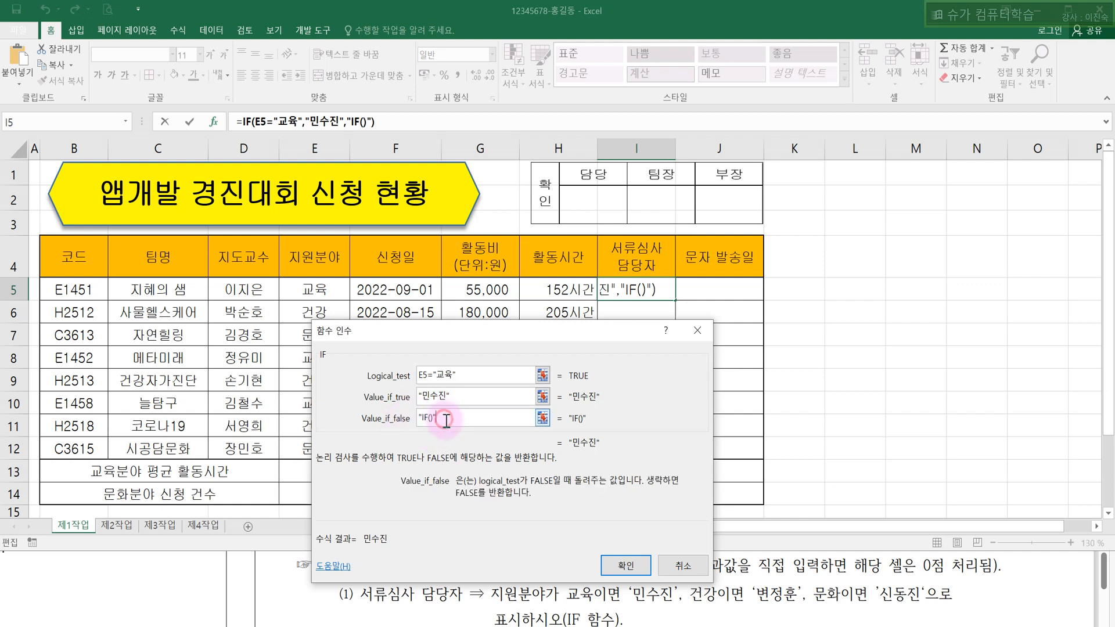
key(BackSpace)
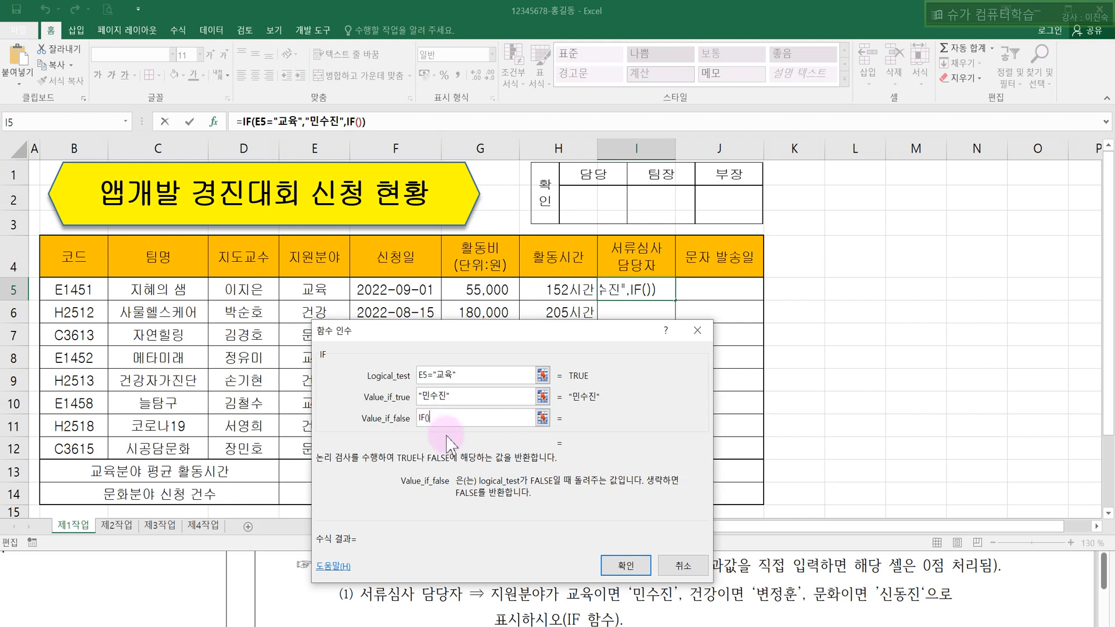
text(")
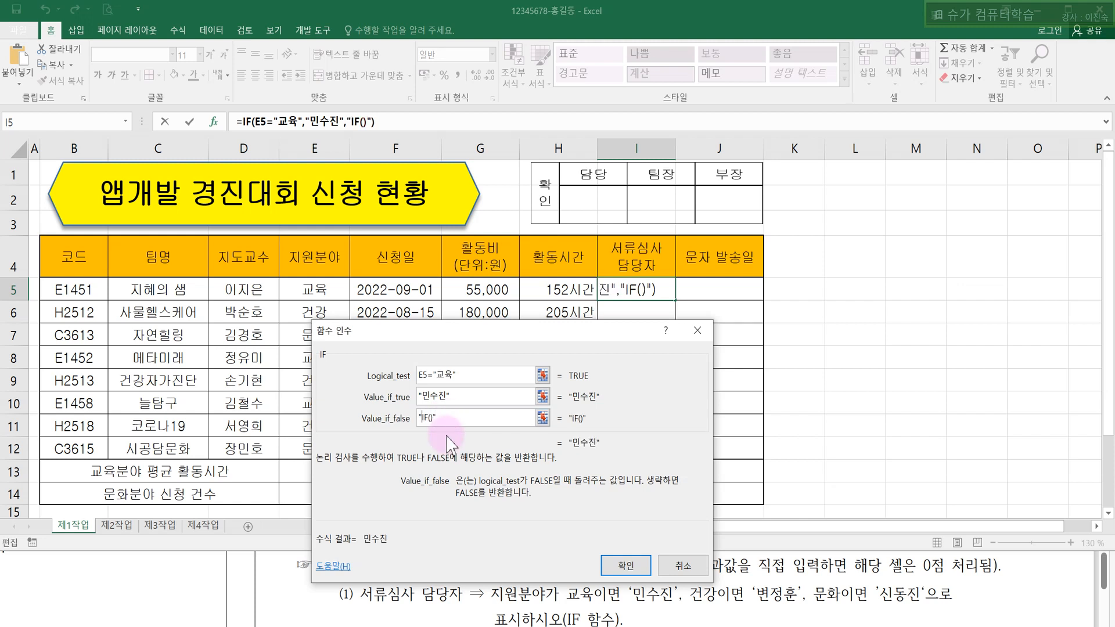
key(BackSpace)
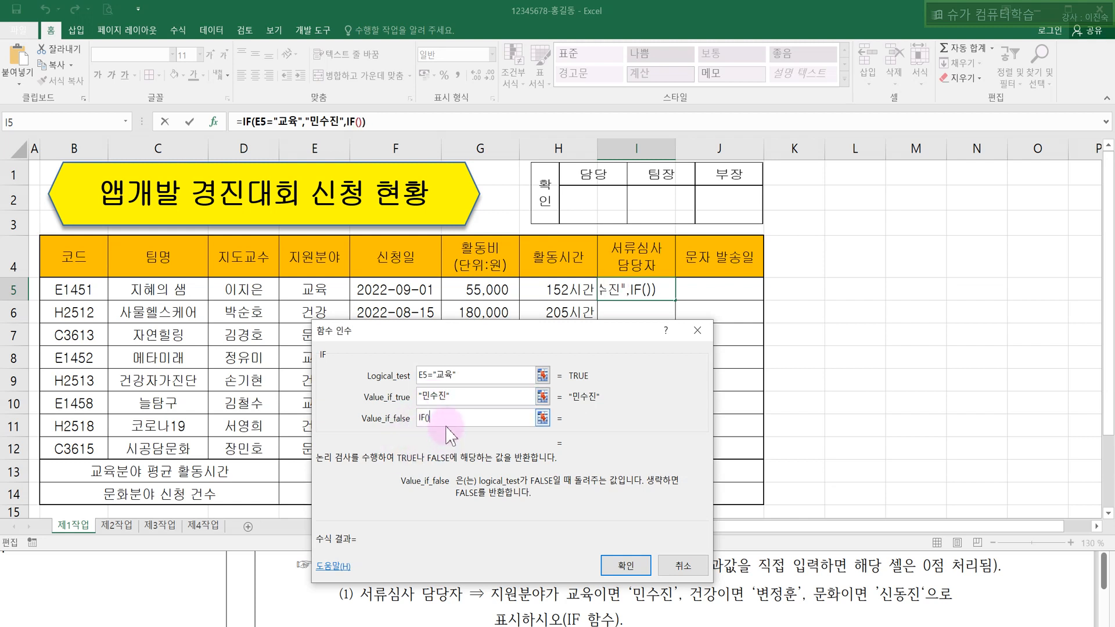
click(420, 418)
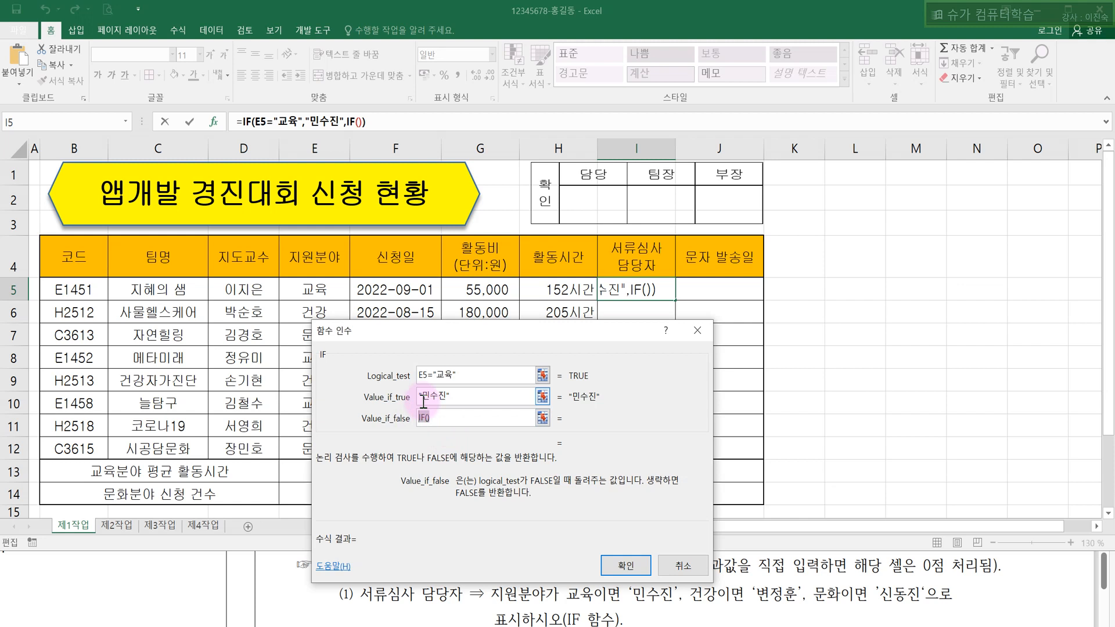
click(447, 421)
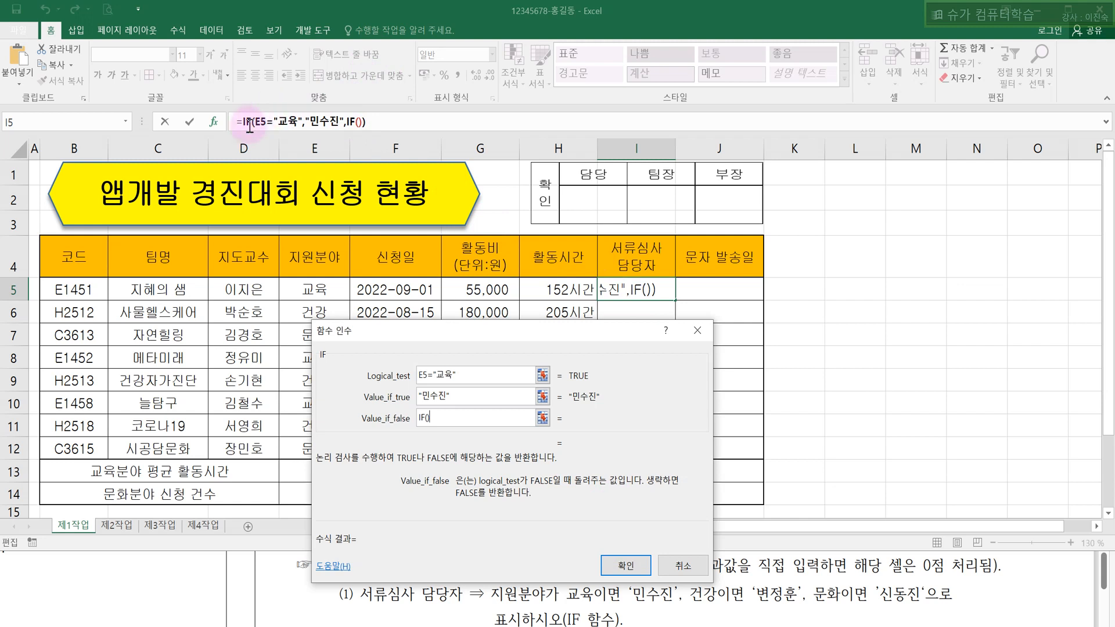
Step: Open the nested IF's arguments from the I5 formula and set its logical test to E5="건강"
click(351, 121)
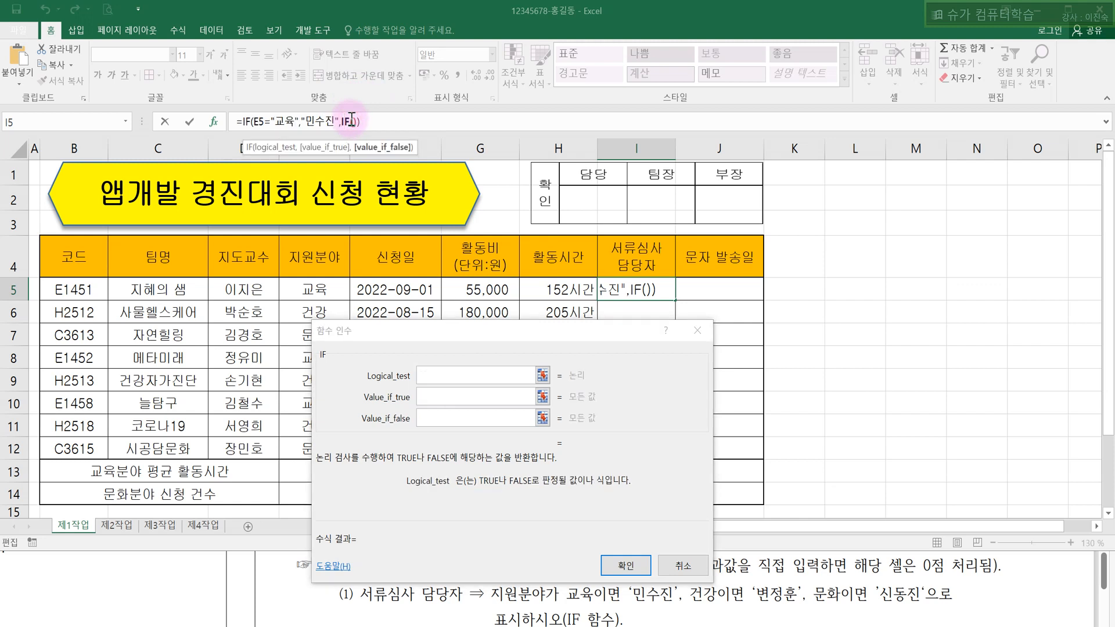
click(434, 375)
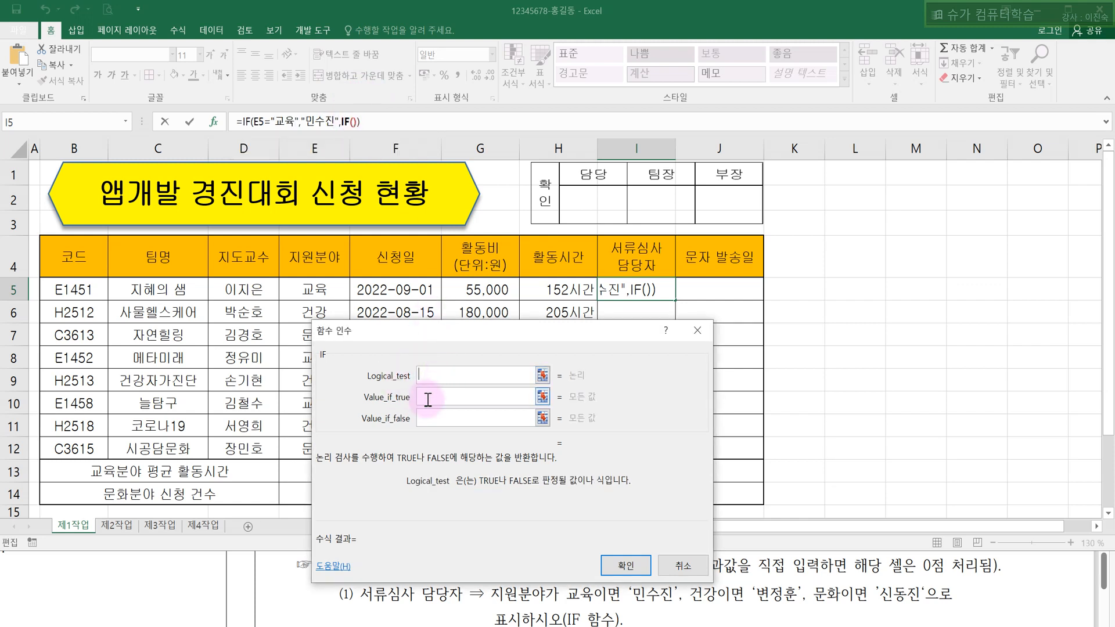
click(427, 418)
click(428, 376)
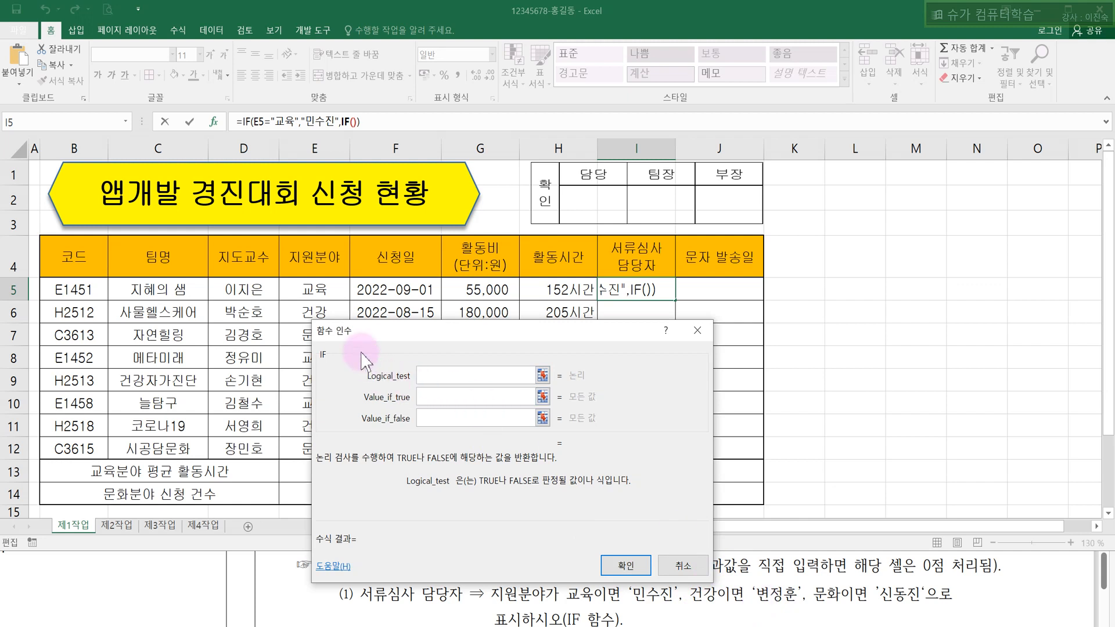
click(297, 314)
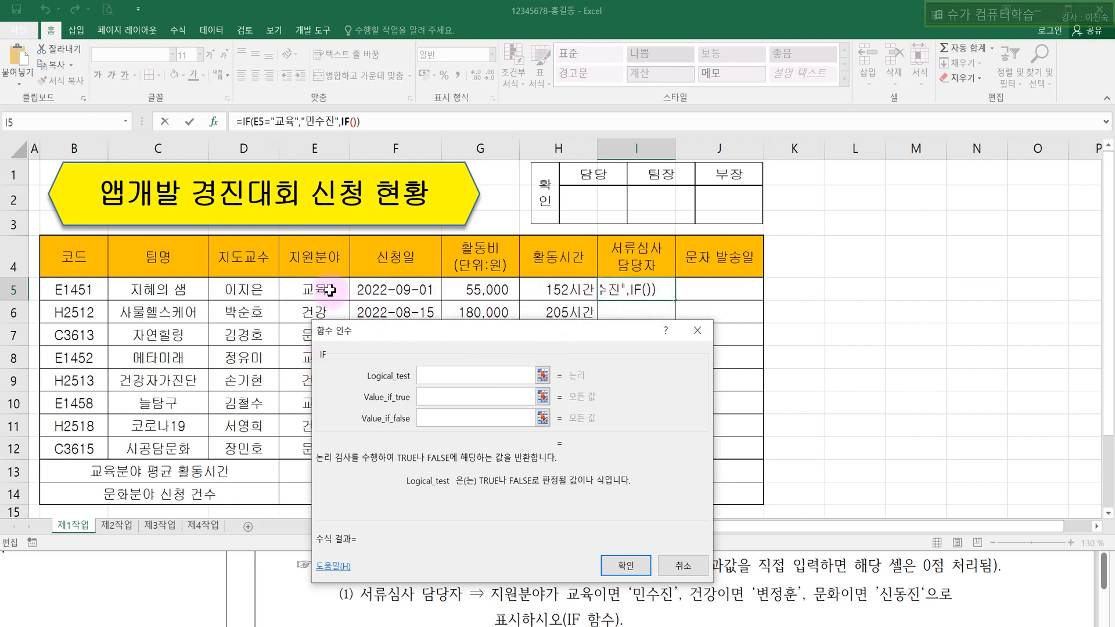
click(300, 287)
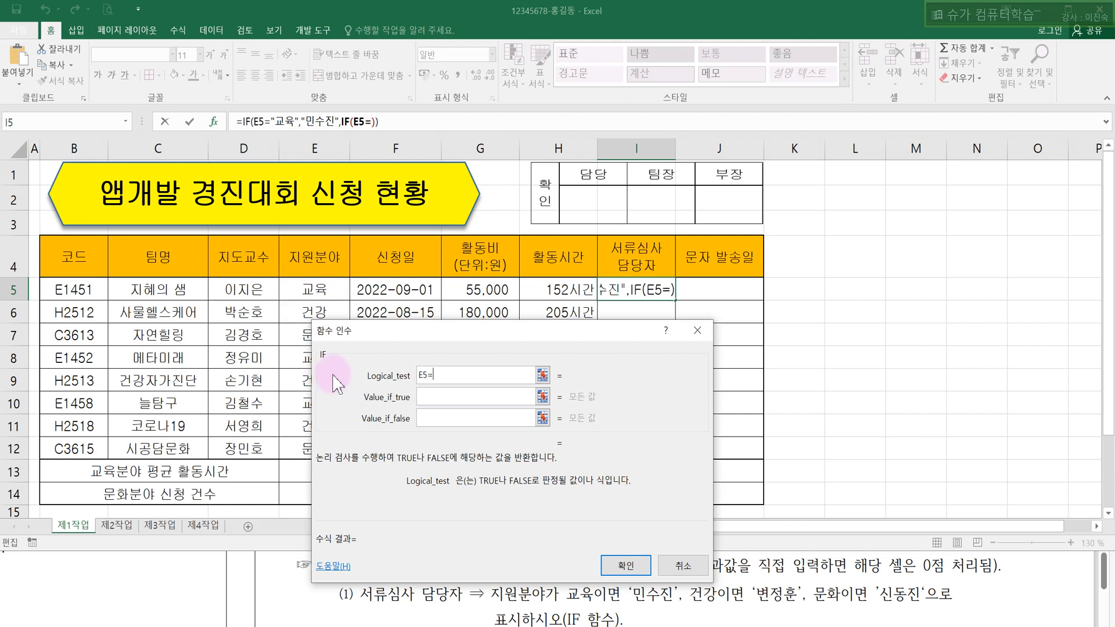
text(JSR)
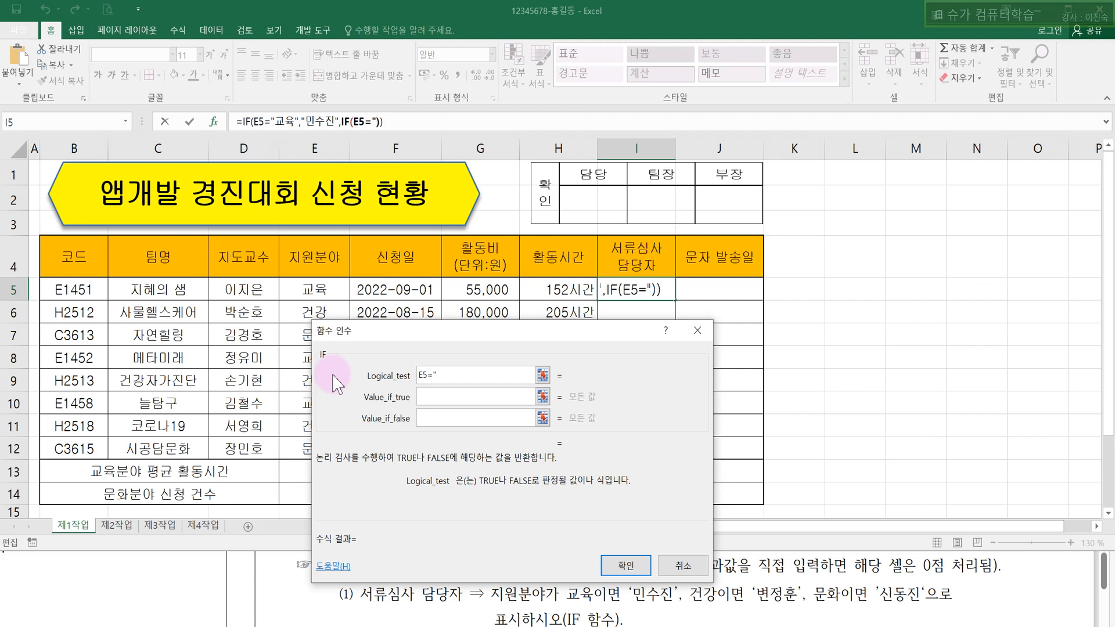
text(강")
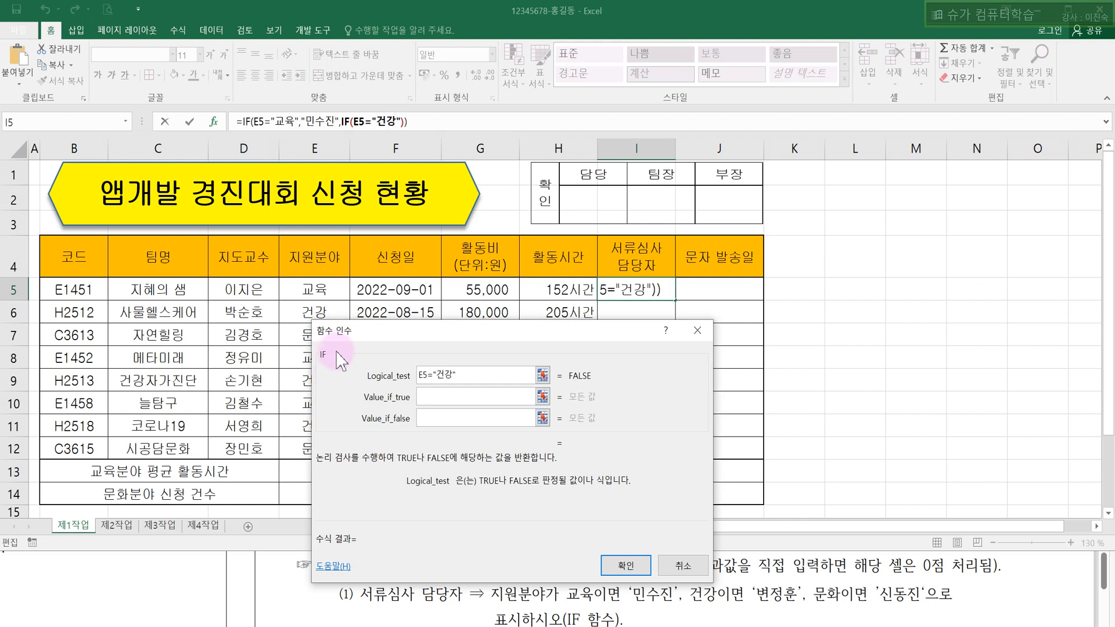
Step: Enter the reviewer's name given for 건강 as the nested IF's true value and the one for 문화 as its false value
drag(345, 334, 383, 319)
click(477, 377)
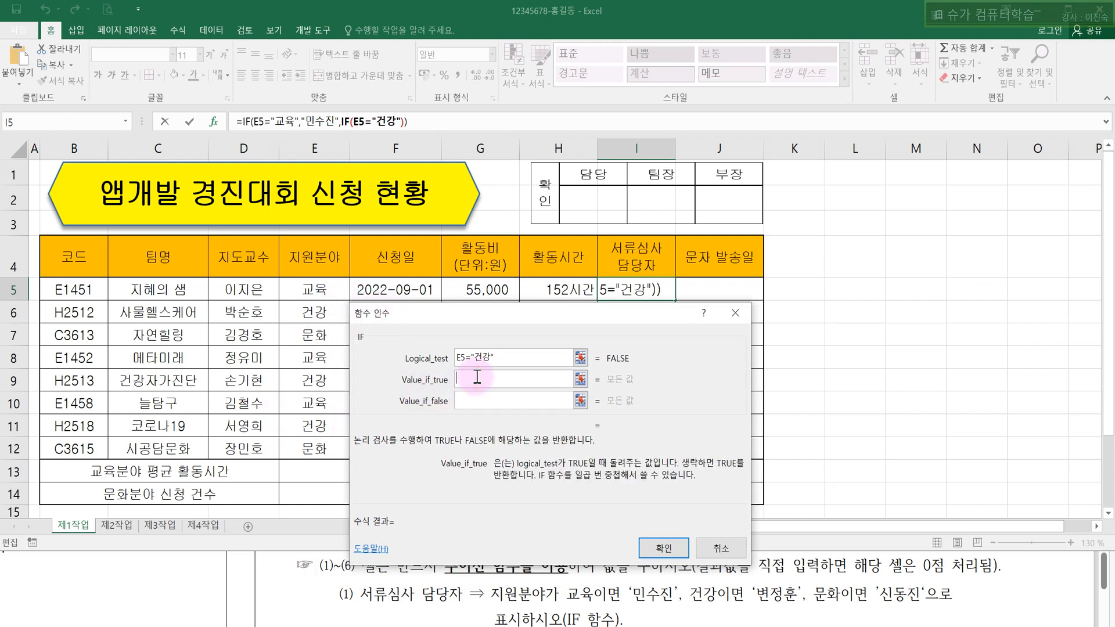
text(벼)
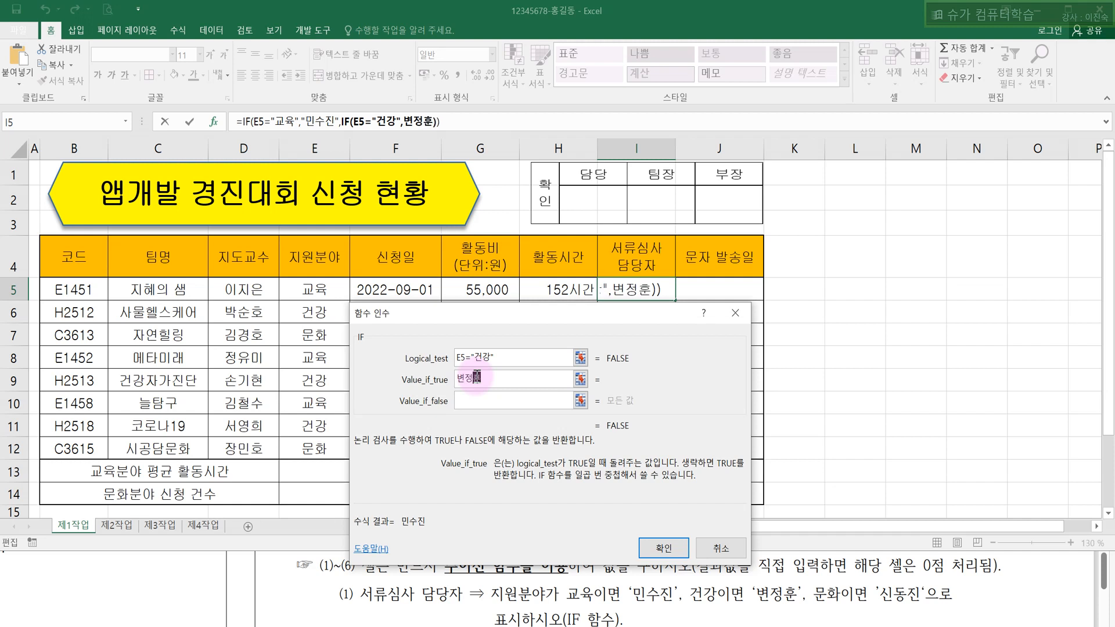
click(483, 404)
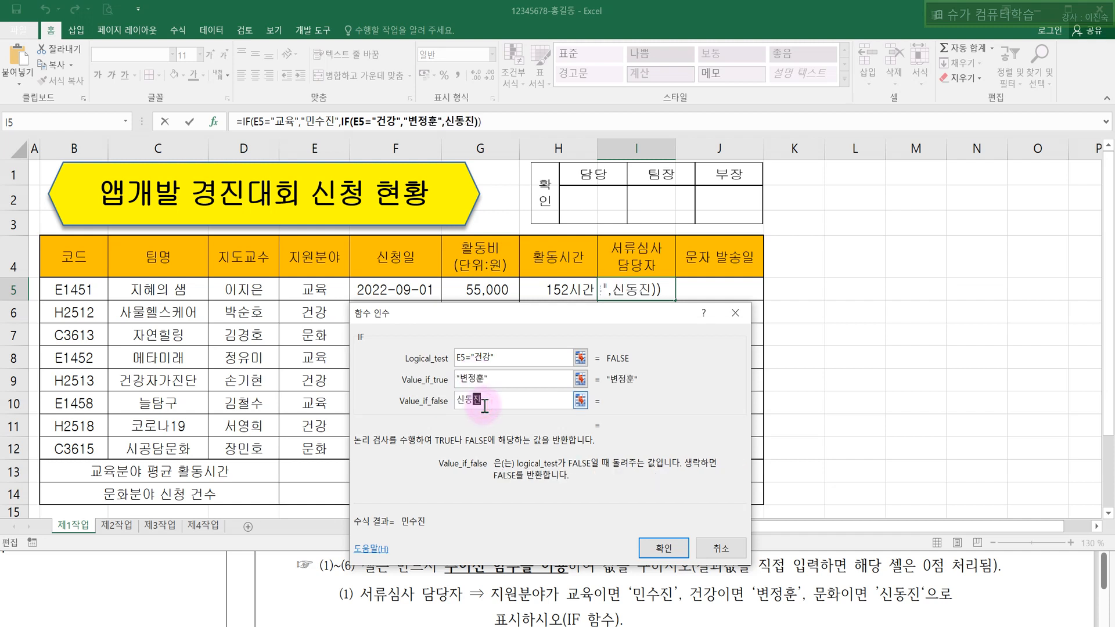
click(506, 379)
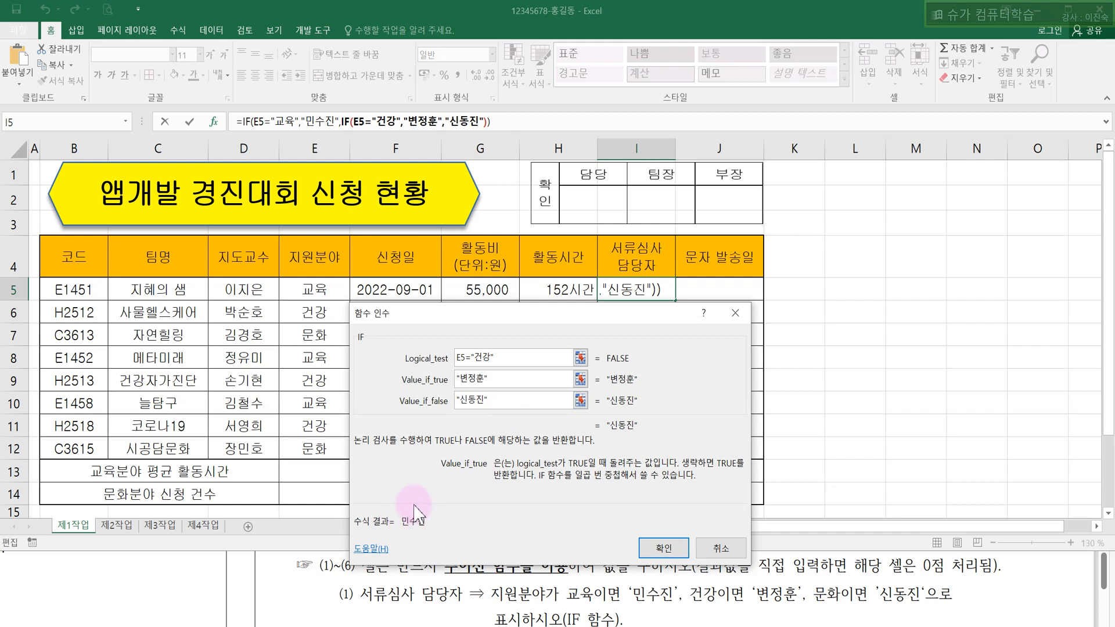
Step: Confirm the nested IF formula in I5 and fill it down the 서류심사 담당자 column through I12
click(660, 549)
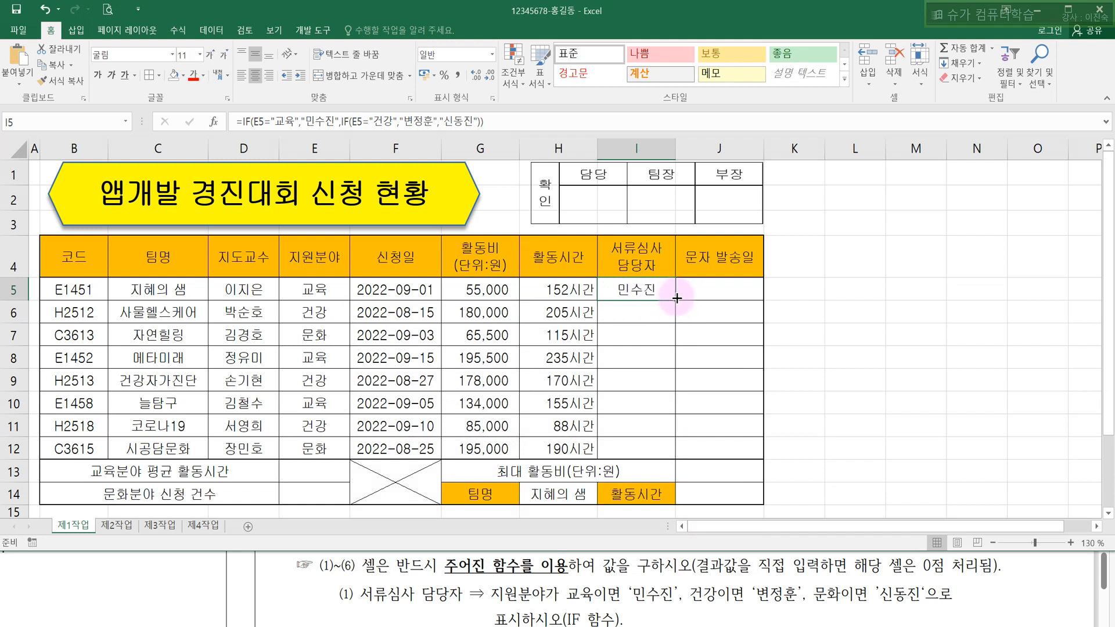
drag(676, 298, 677, 459)
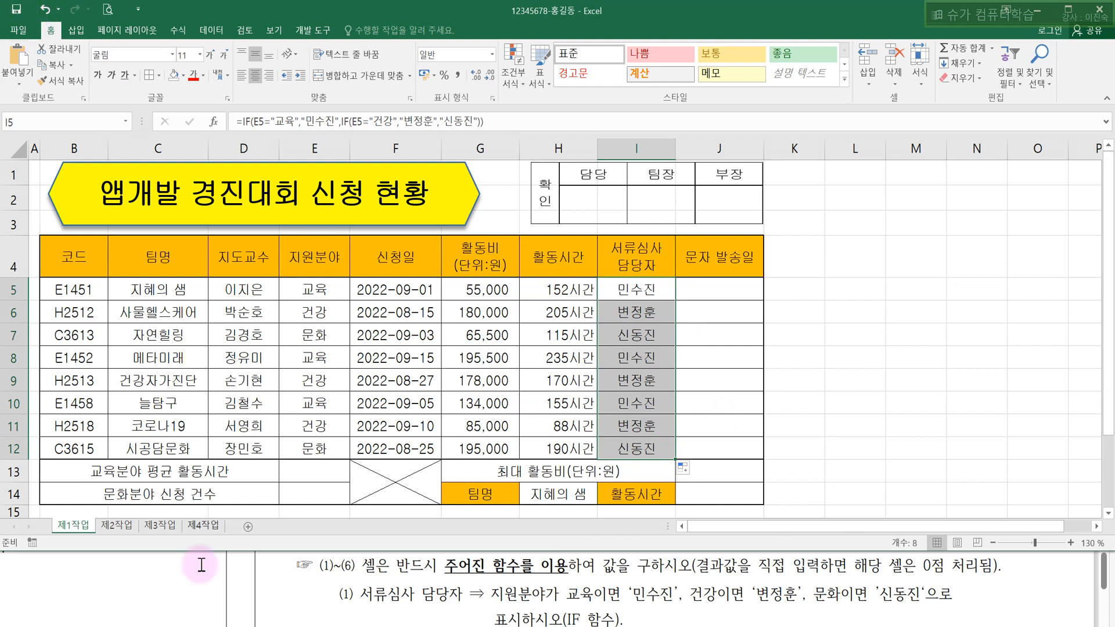
Step: Switch to the Notepad notes and review the argument syntax of the WEEKDAY and CHOOSE functions
click(581, 592)
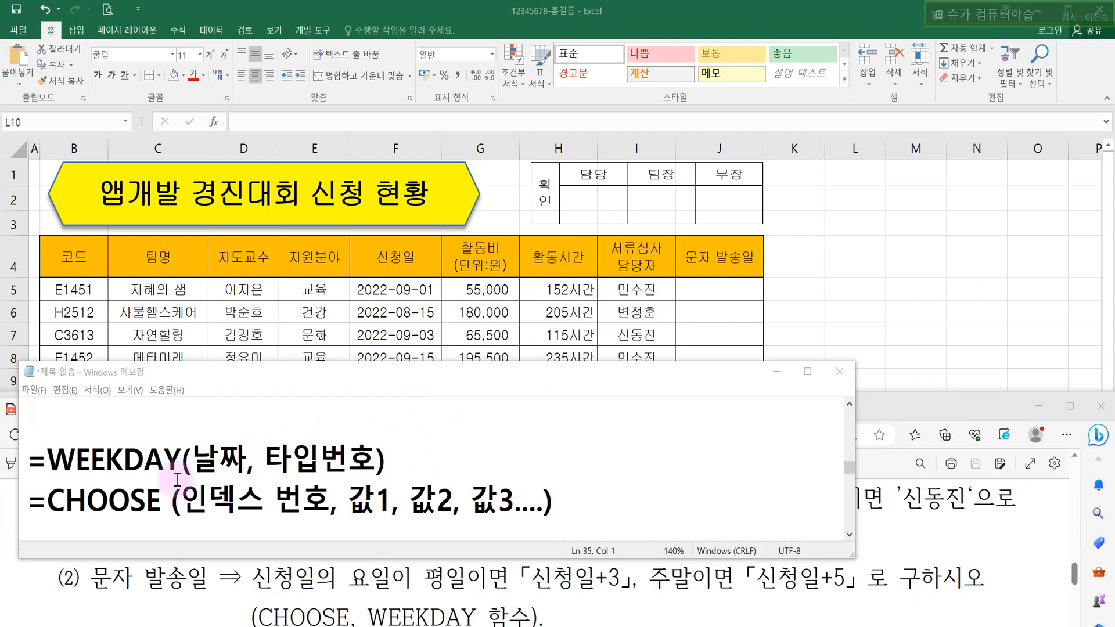
drag(48, 500, 158, 502)
drag(47, 458, 177, 472)
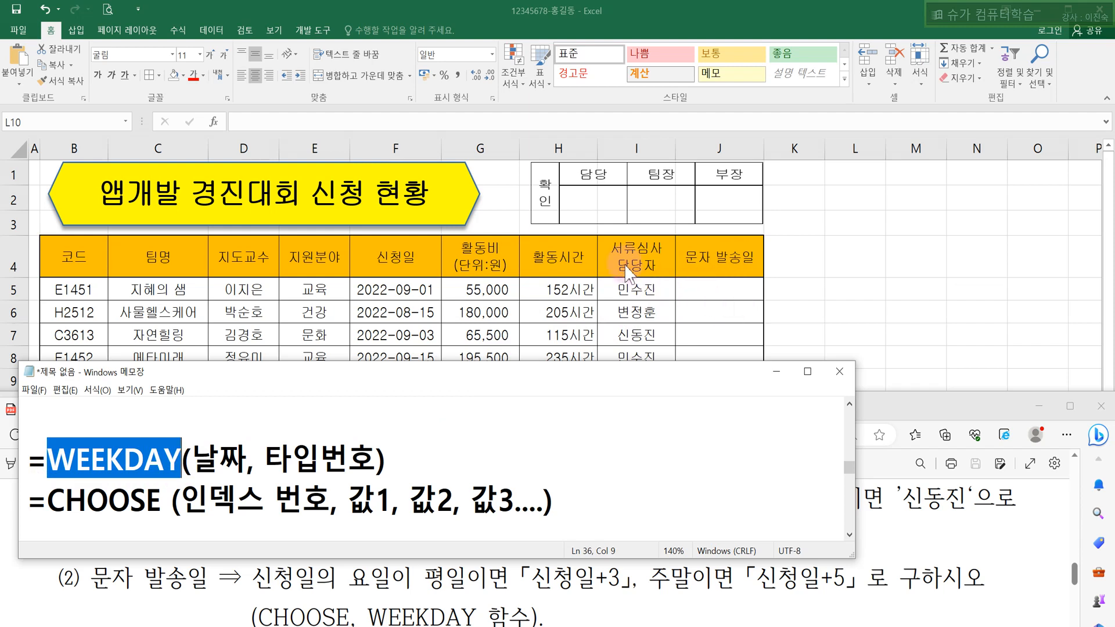
Step: Switch to the exam PDF and read the weekday and weekend rules of condition (2) for 문자 발송일
click(829, 284)
click(652, 593)
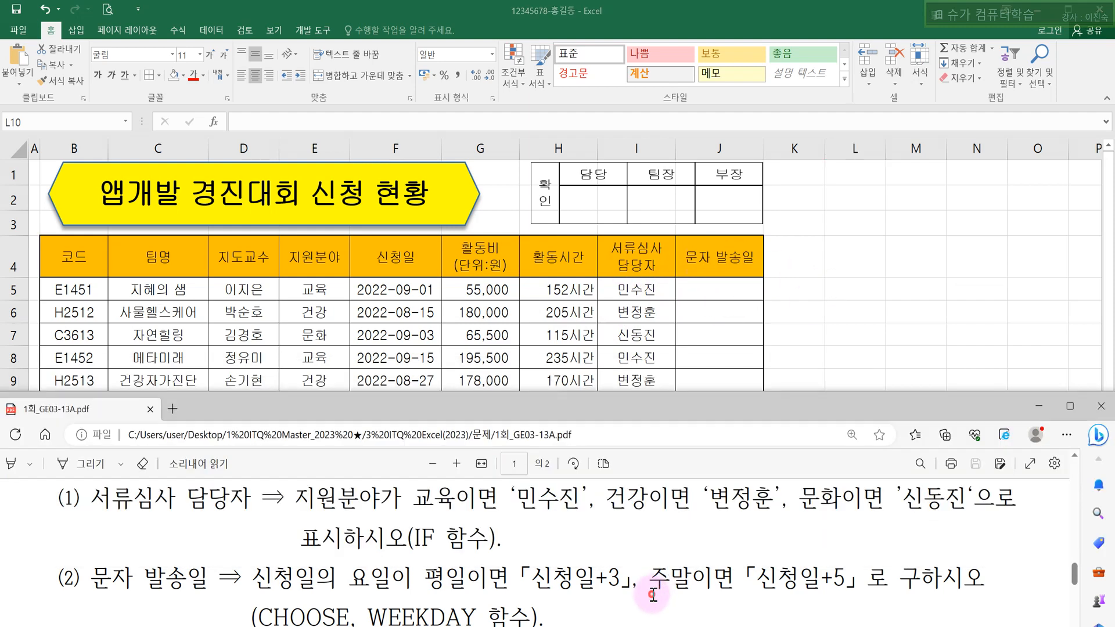
triple_click(251, 578)
click(371, 583)
drag(416, 583, 465, 593)
click(490, 590)
triple_click(527, 581)
click(572, 592)
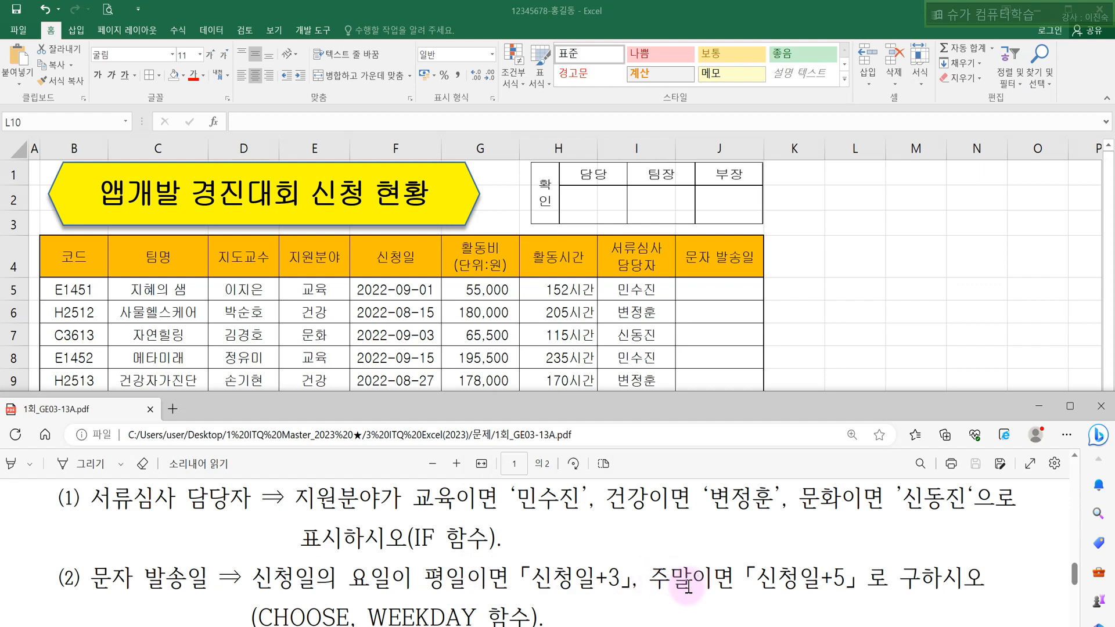
double_click(774, 585)
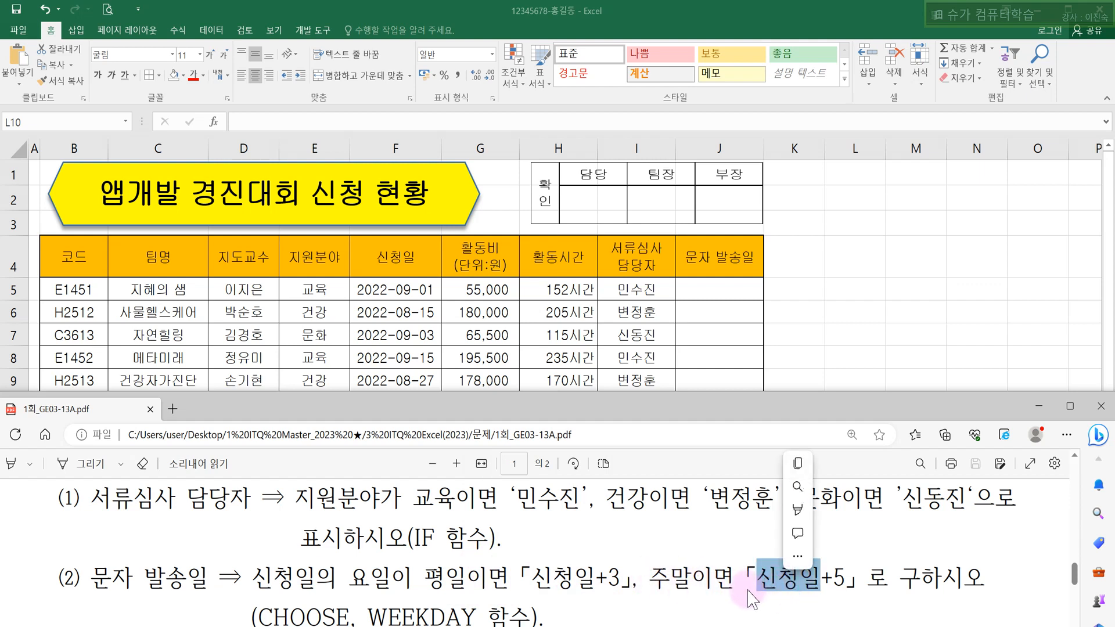
Step: Examine the 신청일+3 weekday and 신청일+5 weekend rules and the required functions in condition (2)
click(555, 581)
drag(556, 580, 595, 582)
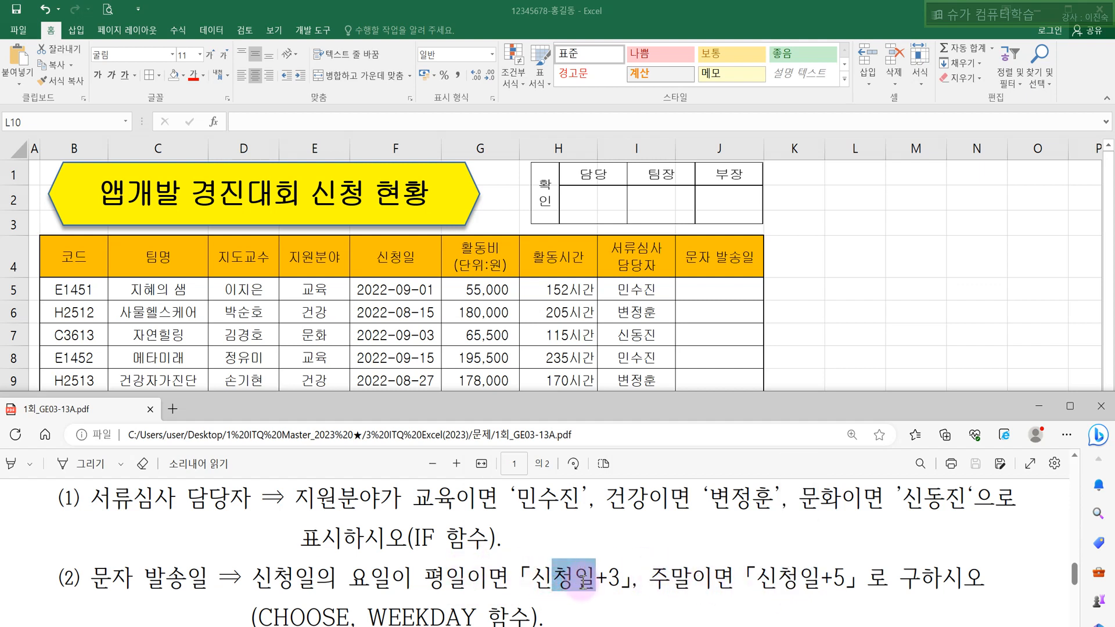
click(755, 584)
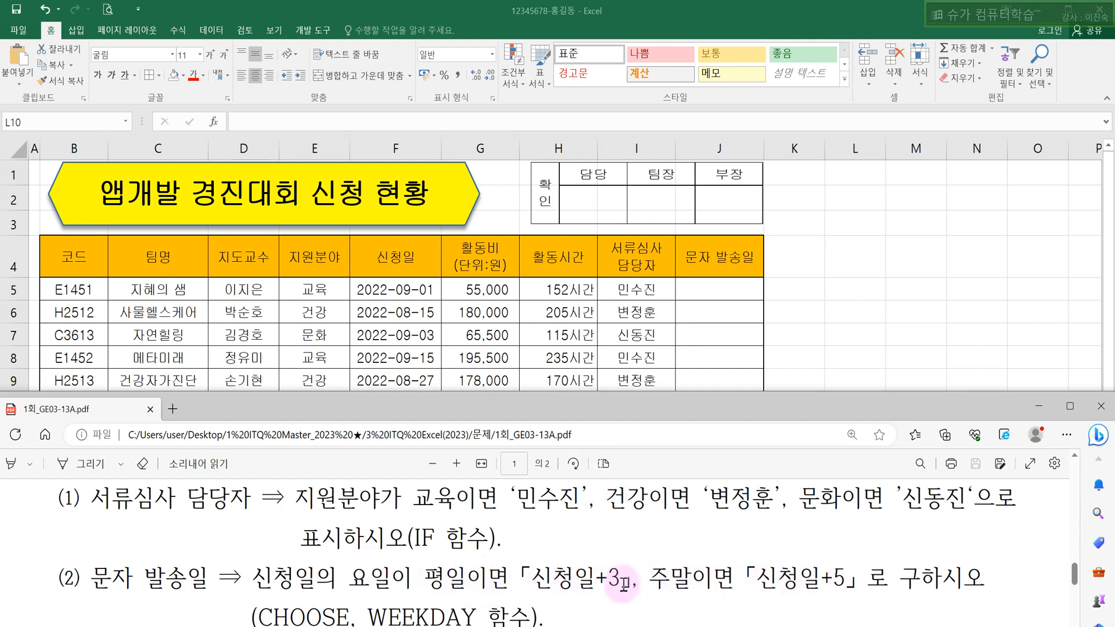
click(622, 341)
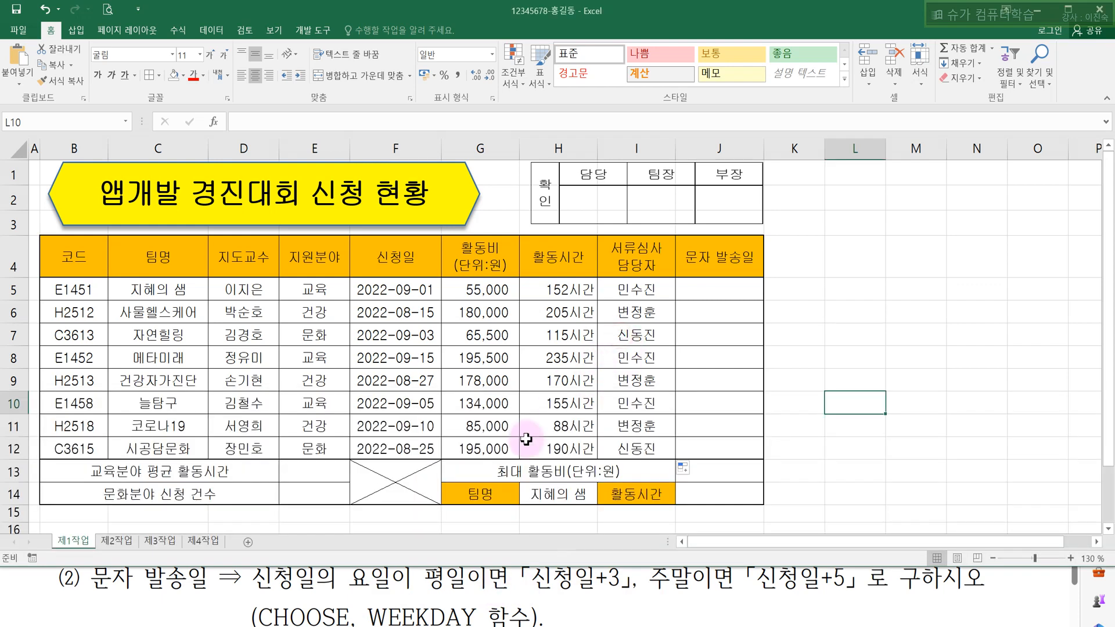
click(398, 616)
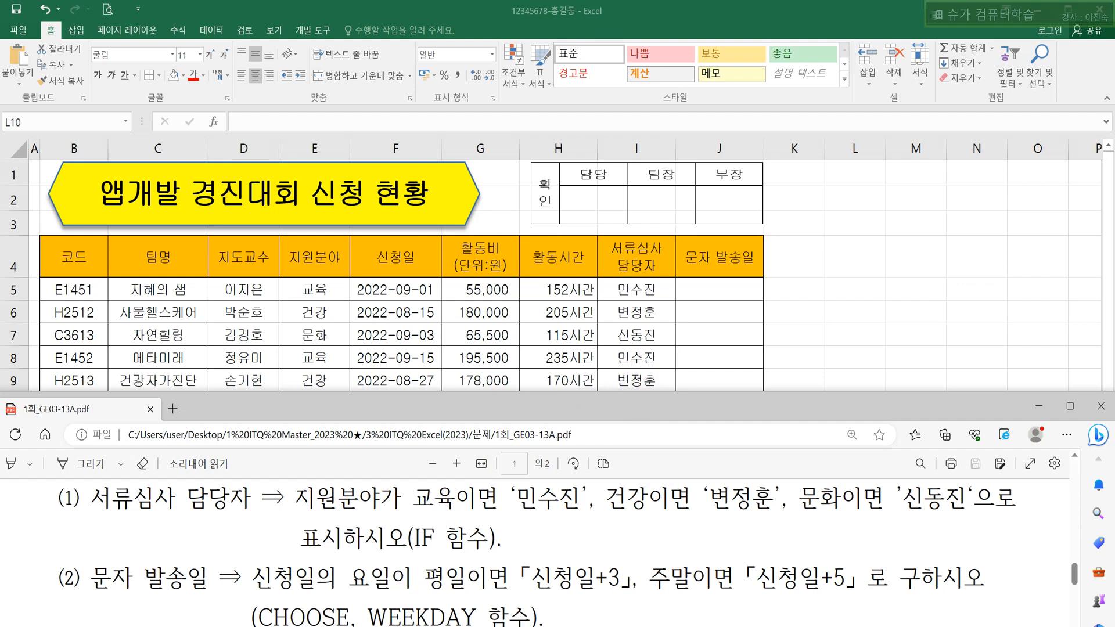
Step: Switch to the Notepad notes and review the date and type-number arguments of WEEKDAY
key(alt+Tab)
click(200, 470)
drag(194, 457, 384, 460)
click(266, 458)
click(422, 468)
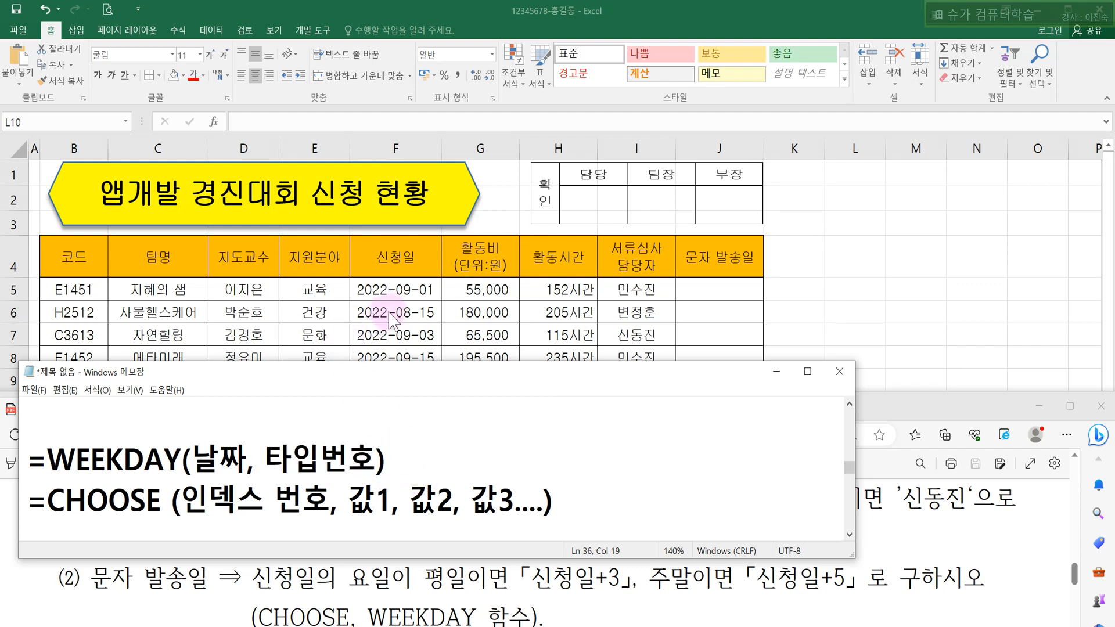
Step: Return to Excel and start a WEEKDAY formula in J5 under 문자 발송일, with the 신청일 in F5 as its date
click(388, 291)
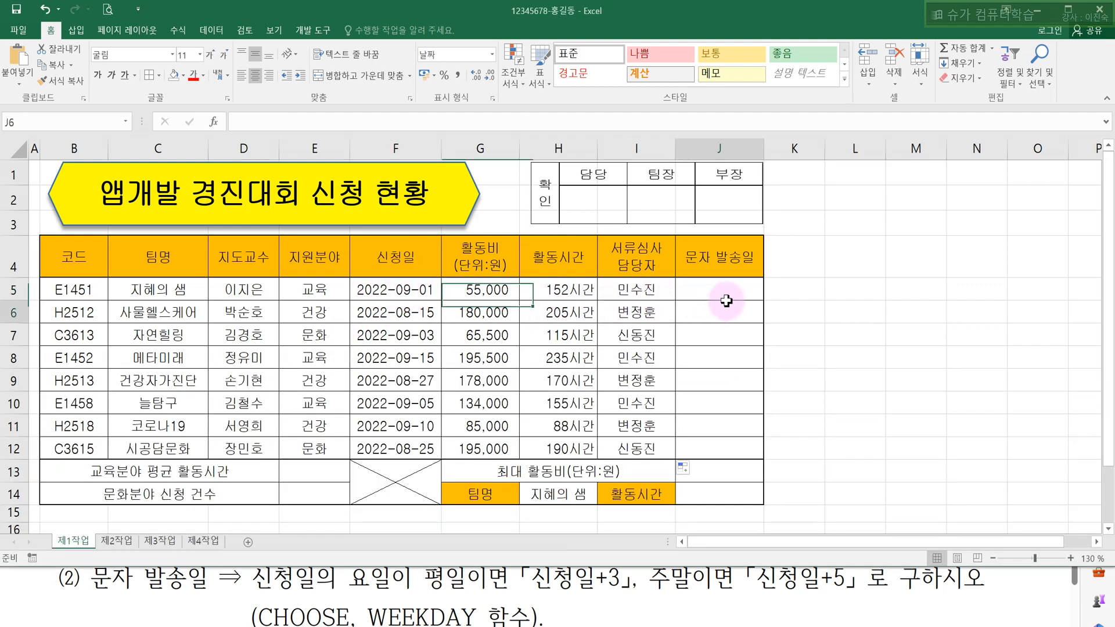
click(720, 147)
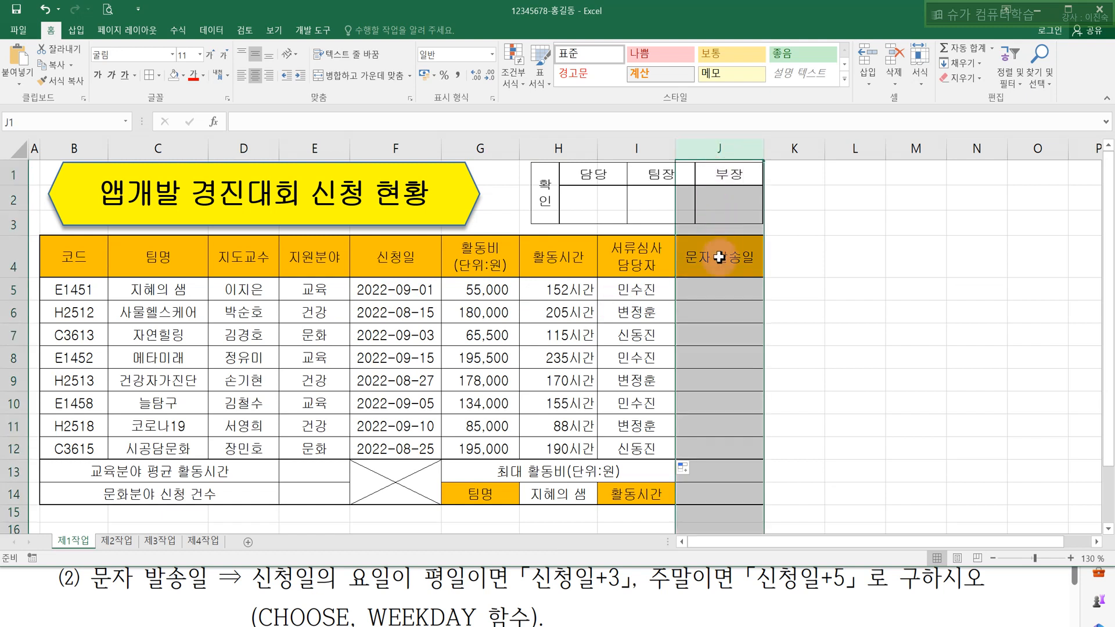
click(705, 291)
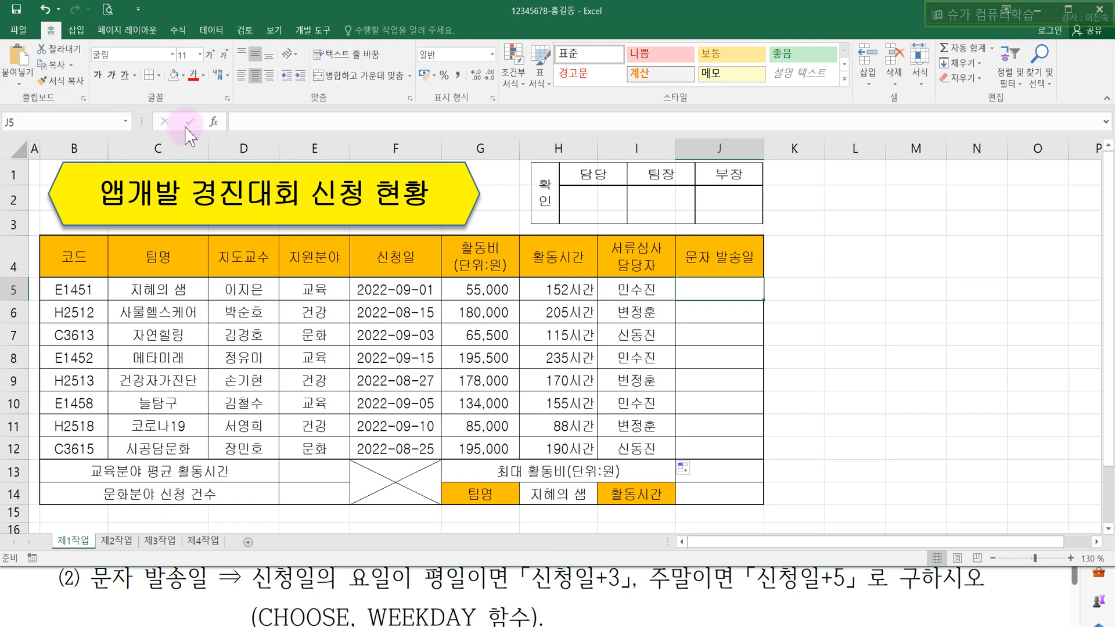
click(242, 122)
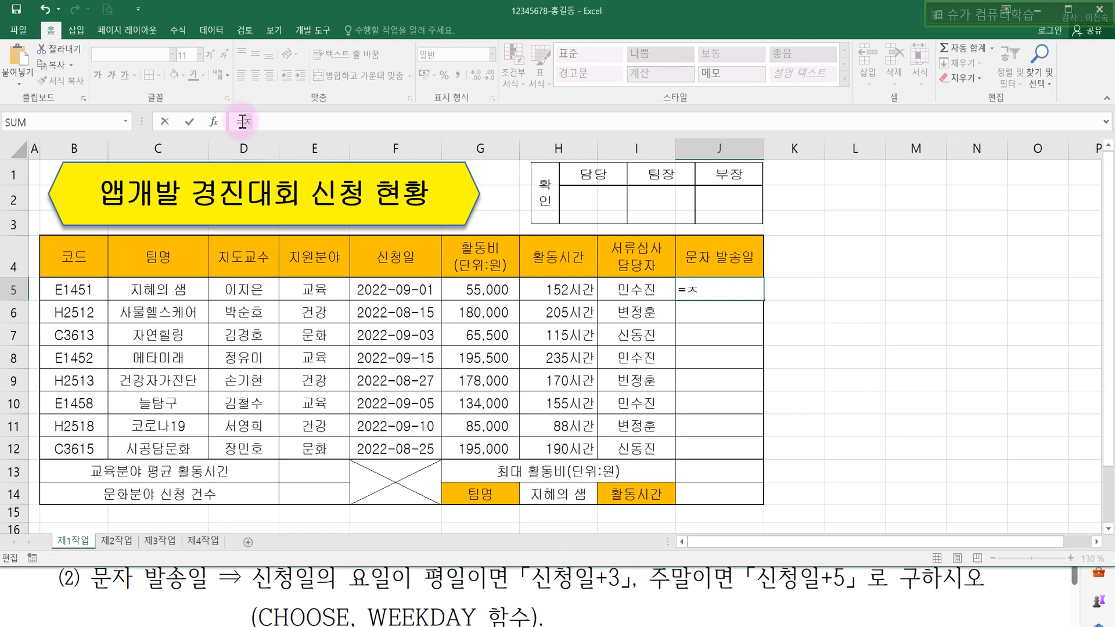
text(=W)
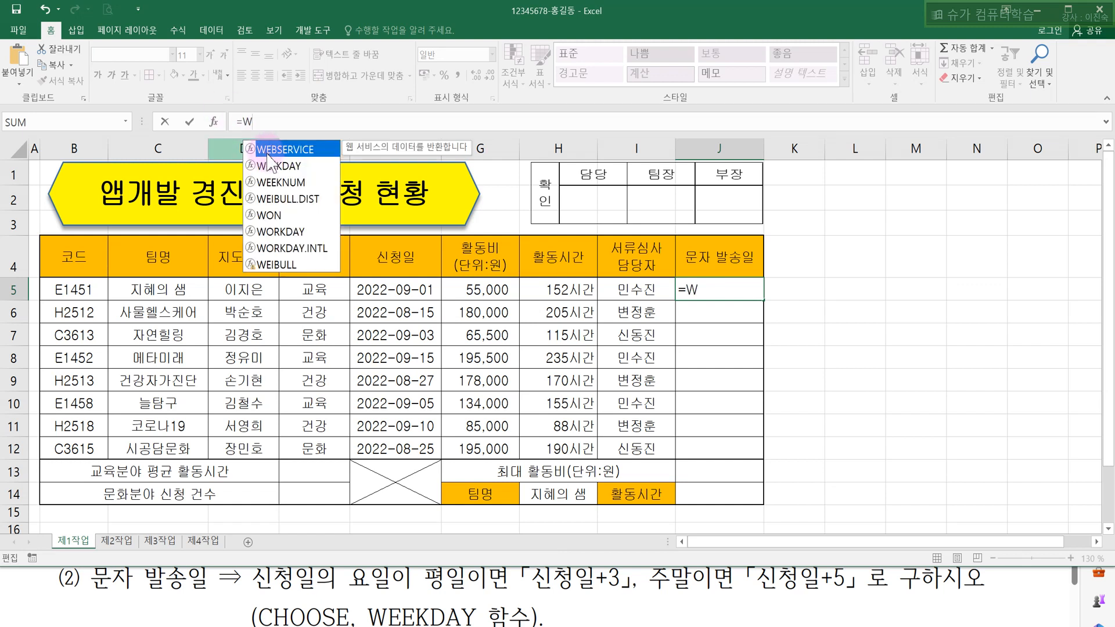
click(284, 168)
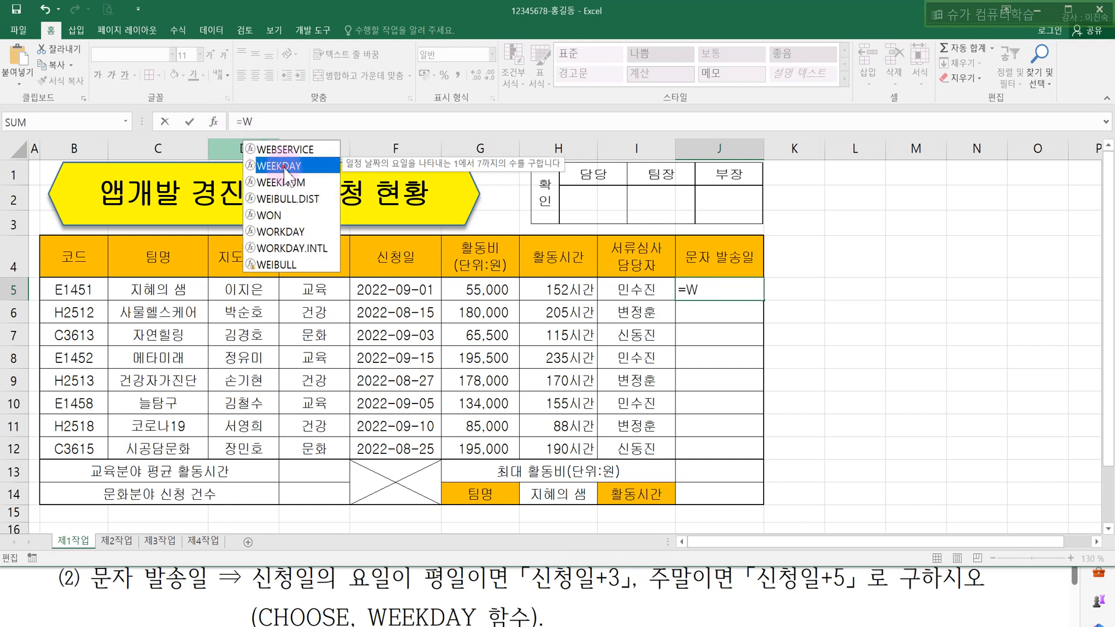
double_click(284, 168)
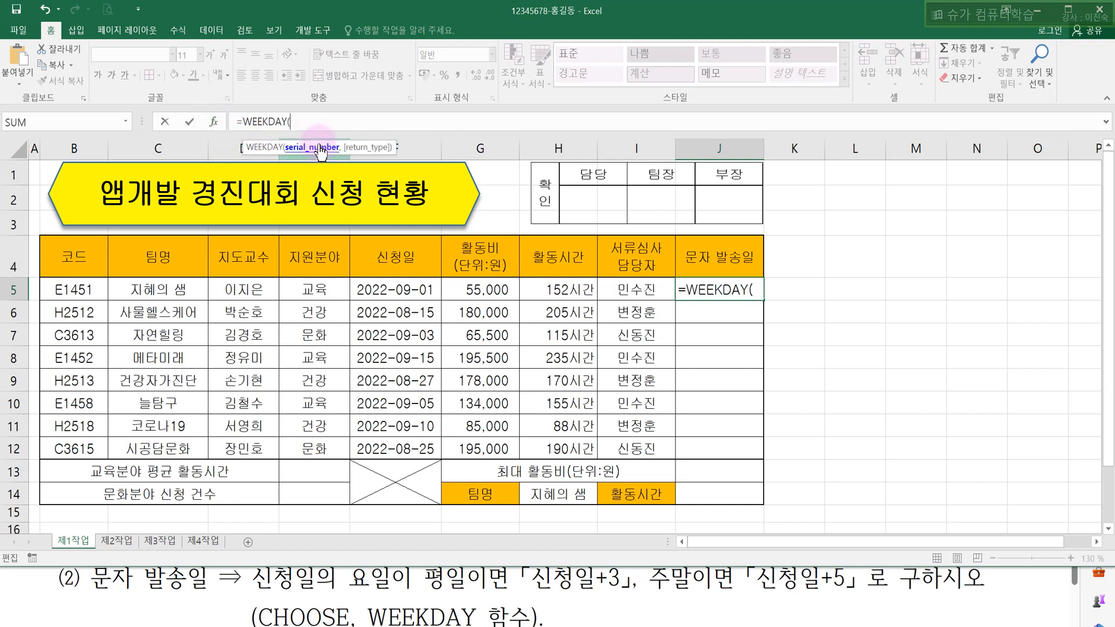
click(372, 289)
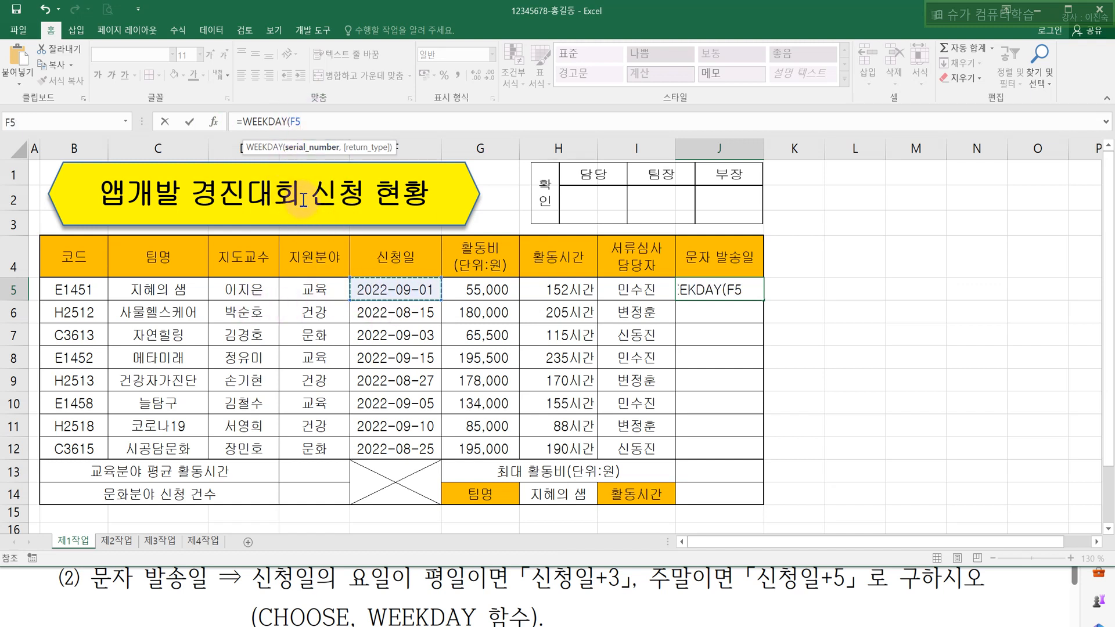
Step: Complete the formula with return type 1, numbering 일요일 as 1 through 토요일 as 7, and confirm it
text(,)
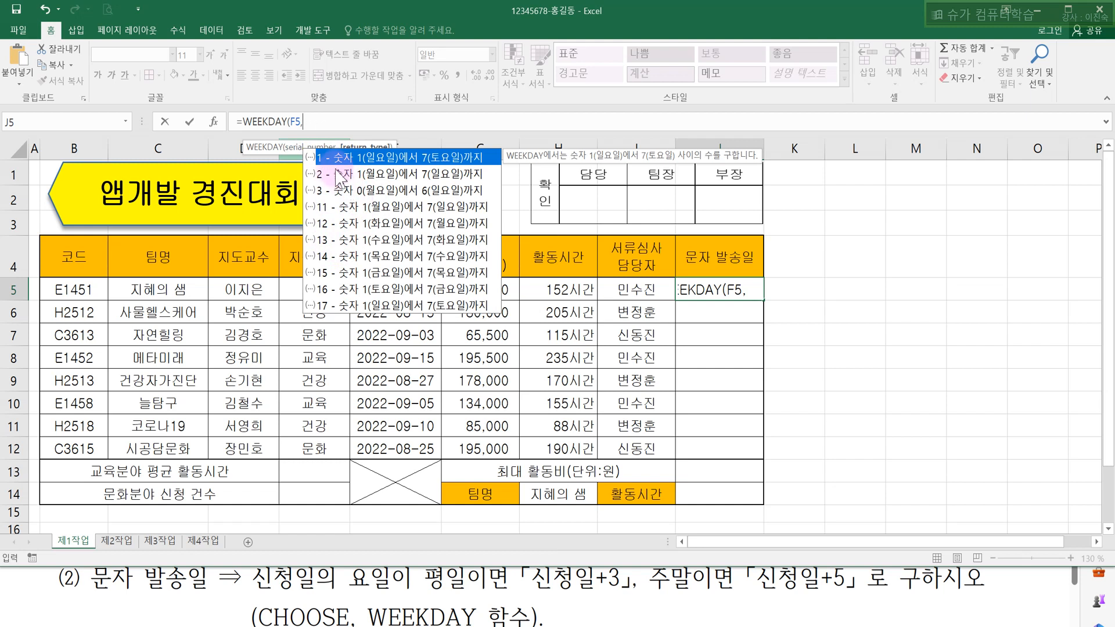
click(318, 157)
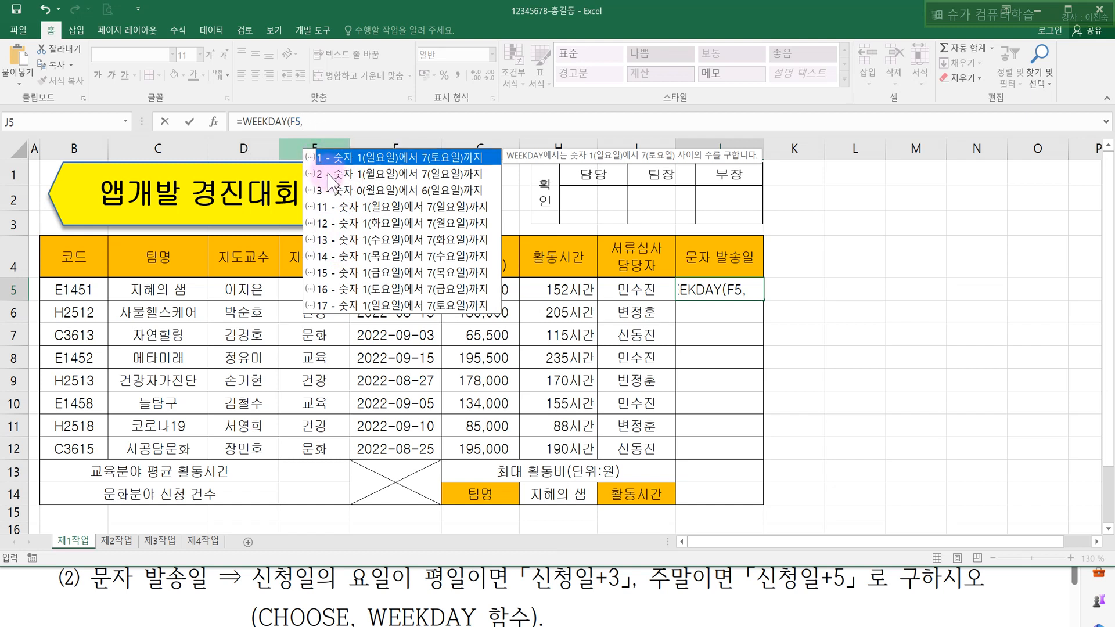
click(329, 174)
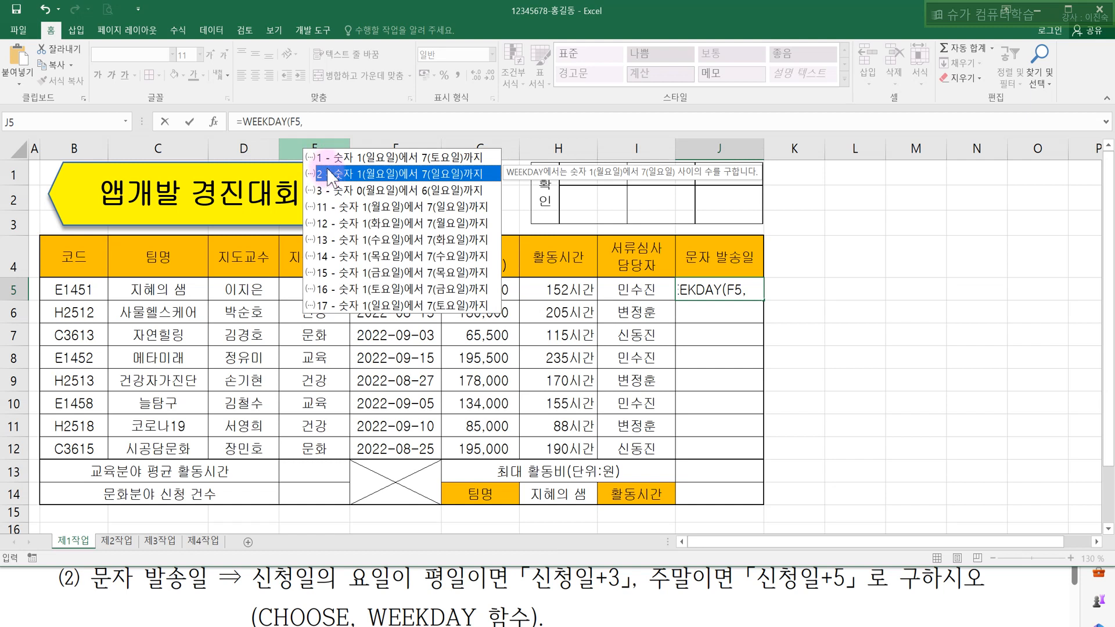
click(329, 157)
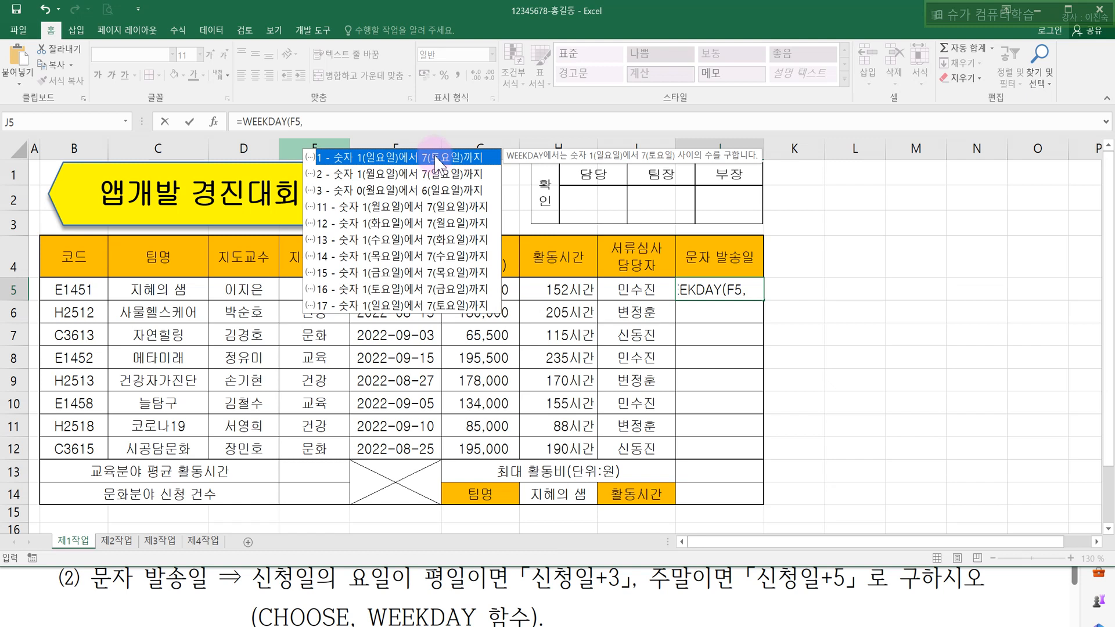
click(379, 174)
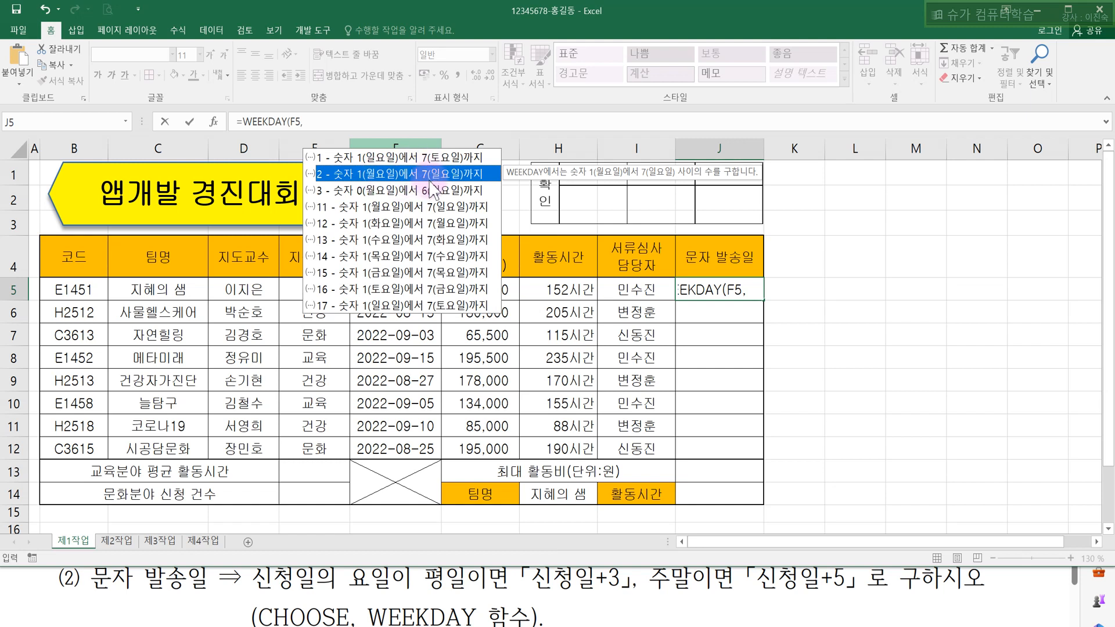
click(347, 158)
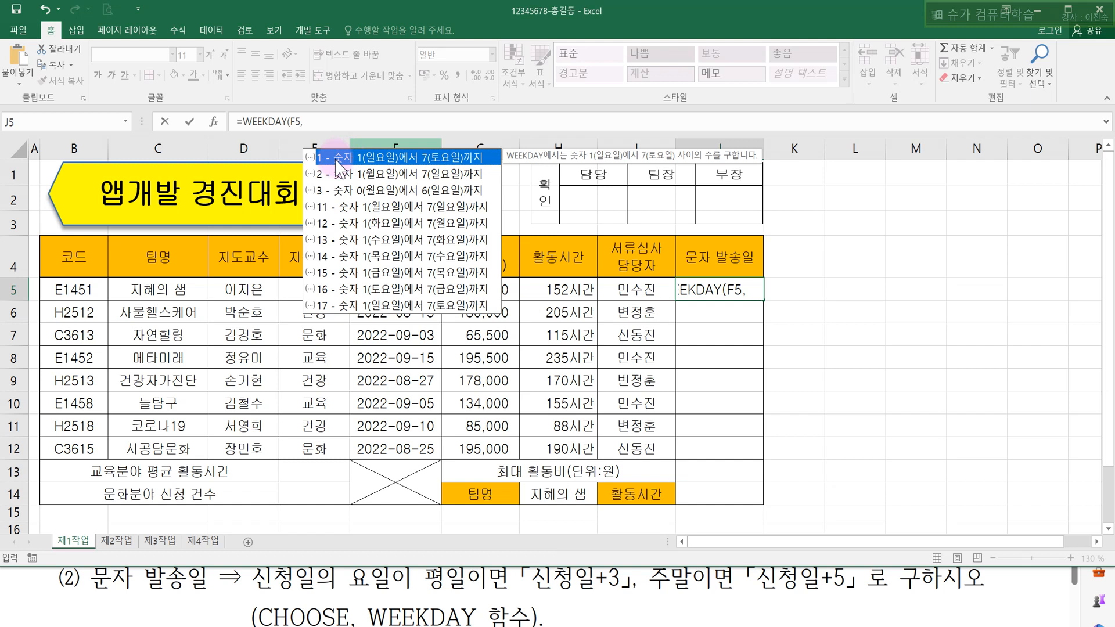
double_click(336, 160)
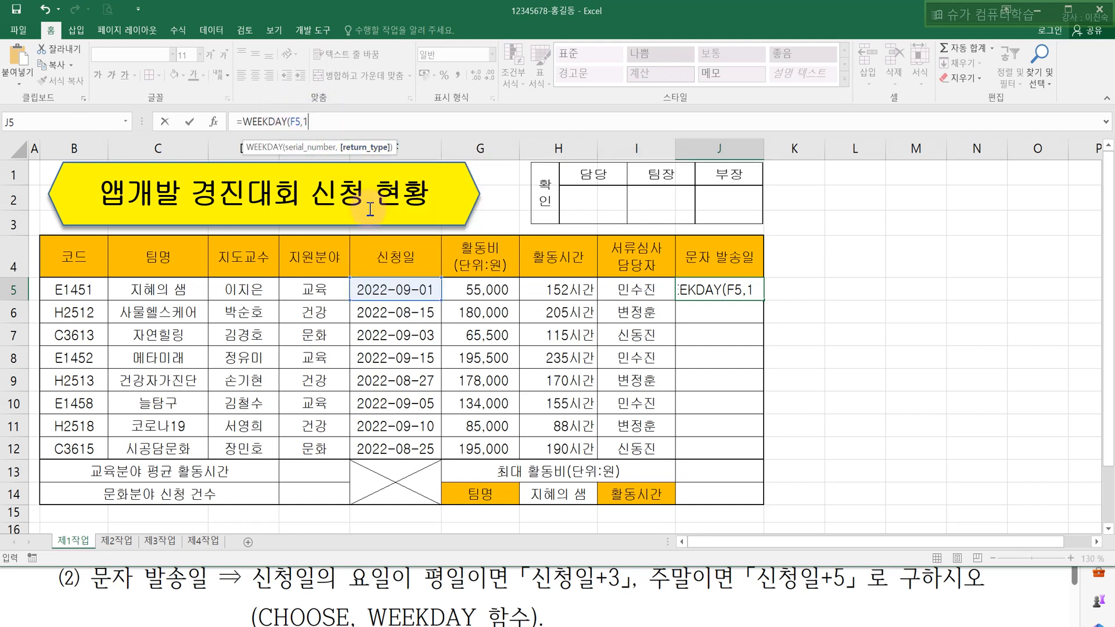
text())
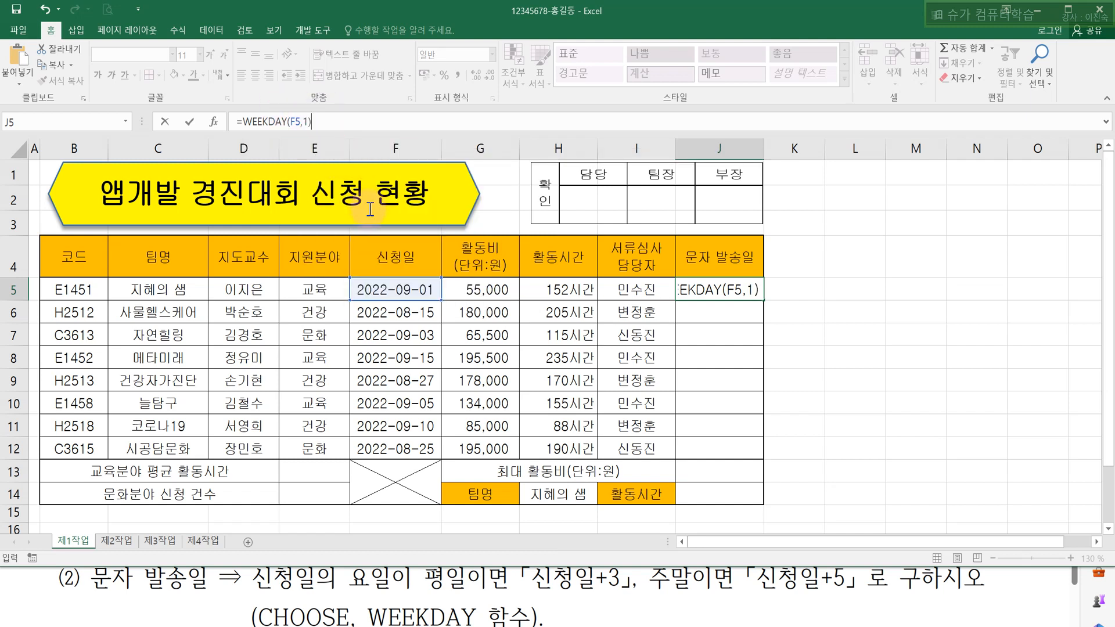
key(Return)
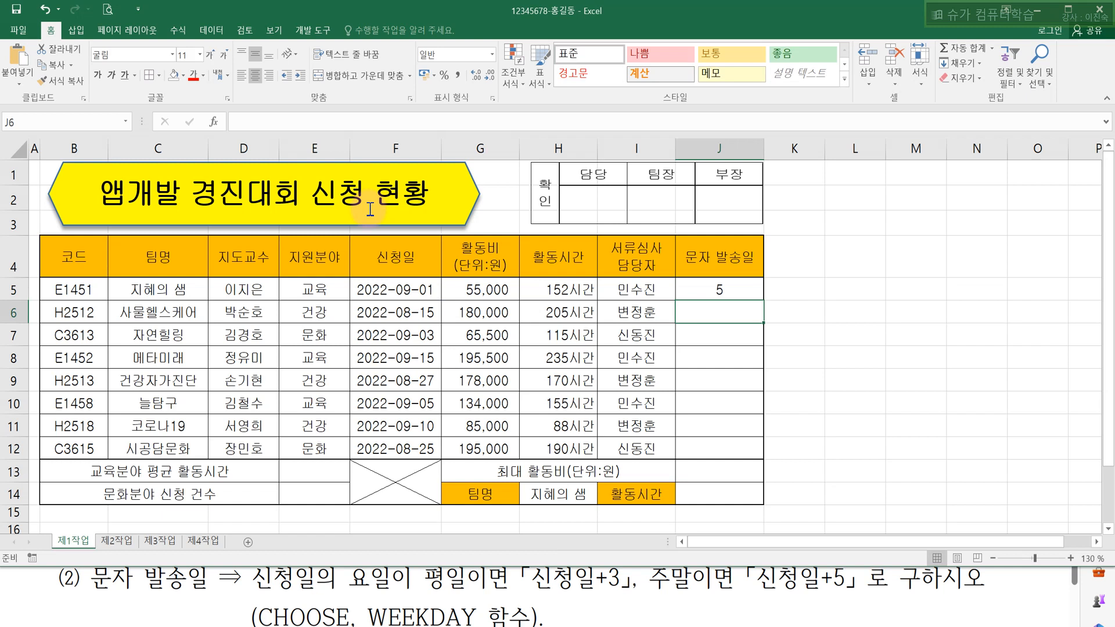
Step: Enter type number 1 in L5 and list the numbers 1 to 7 down M5:M11
click(860, 303)
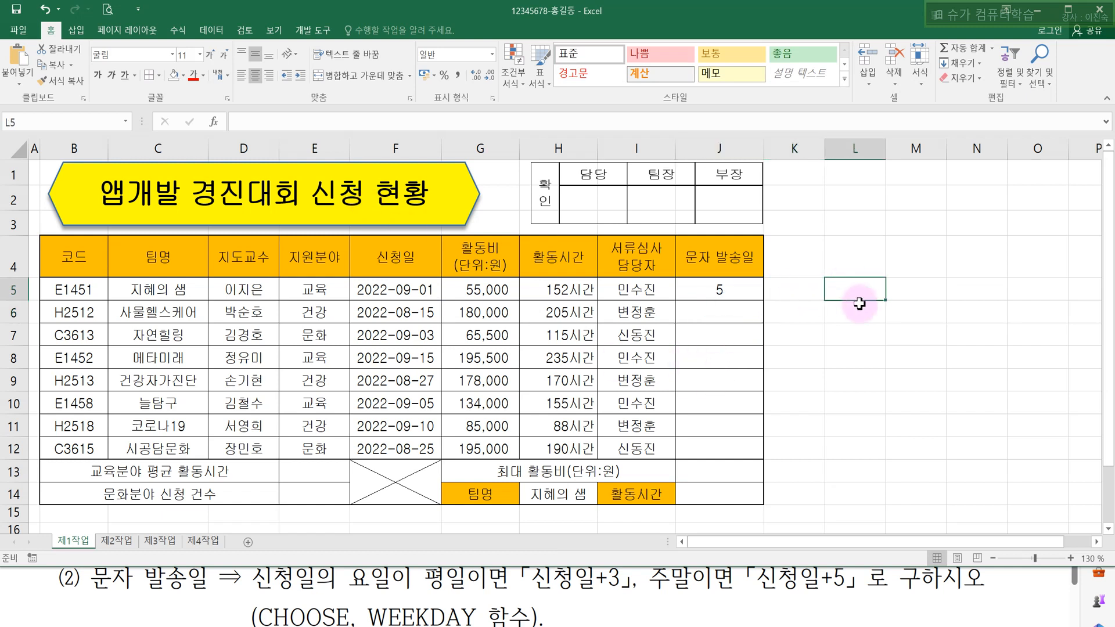
text(1)
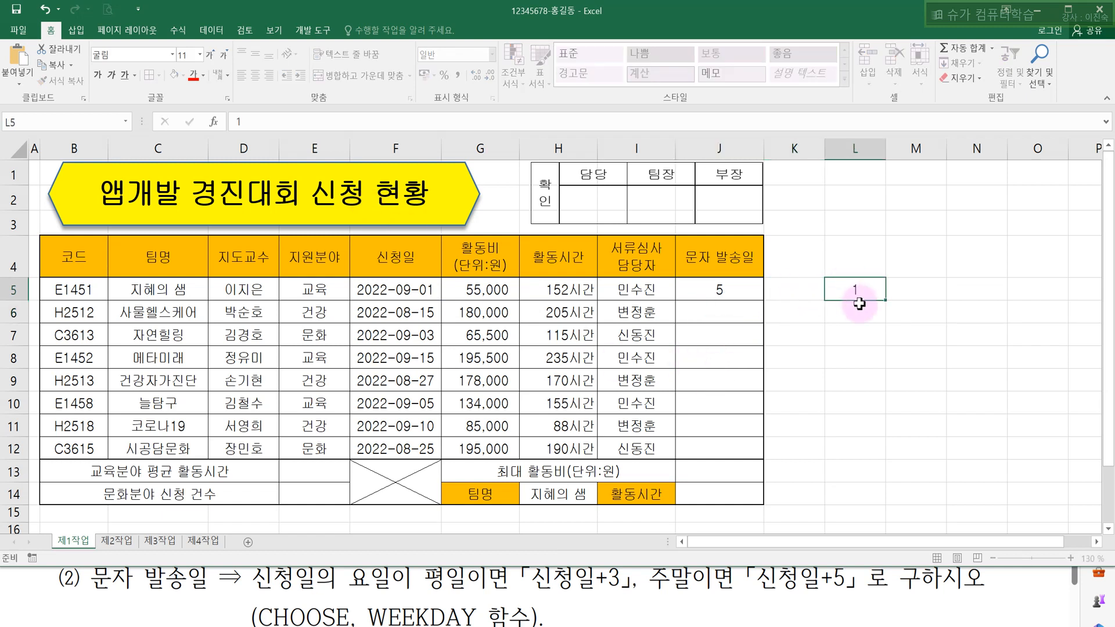
key(Tab)
text(1)
key(Return)
text(2)
key(Return)
text(3)
key(Return)
text(4)
key(Return)
text(5)
key(Return)
text(6)
key(Return)
text(7)
key(Return)
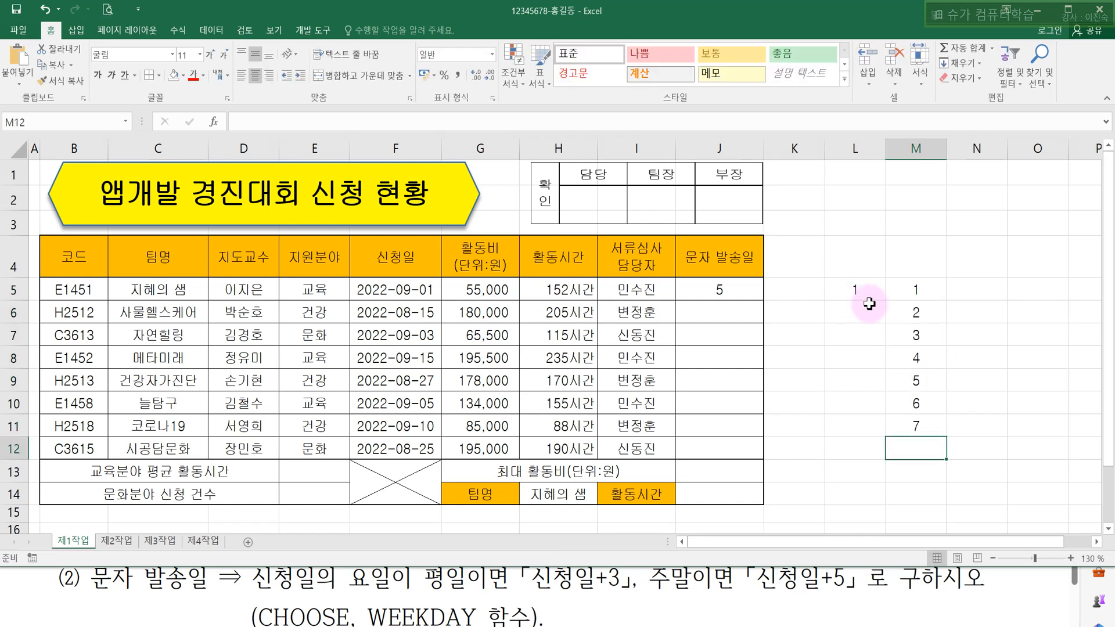
Step: Enter the weekday labels 일, 화, 수, 목, 금, 토, 일 down N5:N11 beside the numbers
click(985, 303)
click(961, 287)
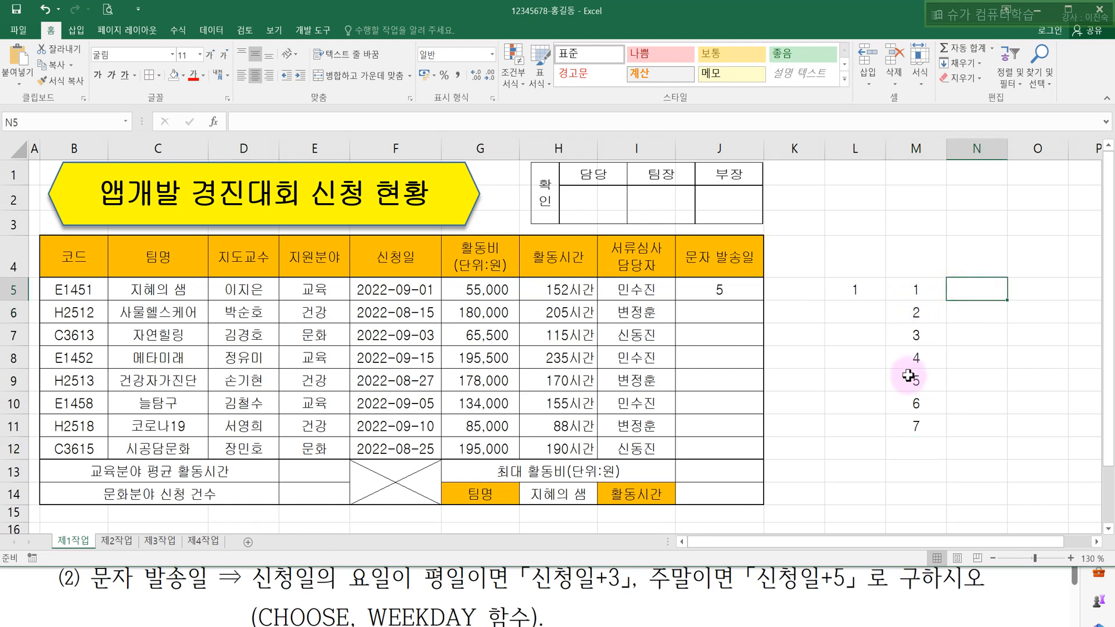
text(ㅇ)
key(Return)
text(화)
key(Return)
text(수)
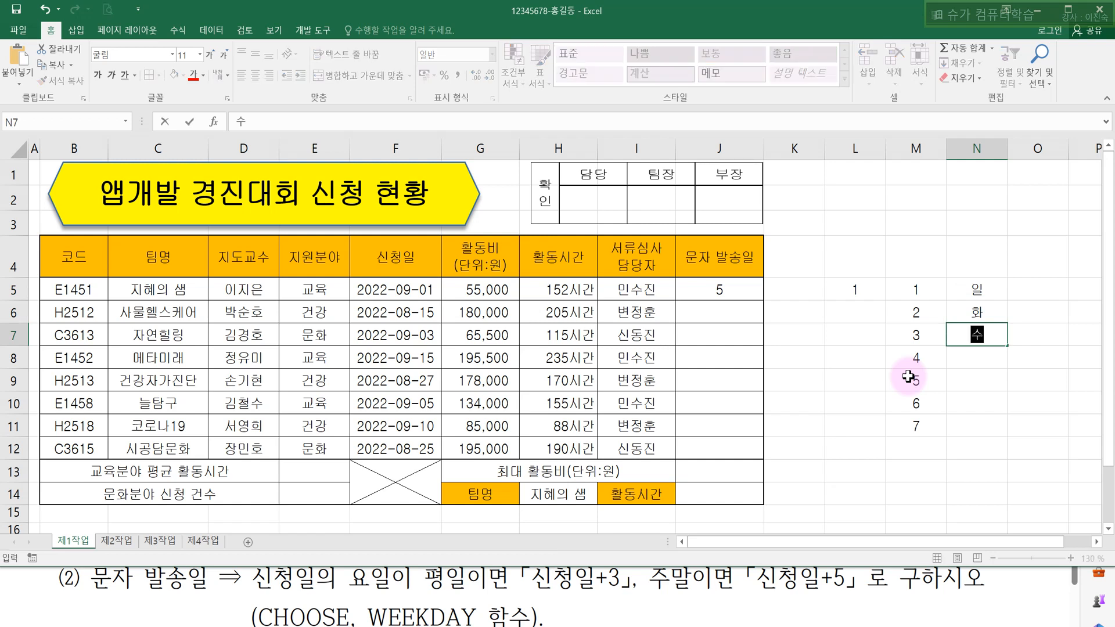
key(Return)
text(목)
key(Return)
text(그ㅁ)
key(Return)
text(토)
key(Return)
text(일)
key(Return)
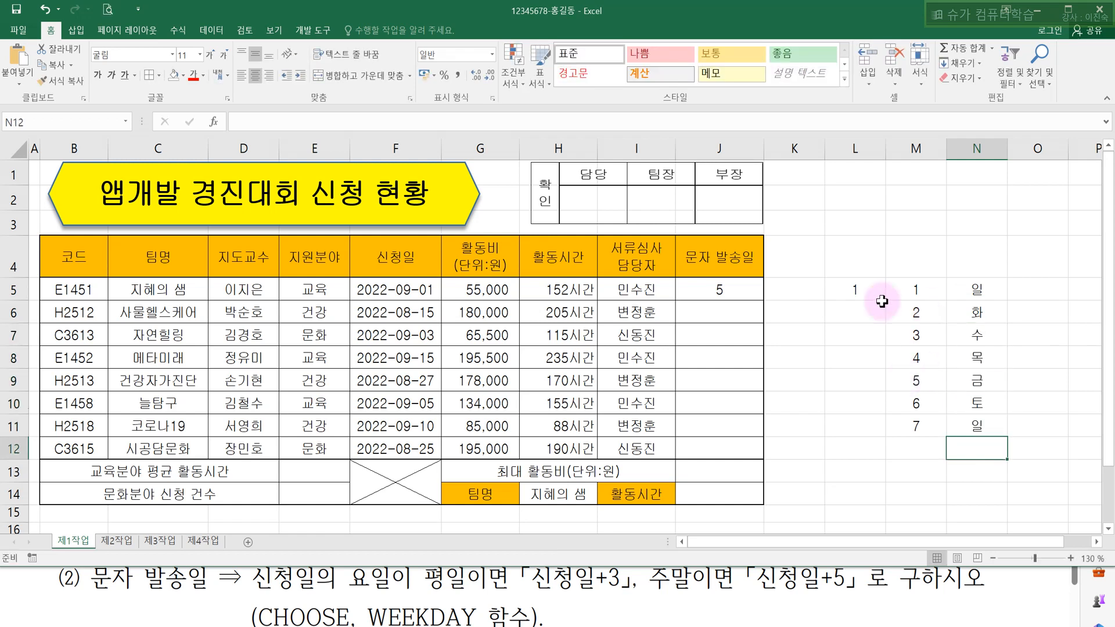
Step: Format the type number in L5 as bold red text
click(830, 285)
click(192, 76)
click(97, 75)
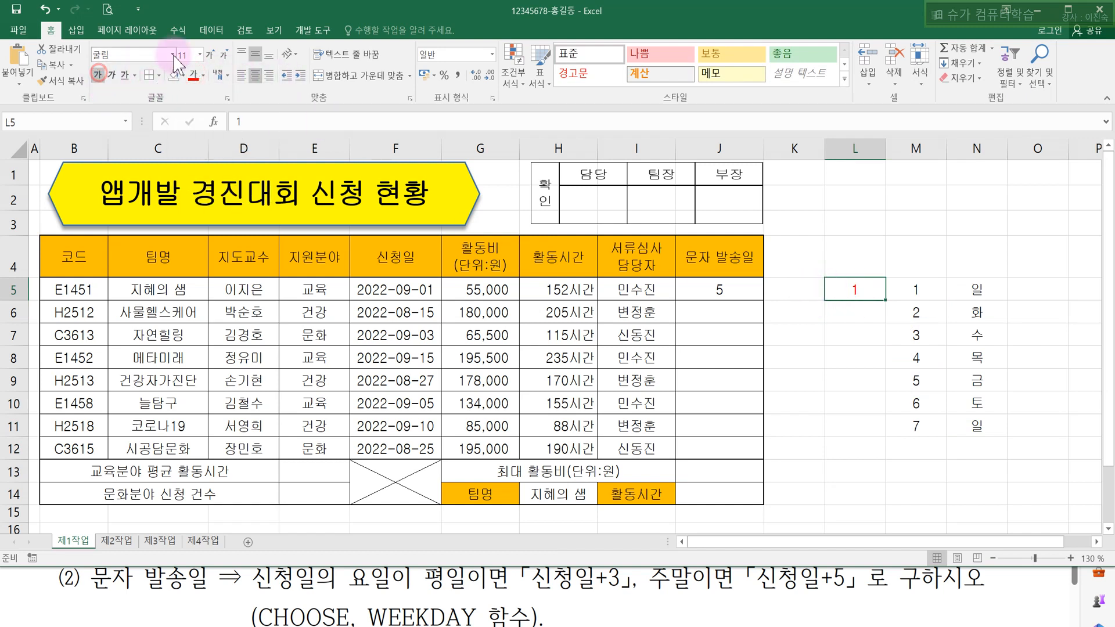
click(868, 352)
Step: Go through the number and weekday pairs in M5:N11 row by row
drag(919, 291, 978, 285)
drag(915, 317, 961, 317)
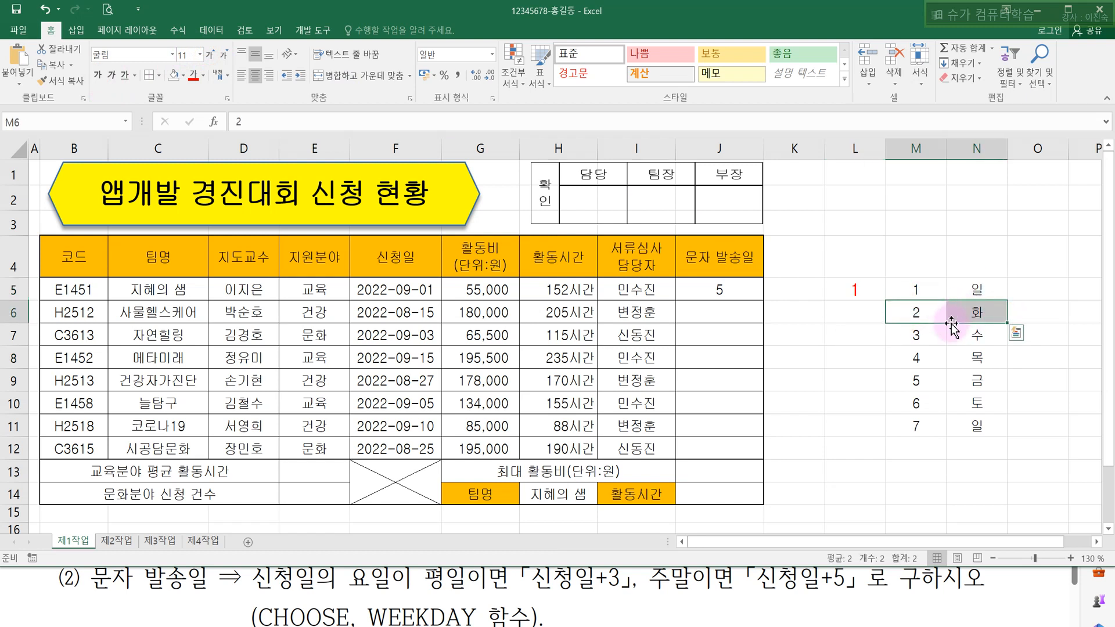
drag(899, 337, 967, 336)
drag(915, 380, 1000, 375)
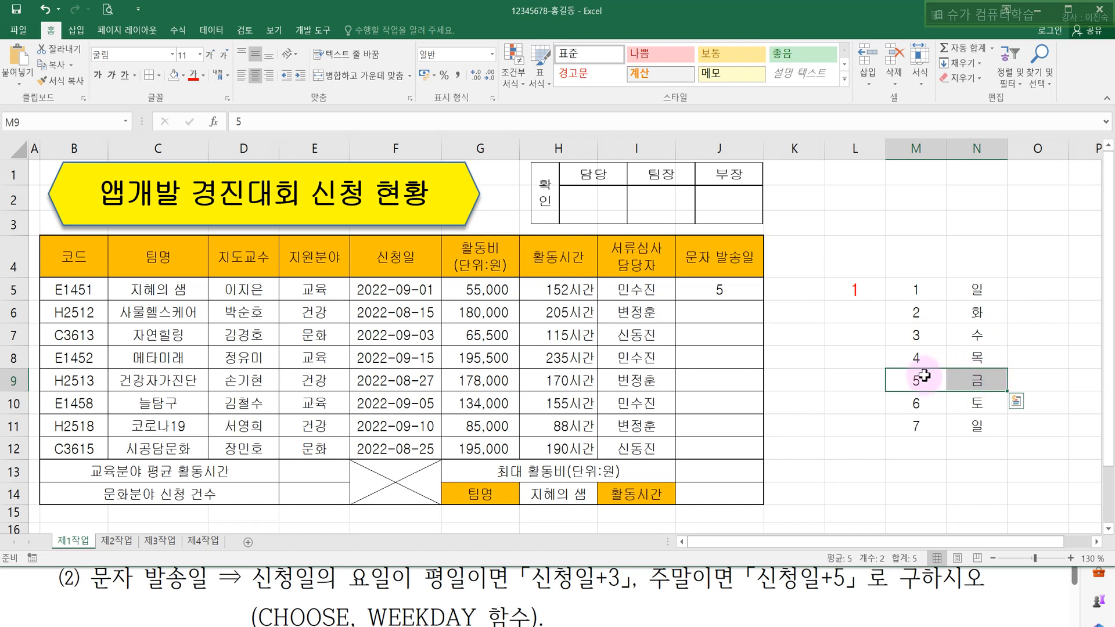
click(965, 384)
drag(904, 383, 990, 383)
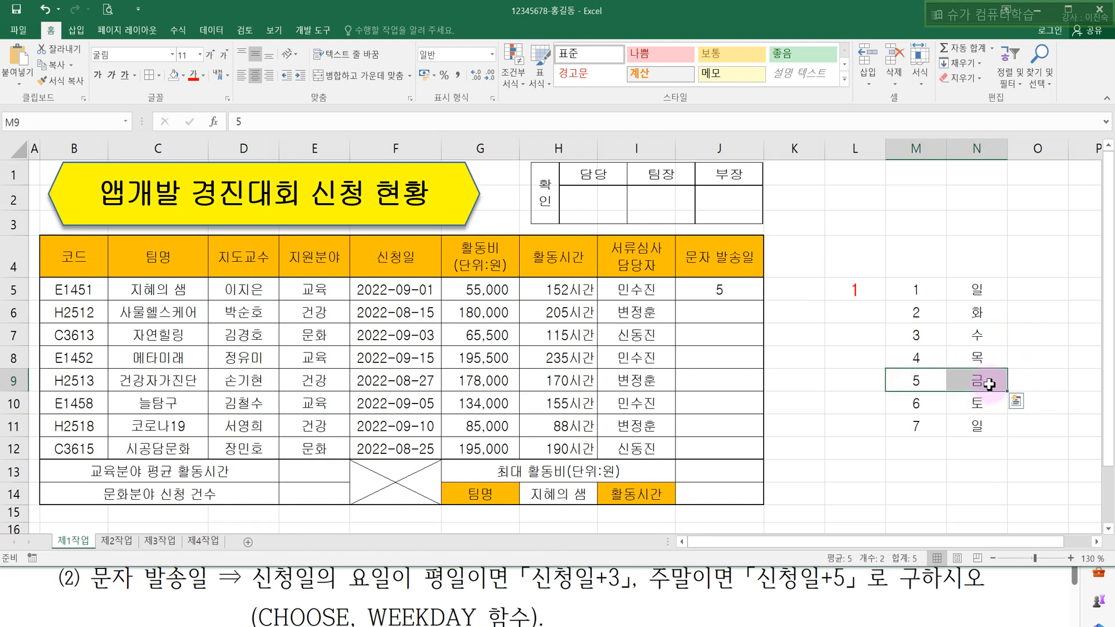
drag(915, 401, 966, 423)
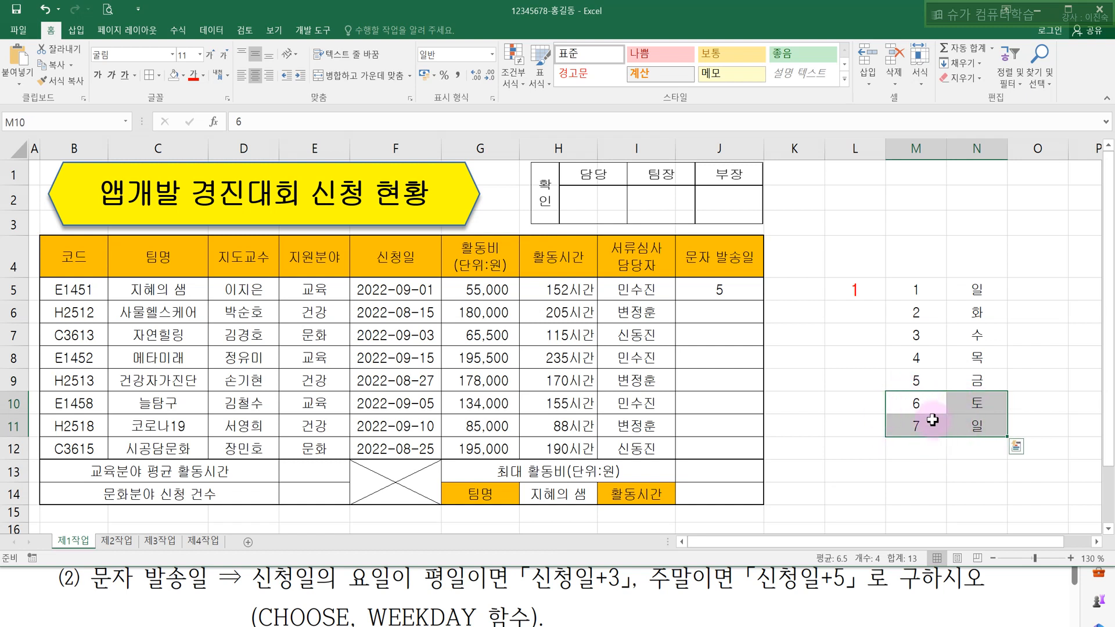
Step: Fill the WEEKDAY formula from J5 down to J12 and select the result in J7
click(755, 293)
drag(763, 300, 744, 455)
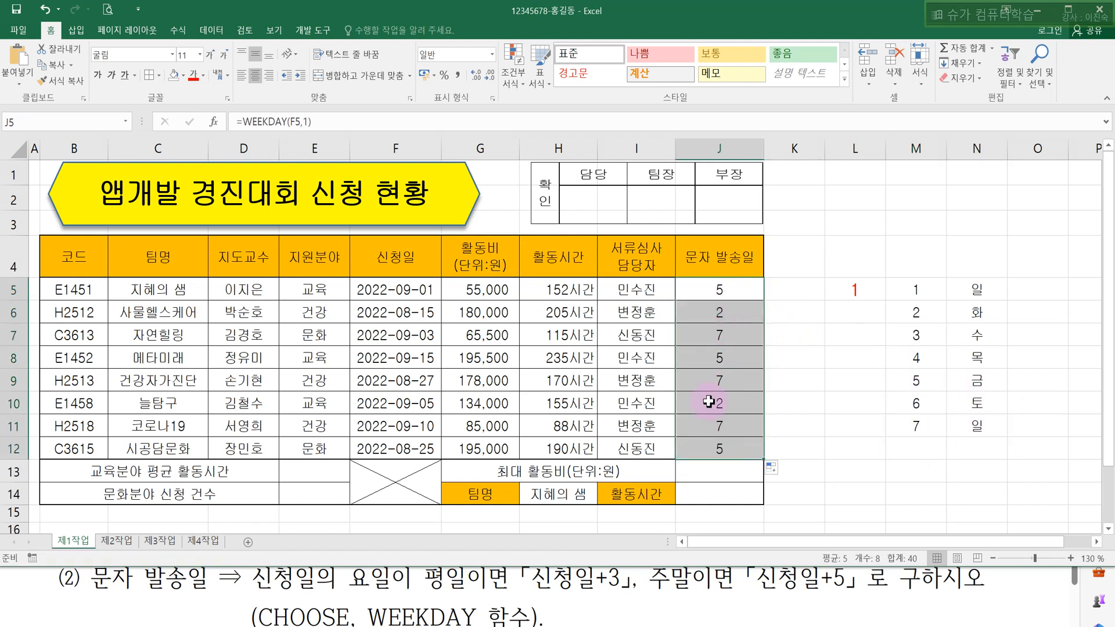
click(721, 335)
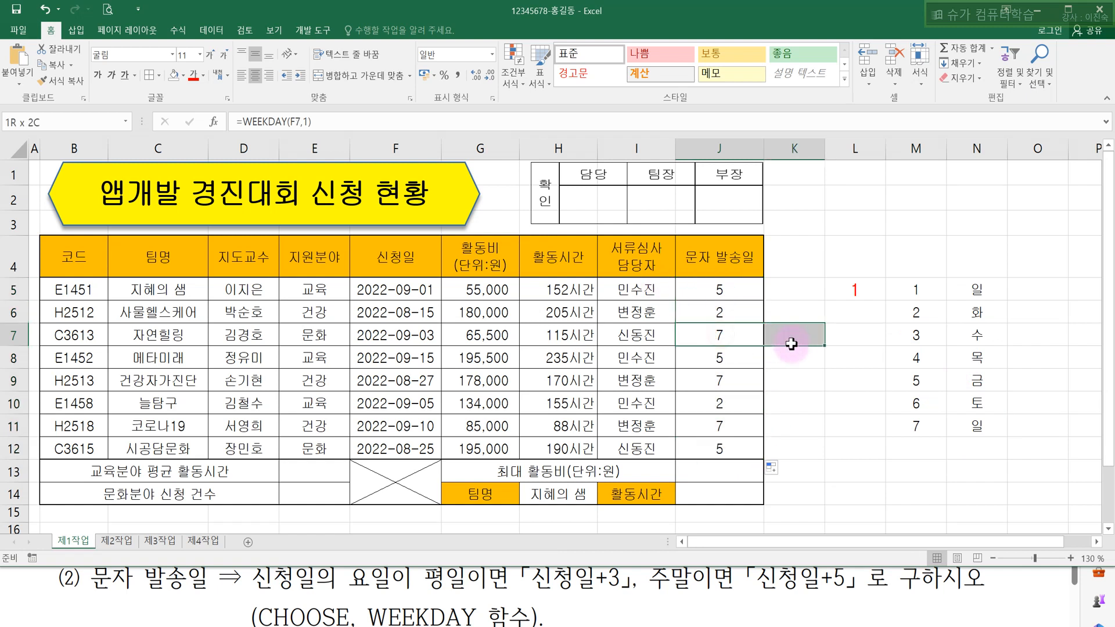
Step: Compare the weekday numbers in J5:J12 with the application dates in column F
click(743, 435)
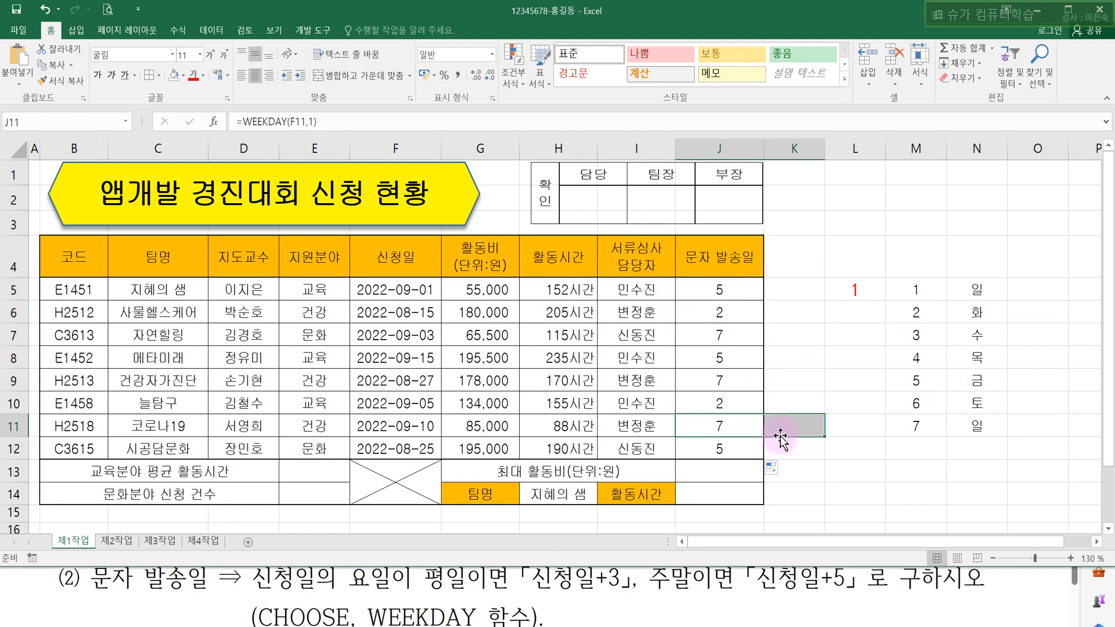
drag(726, 340, 795, 357)
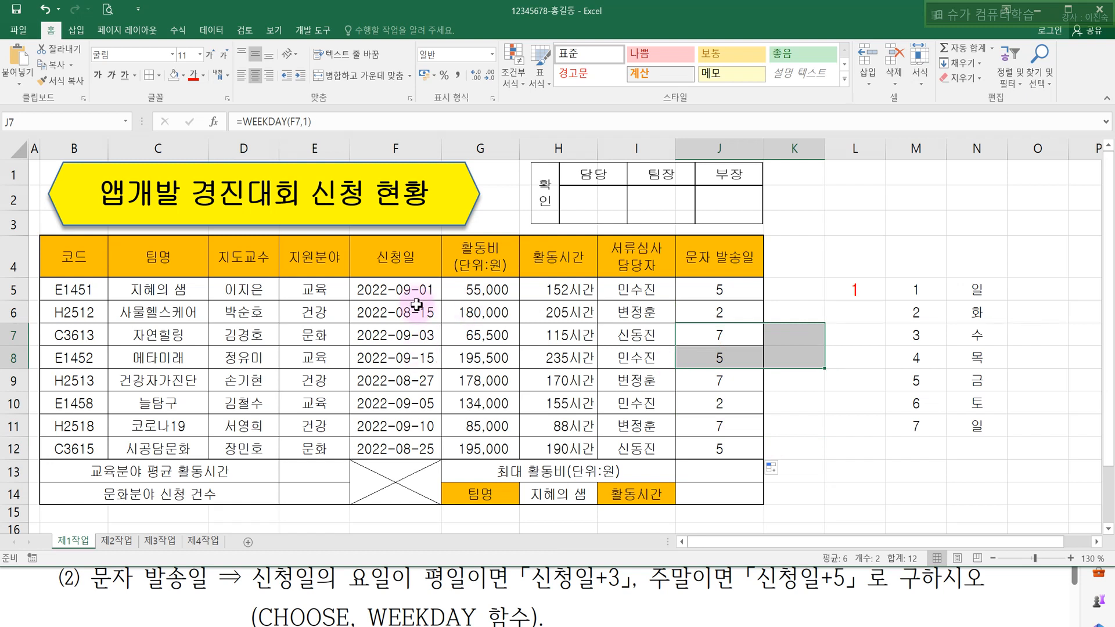
click(388, 336)
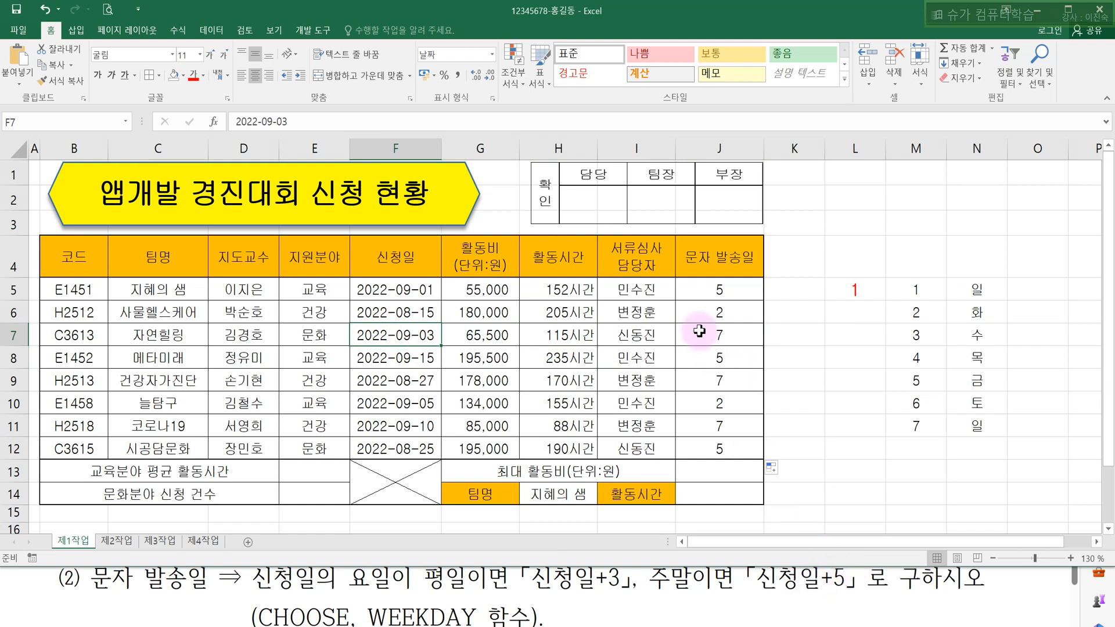
click(712, 287)
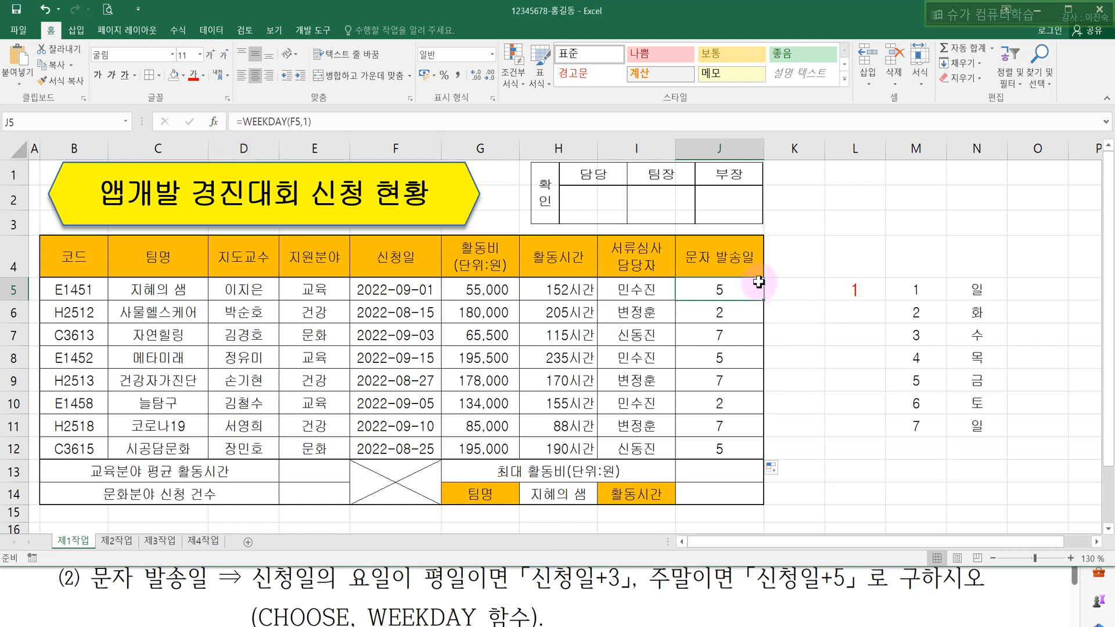
click(715, 148)
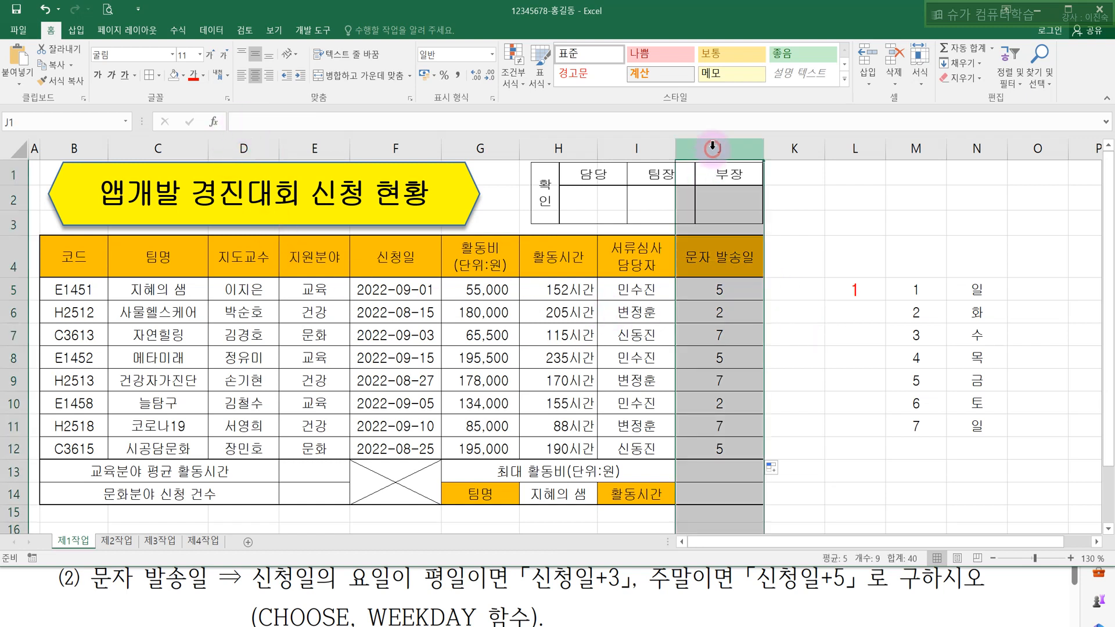
Step: Wrap the WEEKDAY formula in J5 inside a CHOOSE function and open the function arguments for CHOOSE
click(714, 295)
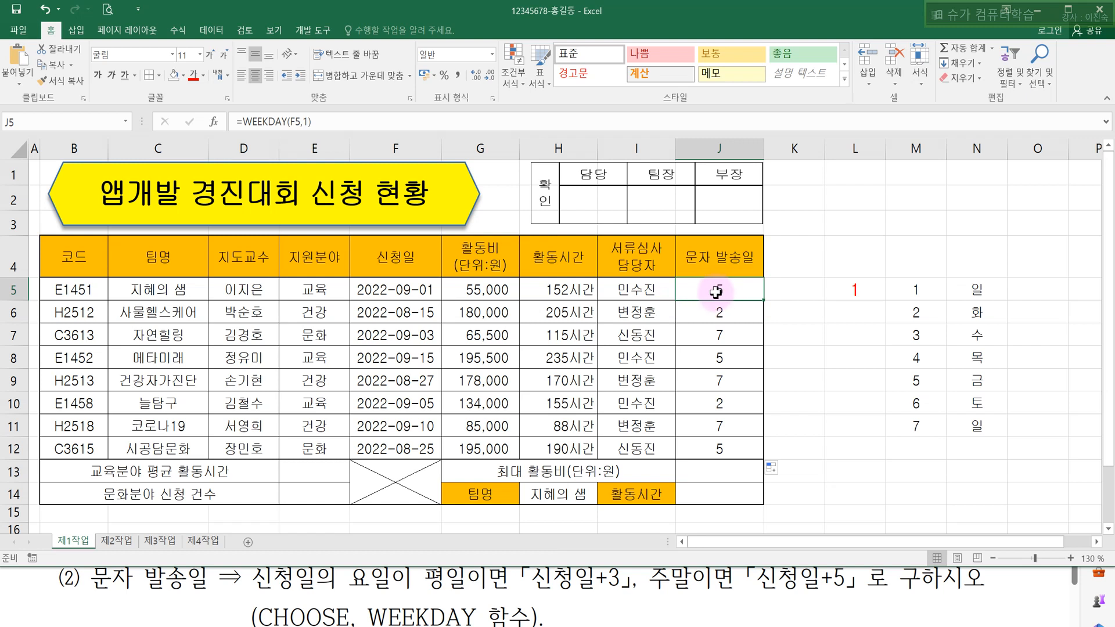
click(244, 122)
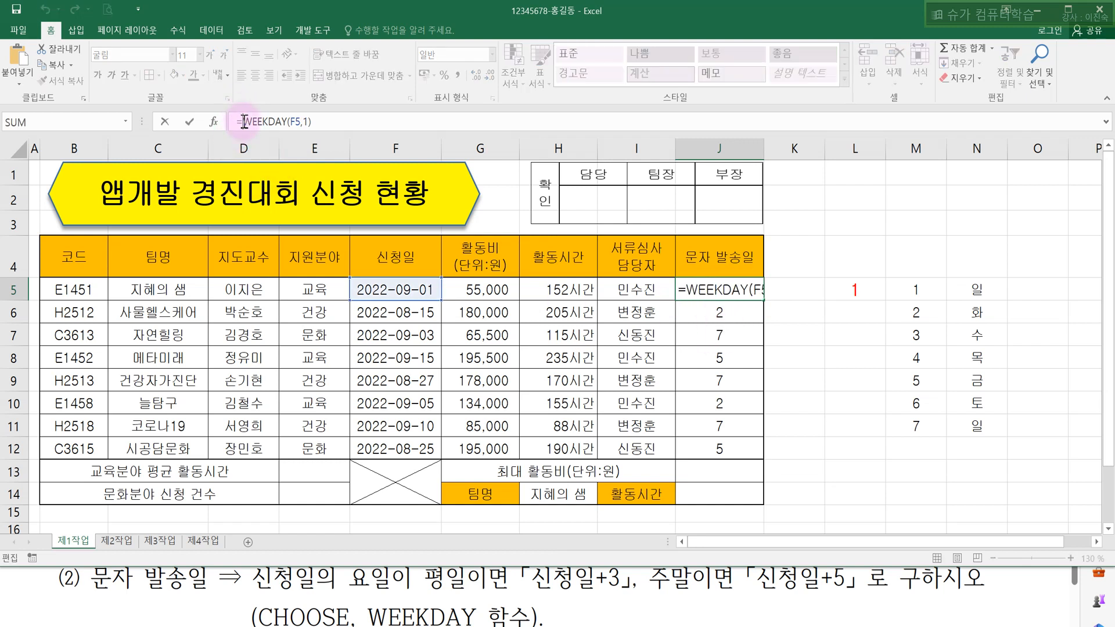
text(ㅊ)
key(BackSpace)
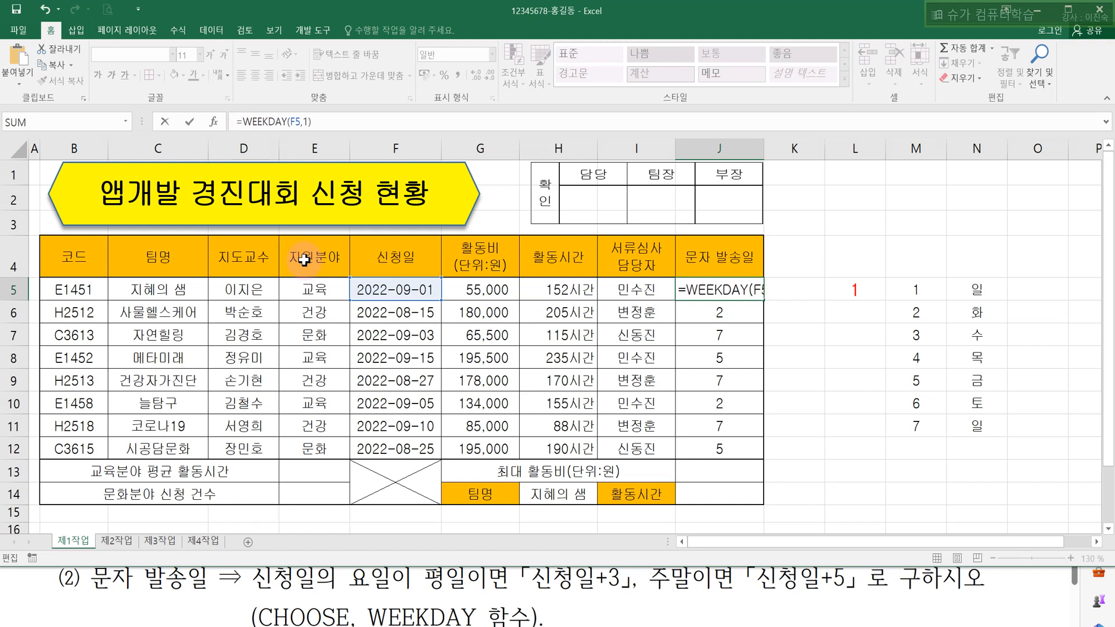
text(C)
click(309, 281)
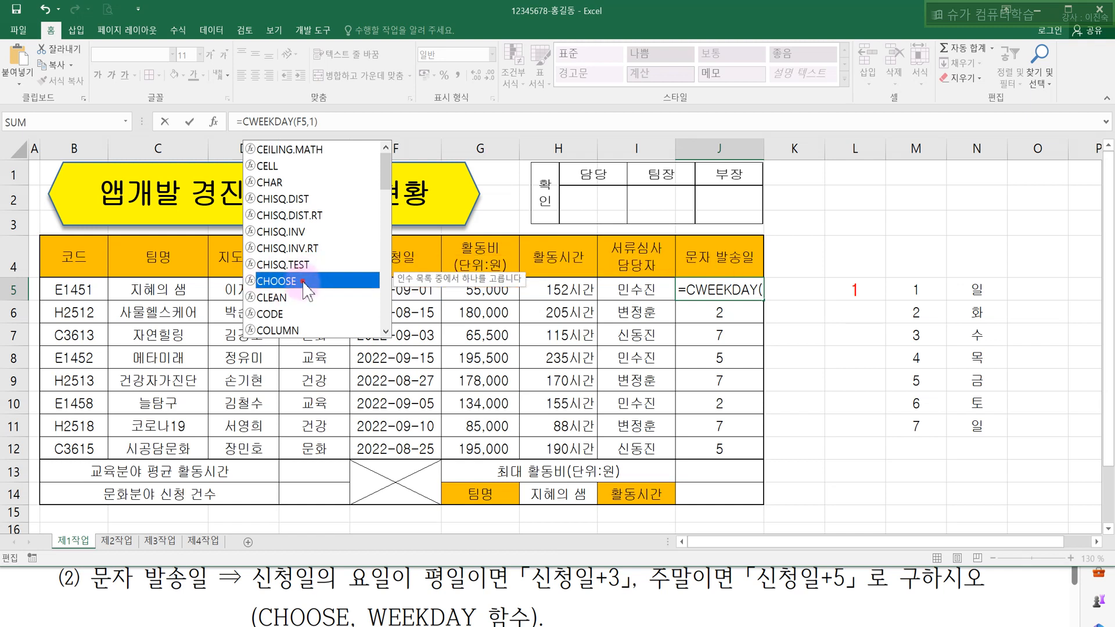
double_click(303, 282)
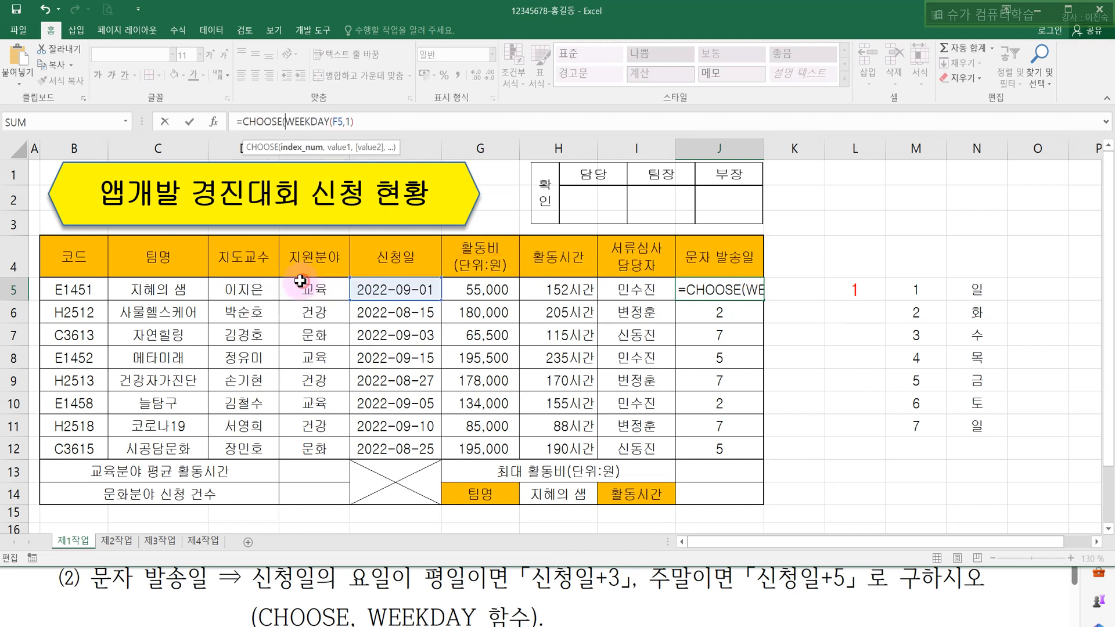
double_click(265, 120)
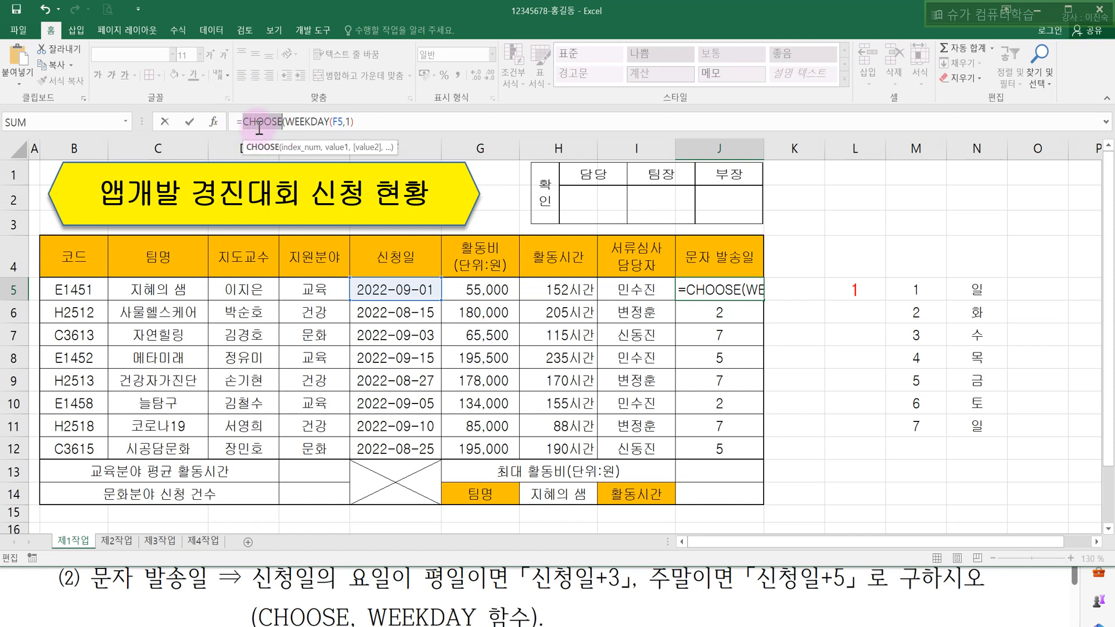
click(214, 122)
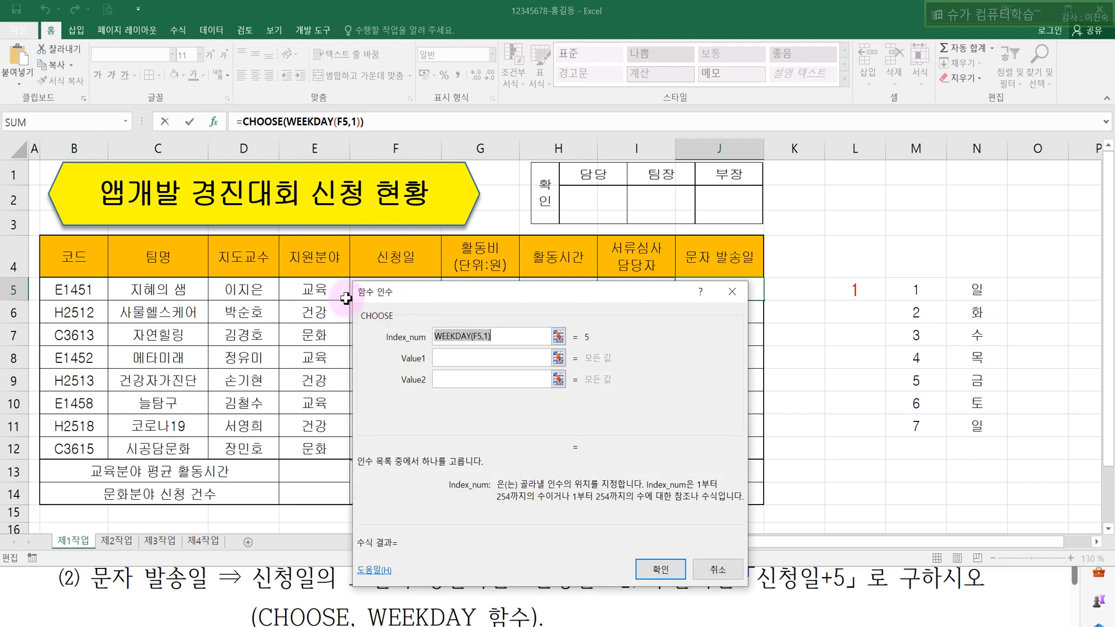
Step: Examine the CHOOSE arguments Index_num and Value1 through Value6 against the weekday numbers and the exam instruction
drag(380, 292, 369, 236)
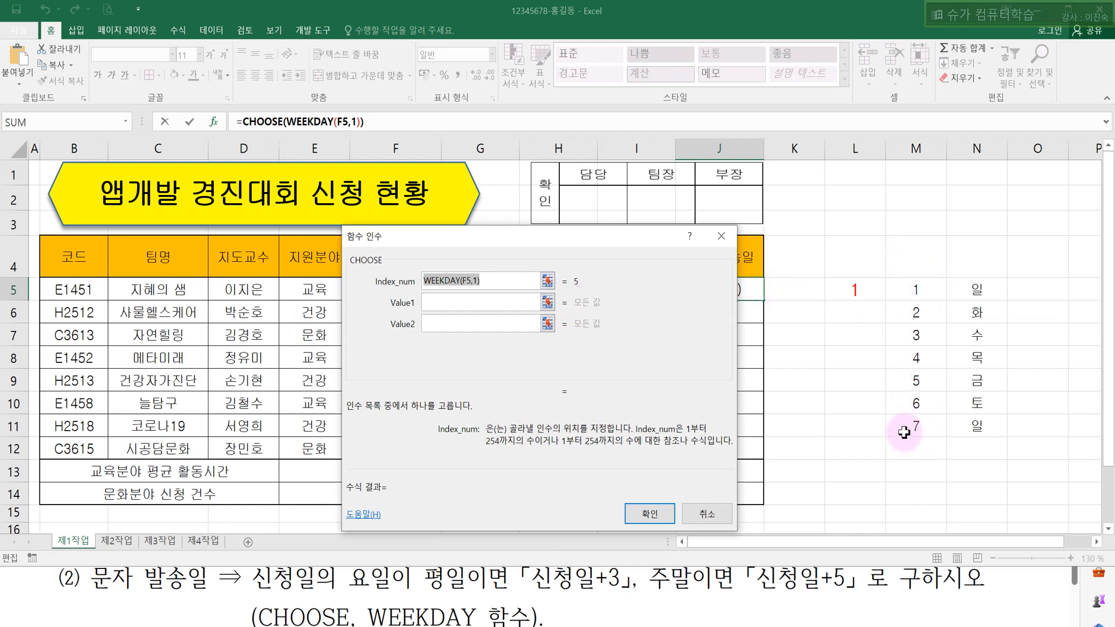
drag(634, 236, 556, 234)
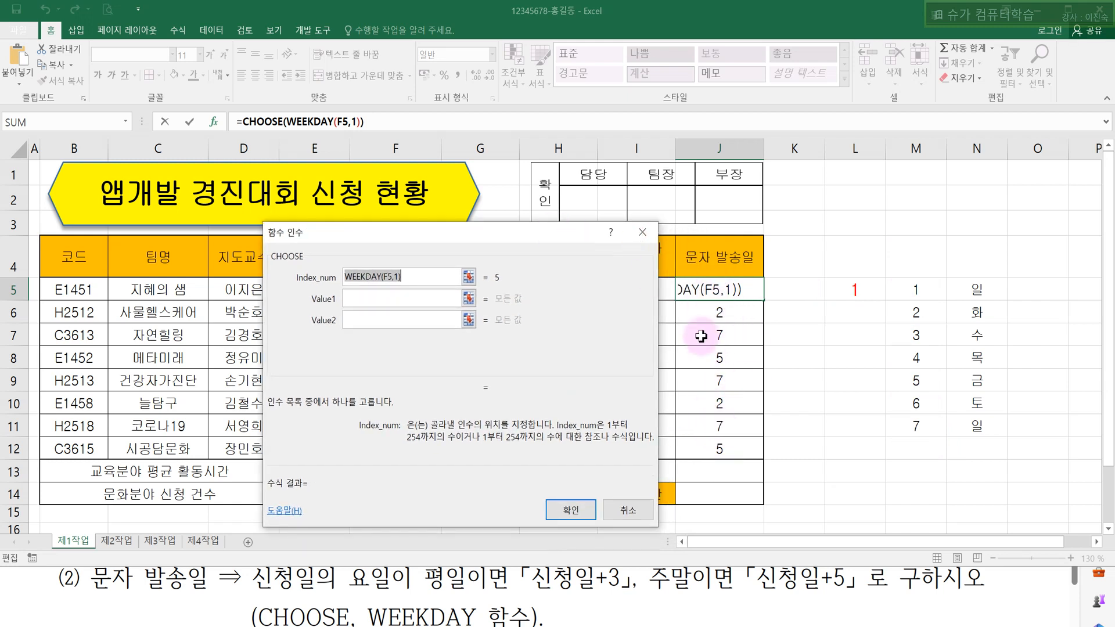
click(359, 300)
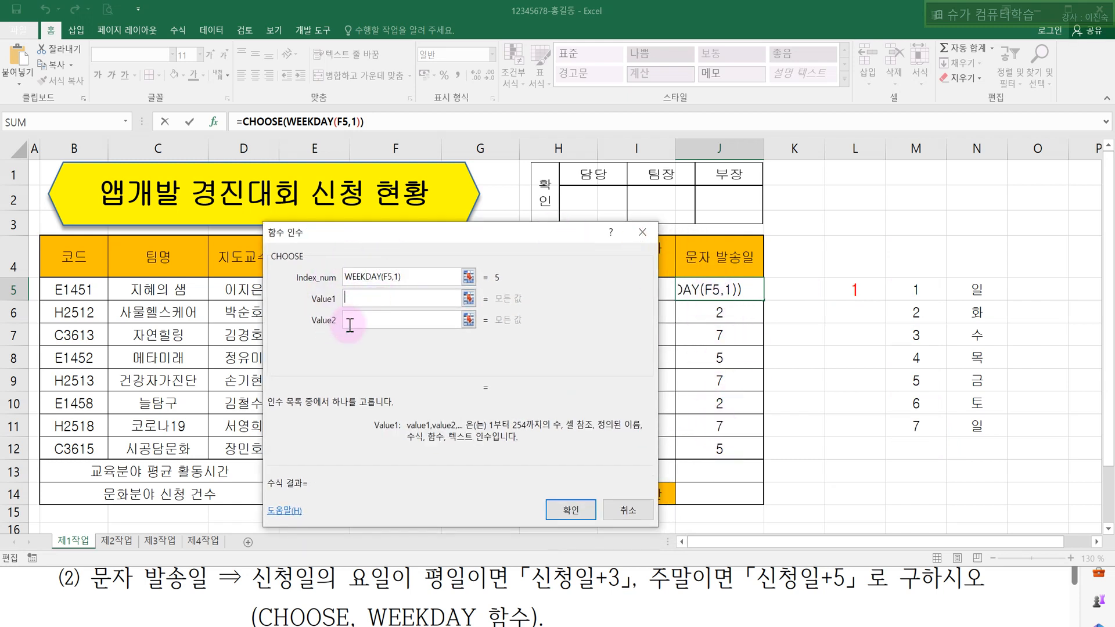
click(352, 318)
click(353, 341)
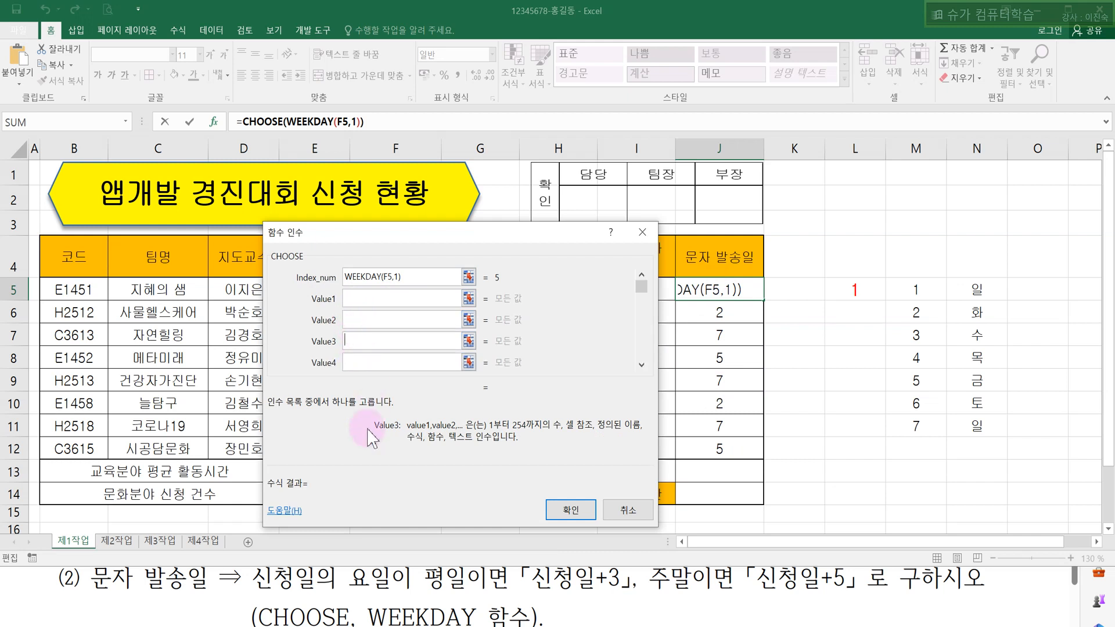
click(354, 318)
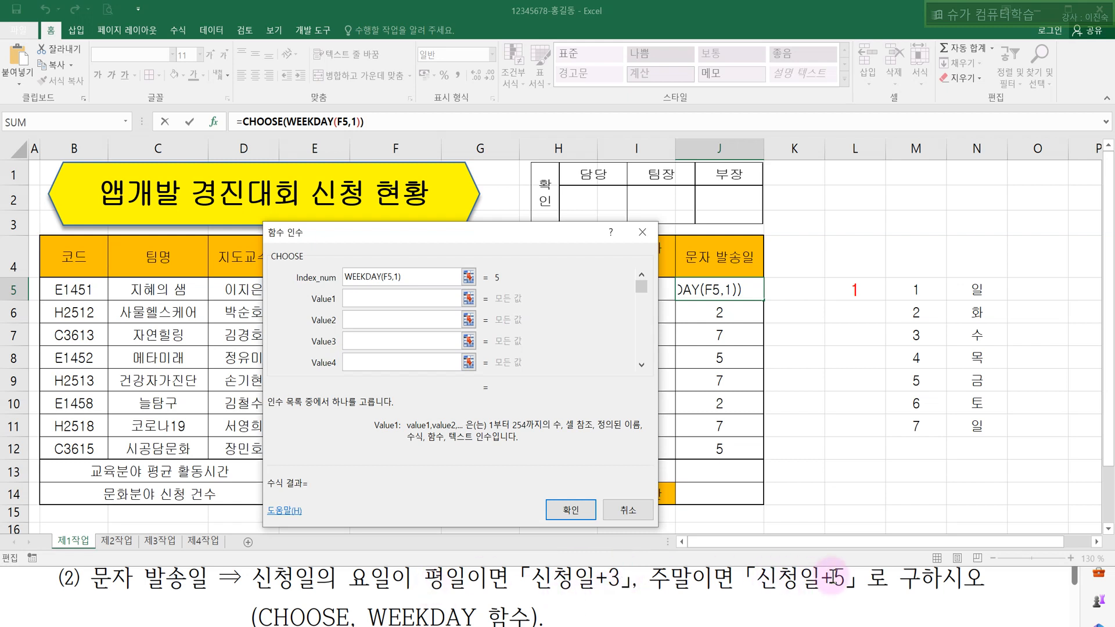
click(366, 297)
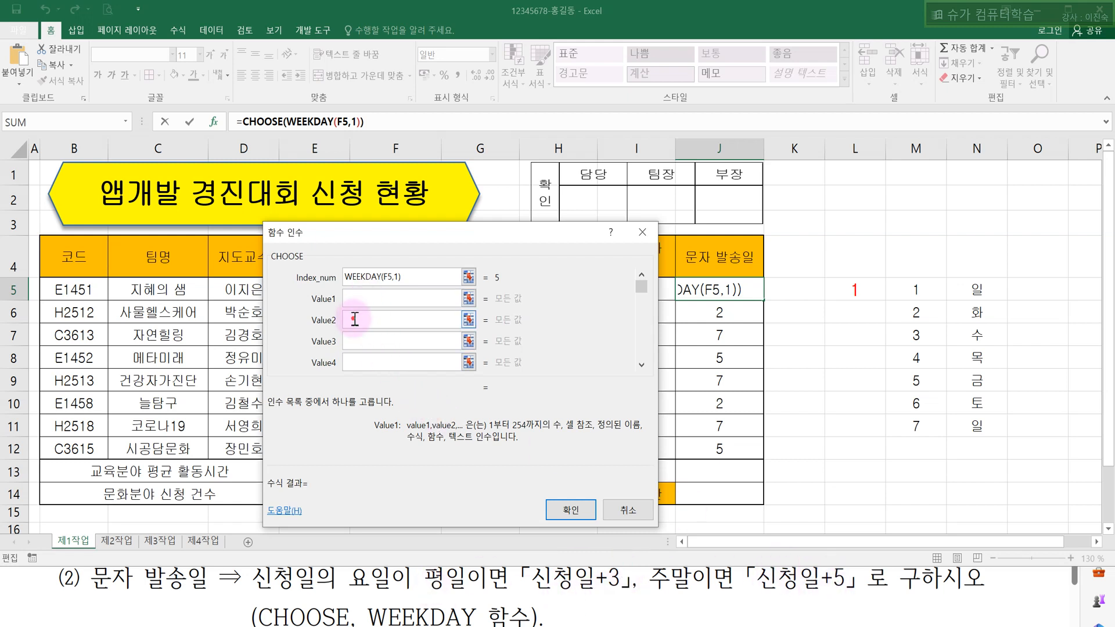
click(352, 318)
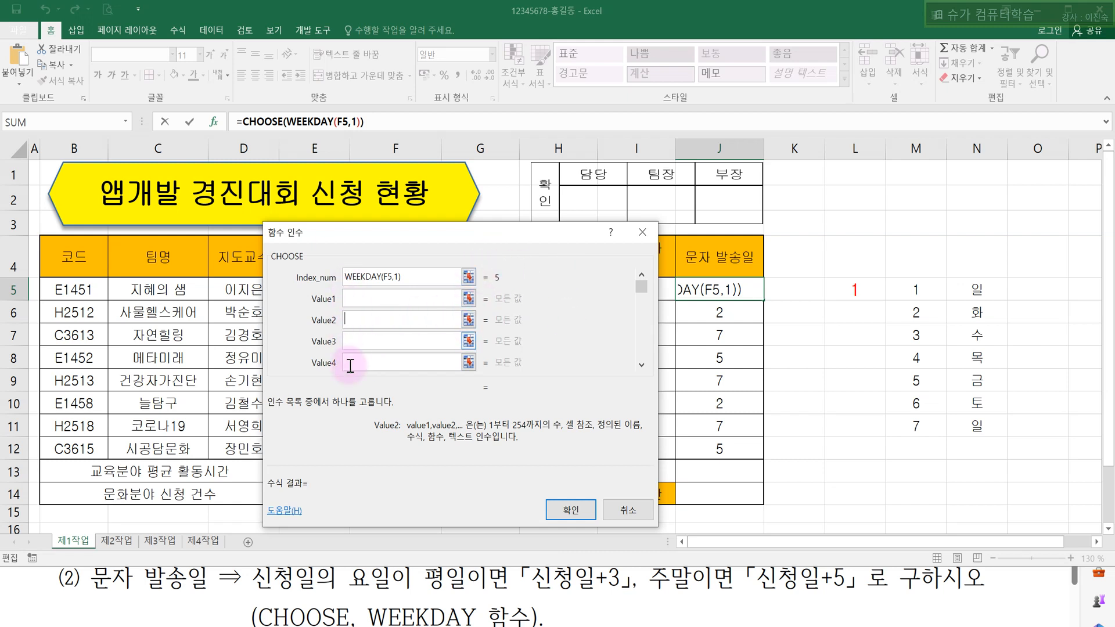
click(641, 365)
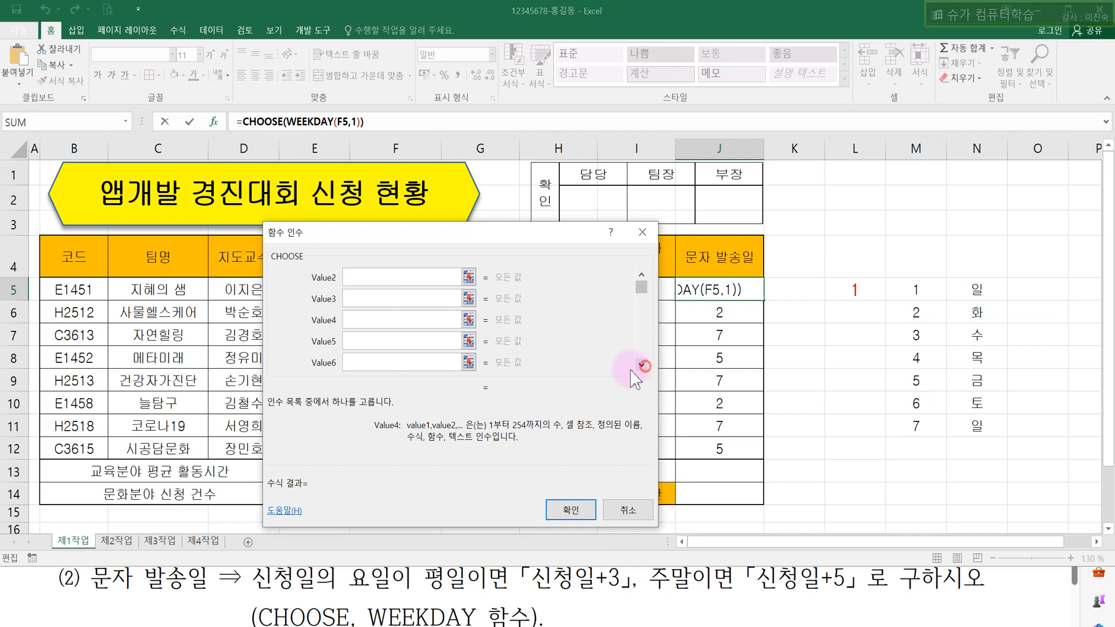
click(347, 345)
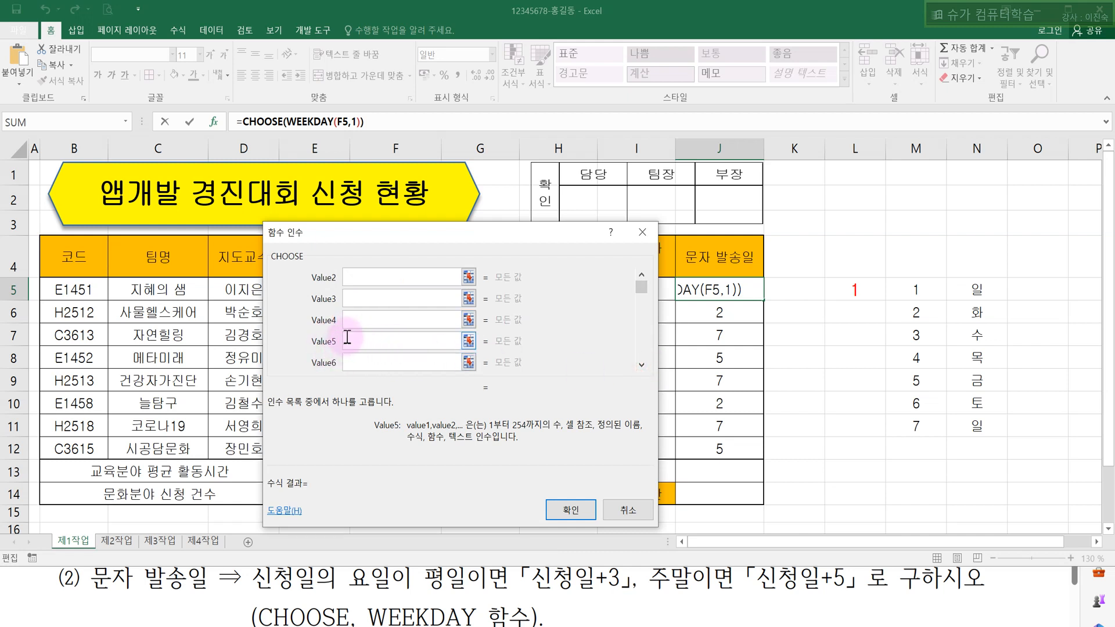
click(642, 273)
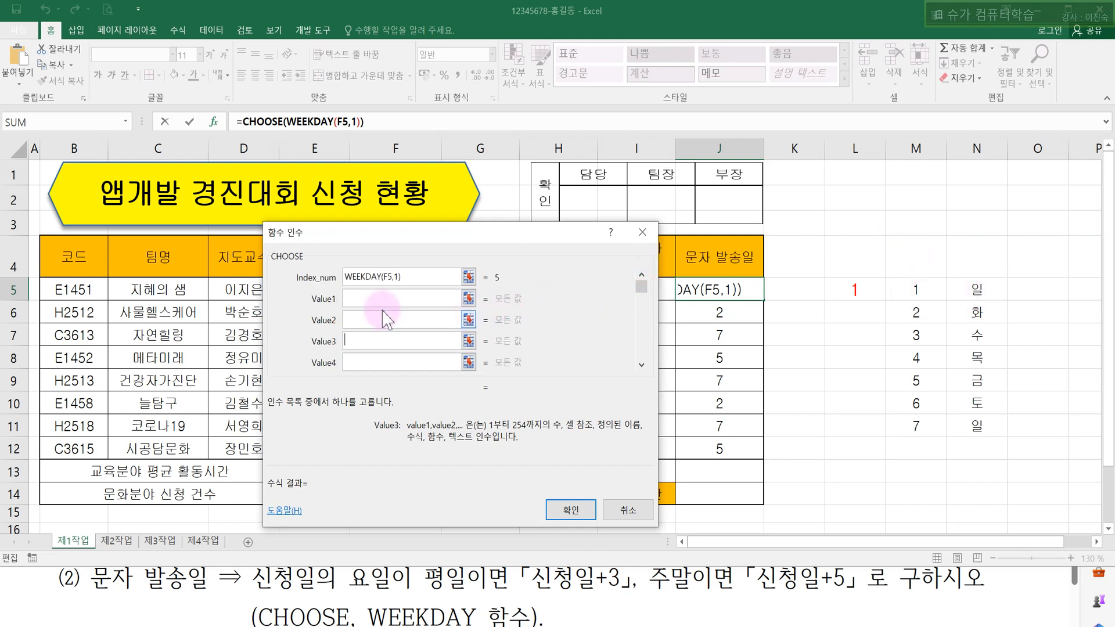
Step: Set the CHOOSE arguments Value1 to F5+5 and Value2 to F5+3
click(334, 299)
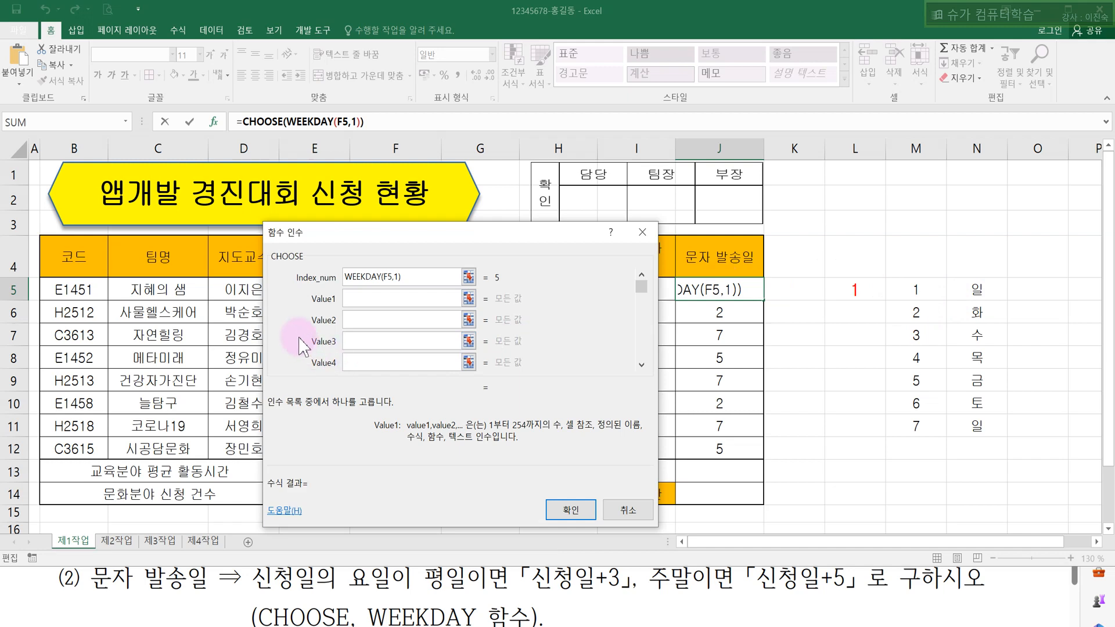
drag(361, 256, 412, 345)
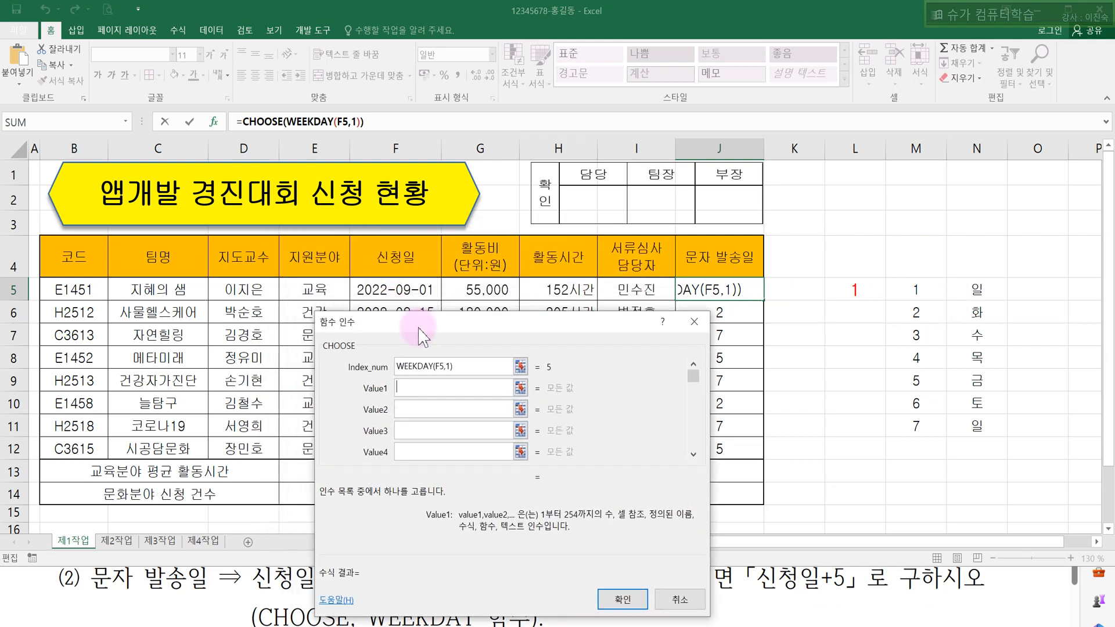
click(386, 293)
click(383, 391)
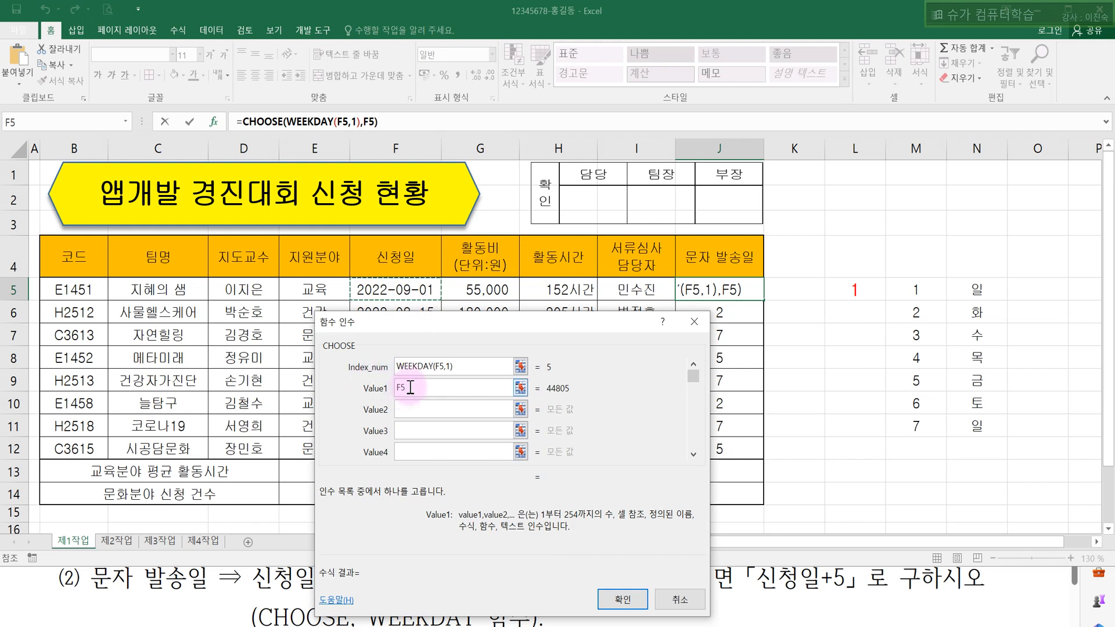
double_click(408, 390)
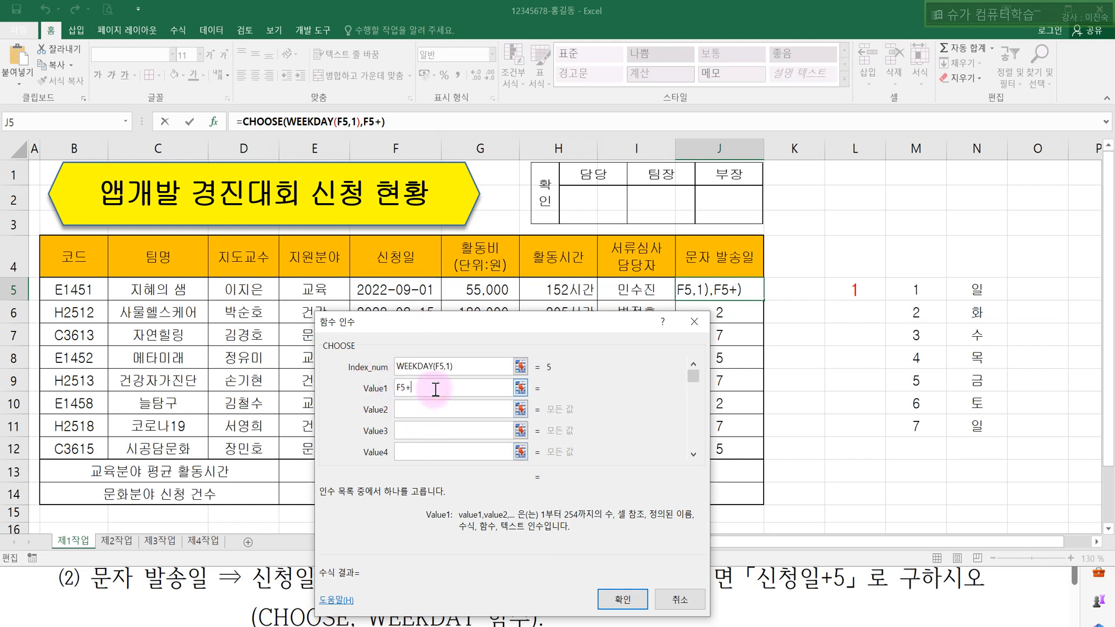
drag(409, 322, 391, 306)
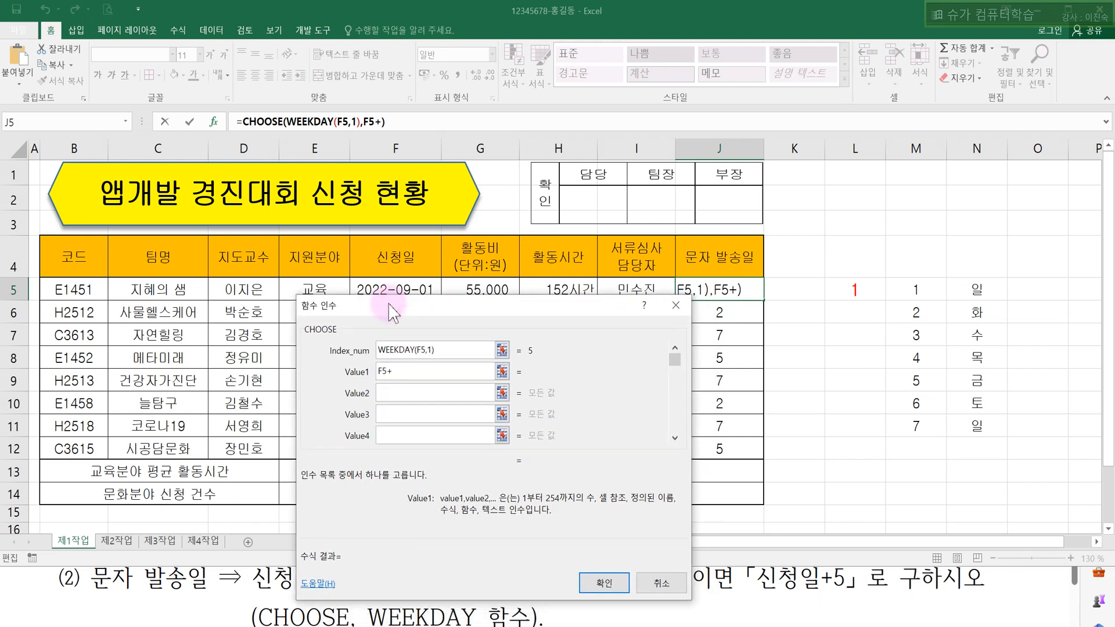
drag(530, 305, 540, 173)
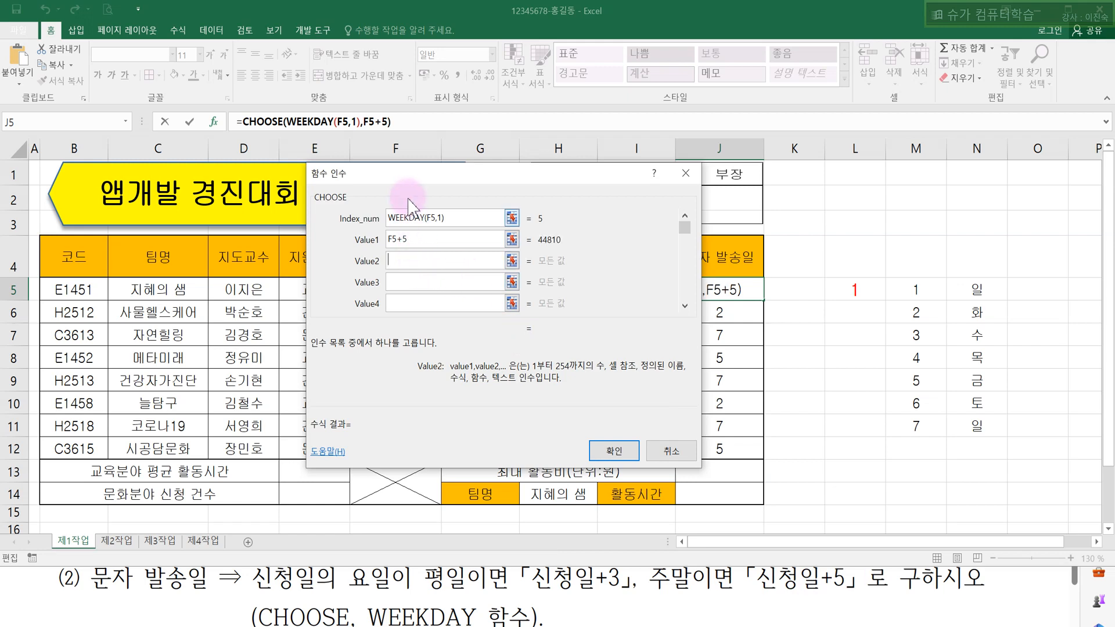
drag(408, 177, 569, 211)
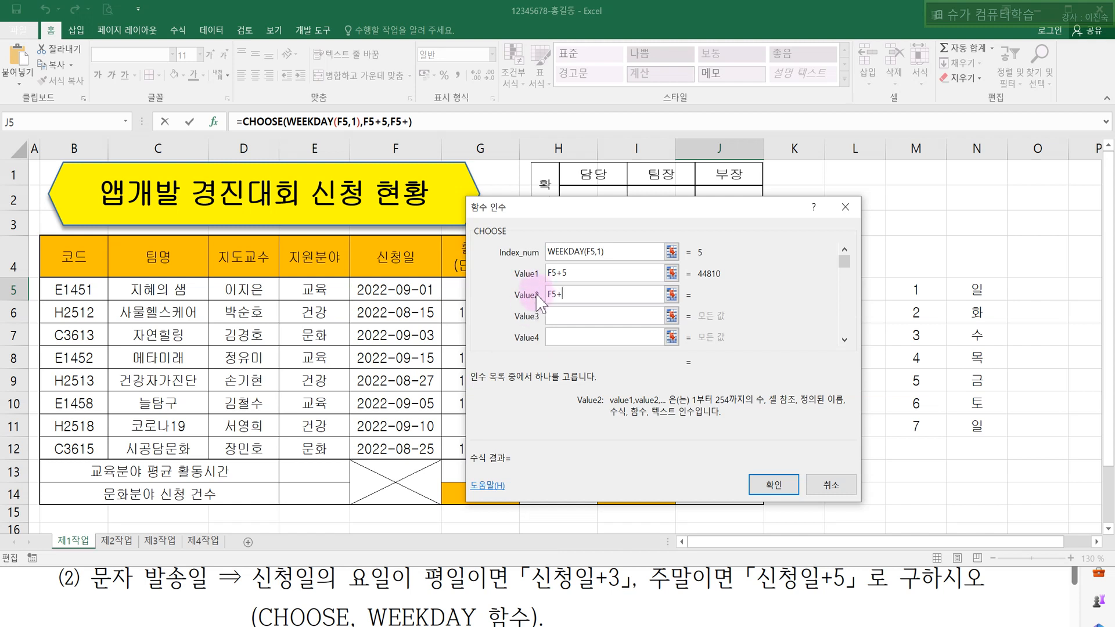
drag(611, 209, 548, 214)
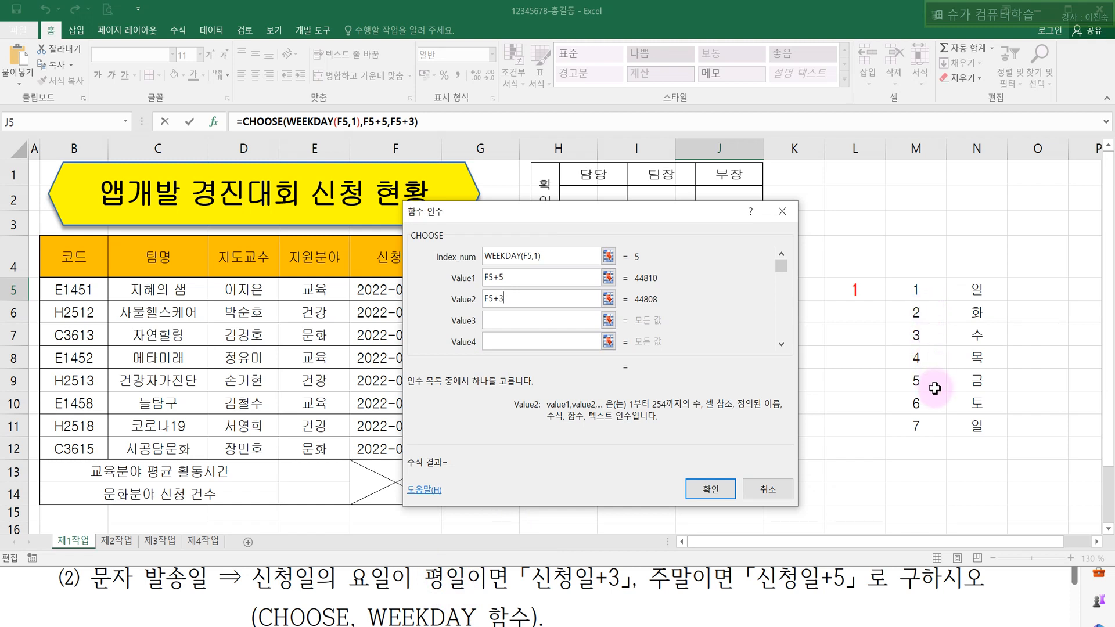
text(+)
click(935, 317)
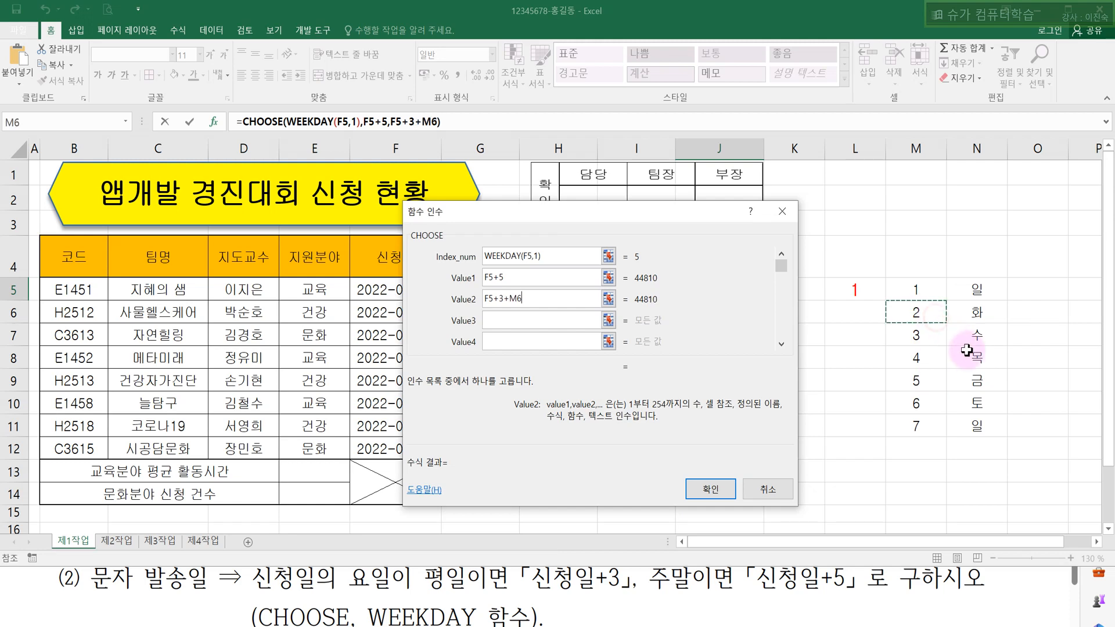
key(Return)
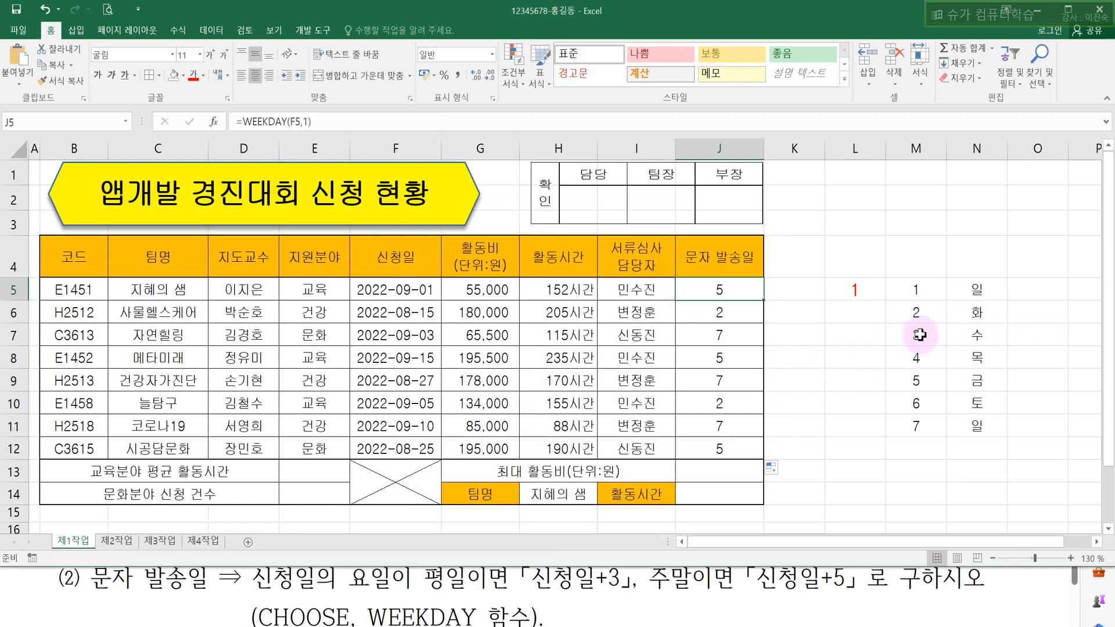
Step: Clear the wrong weekday labels in N6:N11 and go through the numbers in M5:M11
drag(976, 313, 985, 422)
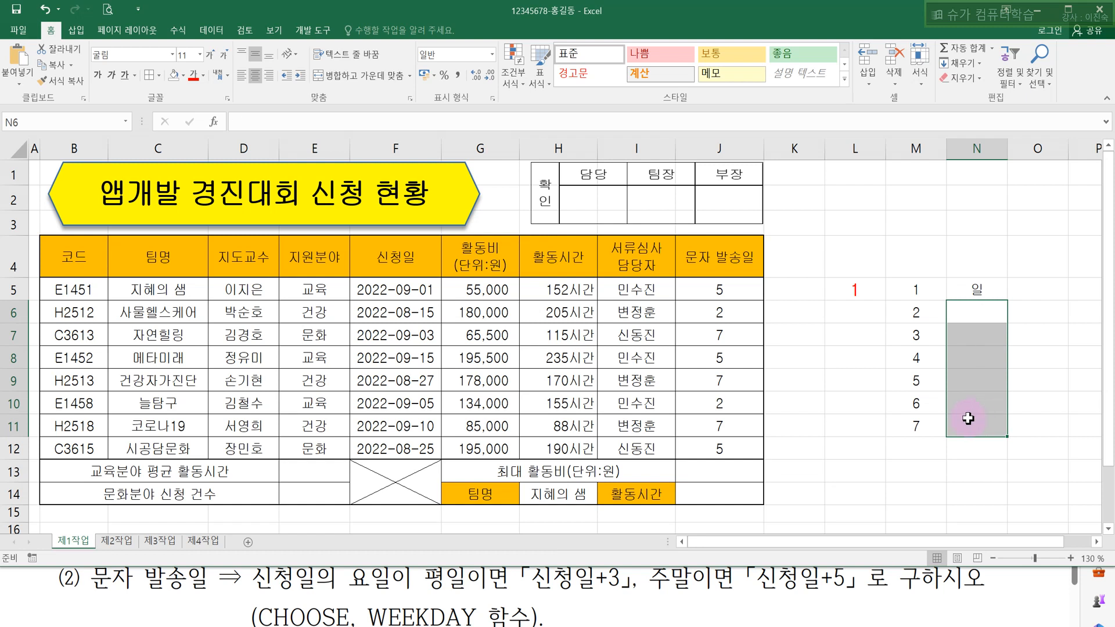
click(906, 295)
click(908, 336)
click(905, 361)
click(906, 381)
click(910, 402)
click(916, 425)
Step: Enter the weekday labels 월, 화, 수, 목, 금 and 토 in N6:N11
click(969, 315)
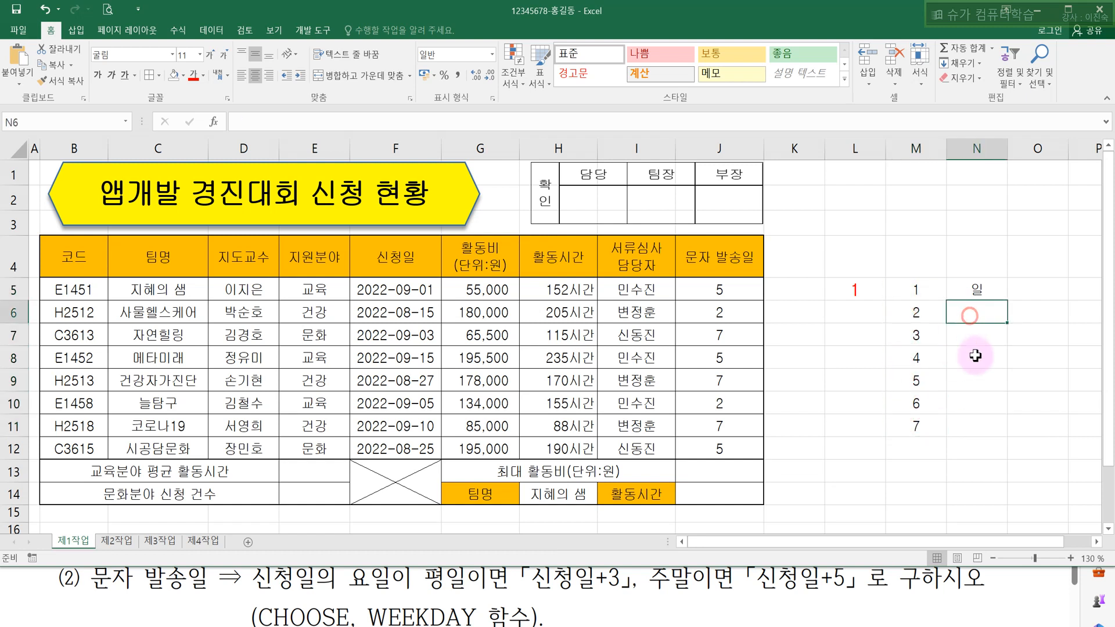
text(DNJF)
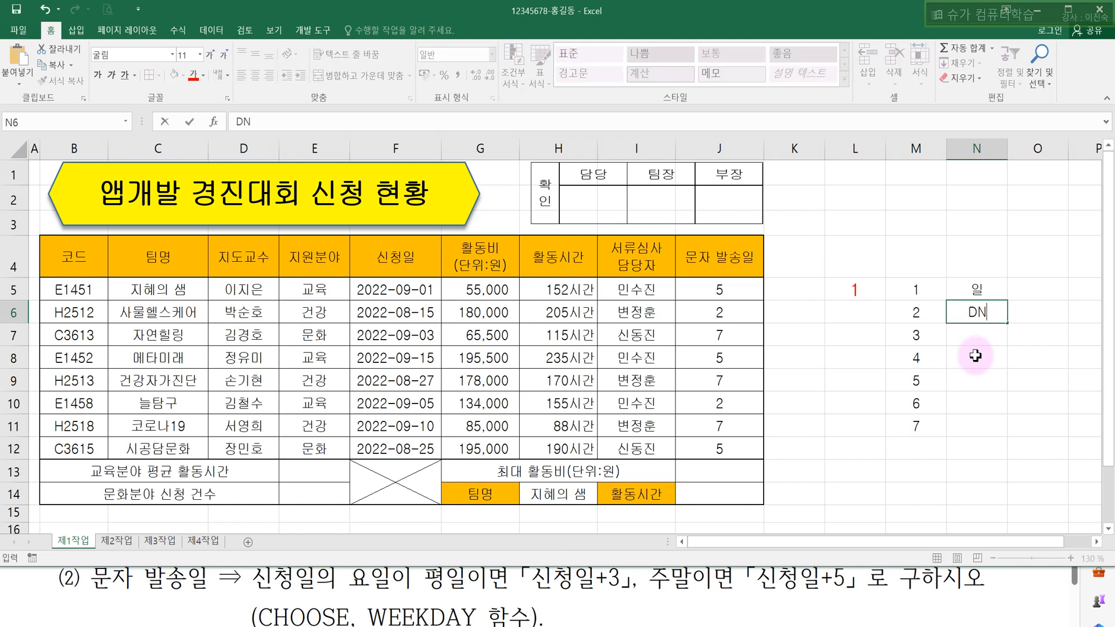
key(Return)
text(ghk)
key(Return)
text(tn)
key(Return)
text(ahr)
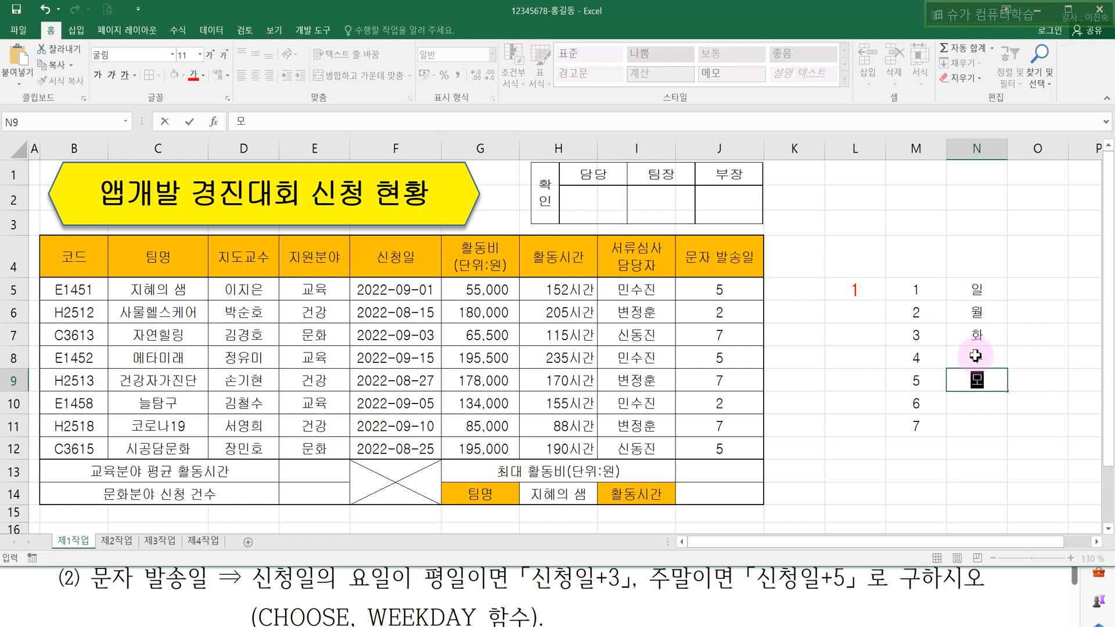
key(Return)
text(rma)
key(Return)
text(xh)
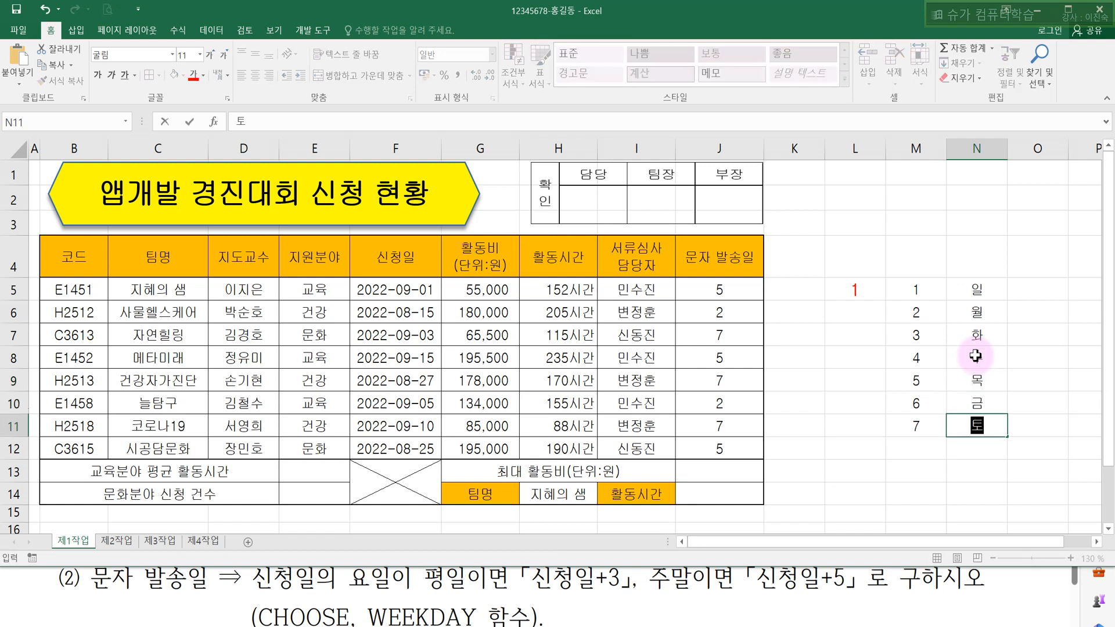
key(Return)
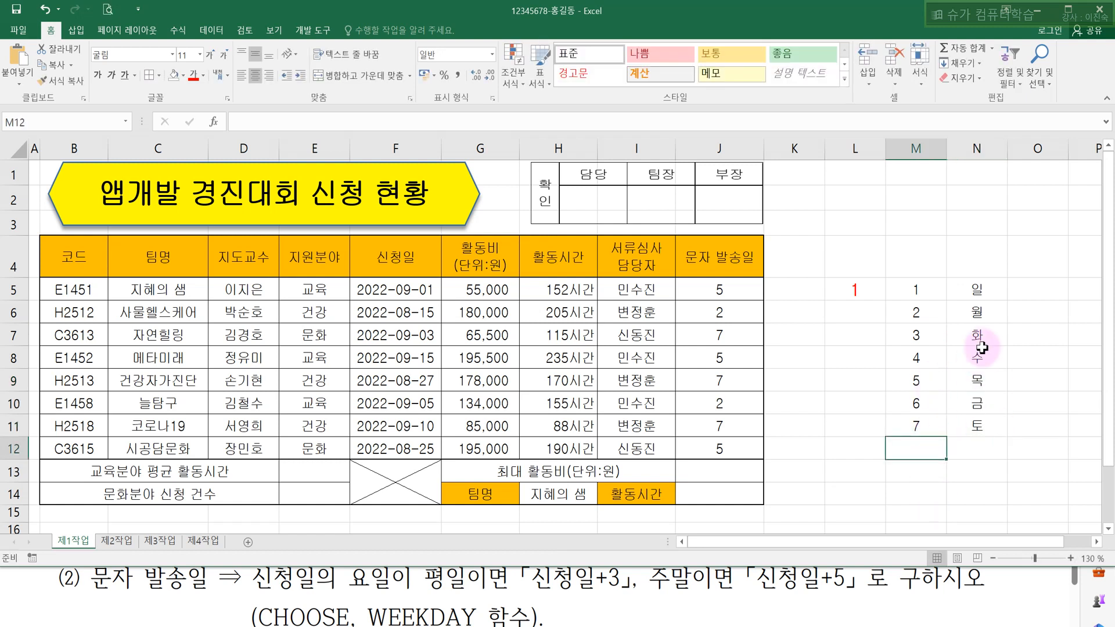
Step: Go through the numbers in M5:M11 and match each one with its weekday label in N5:N11
drag(980, 331, 974, 426)
drag(916, 290, 971, 292)
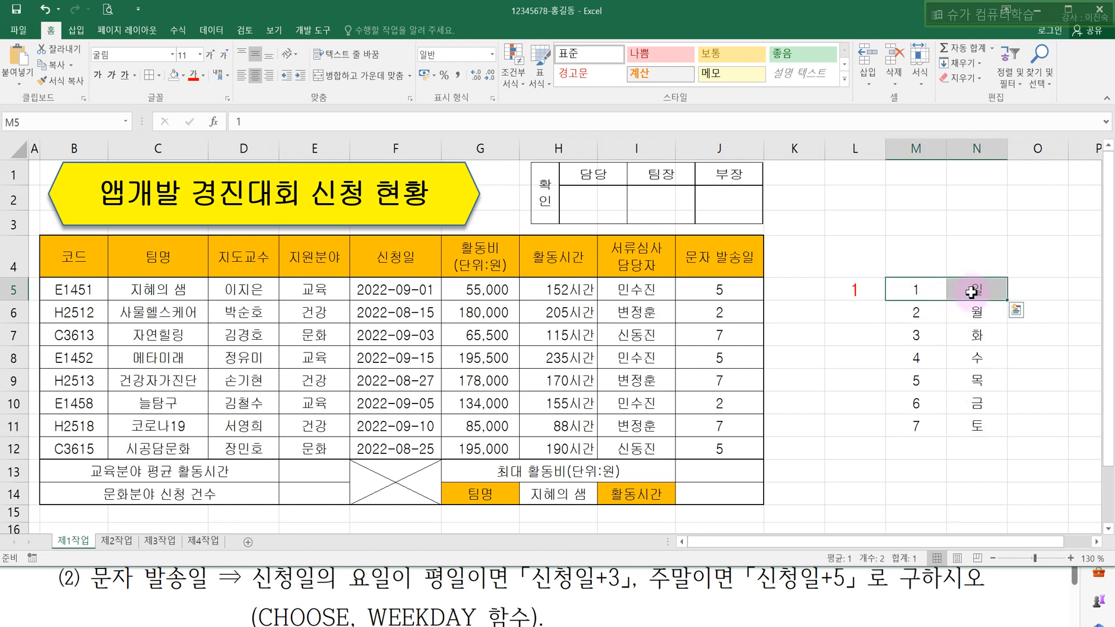
drag(909, 316, 958, 311)
drag(908, 338, 960, 340)
click(899, 358)
drag(899, 359, 981, 372)
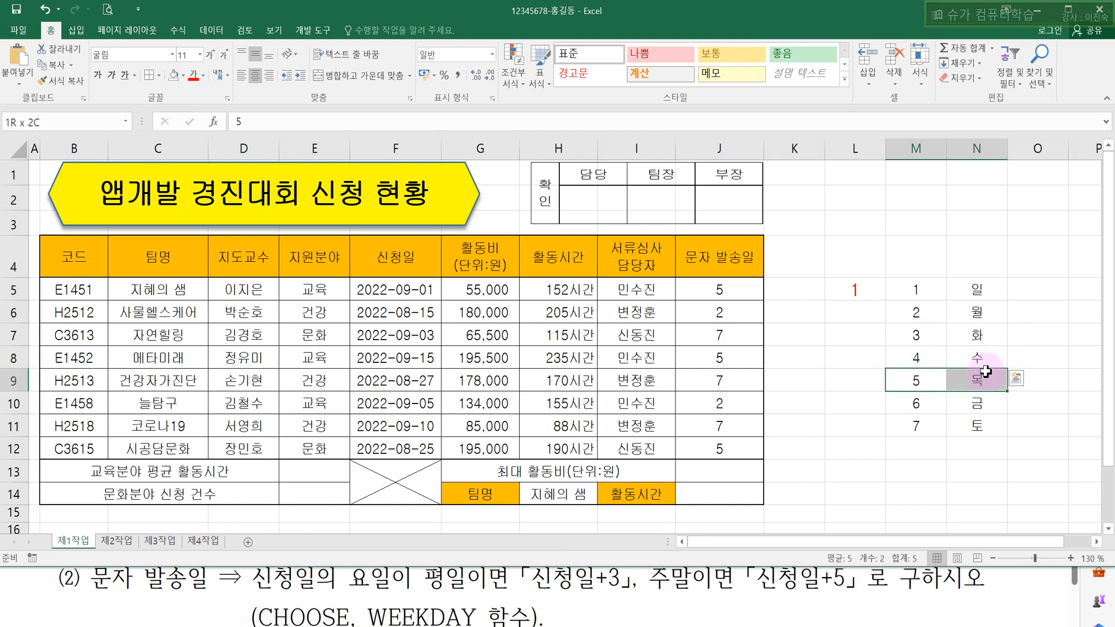
drag(915, 403, 981, 428)
click(919, 430)
drag(968, 295, 961, 417)
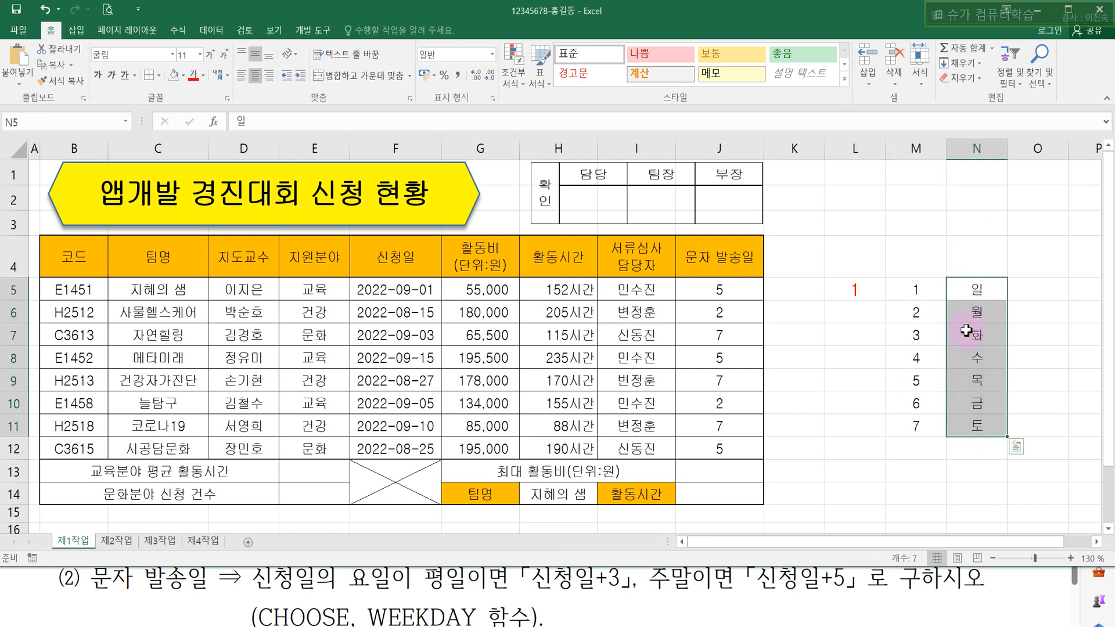
drag(905, 294, 910, 421)
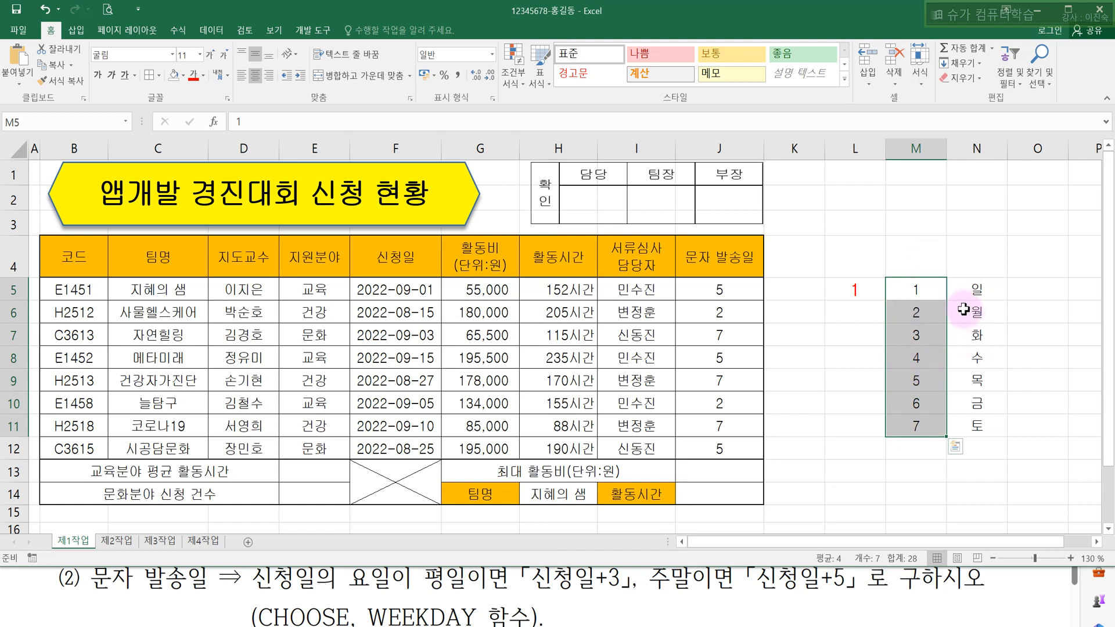
click(963, 289)
click(961, 309)
click(955, 340)
click(956, 361)
click(957, 387)
click(960, 402)
click(965, 418)
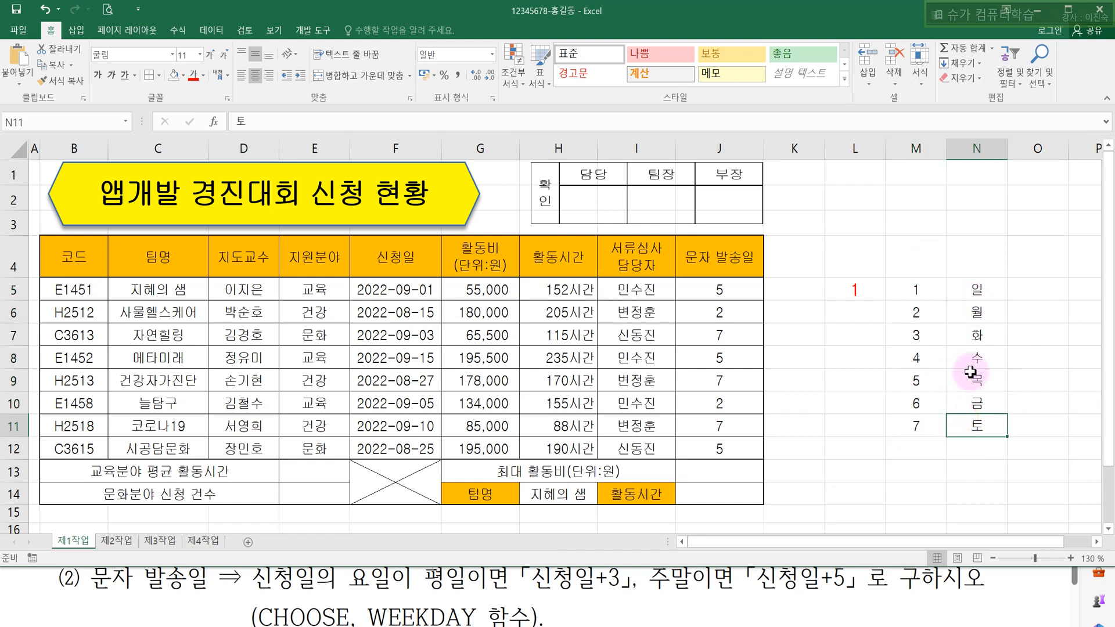
click(929, 439)
Step: Check the return type argument in J5's WEEKDAY formula against the type number in L5
click(856, 296)
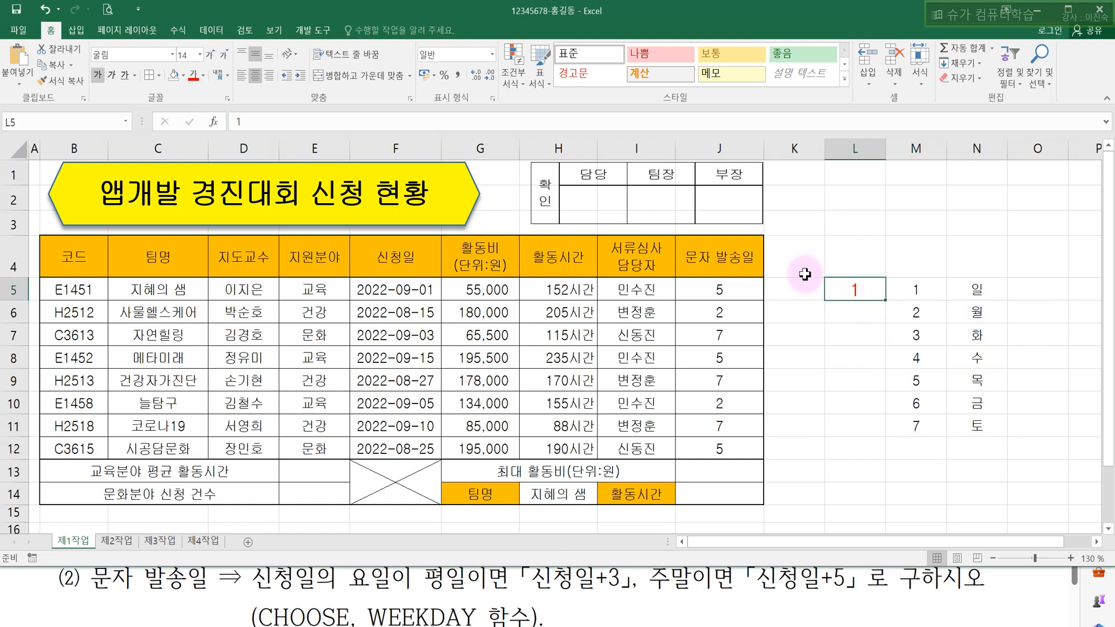
click(718, 288)
double_click(720, 289)
double_click(765, 290)
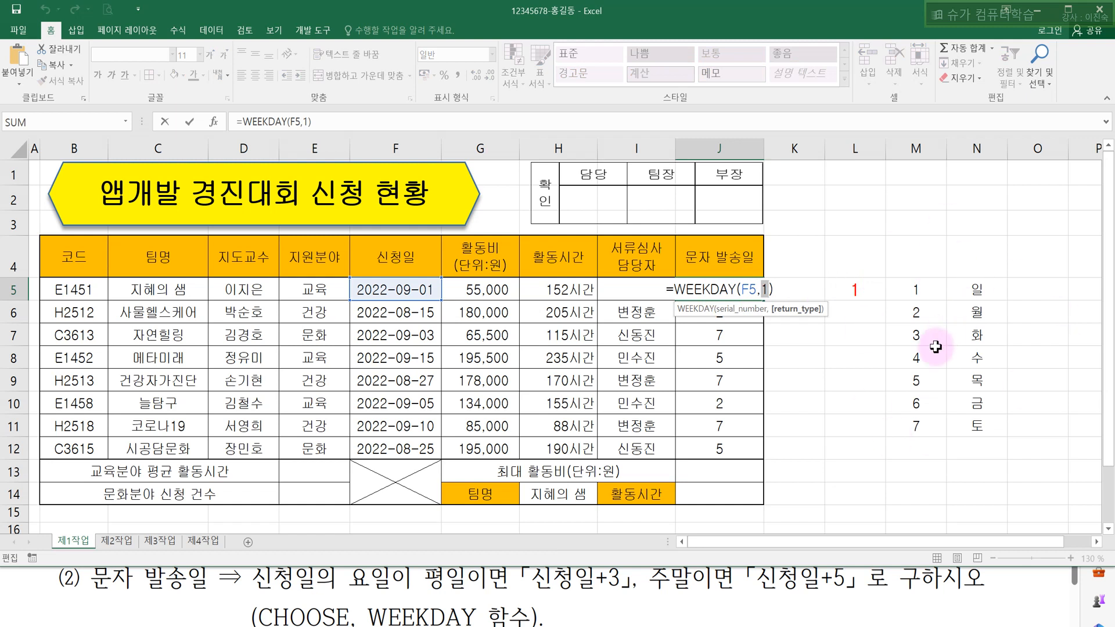
key(Escape)
Step: Enter the type number 2 in L13 and give it the same formatting as L5
click(860, 471)
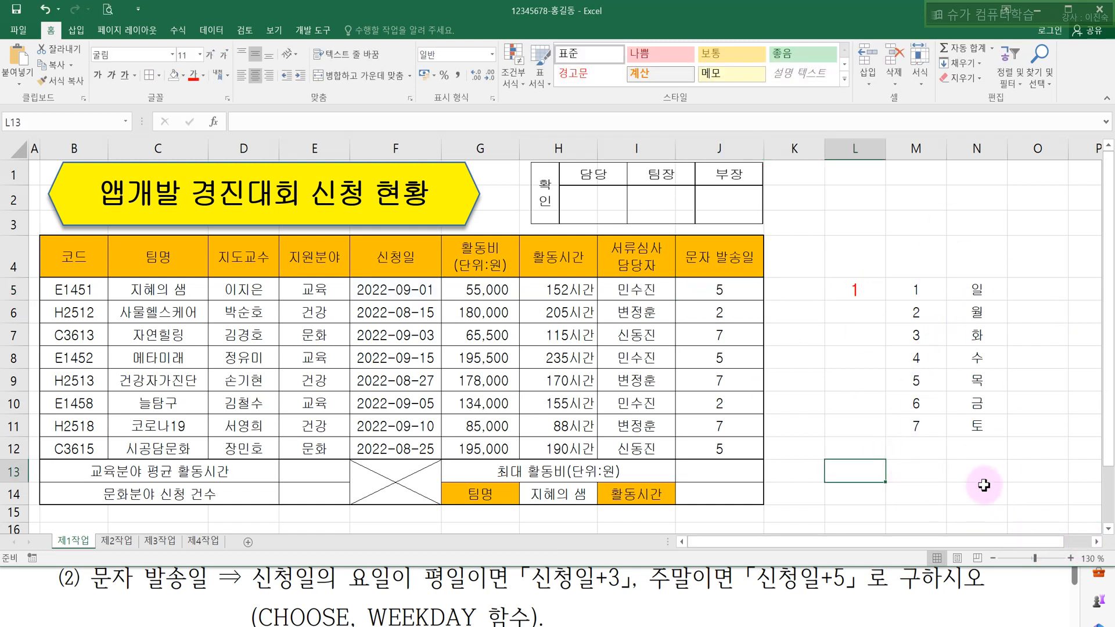
text(2)
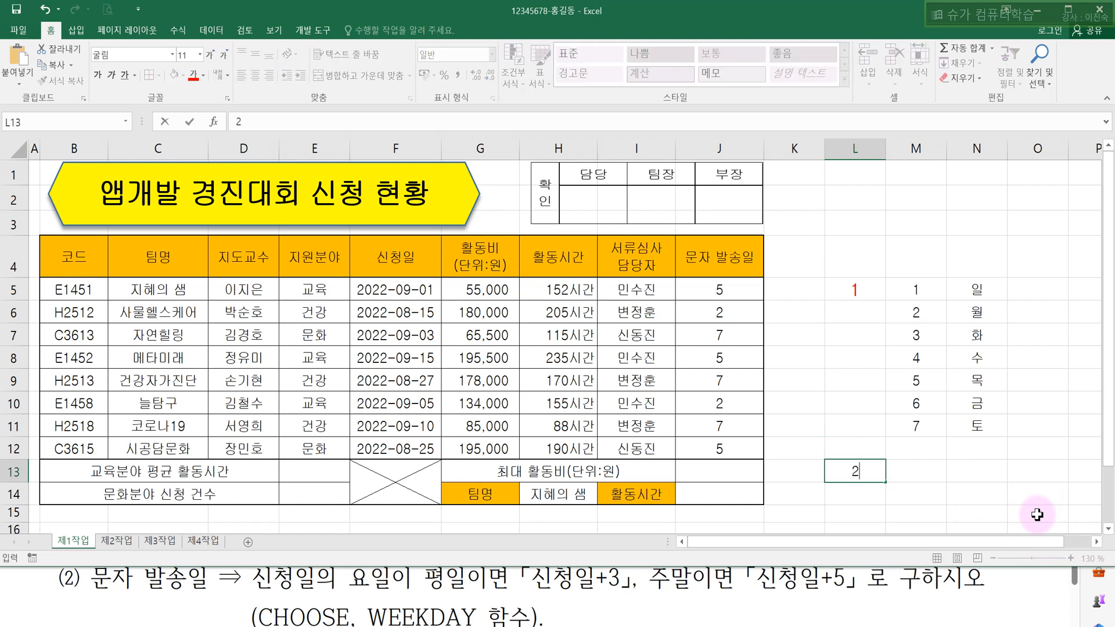
key(Return)
click(861, 290)
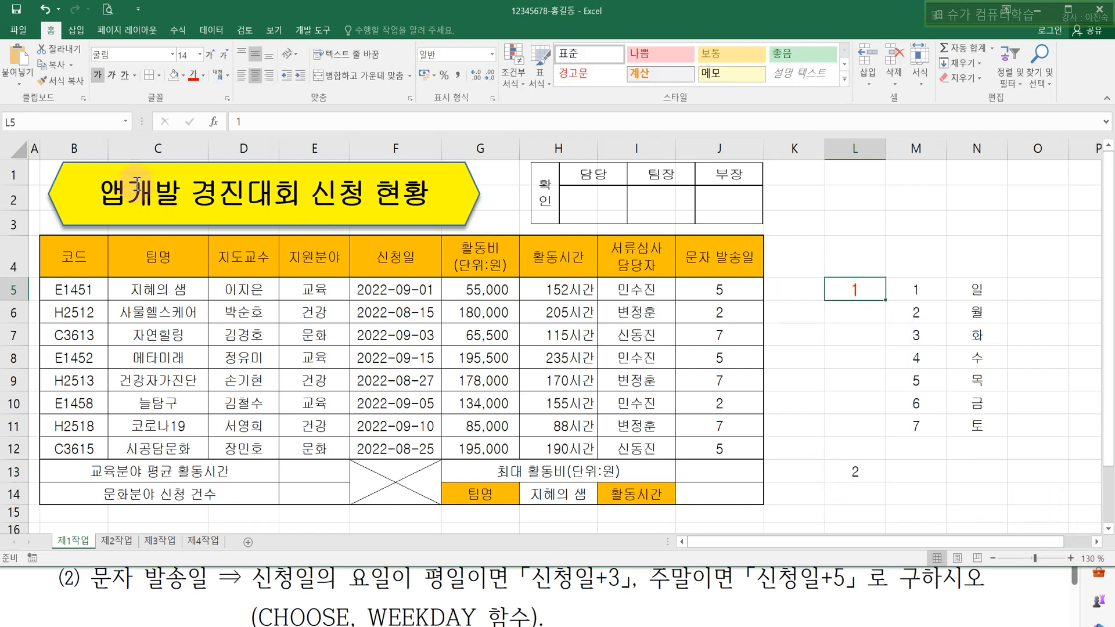
click(77, 85)
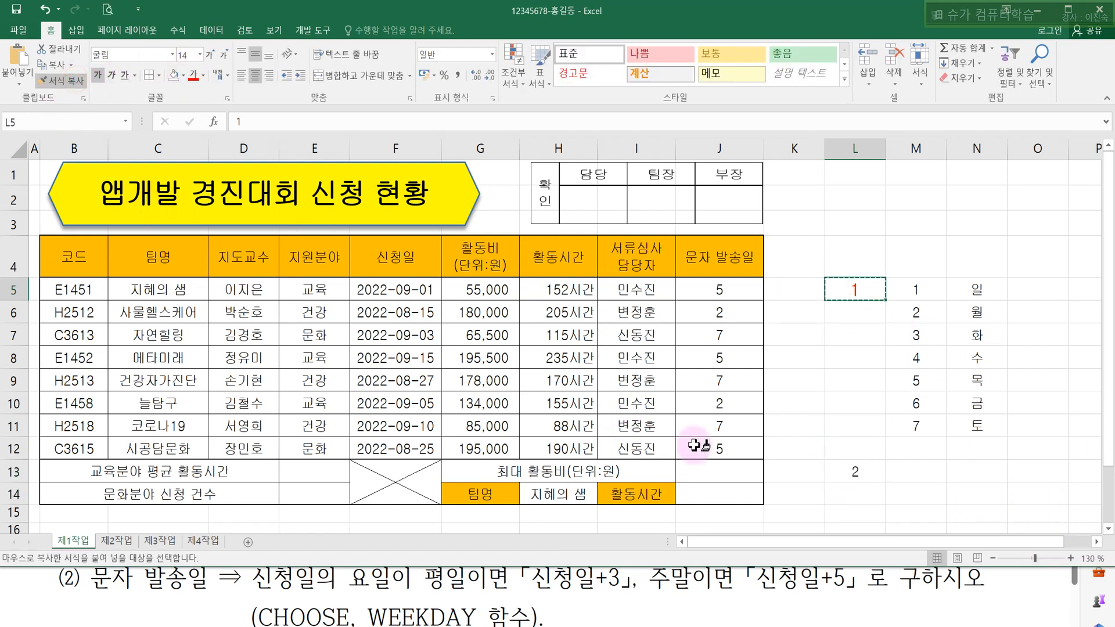
click(855, 471)
Step: Enter the numbers 1 through 7 down M13:M19 beside the type number 2
click(920, 471)
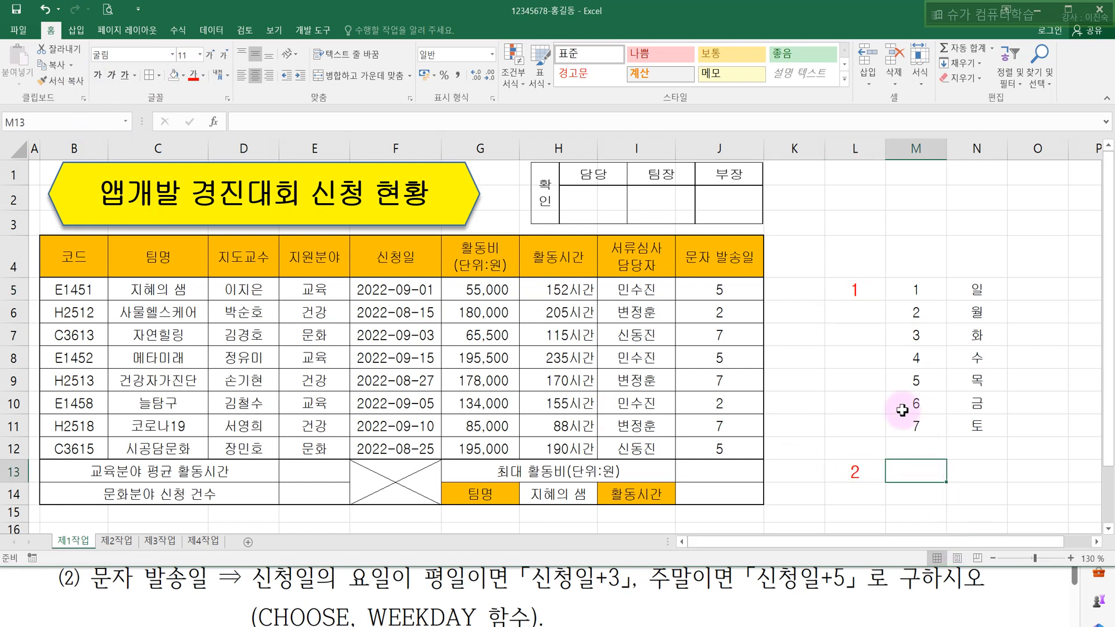
scroll(903, 405, down, 1)
text(1)
key(Return)
text(2)
key(Return)
text(3)
key(Return)
text(4)
key(Return)
text(5)
key(Return)
text(6)
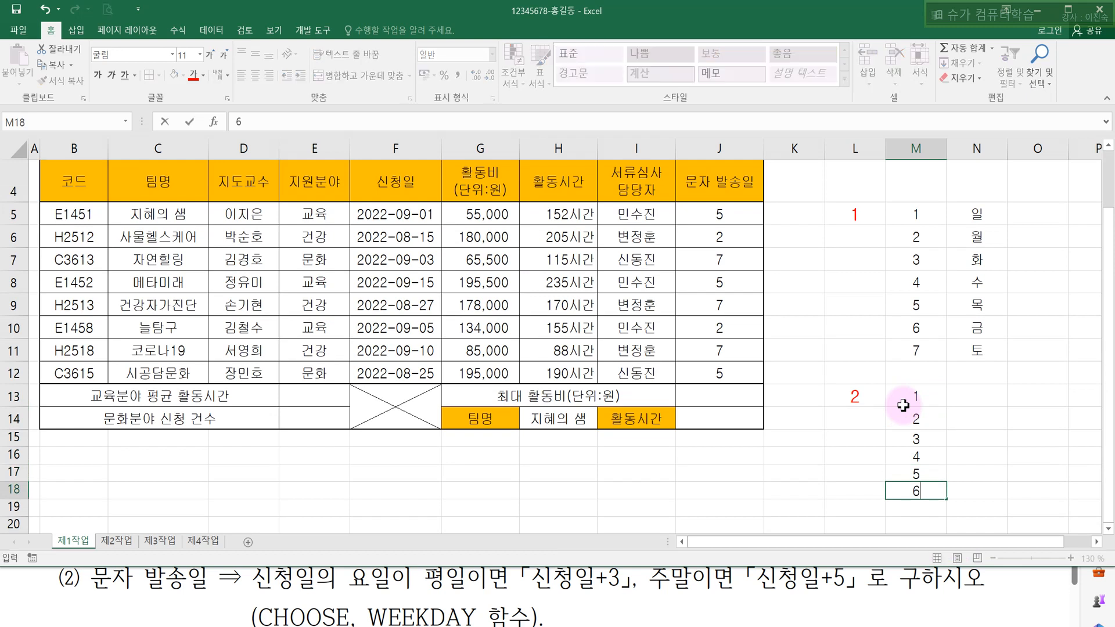
key(Return)
text(7)
key(Return)
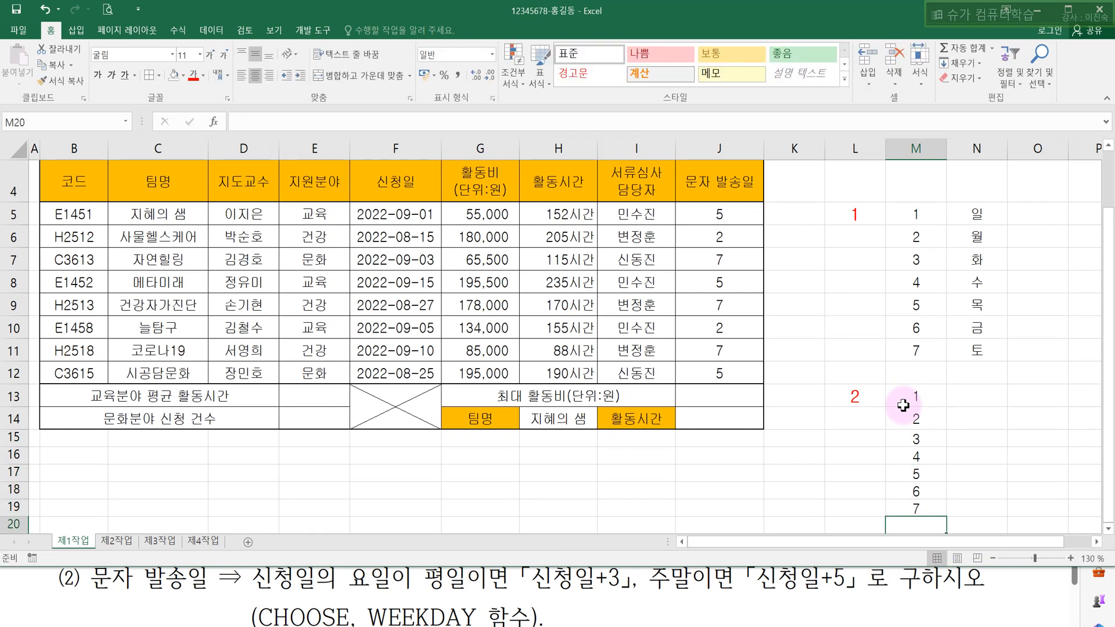
drag(897, 402, 926, 514)
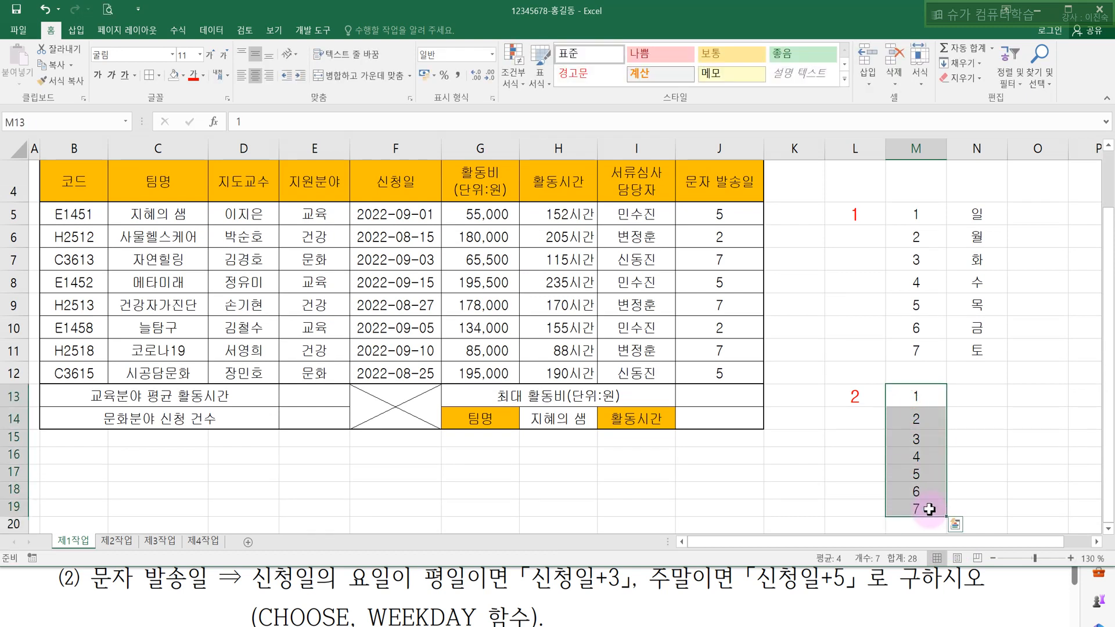
click(924, 509)
Step: Enter the weekday labels 월, 화, 수, 목, 금, 토 and 일 in N13:N19
click(987, 395)
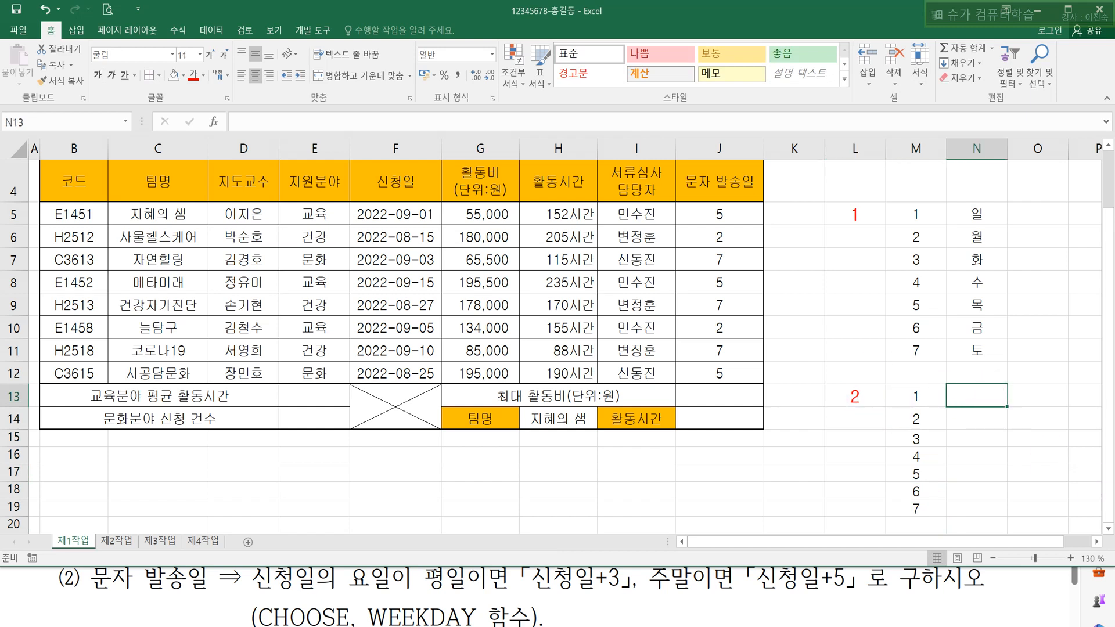
text(ㅇ)
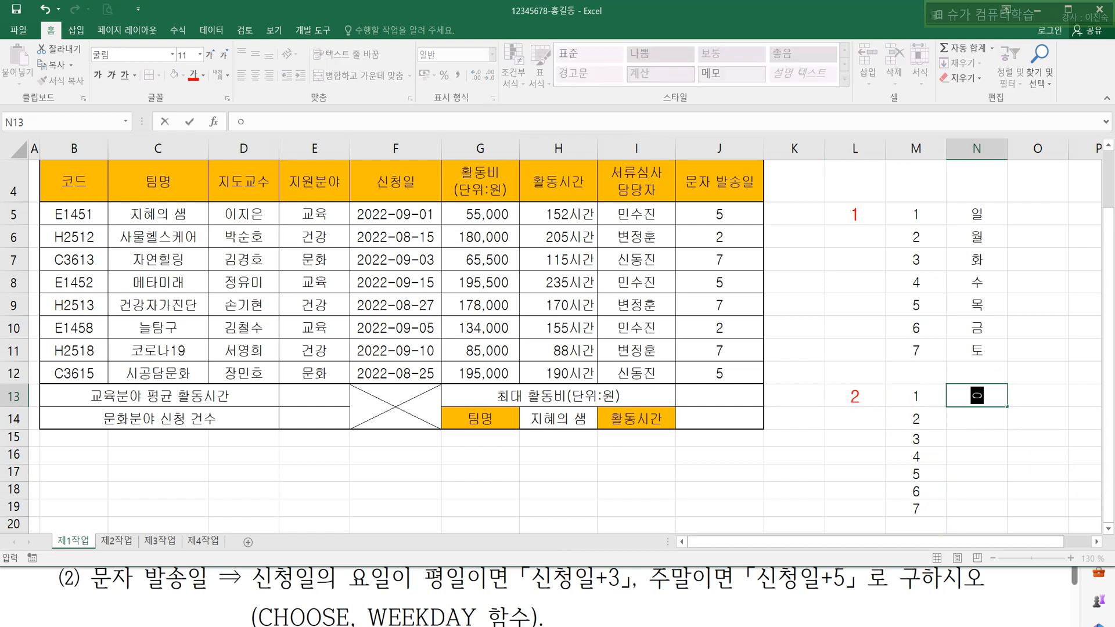
key(Return)
text(일)
key(Return)
text(워ㄹ)
key(Return)
text(ㅅ)
key(Up)
text(ㅎ)
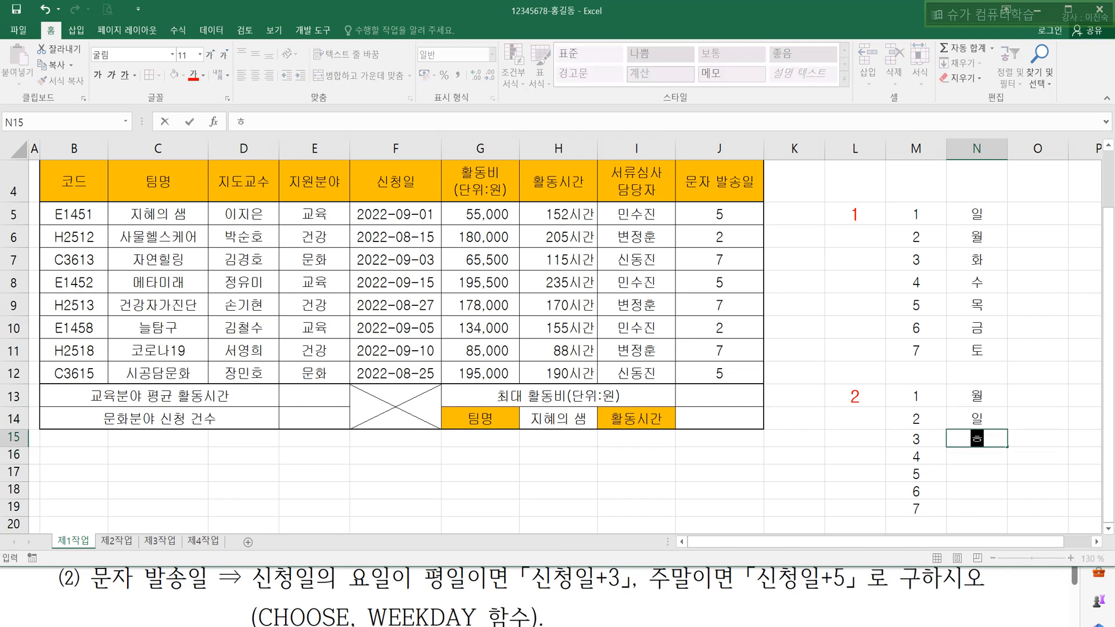
key(Up)
text(ㅎㅏ)
key(Return)
text(수)
key(Return)
text(목)
key(Return)
text(금)
key(Return)
text(토)
key(Return)
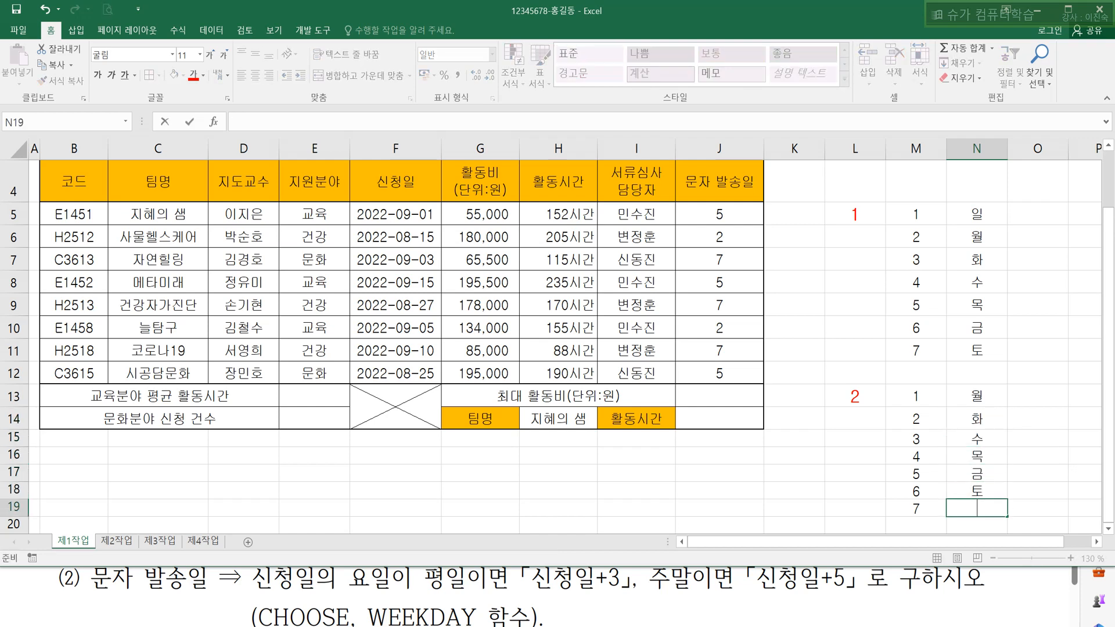
Step: Compare the weekday order of type 1 in L5:N11 with that of type 2 in L13:N19
click(972, 458)
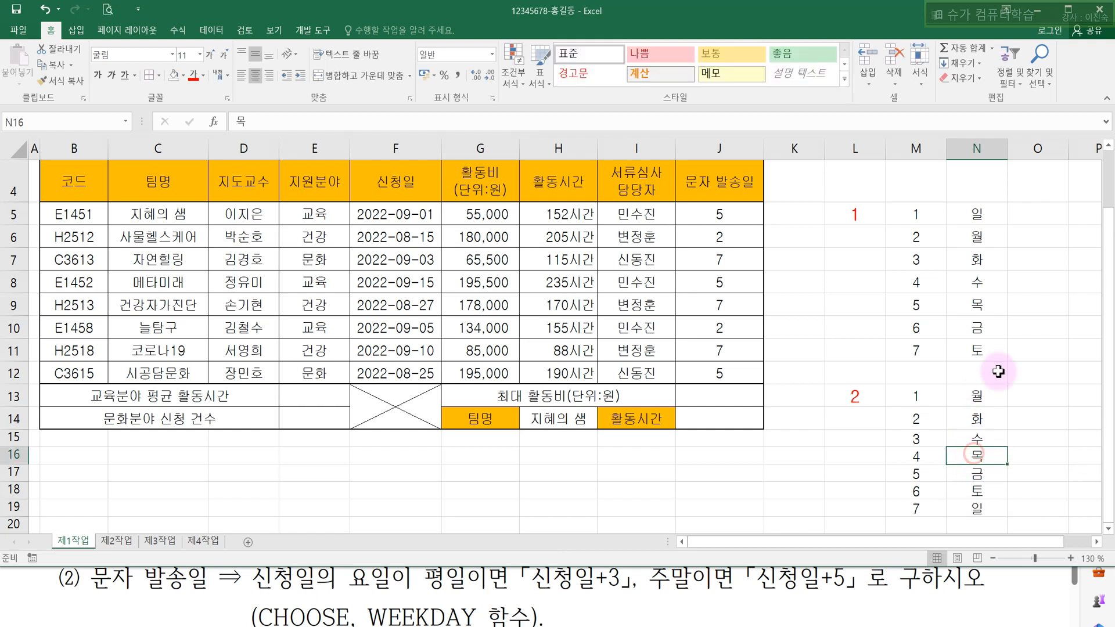
drag(956, 395, 975, 507)
drag(853, 216, 975, 222)
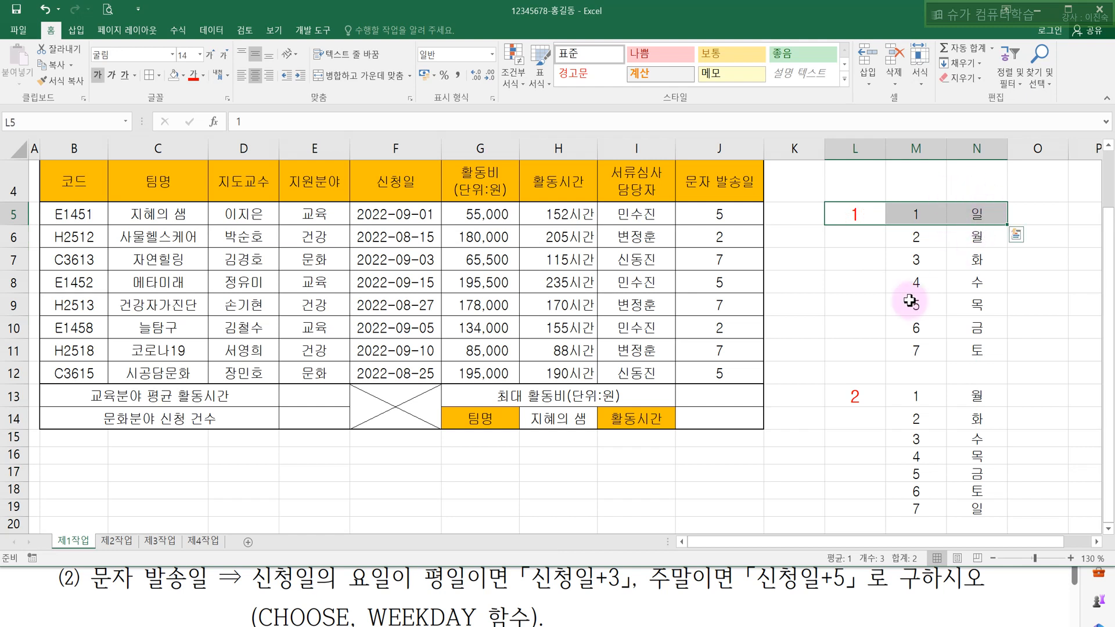
click(849, 393)
click(975, 394)
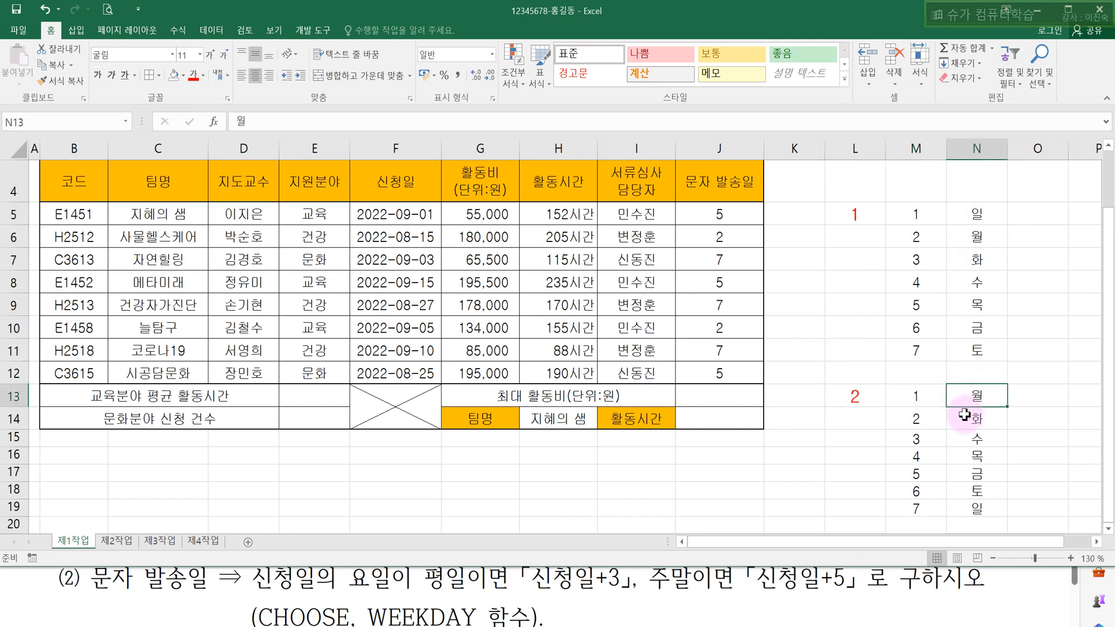
click(984, 439)
click(972, 400)
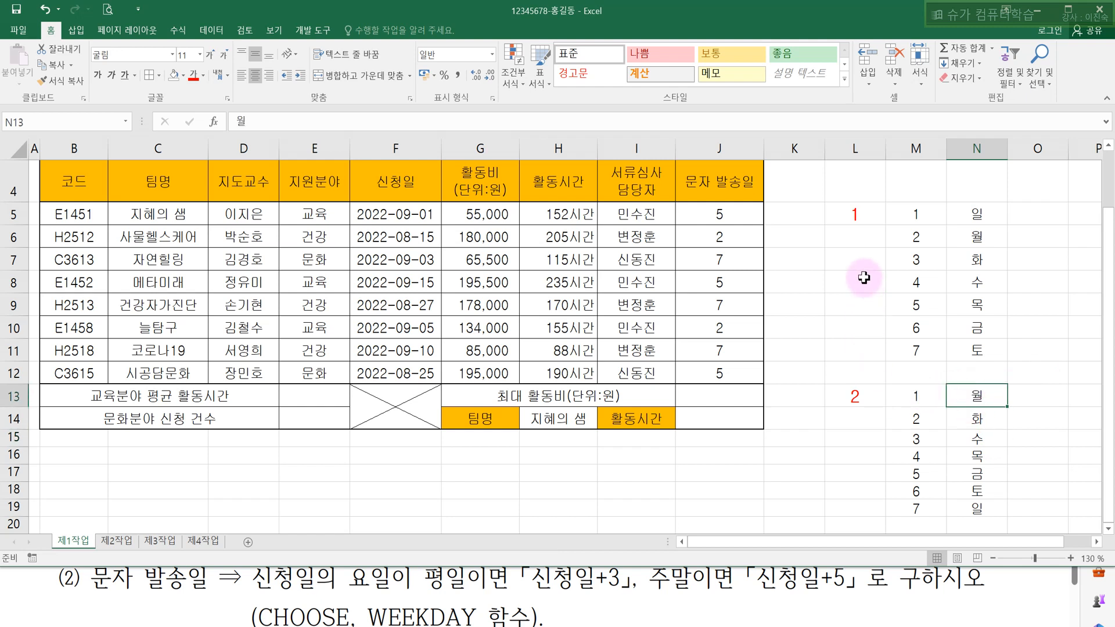
click(845, 215)
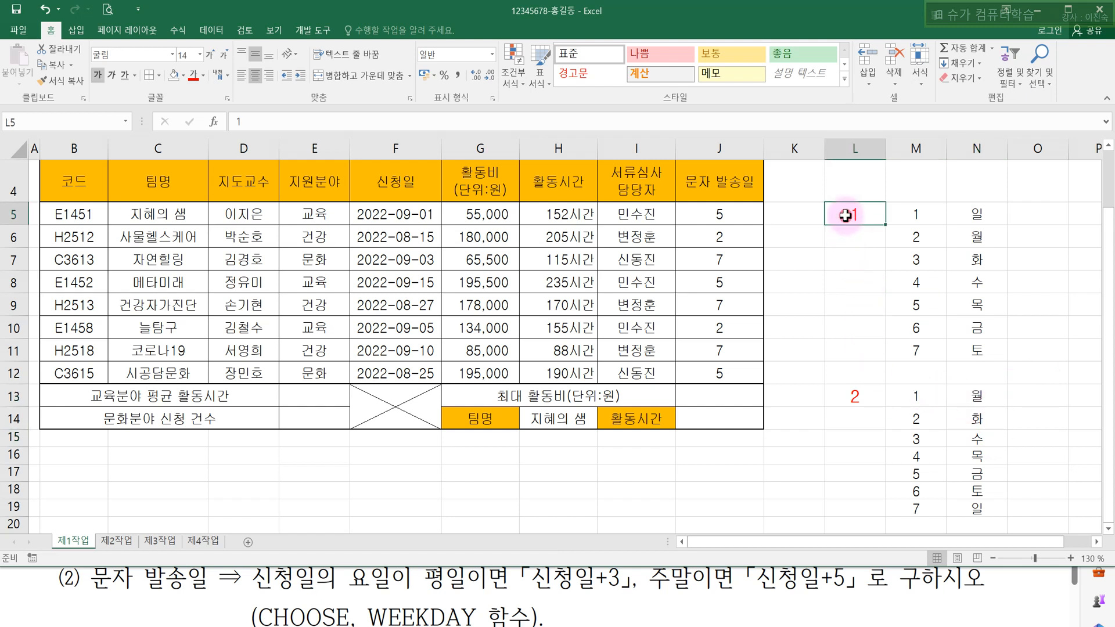
click(842, 401)
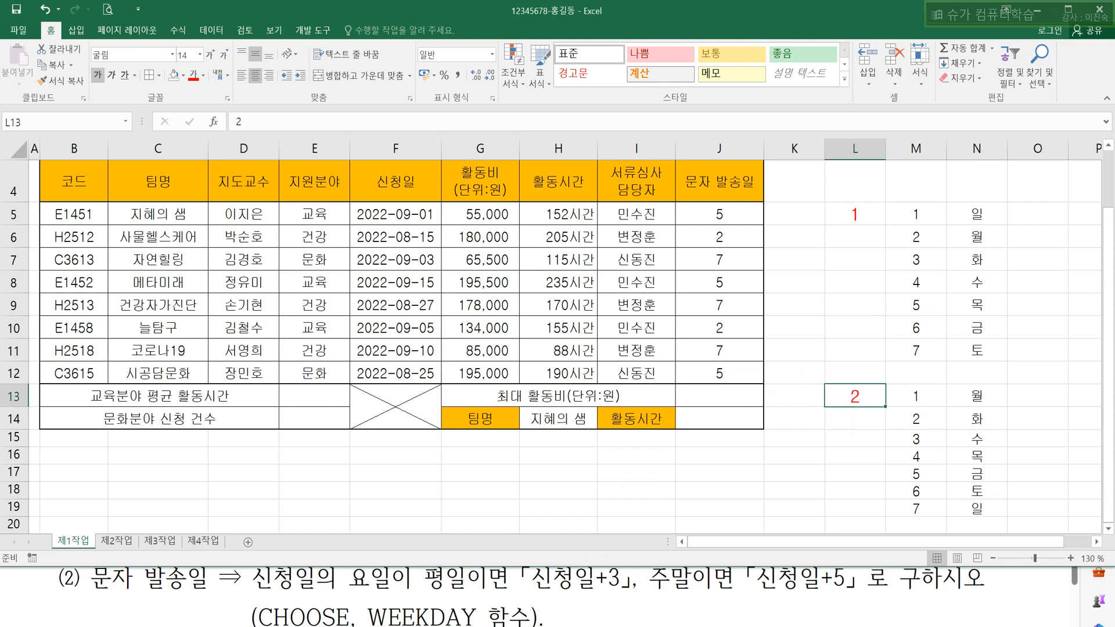
Step: Switch to Notepad, add the note 1 (1=일) above 타입번호 in the WEEKDAY syntax, and return to Excel
key(alt+Tab)
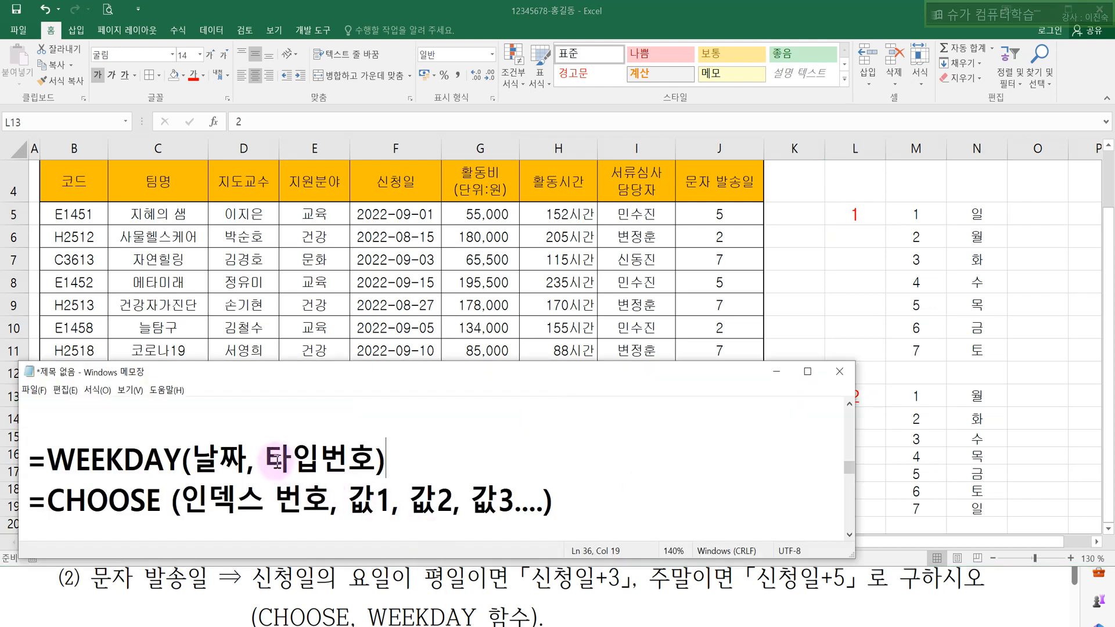
drag(266, 462, 347, 465)
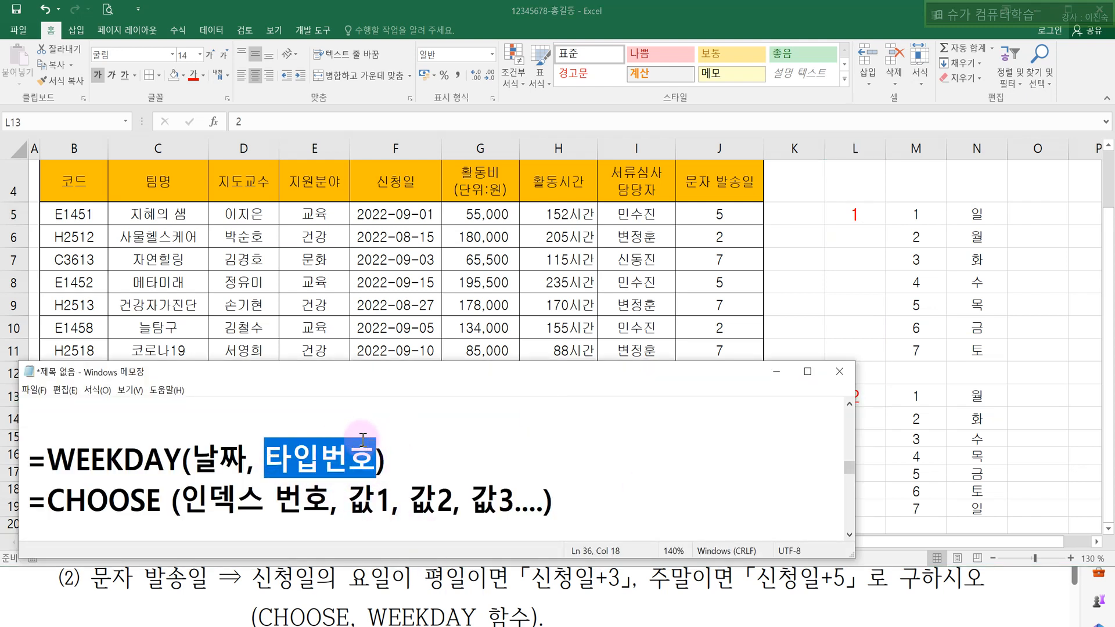
click(349, 427)
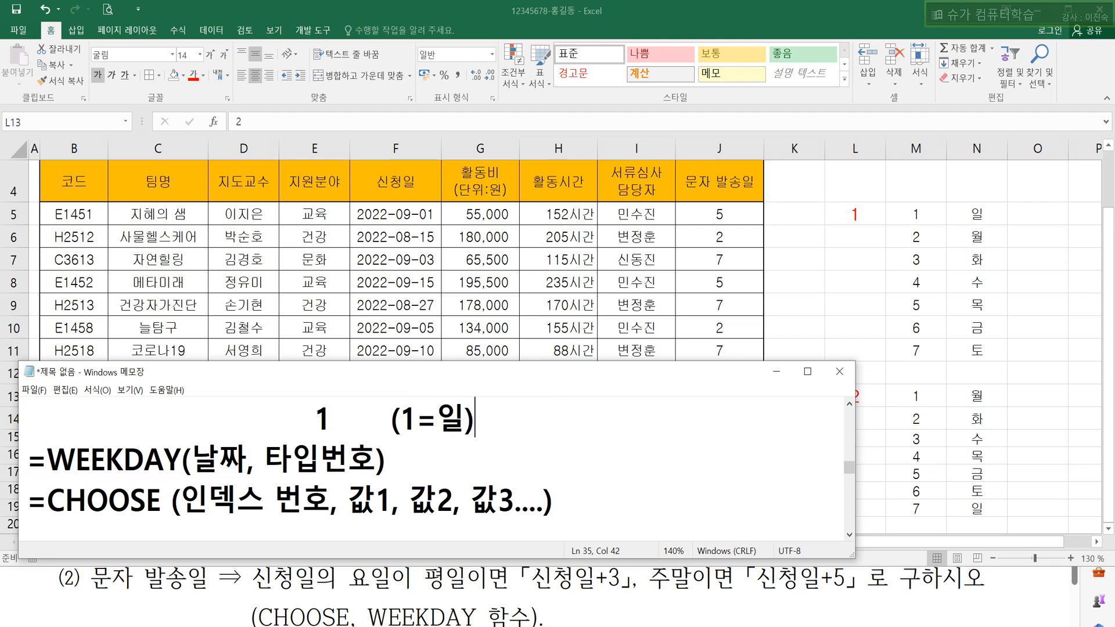
key(alt+Tab)
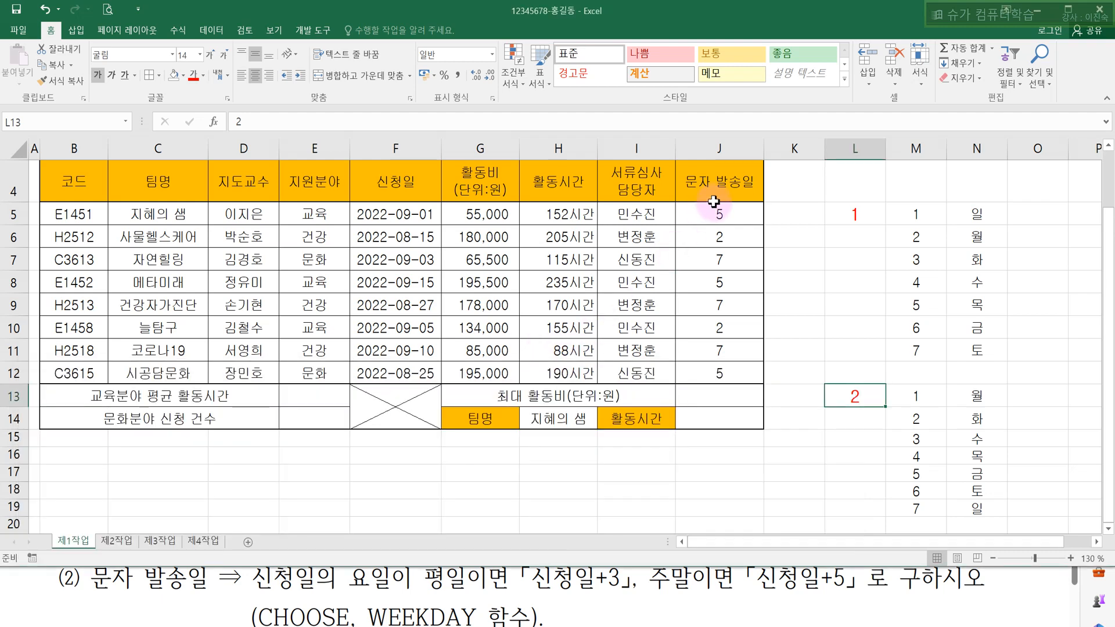
Step: Nest J5's WEEKDAY(F5,1) inside CHOOSE as Index_num and open the CHOOSE function arguments
click(703, 214)
scroll(648, 223, up, 1)
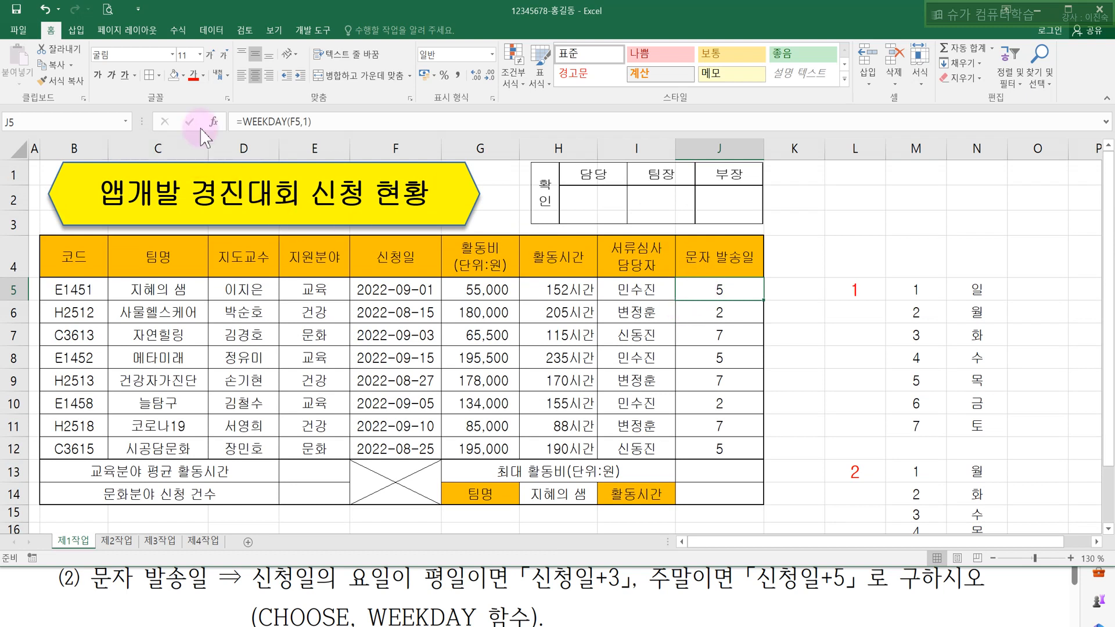
click(243, 122)
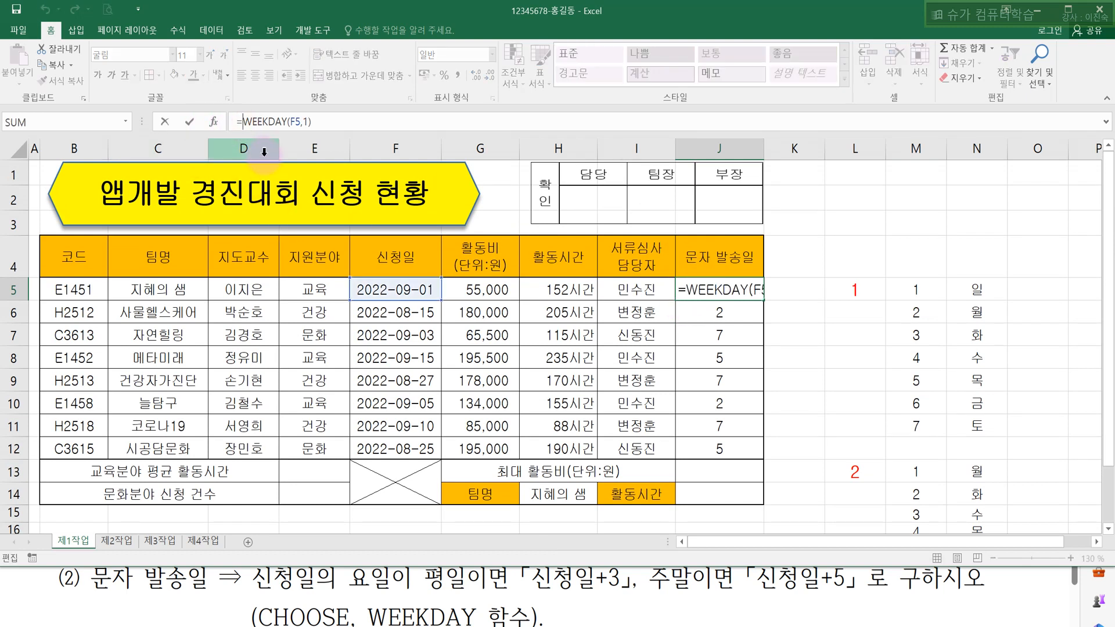
text(ㅊ)
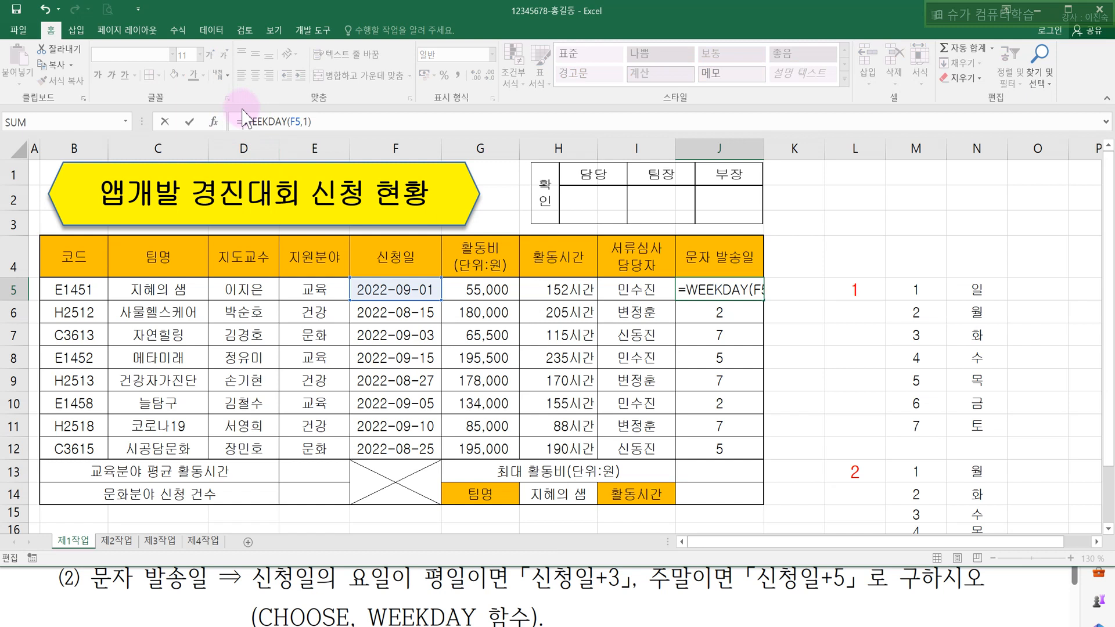
text(C)
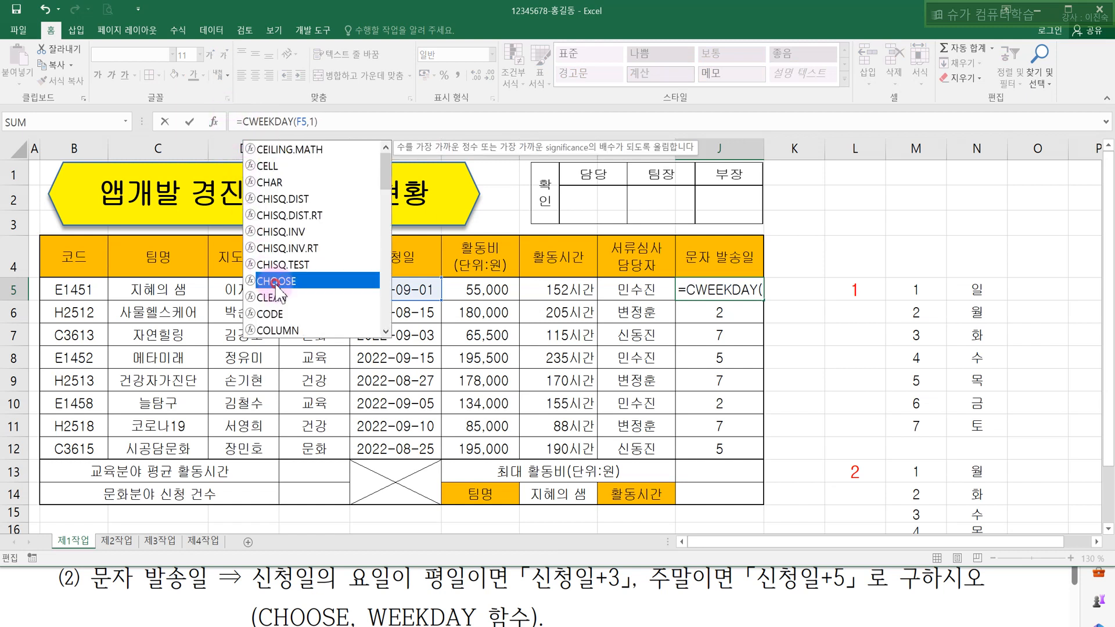
double_click(275, 282)
double_click(261, 122)
click(216, 123)
drag(433, 216, 419, 339)
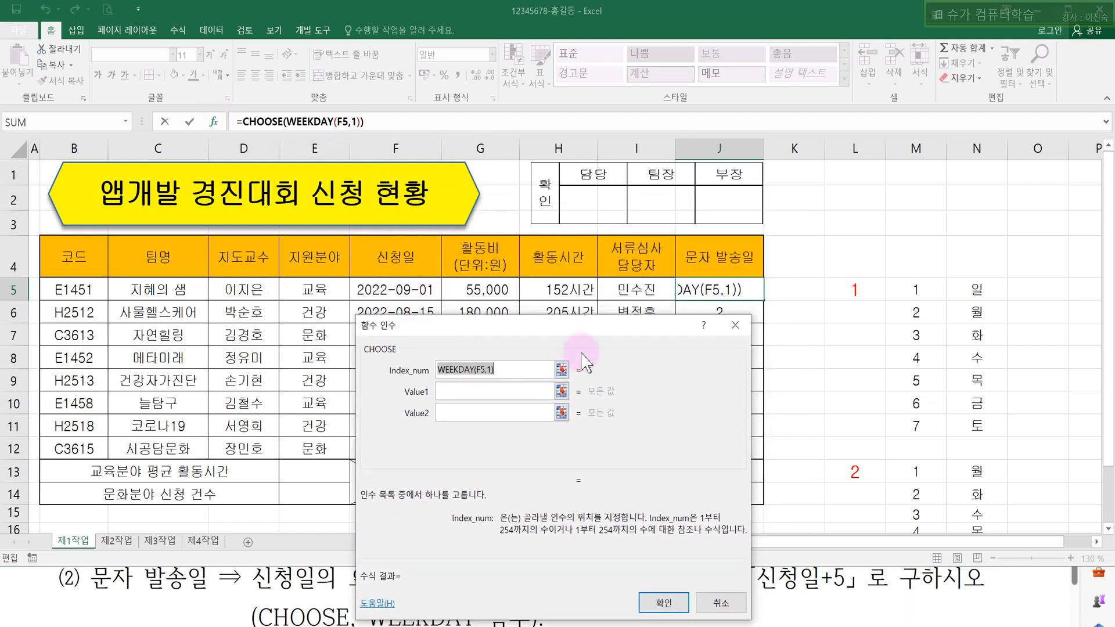
click(523, 370)
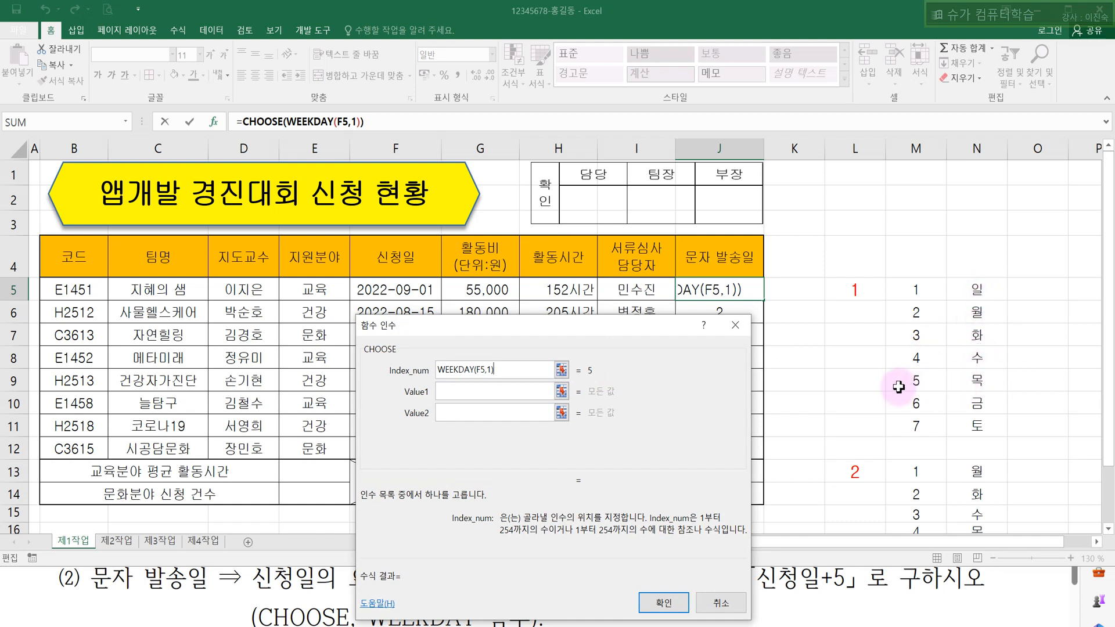
Step: Set the Value1 argument of the CHOOSE function in cell J5 to F5+5
click(514, 386)
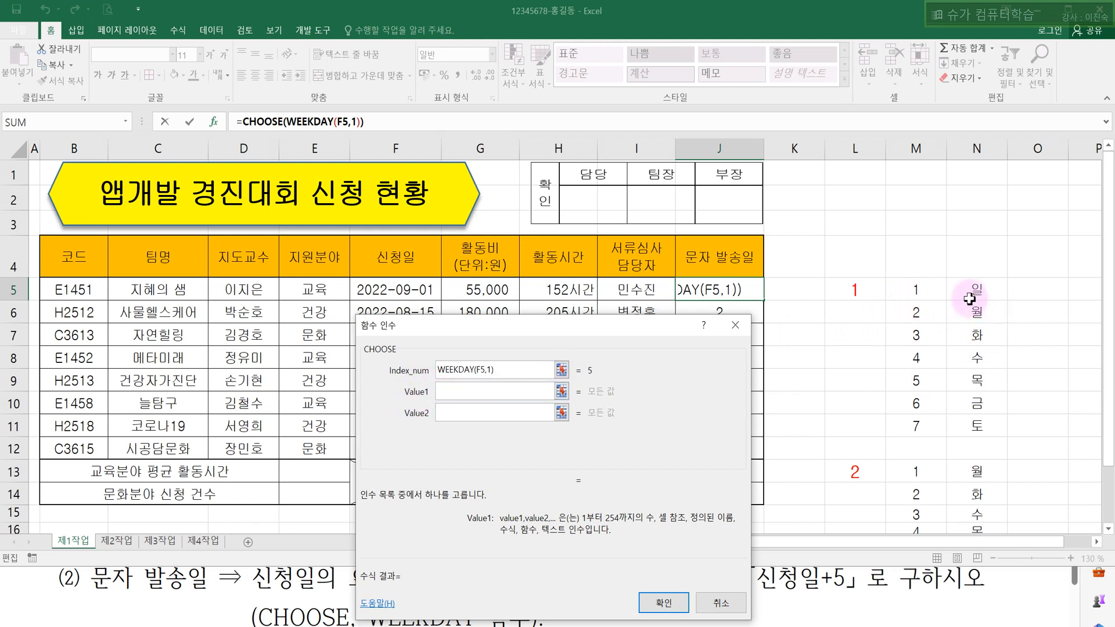
drag(610, 329, 301, 322)
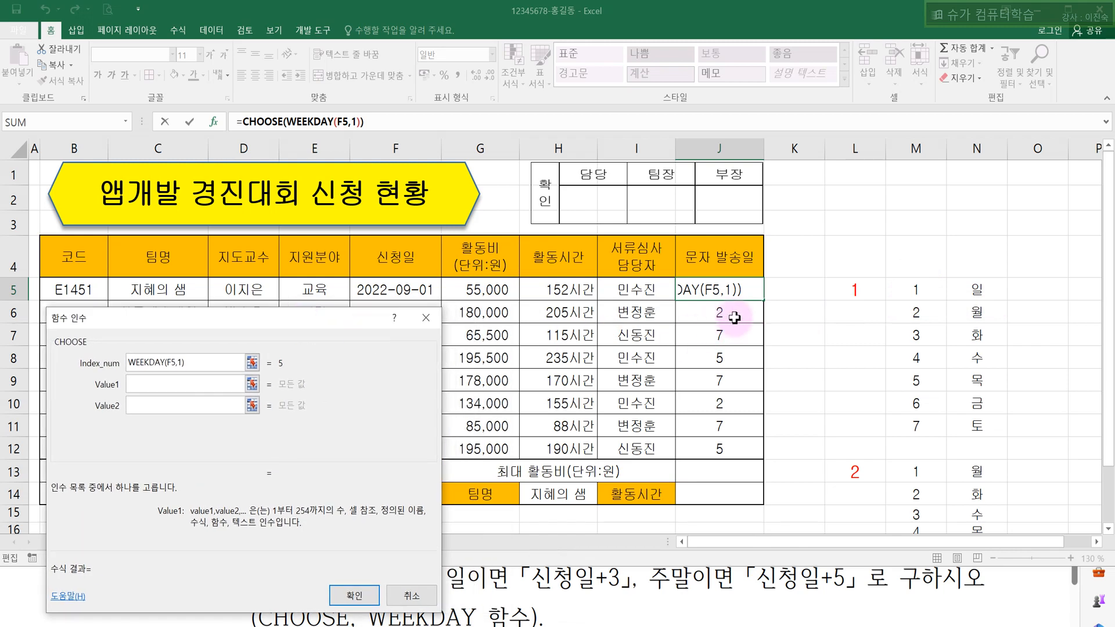
drag(259, 318, 561, 314)
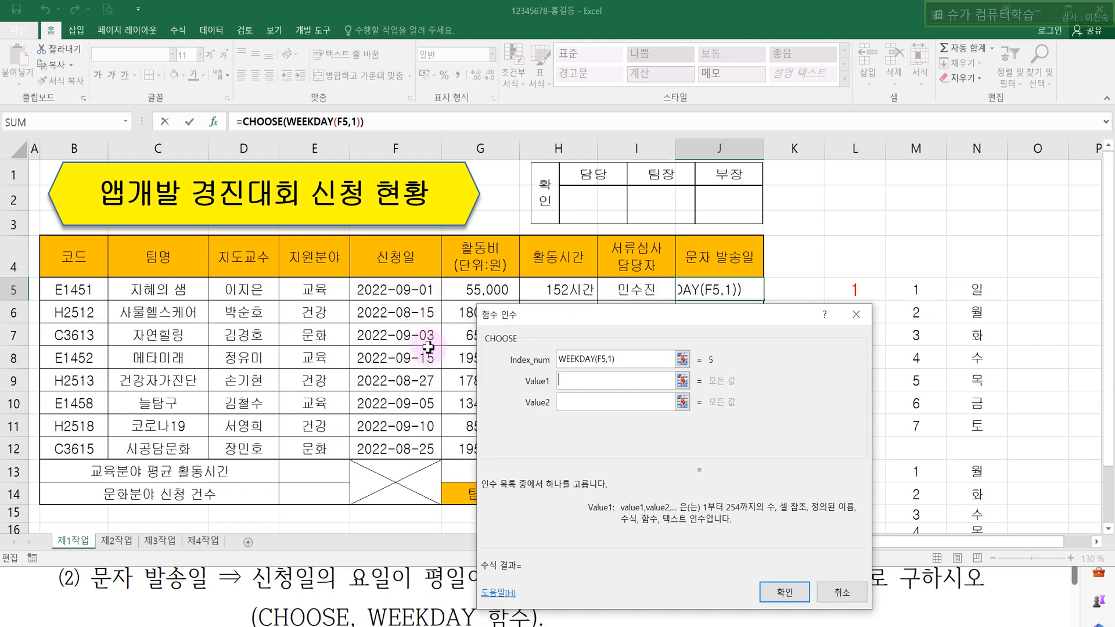
click(621, 360)
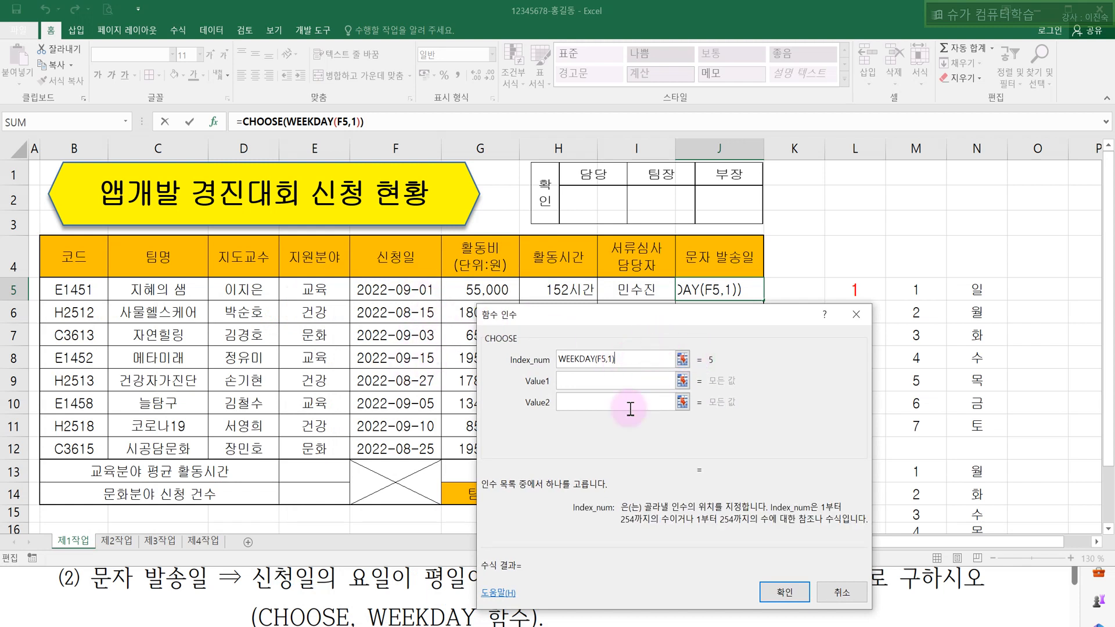
click(580, 381)
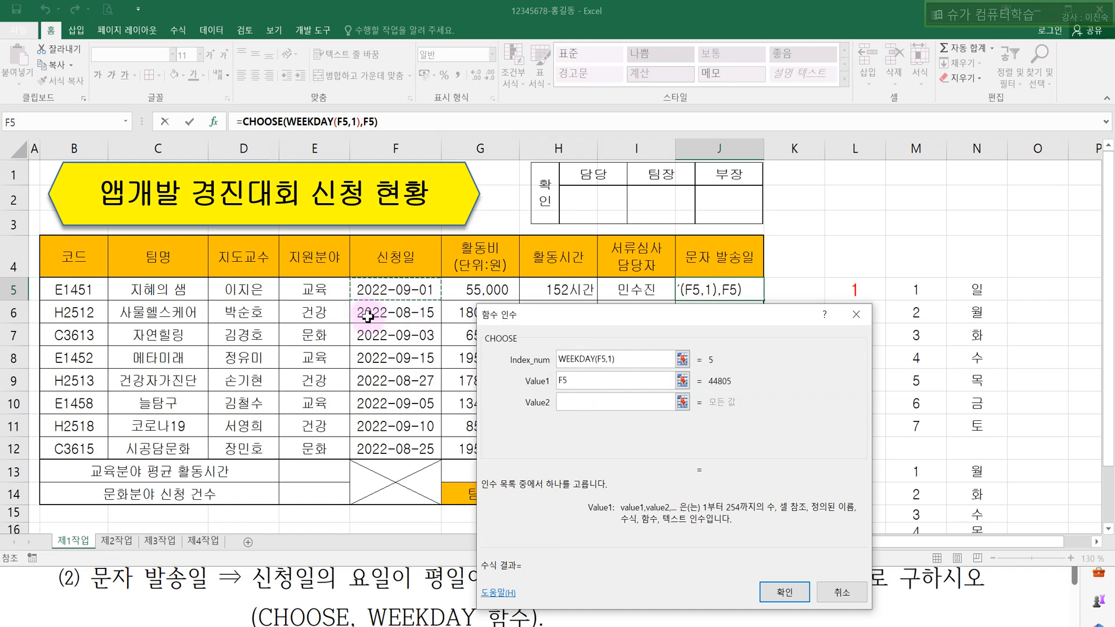
drag(556, 317, 593, 190)
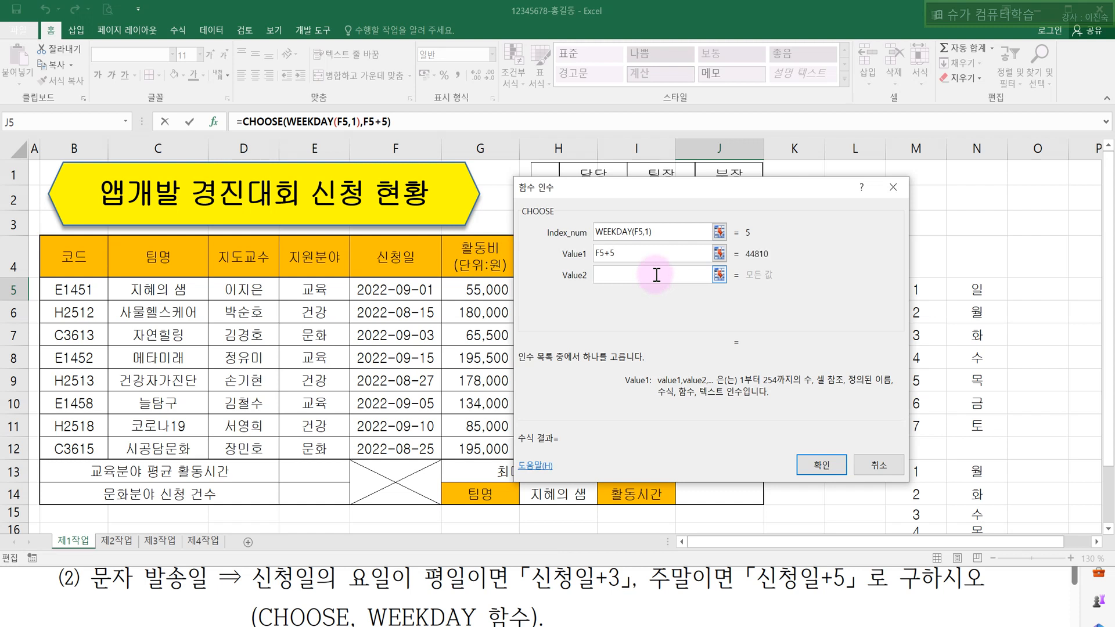
Step: Set the Value2 argument of the CHOOSE function to F5+3, leaving Value3 and Value4 empty
click(627, 276)
drag(782, 188, 671, 196)
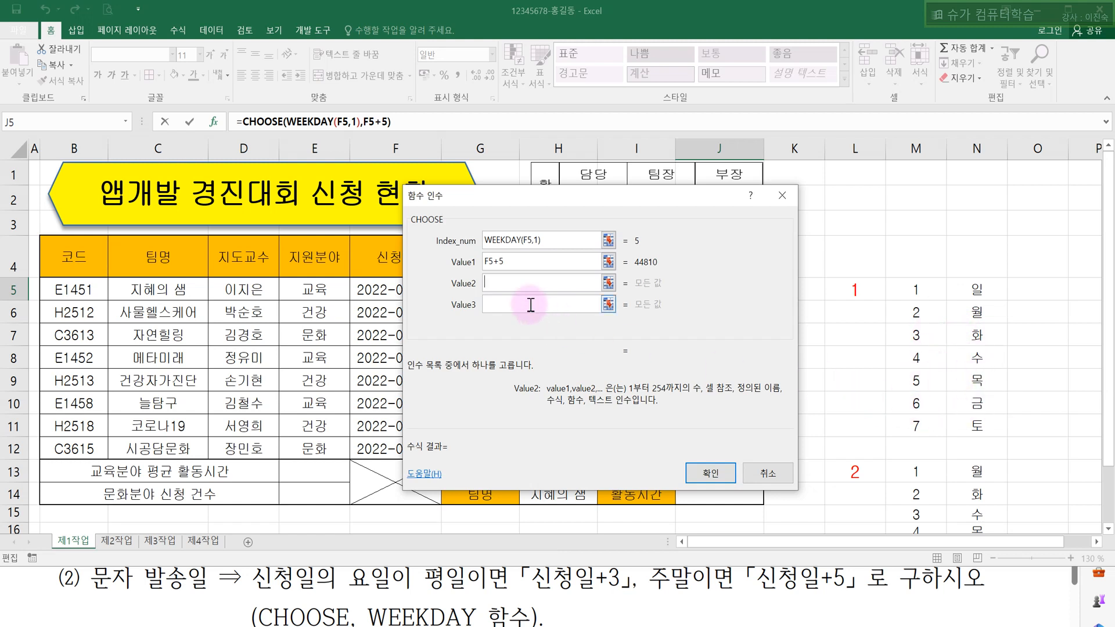
click(498, 301)
click(490, 324)
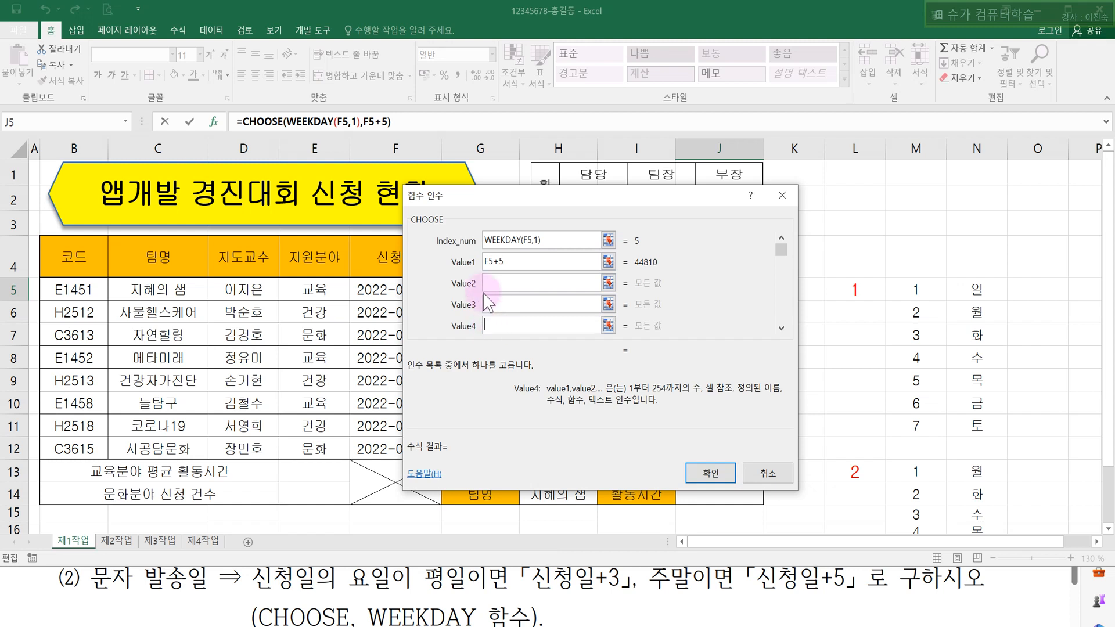
drag(519, 196, 585, 203)
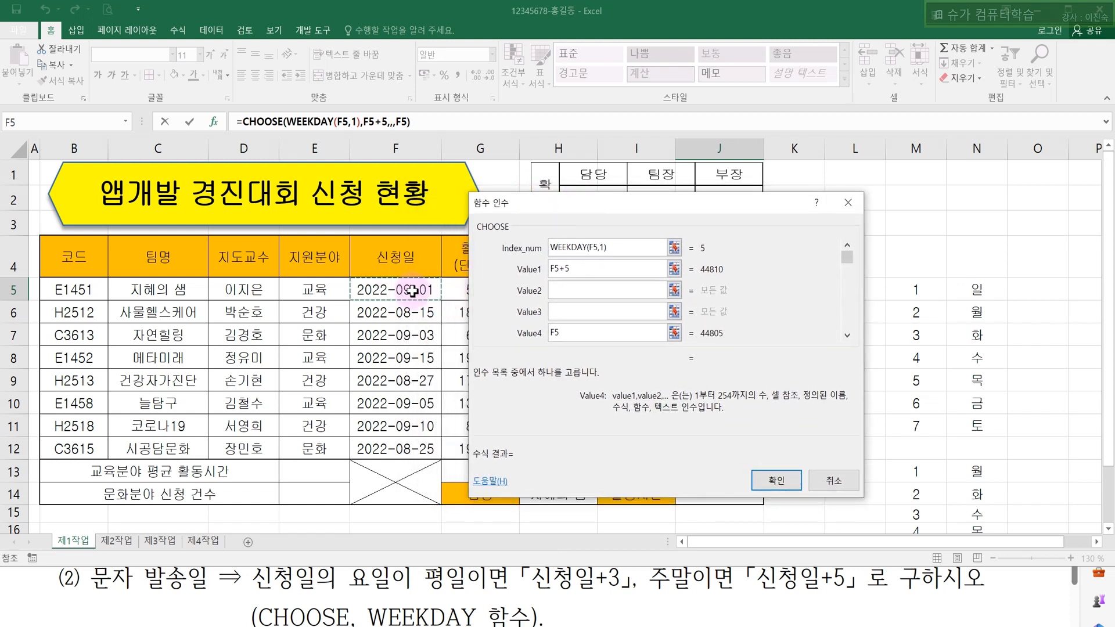
click(574, 291)
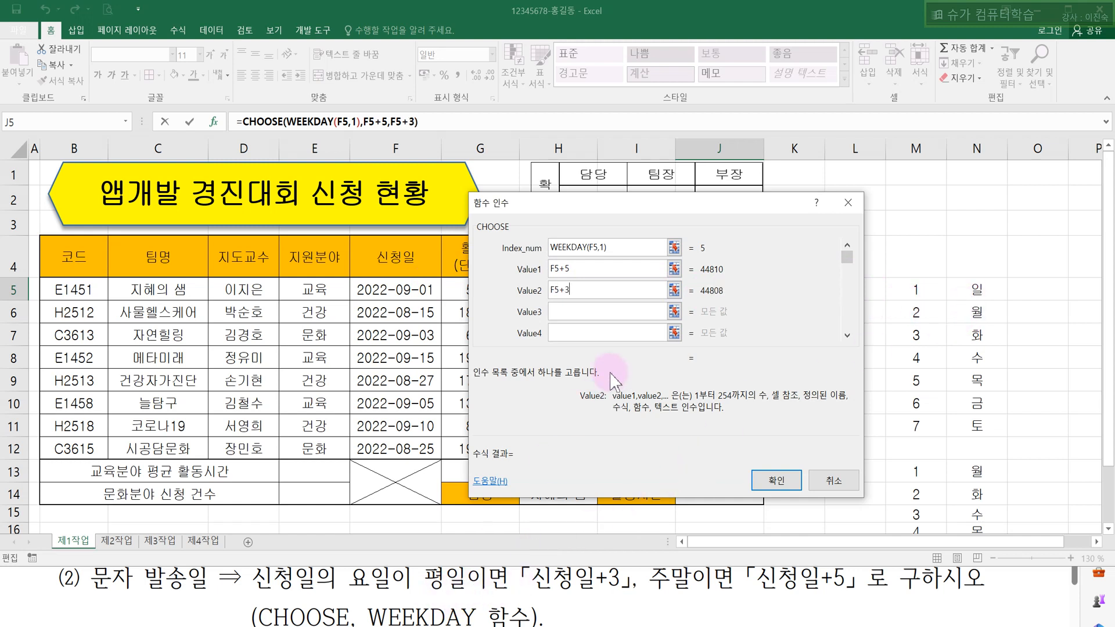
Step: Copy the F5+3 expression from Value2 into the Value3 and Value4 arguments
drag(579, 292, 530, 282)
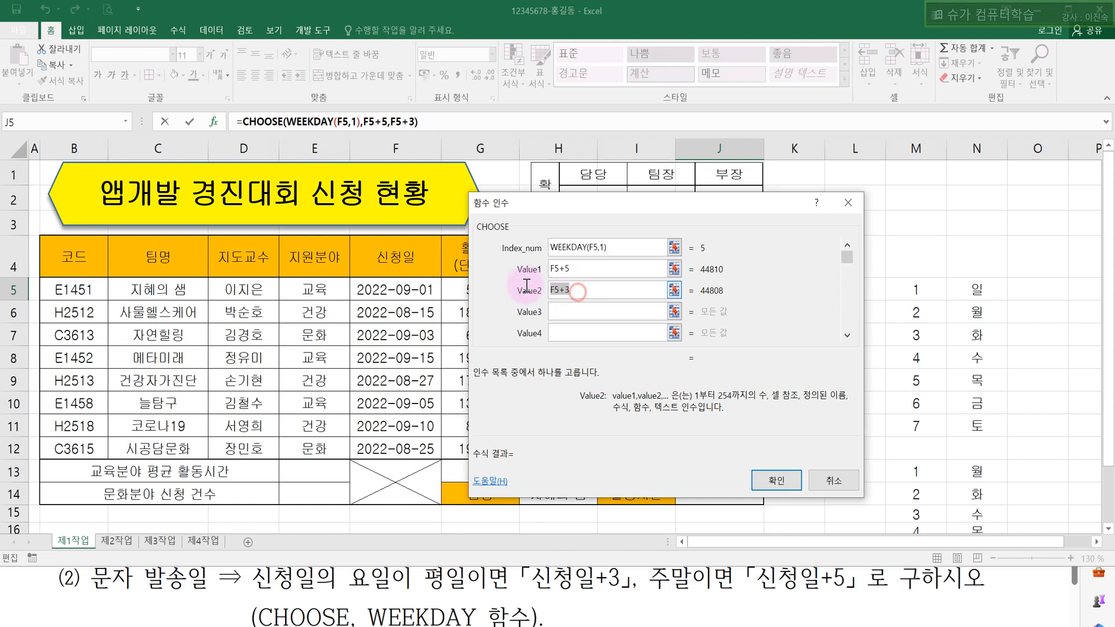
right_click(557, 297)
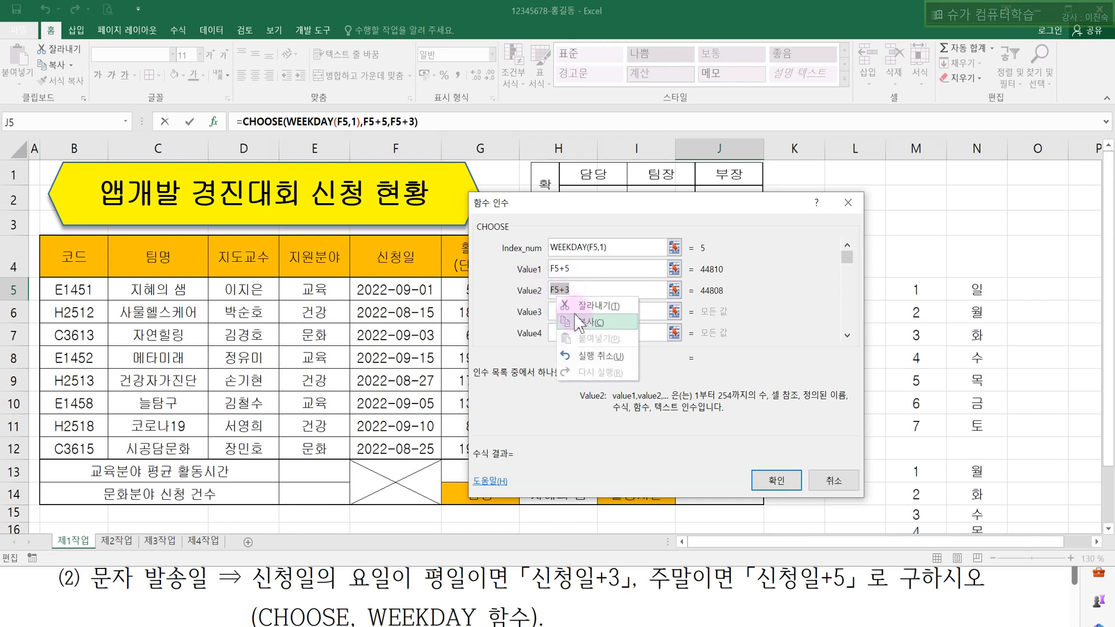
click(572, 329)
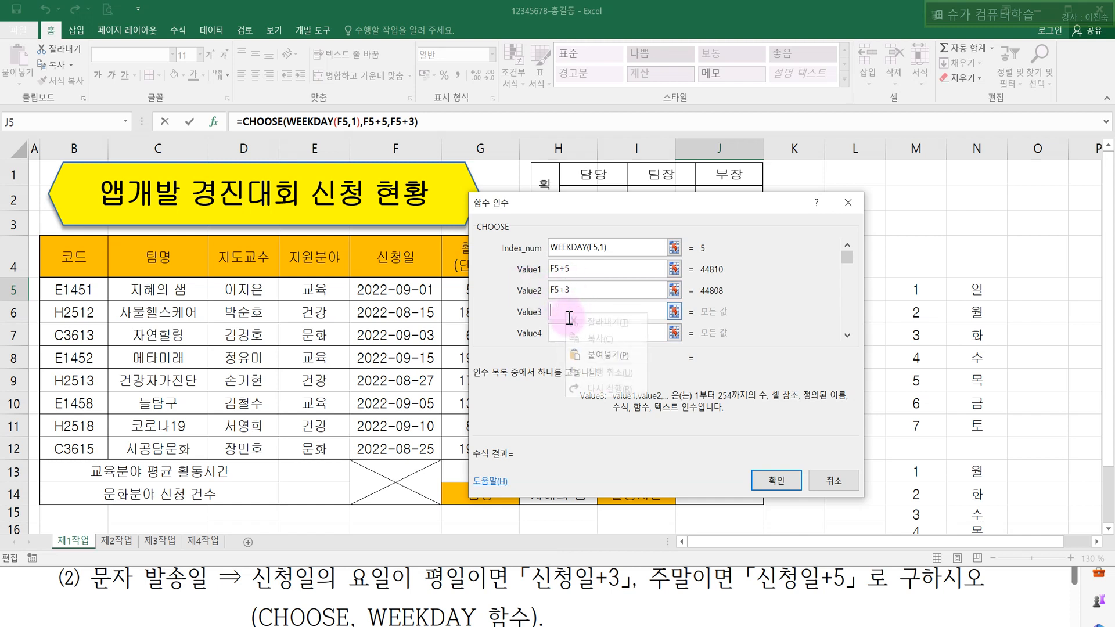
click(604, 354)
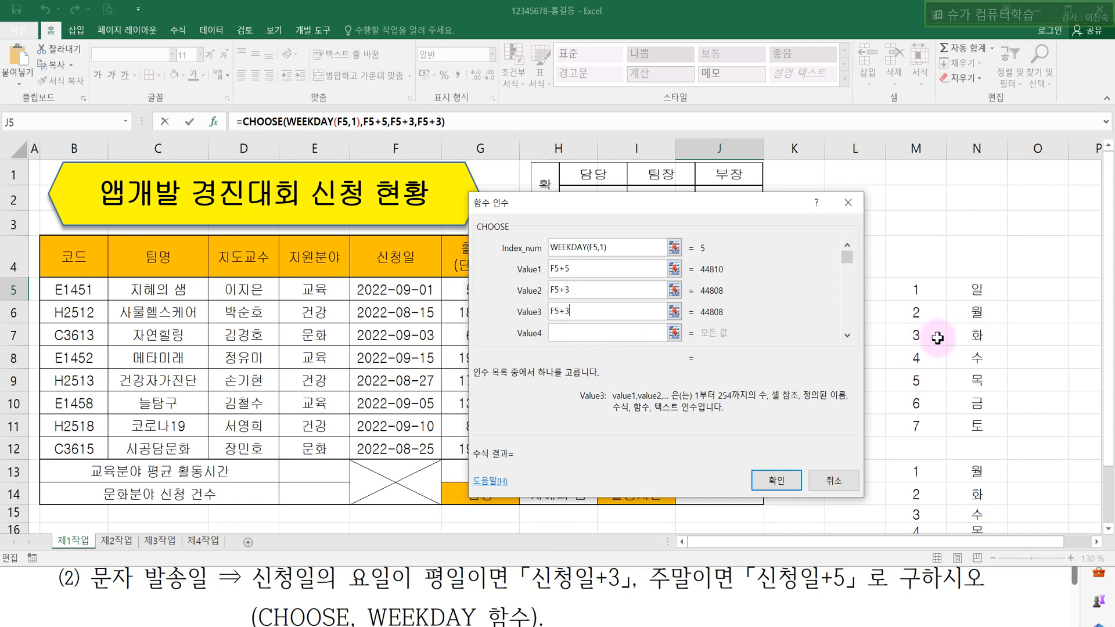
right_click(625, 336)
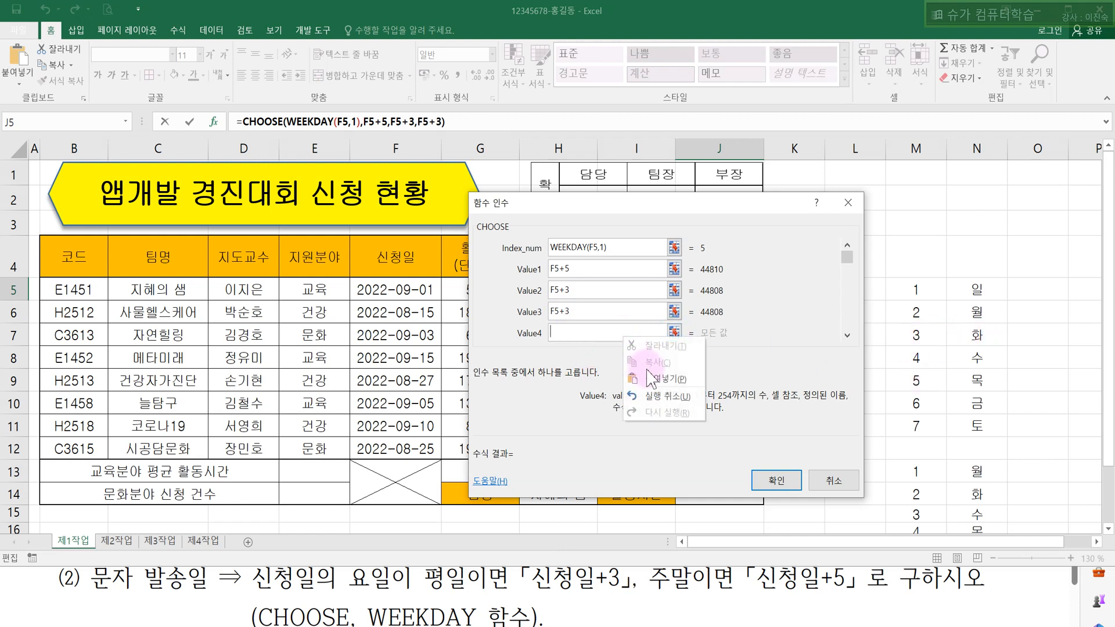
click(655, 378)
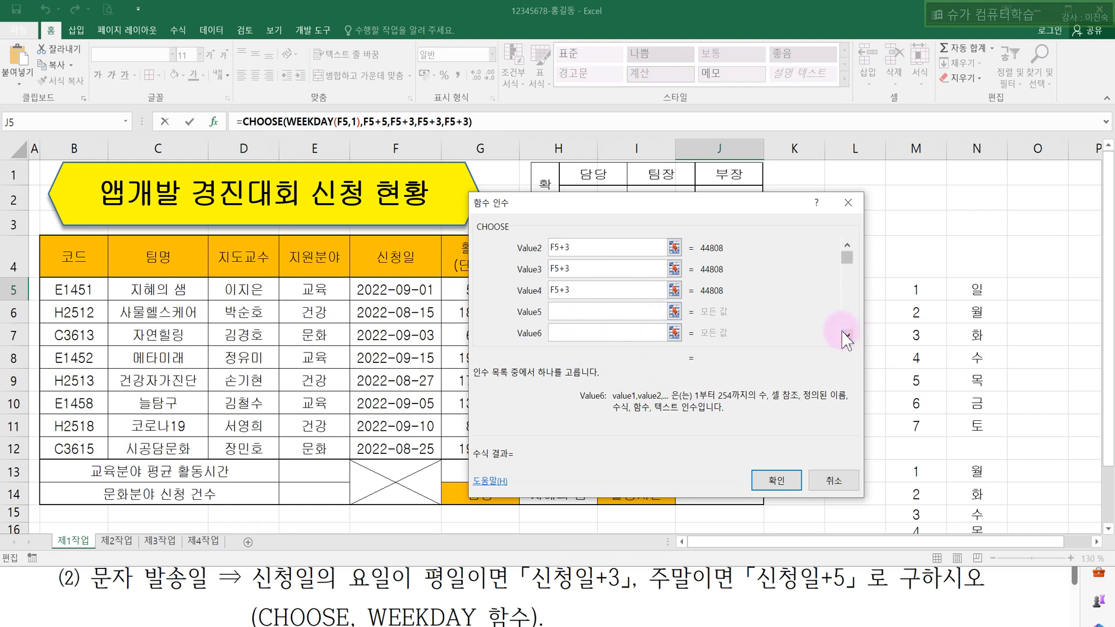
Step: Paste the F5+3 expression into the Value5 and Value6 arguments of the CHOOSE function
click(562, 293)
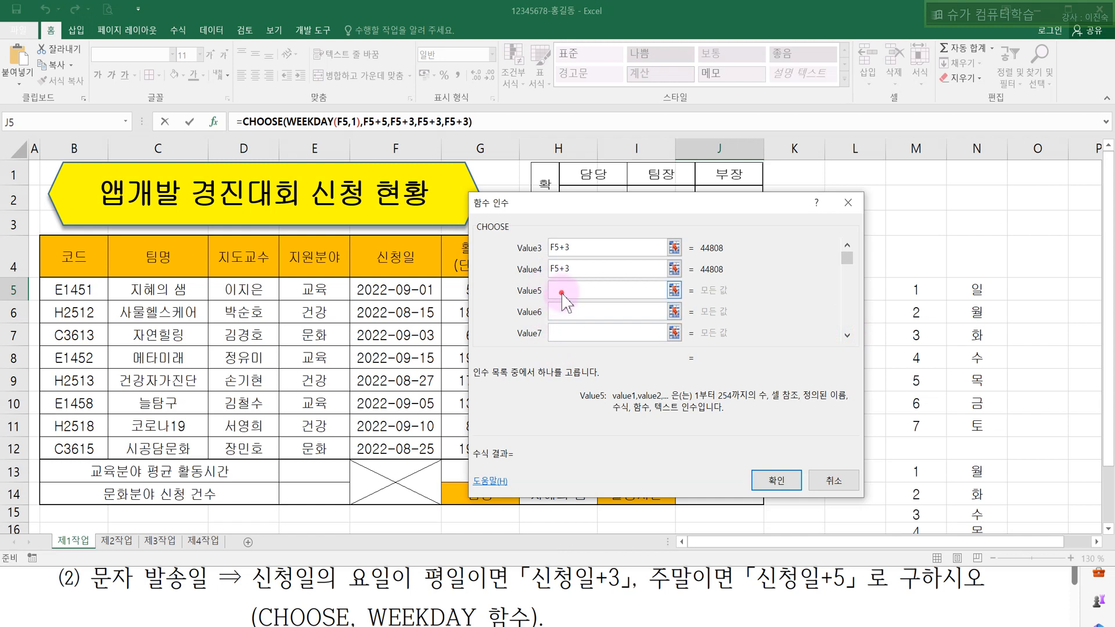
click(586, 332)
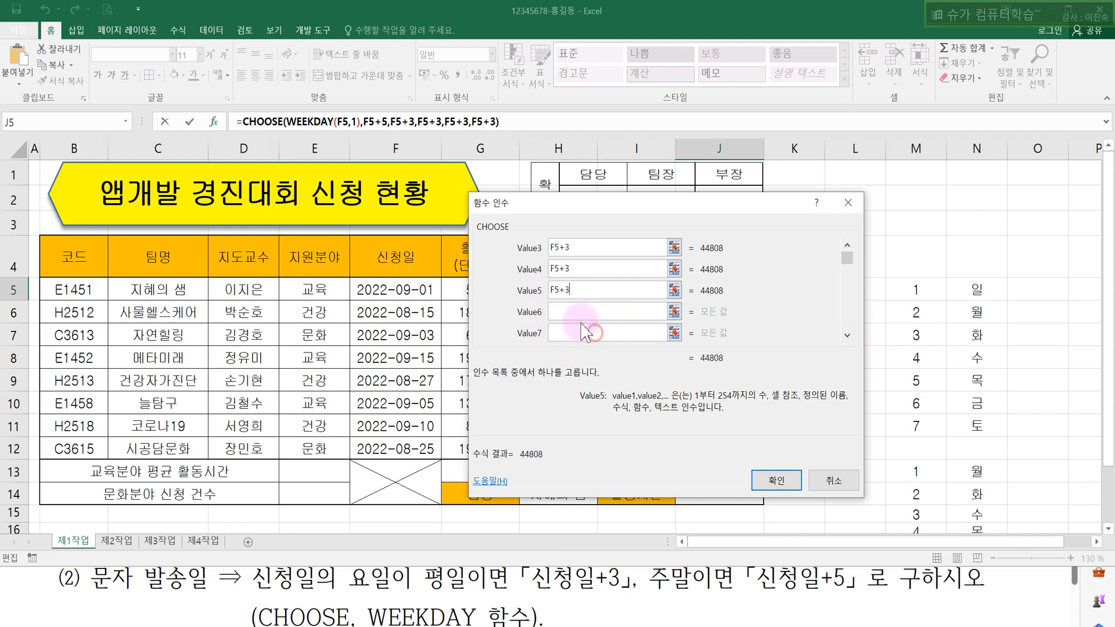
right_click(573, 314)
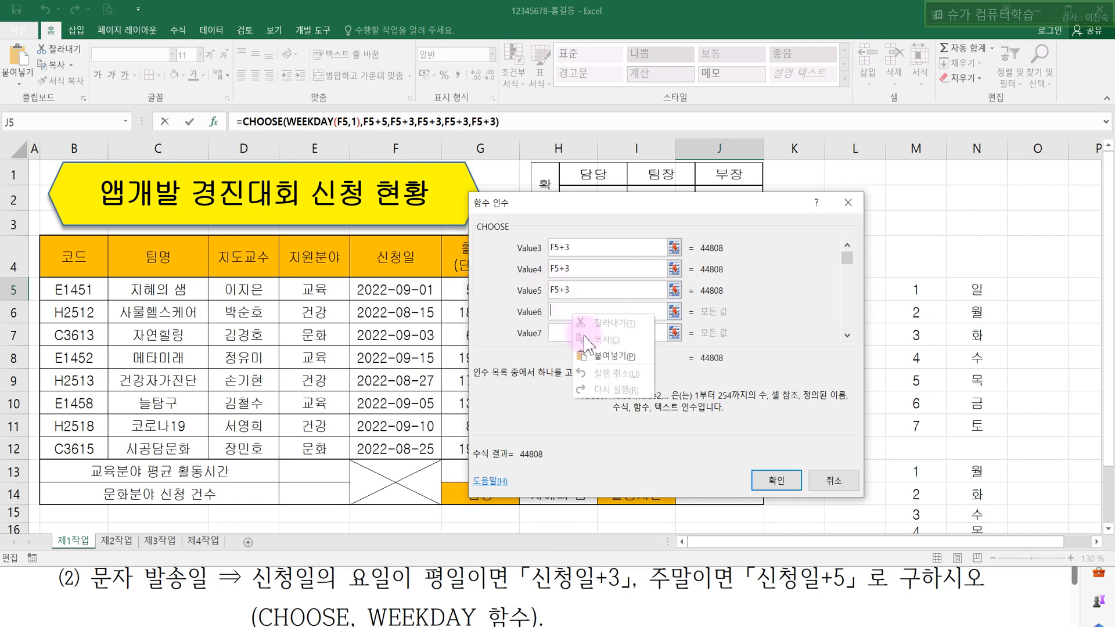
click(595, 355)
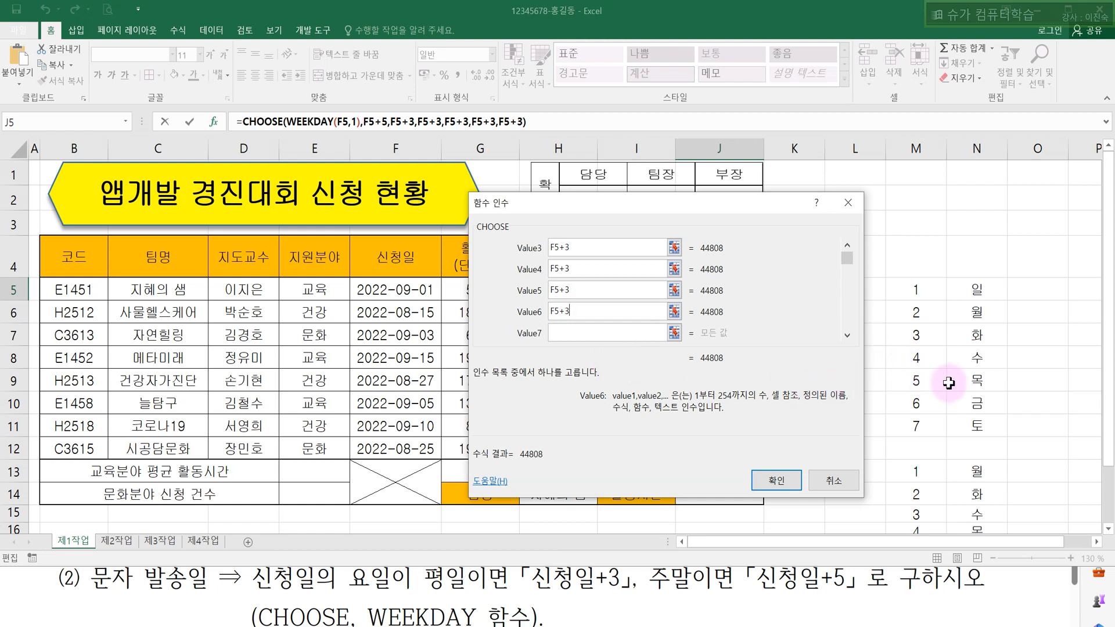
Step: Set the Value7 argument to F5+5 and confirm the CHOOSE formula in J5
right_click(607, 332)
click(633, 376)
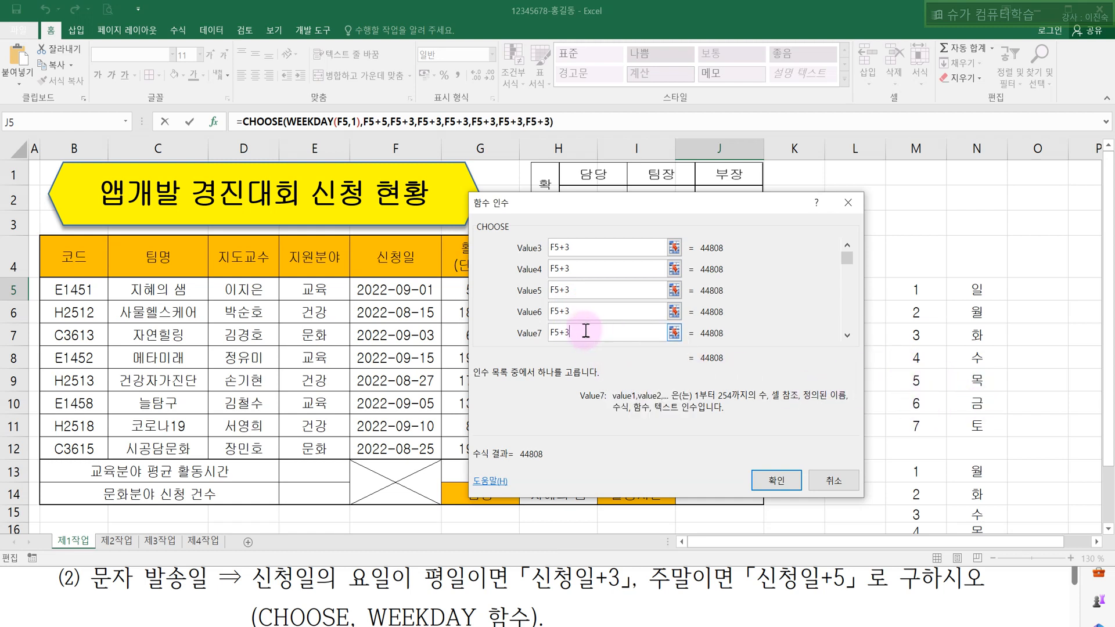
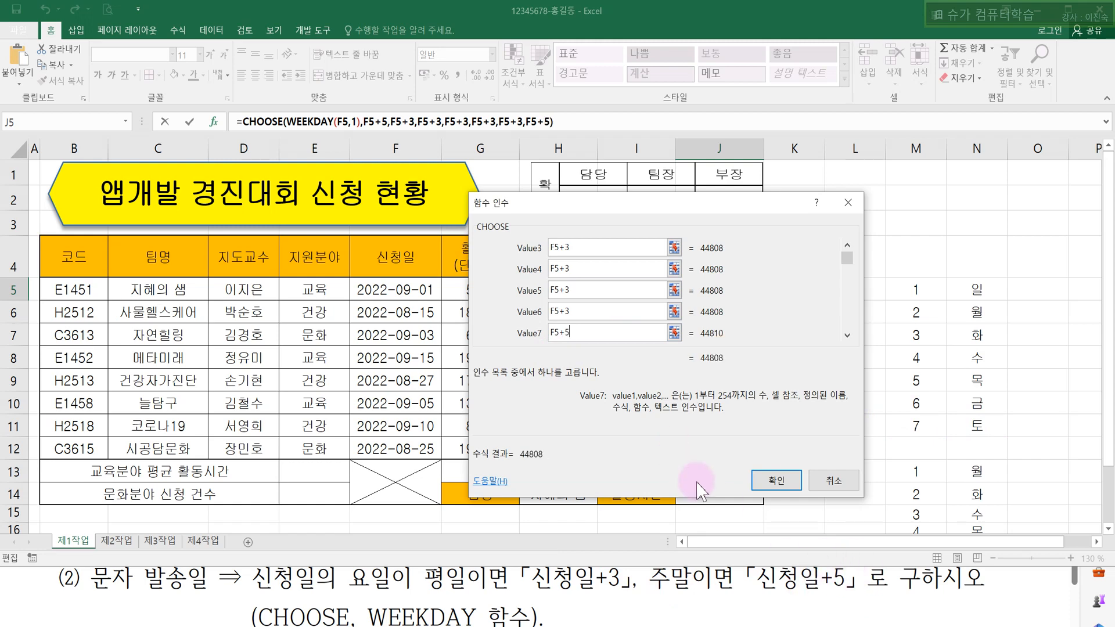
click(777, 480)
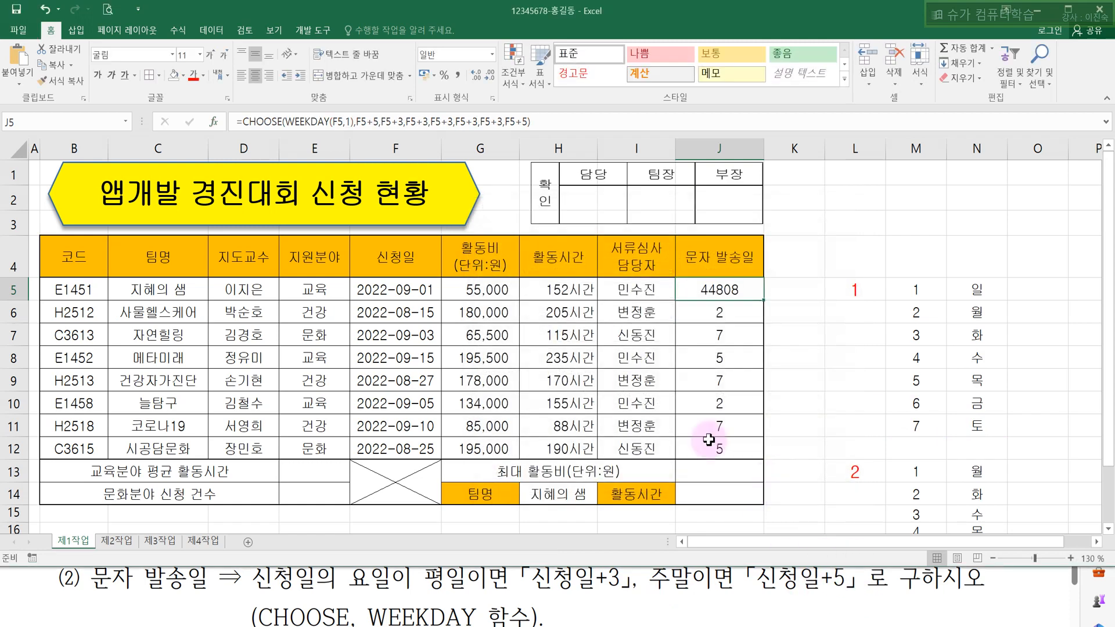
Step: Fill the J5 formula down to J12 and format the 문자 발송일 cells as 간단한 날짜
drag(764, 300, 744, 458)
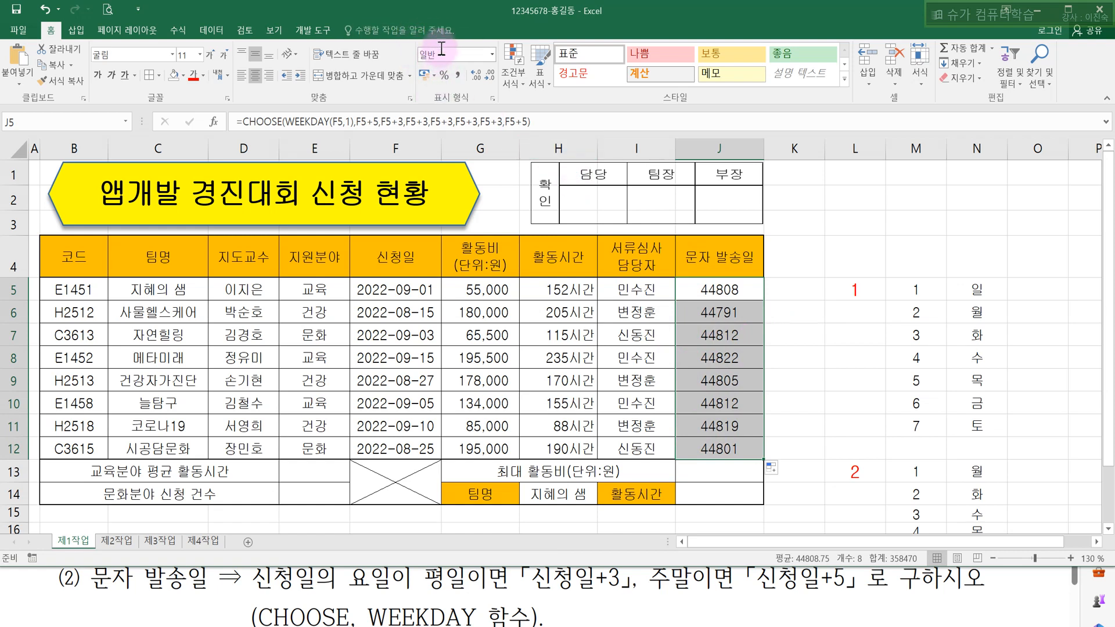
click(492, 54)
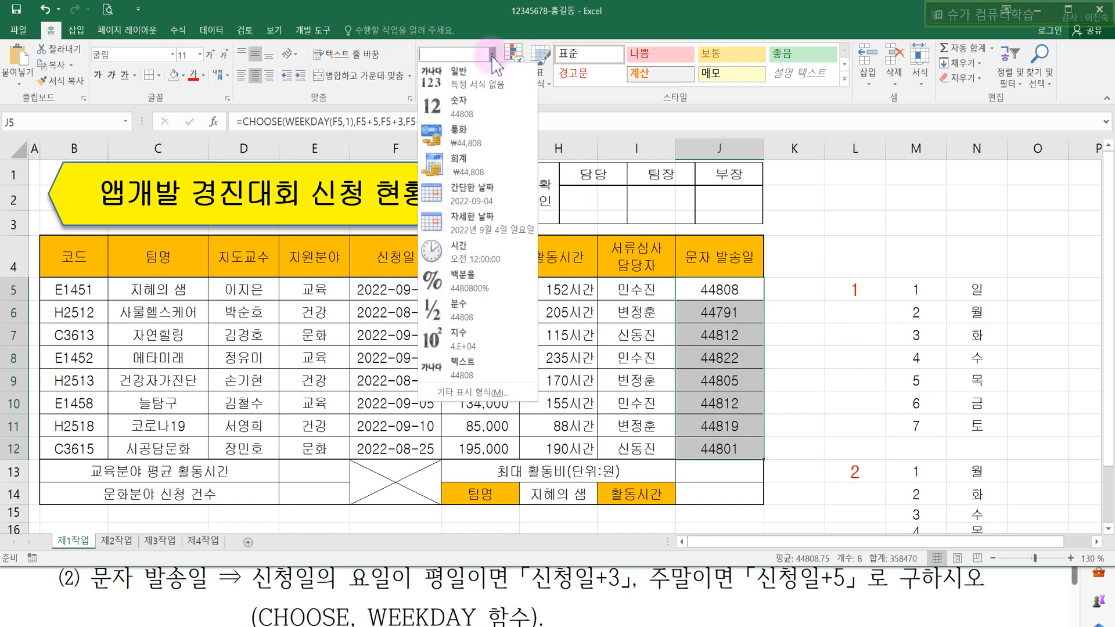
click(473, 189)
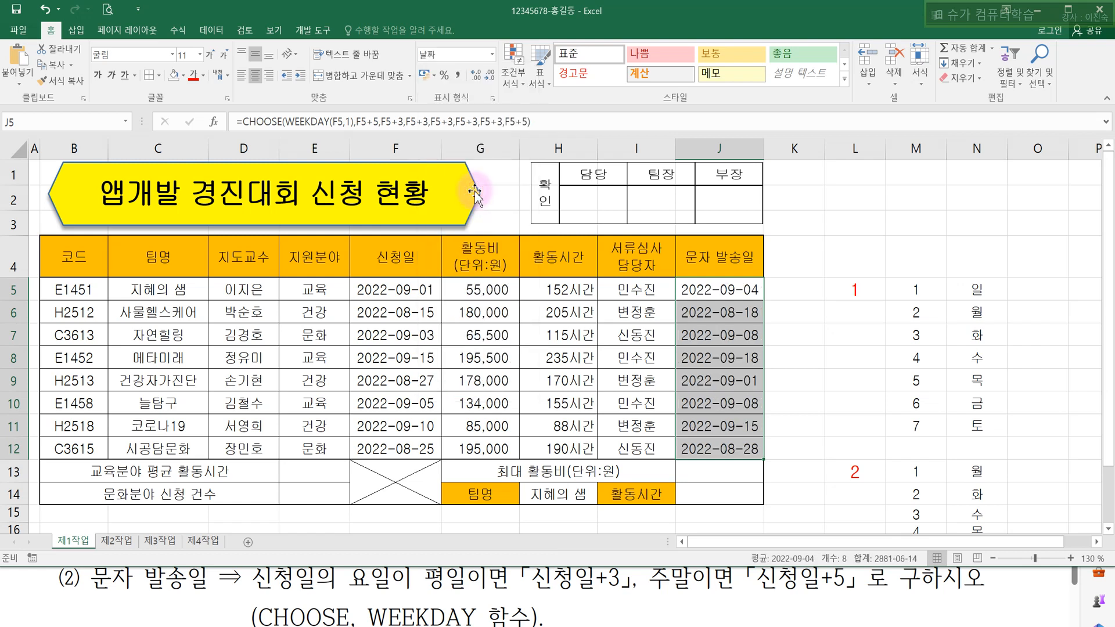
click(421, 296)
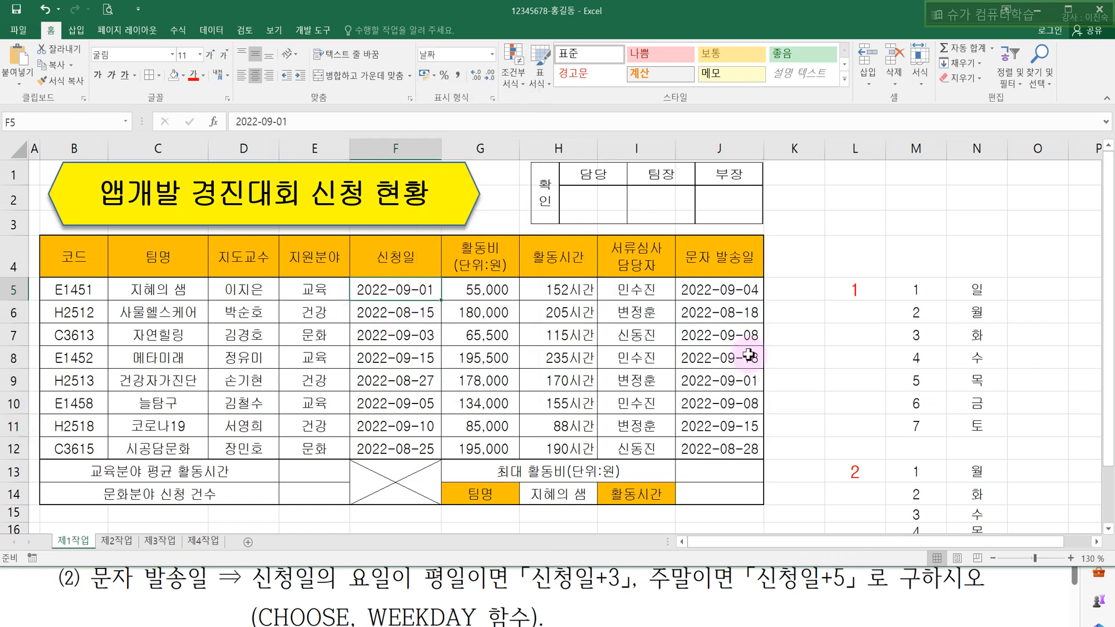
drag(906, 382, 961, 382)
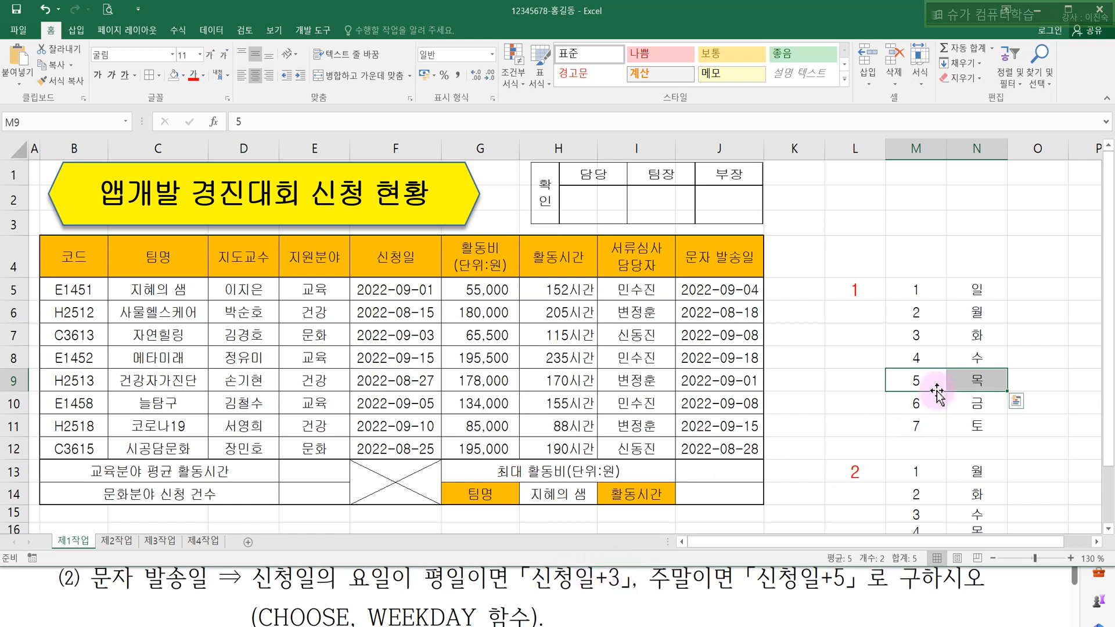
click(751, 288)
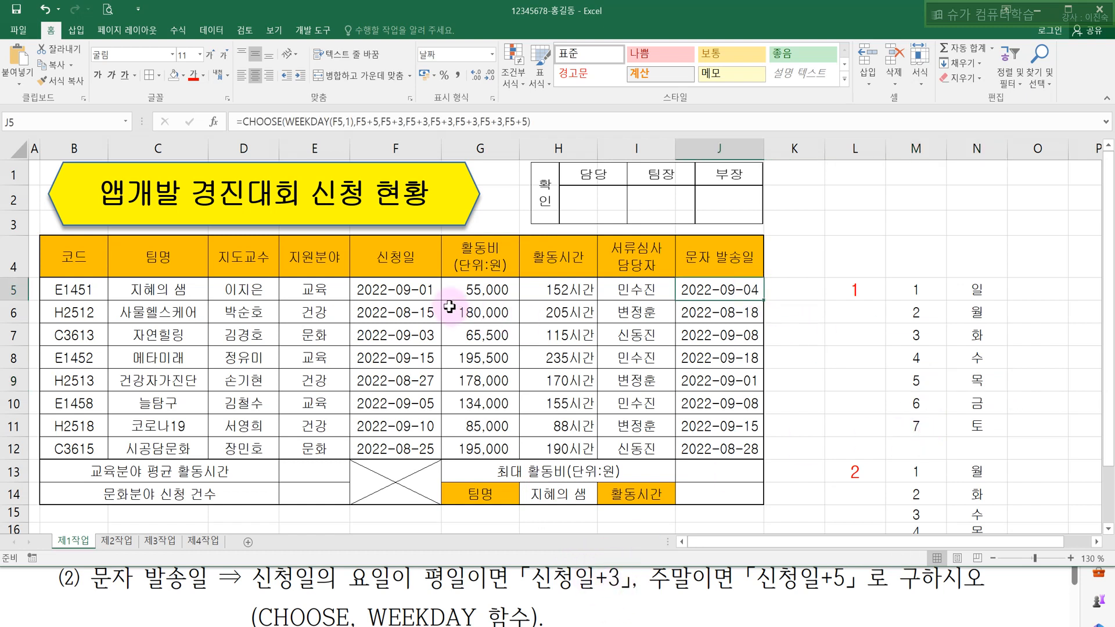
click(405, 316)
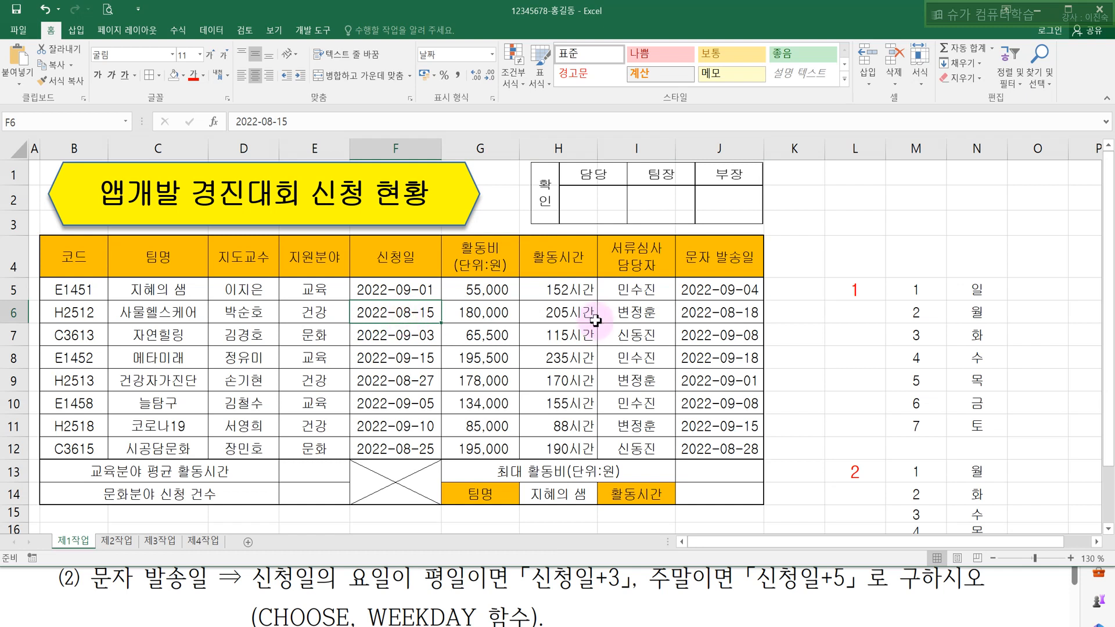
Step: Enter =WEEKDAY(F5,1) in helper cell K5 and fill it down to K12
click(793, 316)
click(802, 286)
text(=we)
key(Down)
key(Tab)
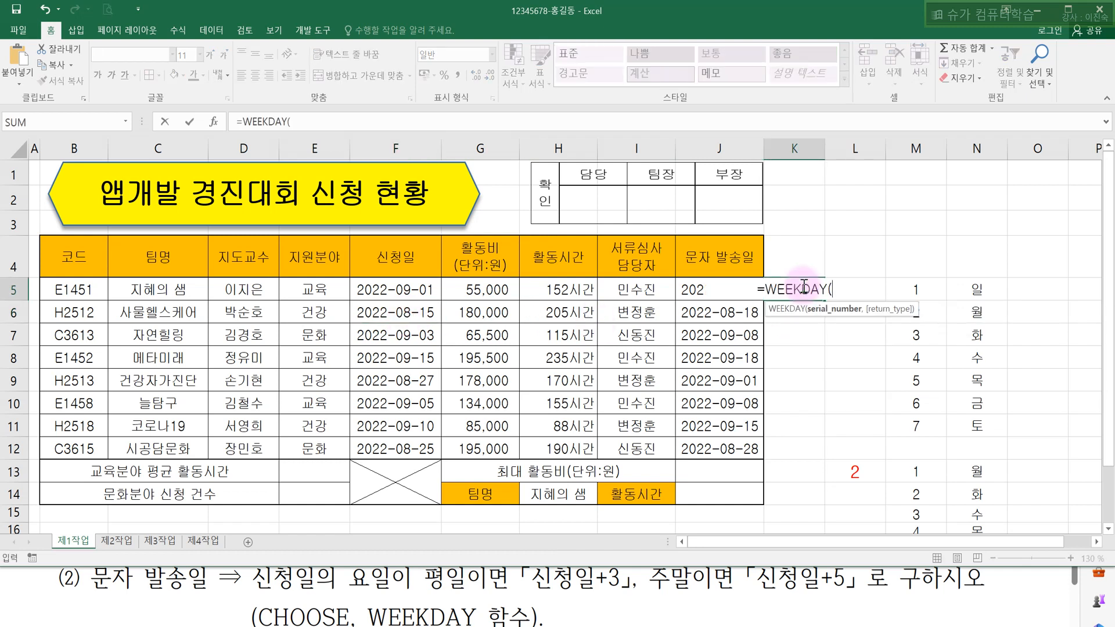
click(413, 287)
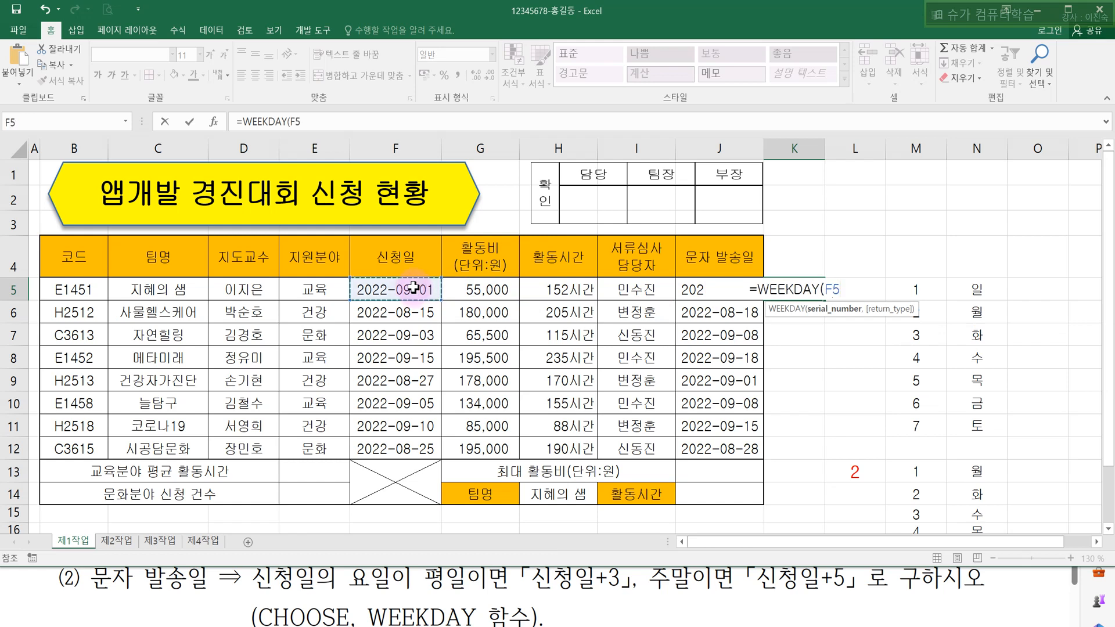
text(,1))
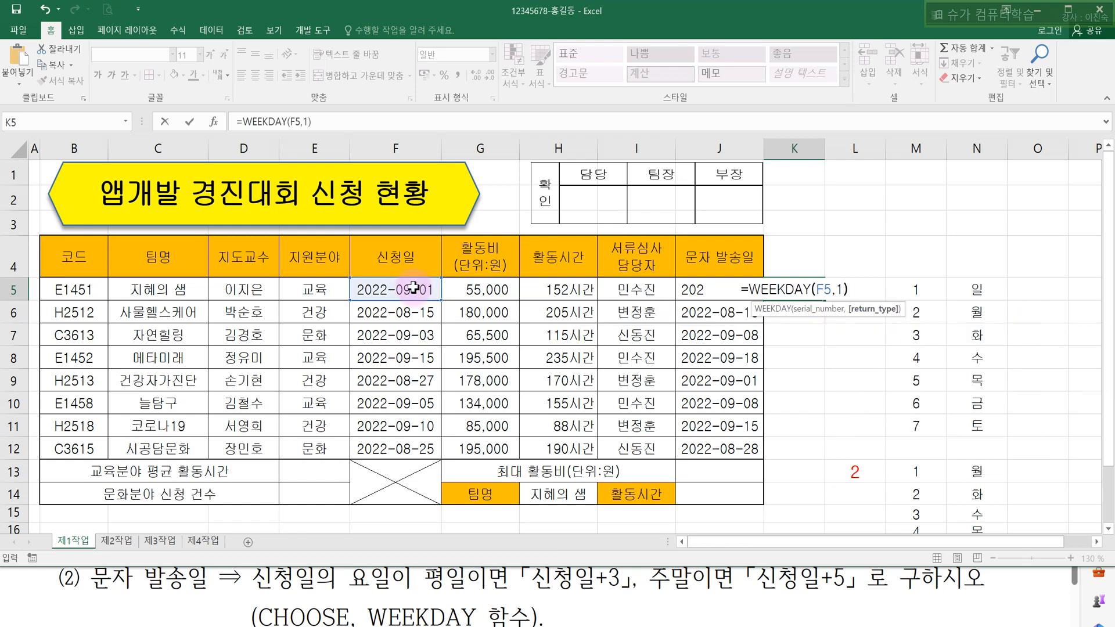
key(Return)
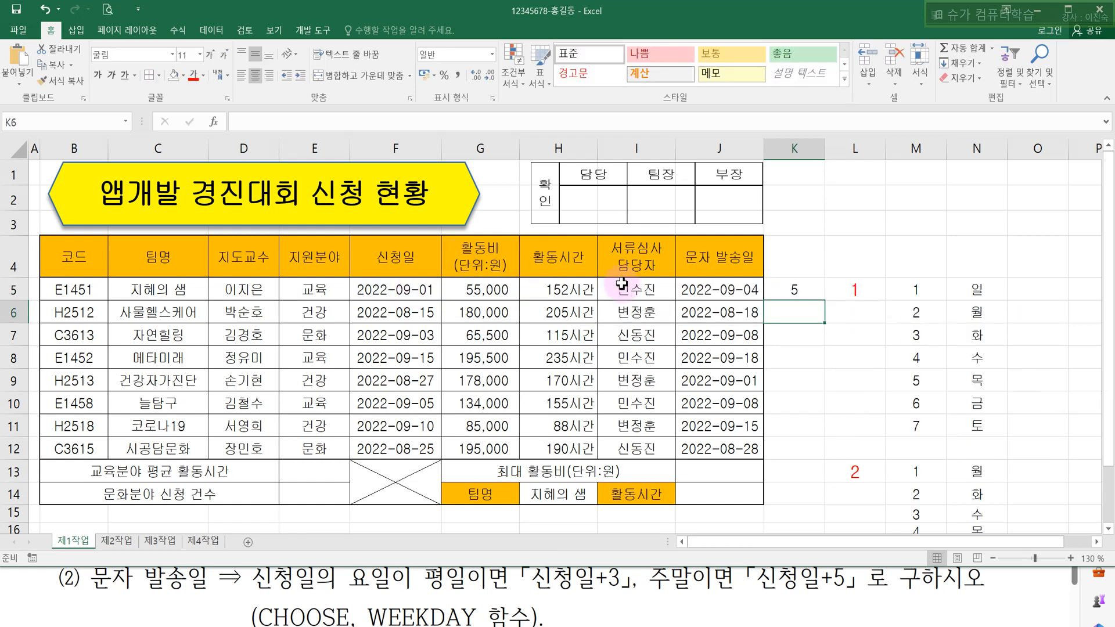
click(795, 288)
drag(824, 300, 794, 459)
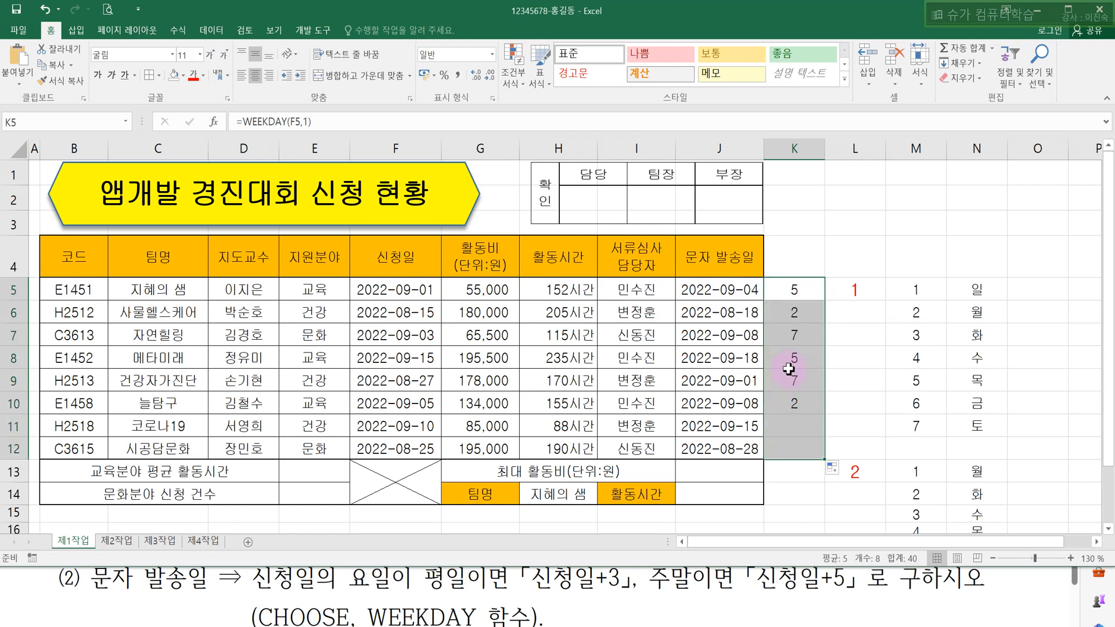
Step: Compare the application dates and 문자 발송일 values in rows 6 and 7 with their weekday numbers and the day list
drag(417, 310, 813, 318)
click(975, 314)
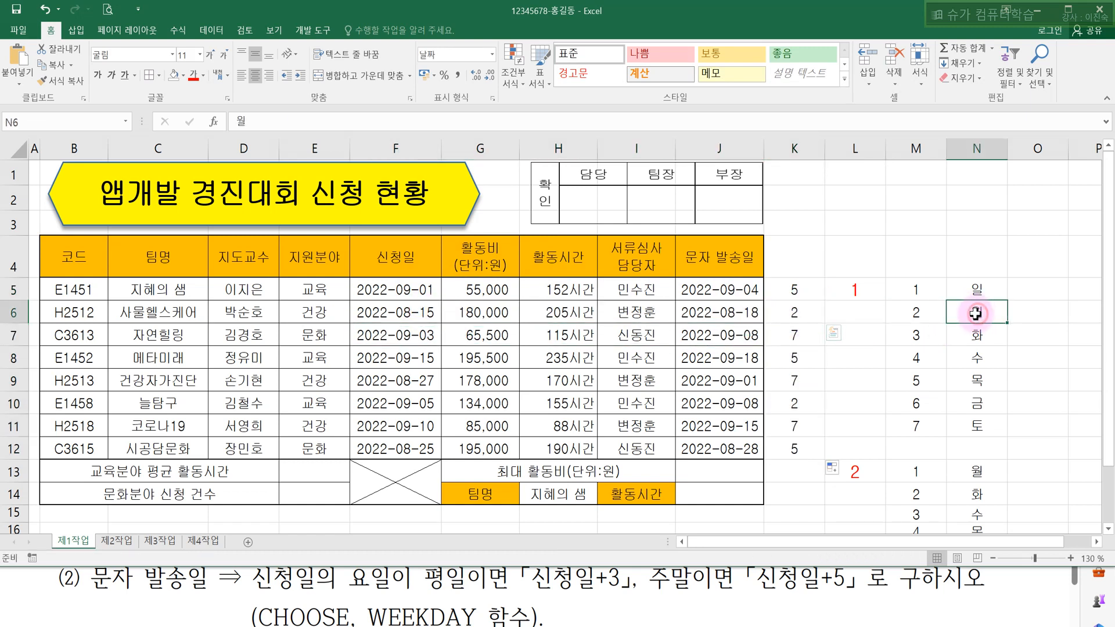
click(720, 313)
click(400, 312)
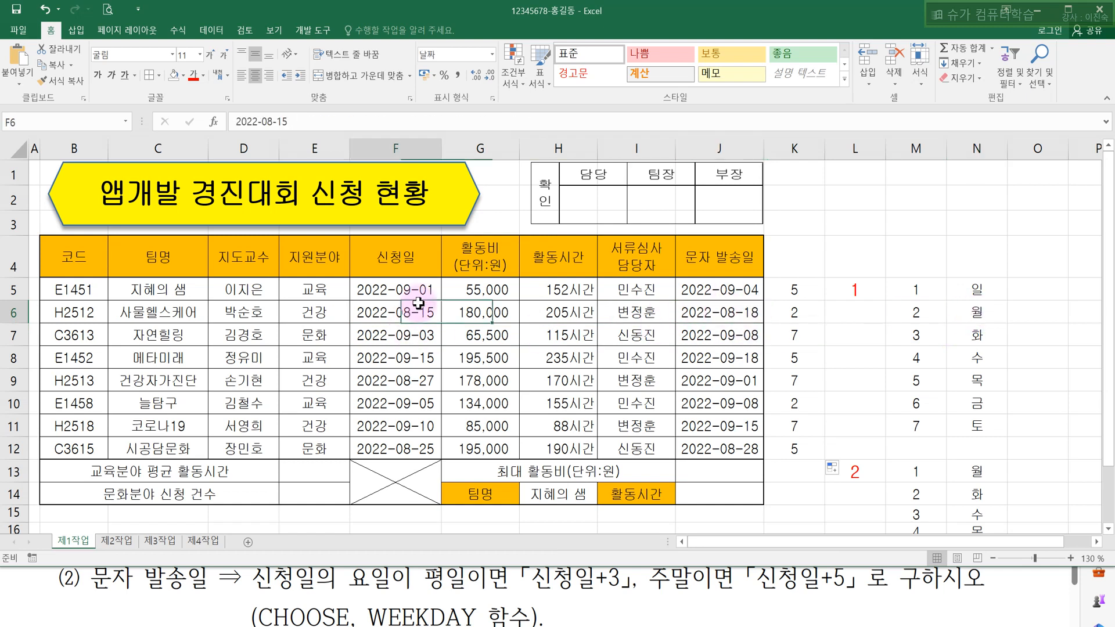
click(743, 312)
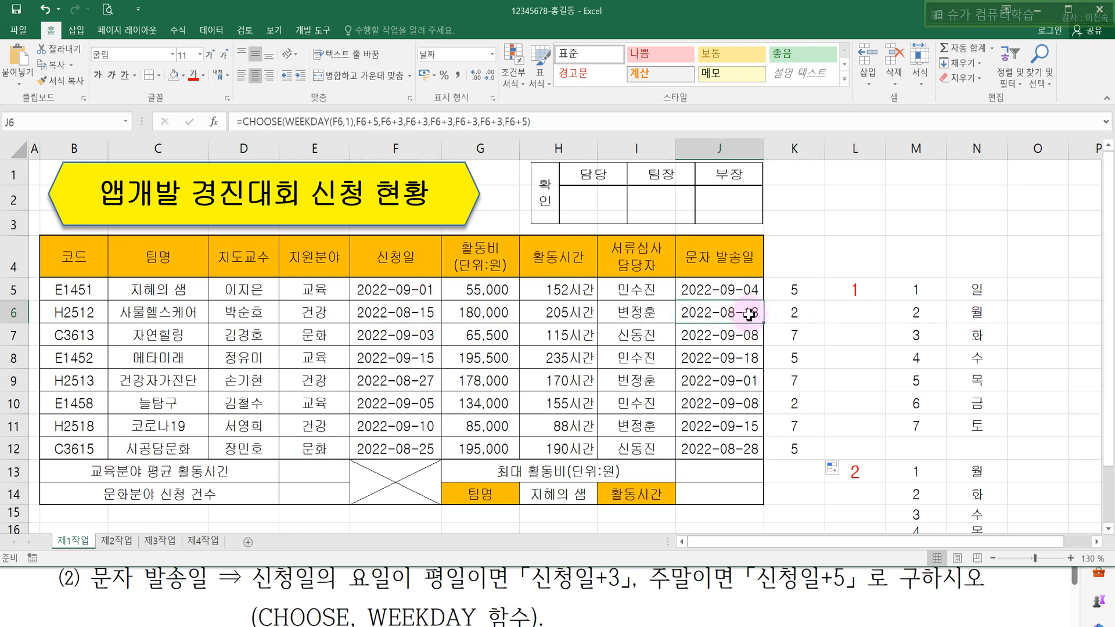
drag(796, 335, 421, 332)
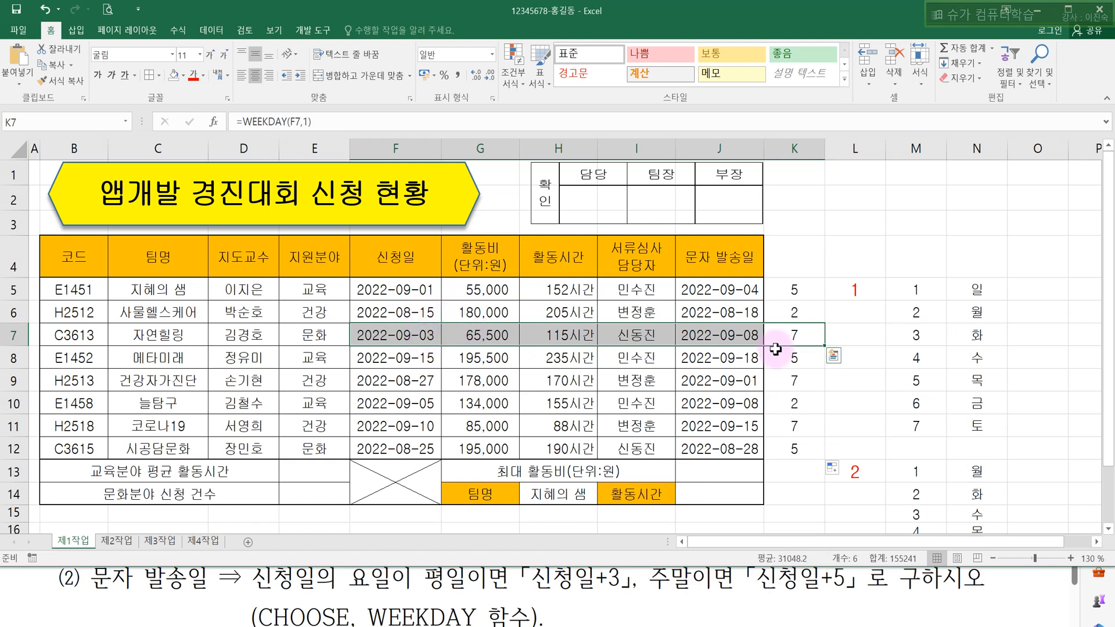
click(734, 335)
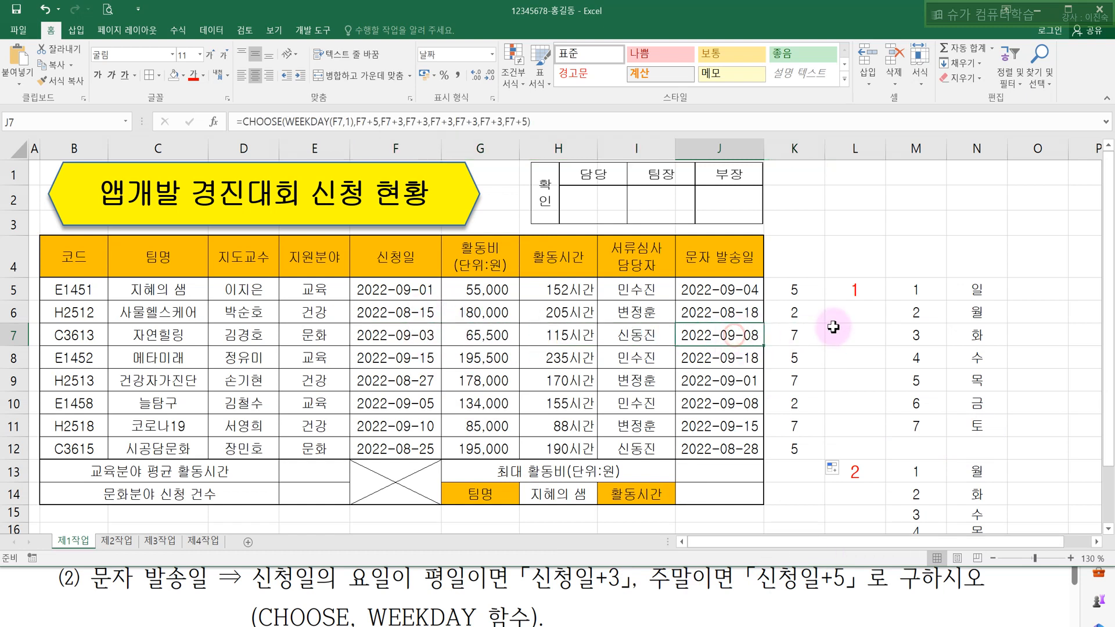
Step: Clear the helper weekday numbers and day lists from K5:N19
click(800, 290)
drag(800, 290, 966, 535)
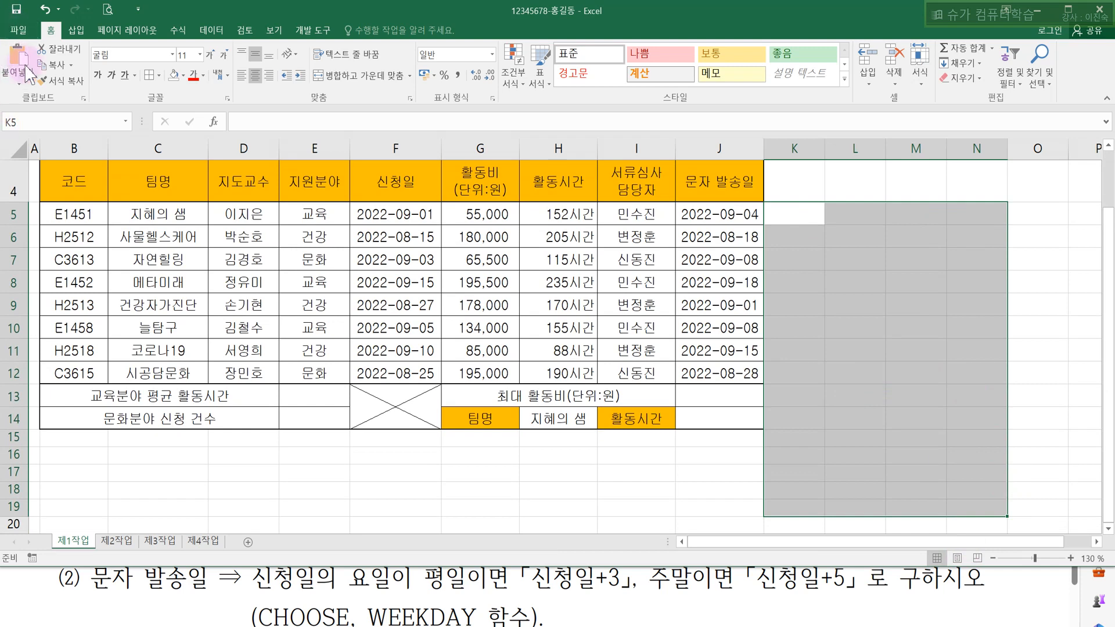
key(Delete)
click(163, 298)
scroll(67, 185, up, 1)
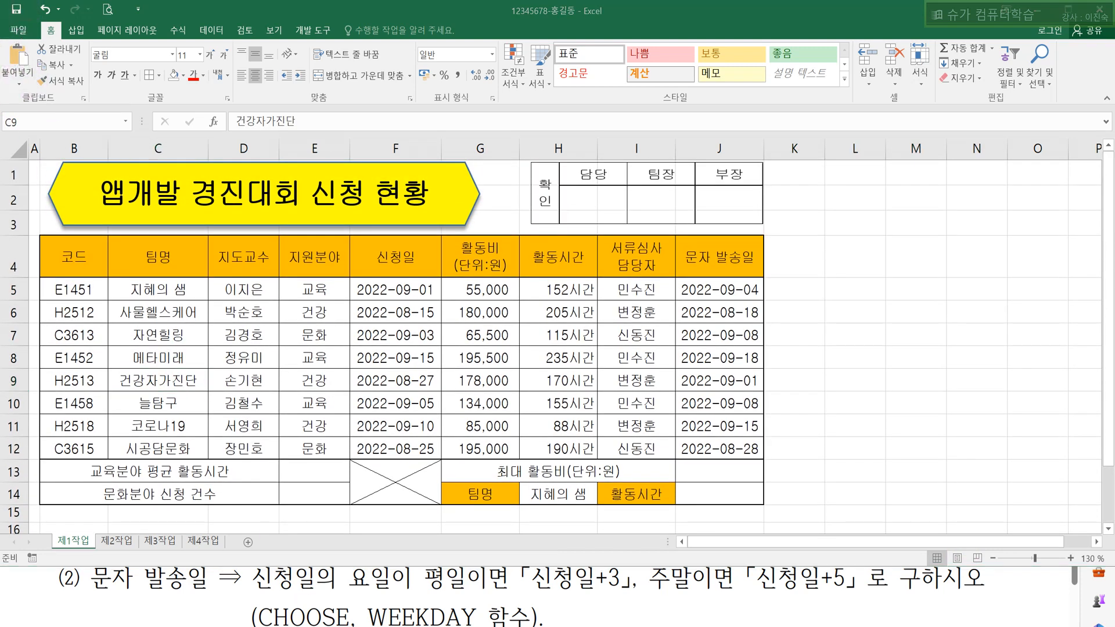
Step: Start a DAVERAGE formula in E13 for 교육분야 평균 활동시간 and open its function arguments clear of the source table
click(313, 478)
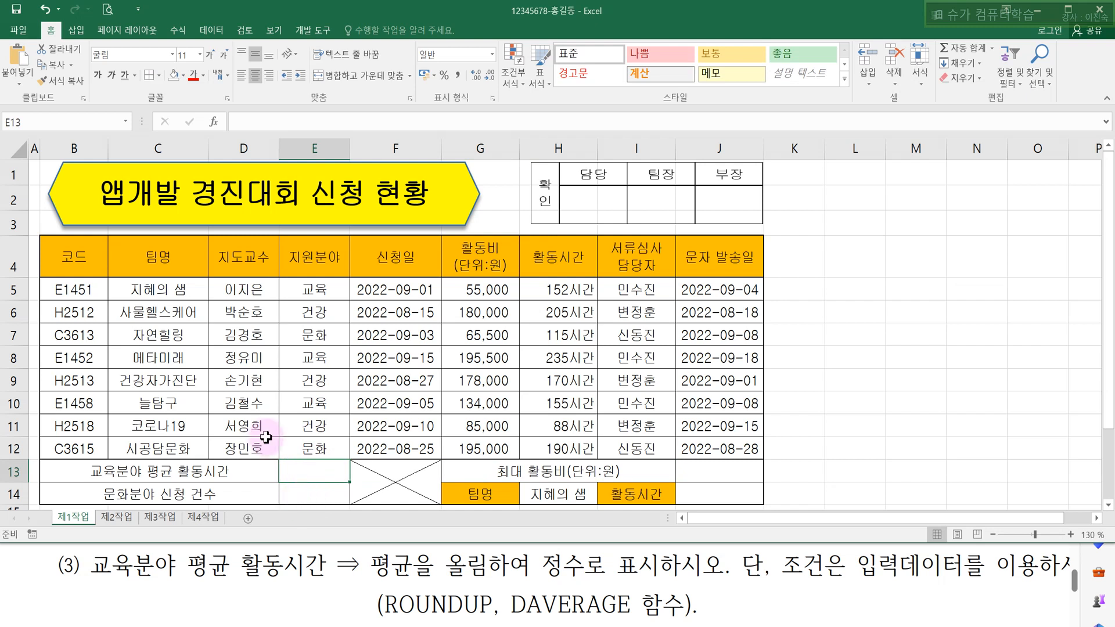
click(298, 122)
text(=D)
key(Down)
key(Down)
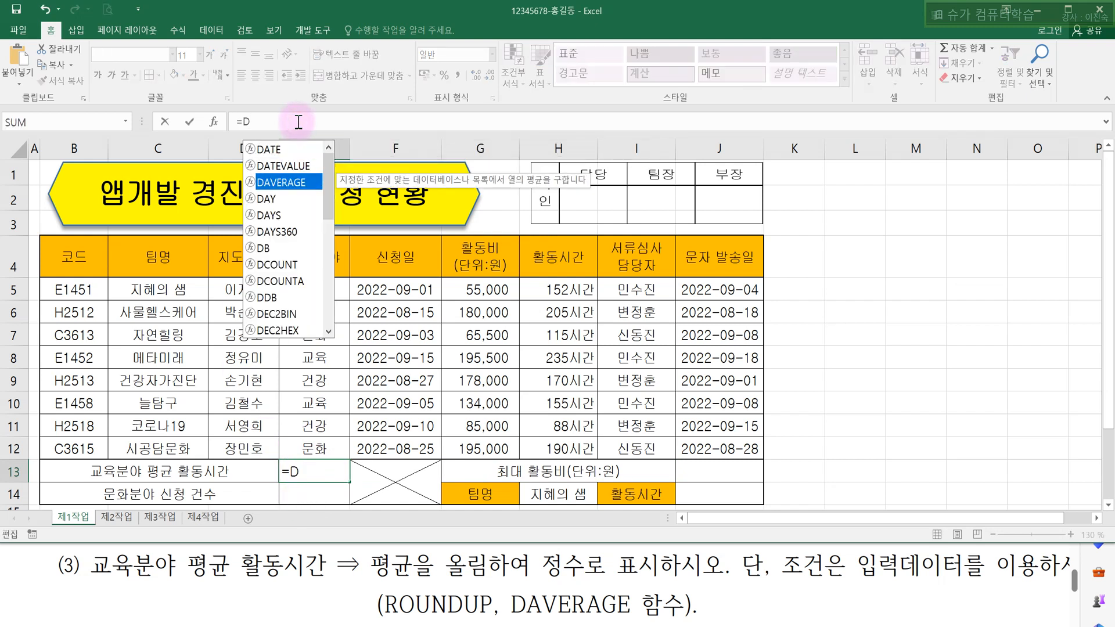
double_click(305, 183)
click(216, 123)
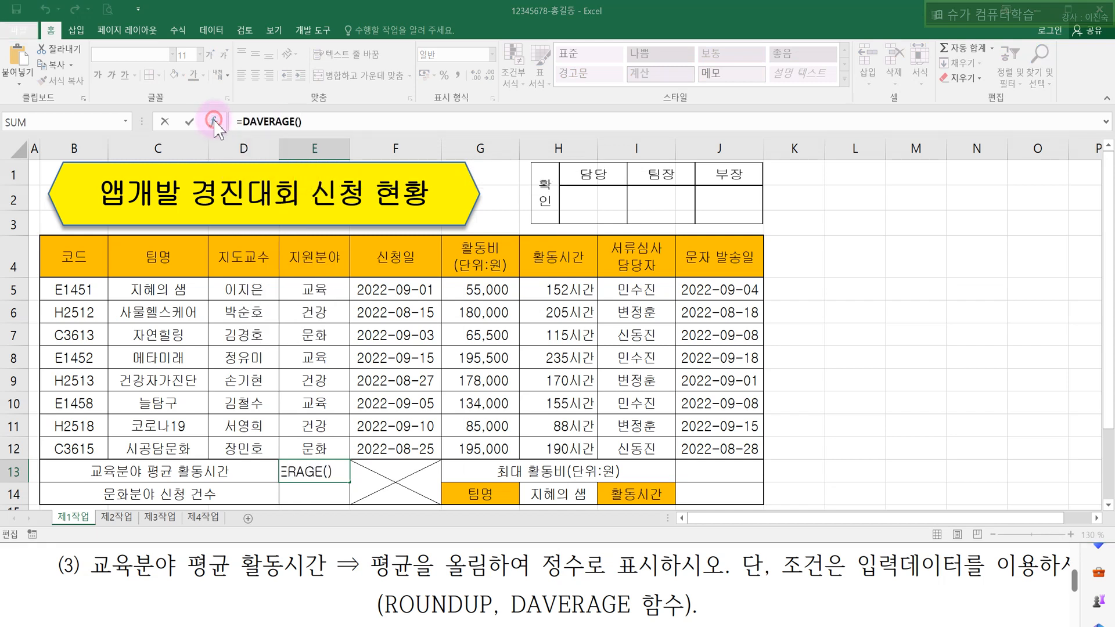
drag(584, 230, 617, 224)
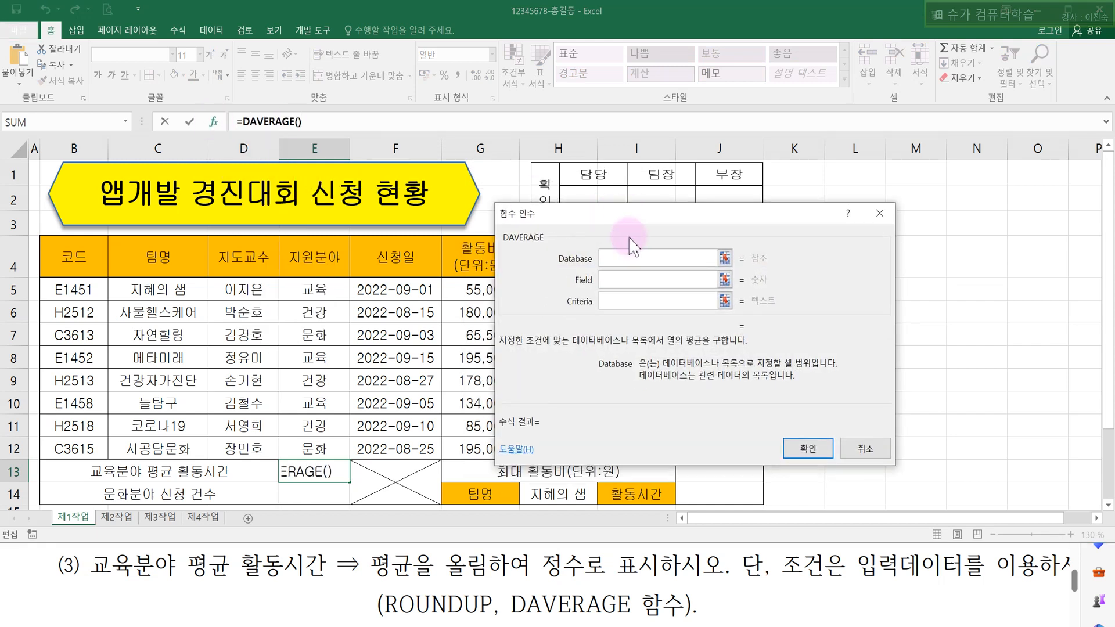
drag(592, 215, 720, 225)
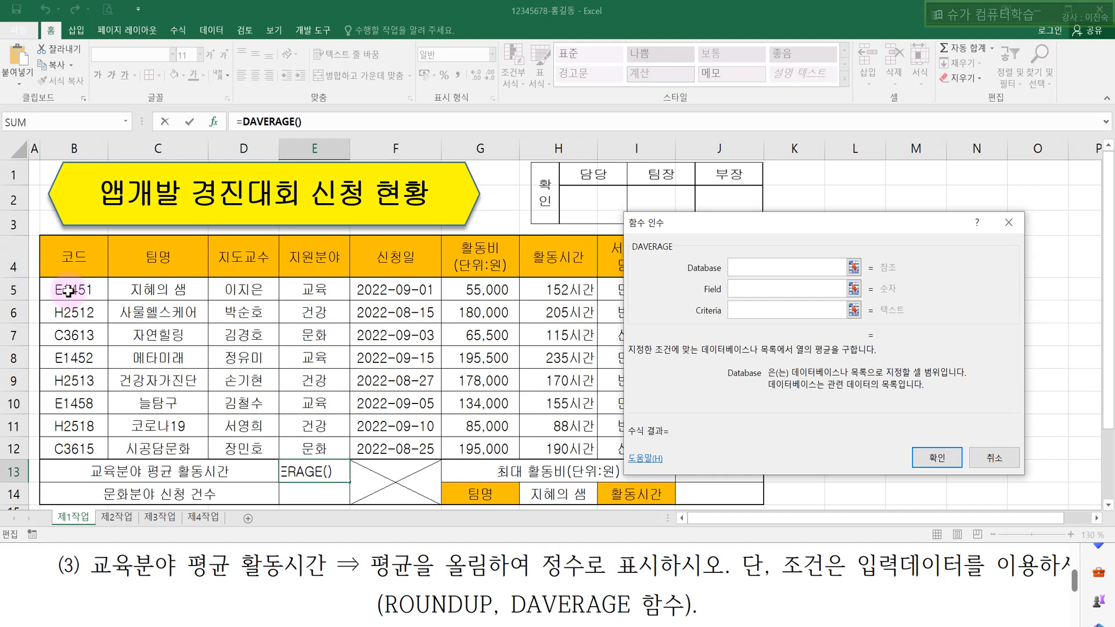
Step: Set the DAVERAGE arguments to Database B4:H12, Field H4 and Criteria E4:E5, and confirm the formula
click(81, 267)
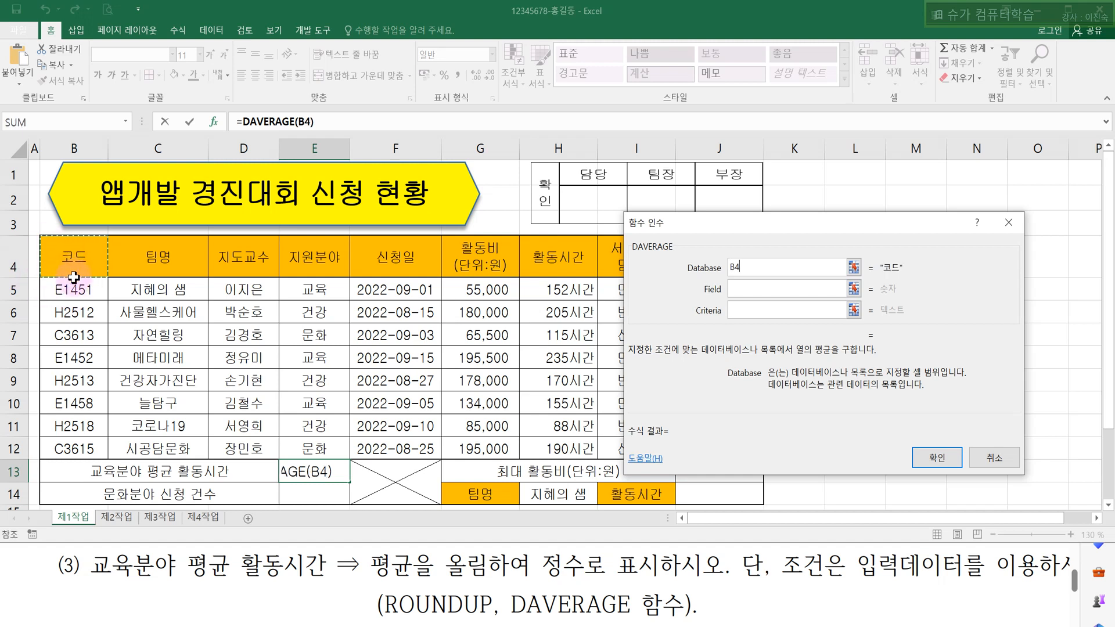
drag(78, 266, 552, 450)
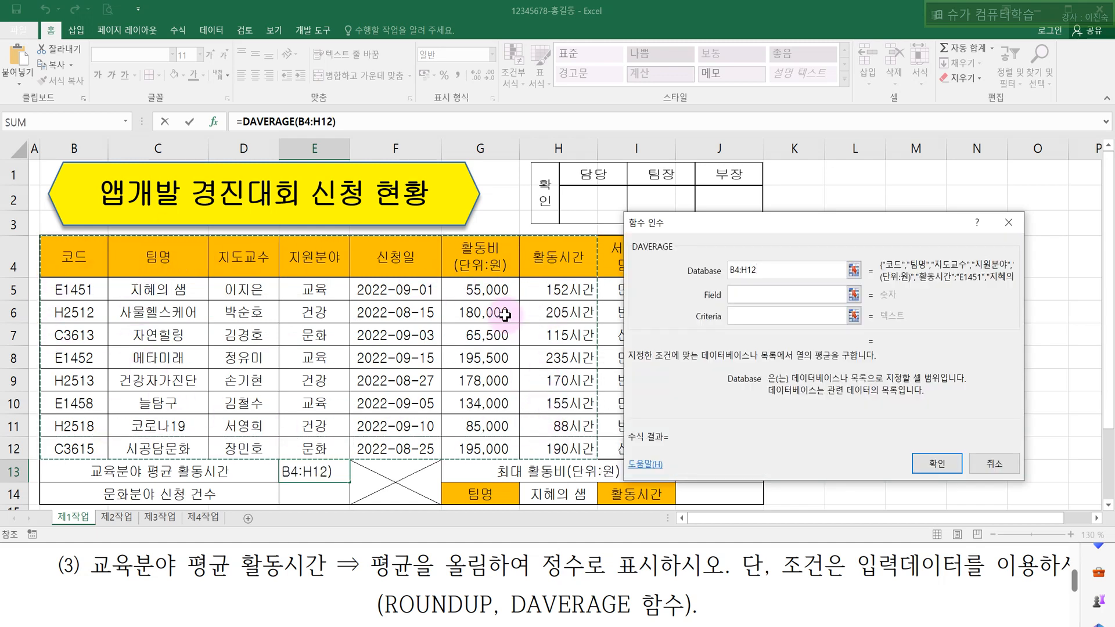
click(759, 295)
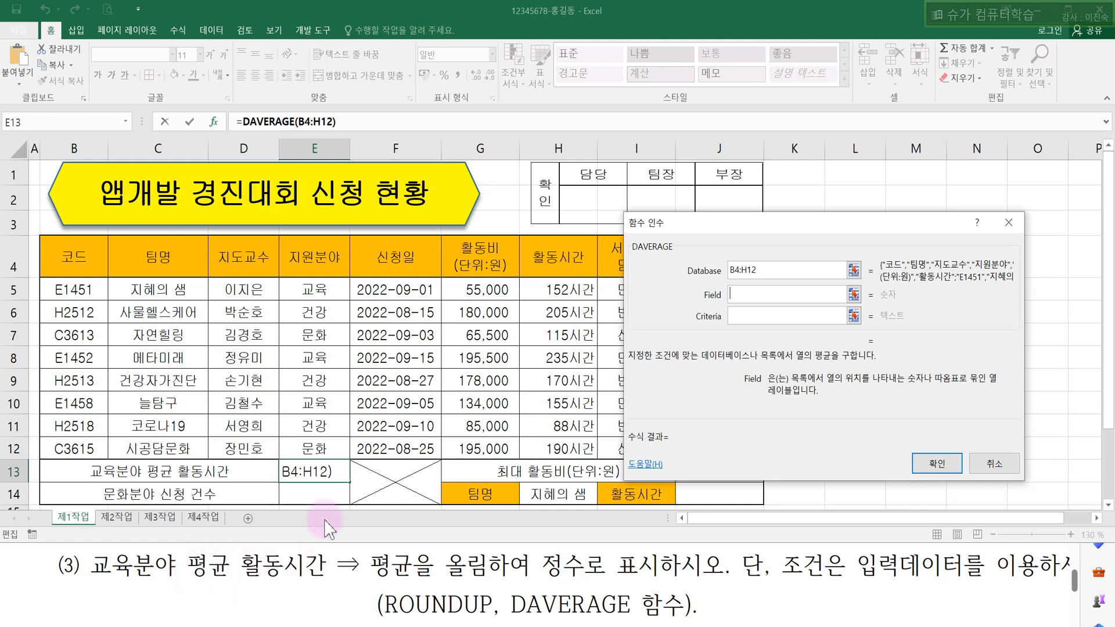
click(554, 250)
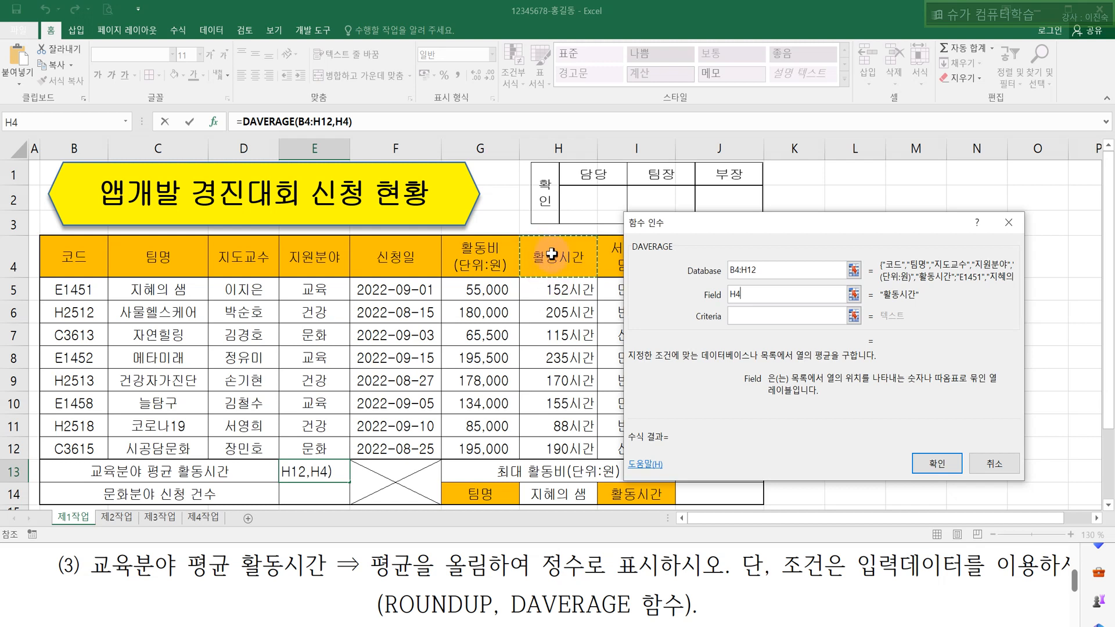
click(747, 316)
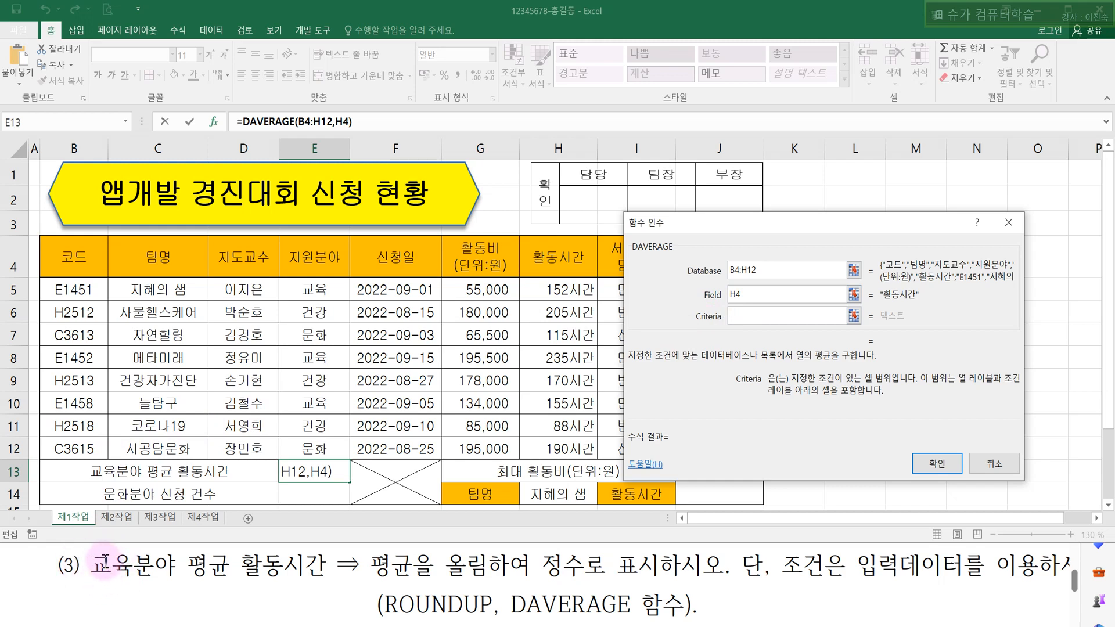
drag(316, 260, 316, 290)
click(326, 257)
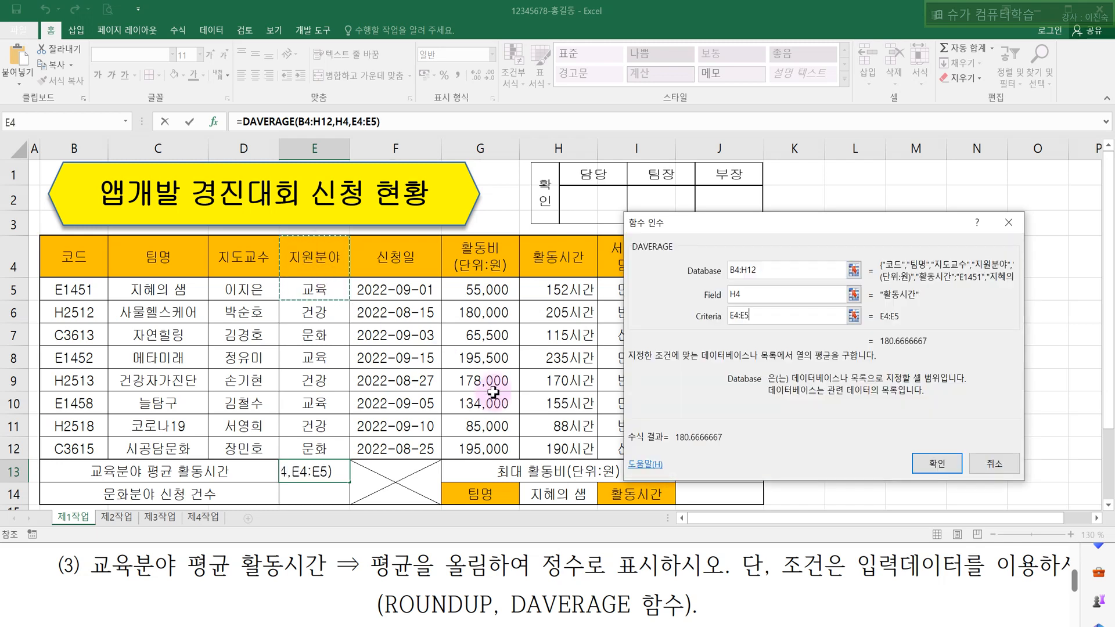
click(935, 467)
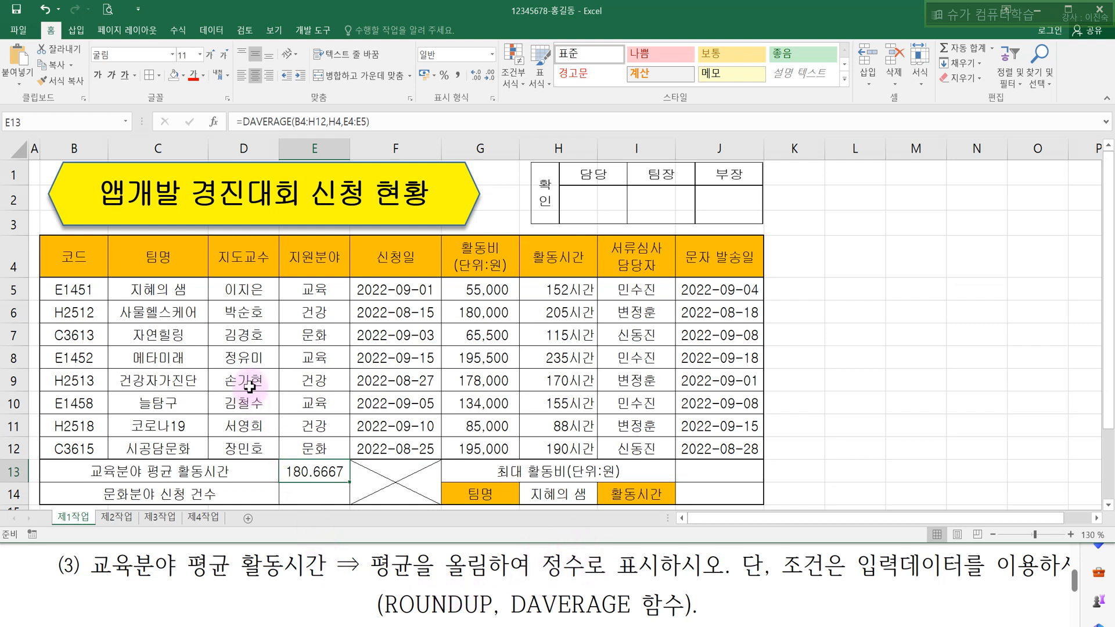
Step: Wrap the DAVERAGE formula in E13 in ROUNDUP and open the ROUNDUP function arguments
click(245, 121)
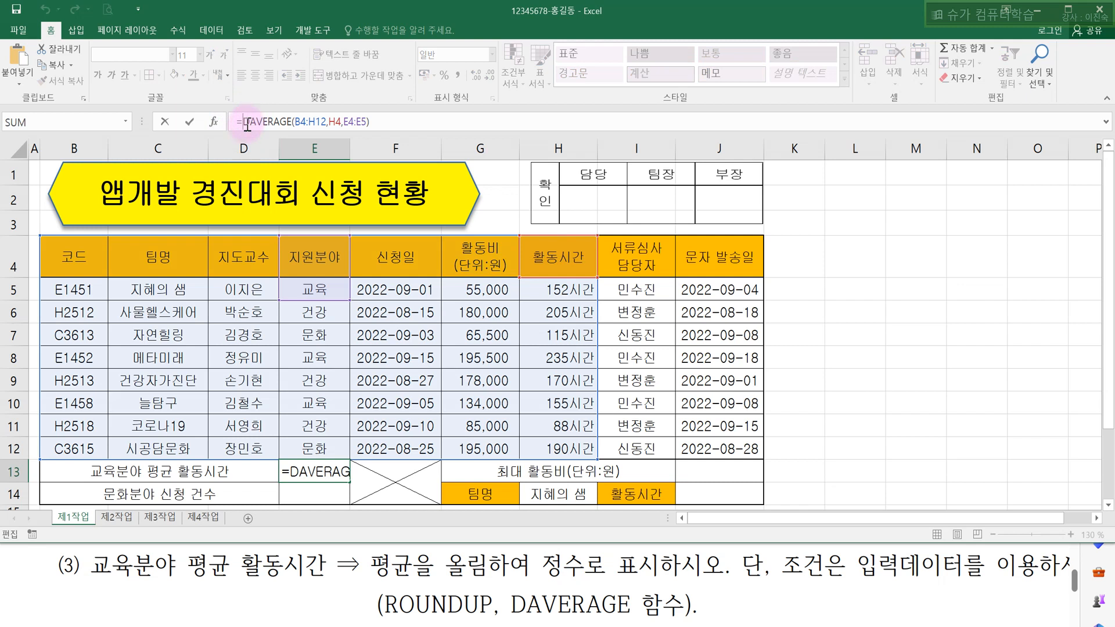
text(R)
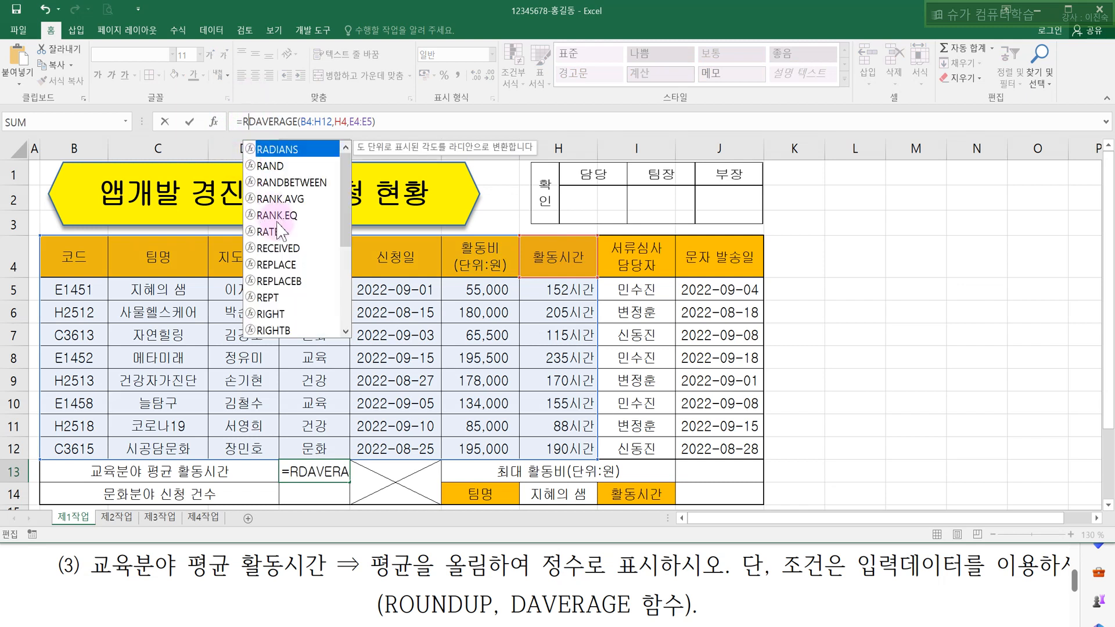
text(O)
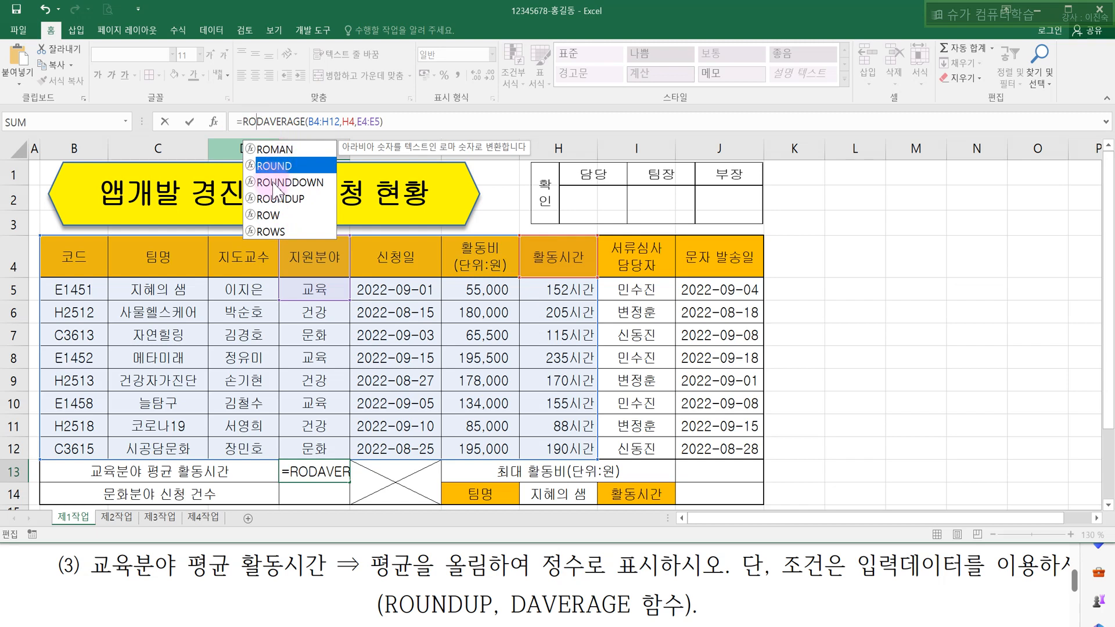
click(275, 183)
click(282, 198)
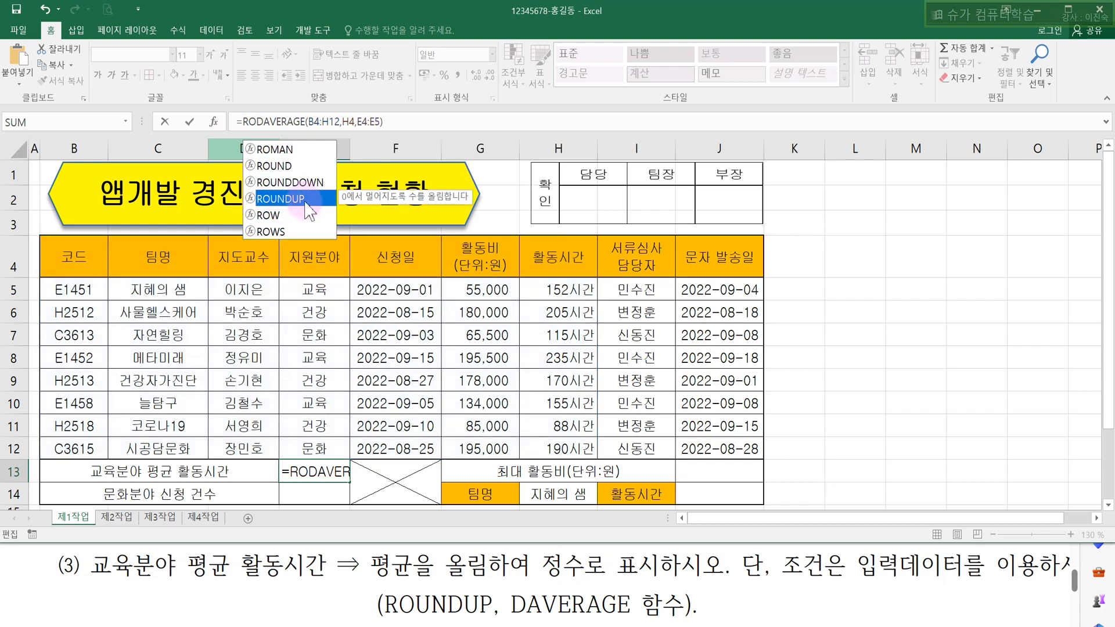
double_click(297, 202)
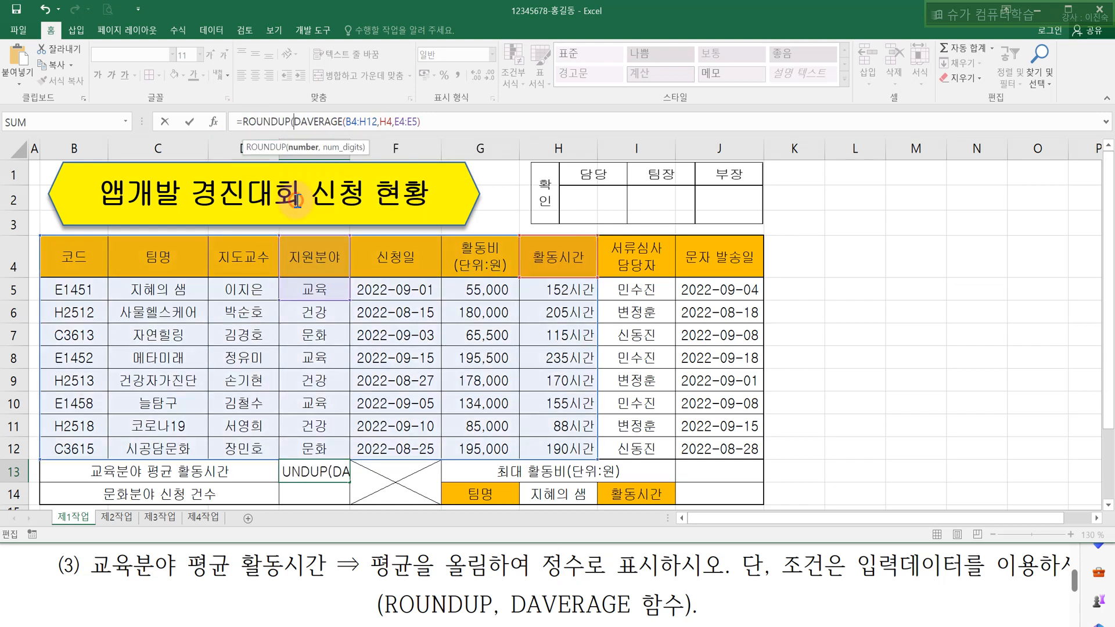
click(271, 123)
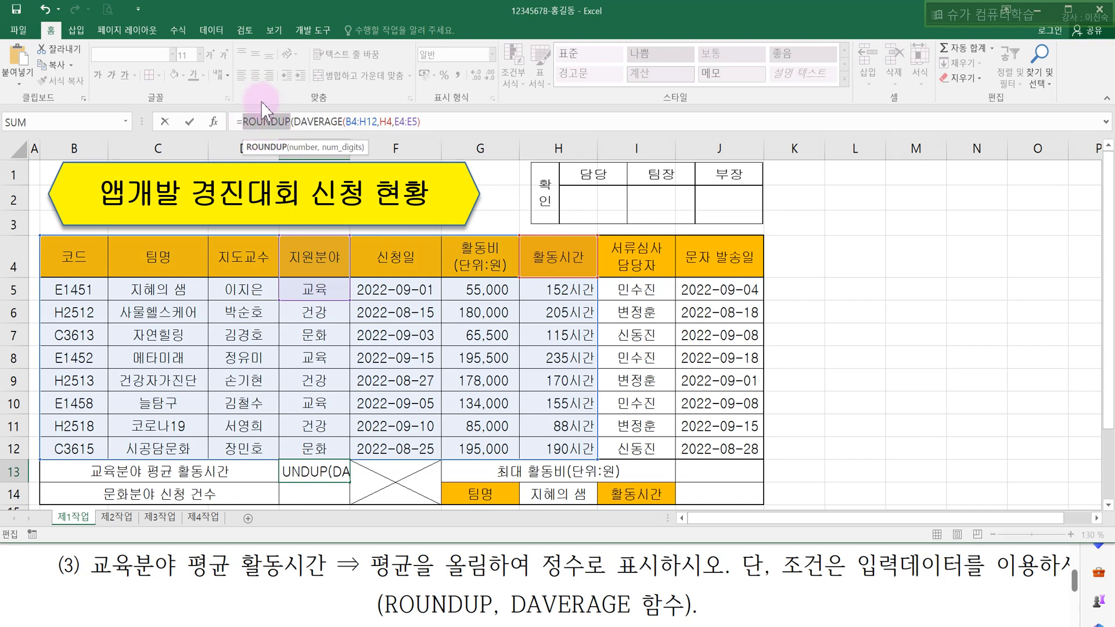
click(213, 122)
click(719, 304)
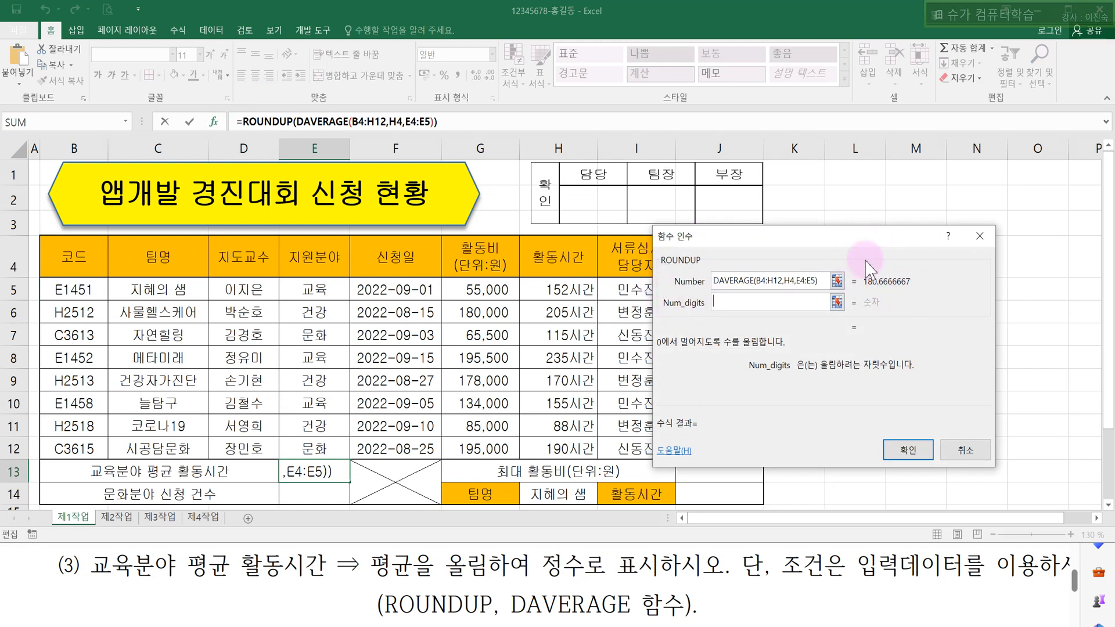
Step: Try 1 and 2 as the Num_digits argument of ROUNDUP
click(786, 299)
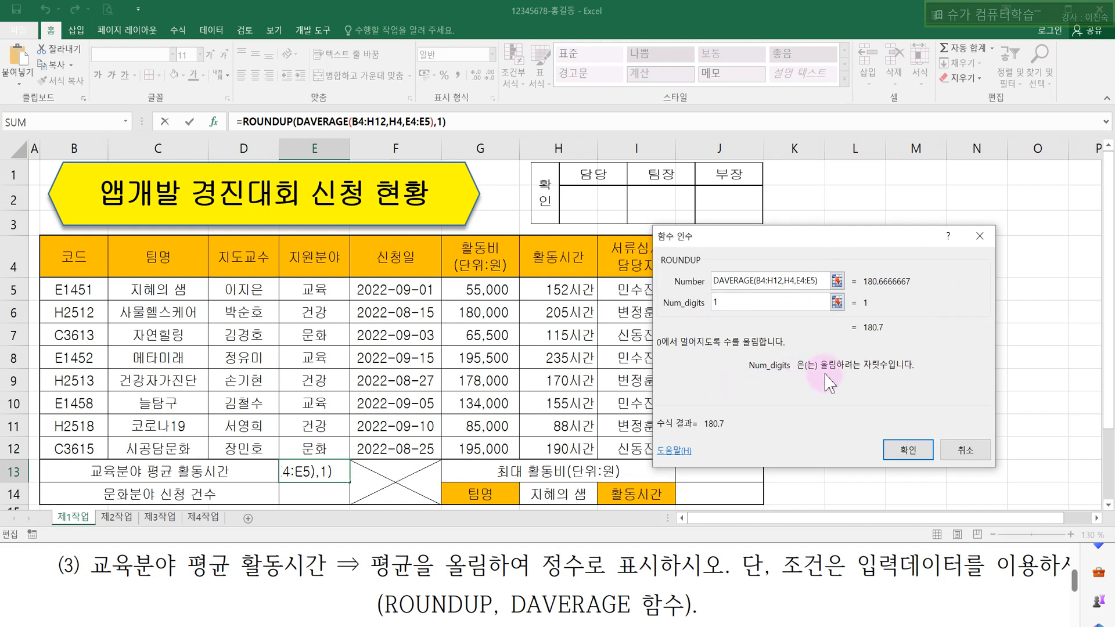
key(BackSpace)
text(2)
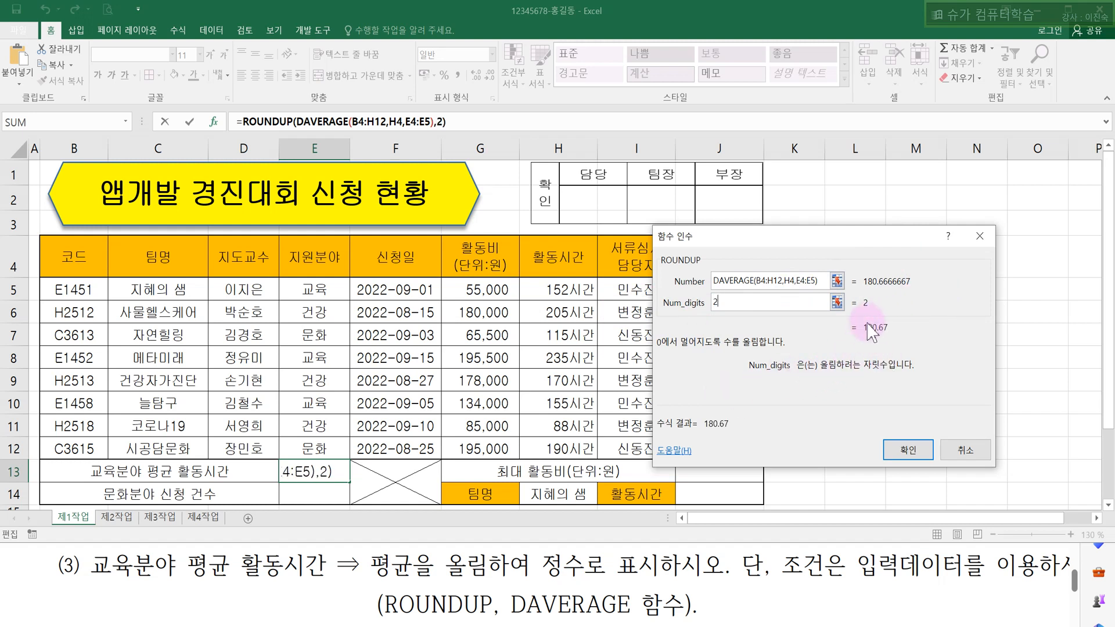
Step: Set the ROUNDUP Num_digits argument to 0 and confirm the formula in E13
key(BackSpace)
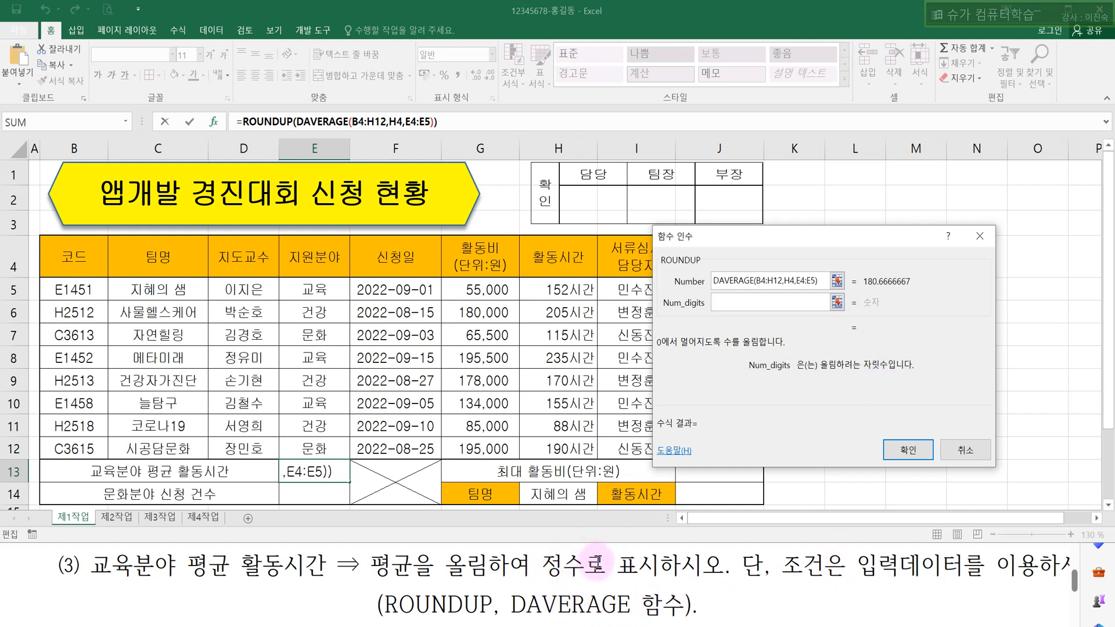
text(0)
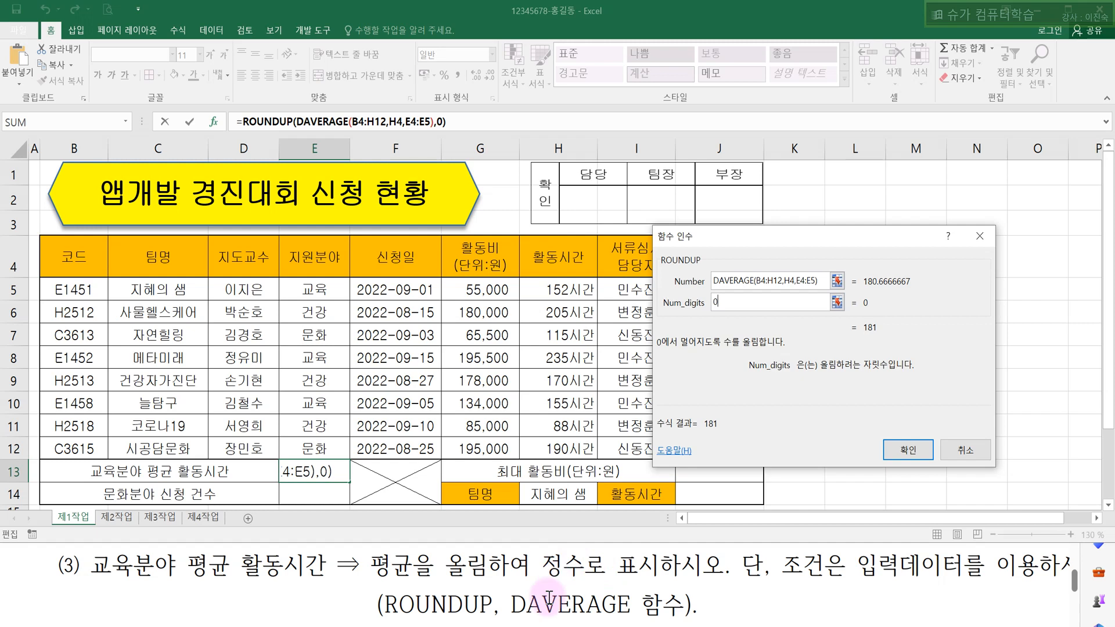
click(908, 449)
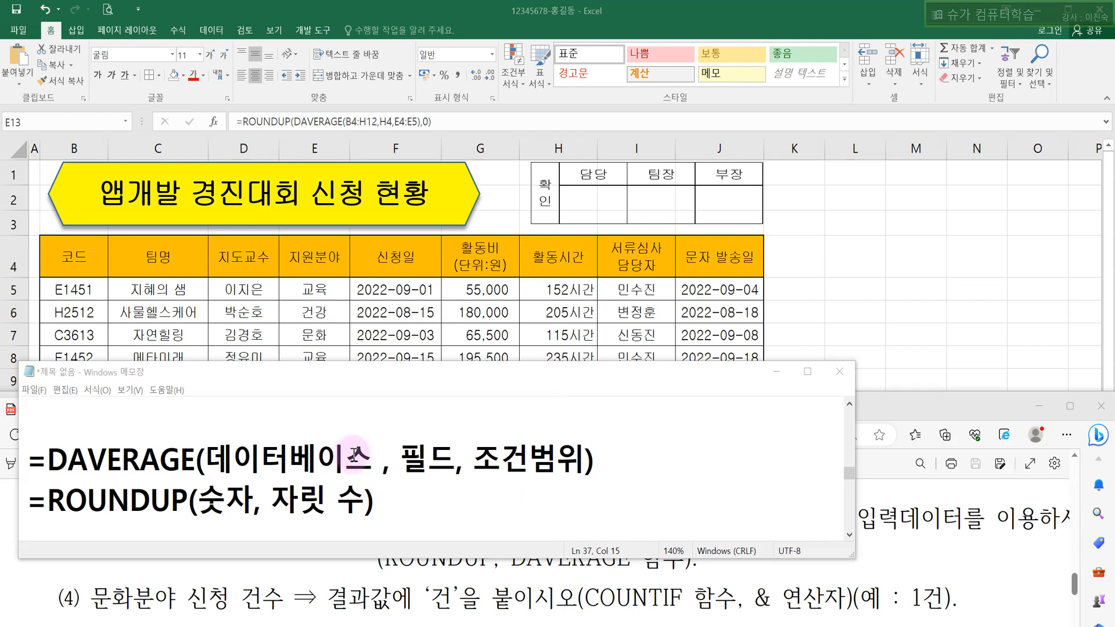
Step: Review the argument syntax of DAVERAGE and ROUNDUP in the Notepad notes
drag(205, 459, 572, 462)
click(572, 462)
drag(198, 499, 357, 514)
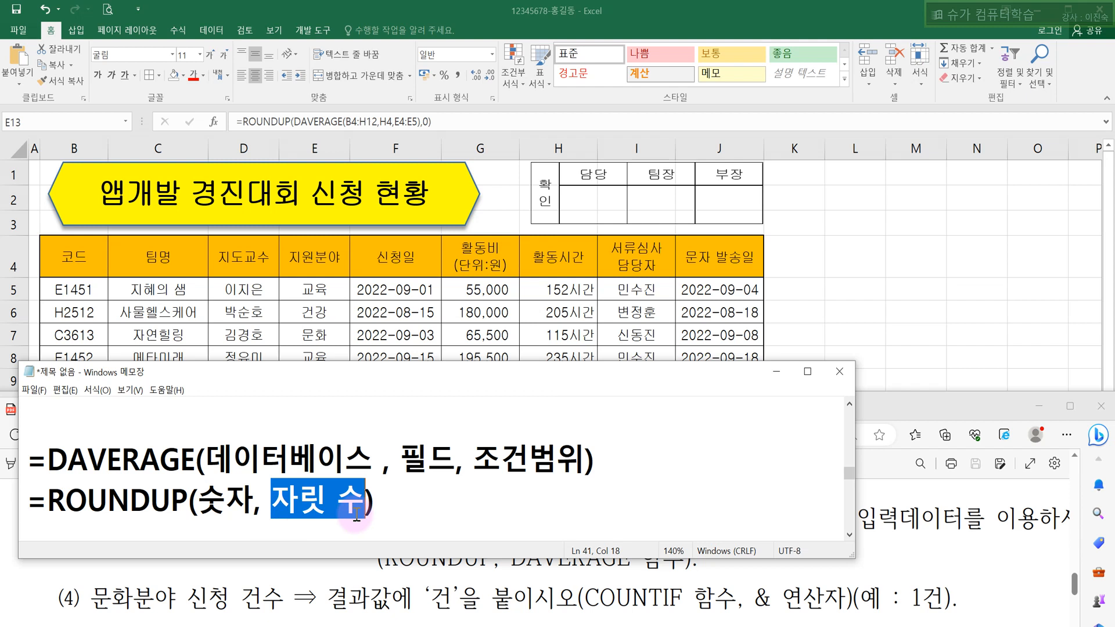
click(334, 522)
scroll(325, 476, up, 1)
click(299, 500)
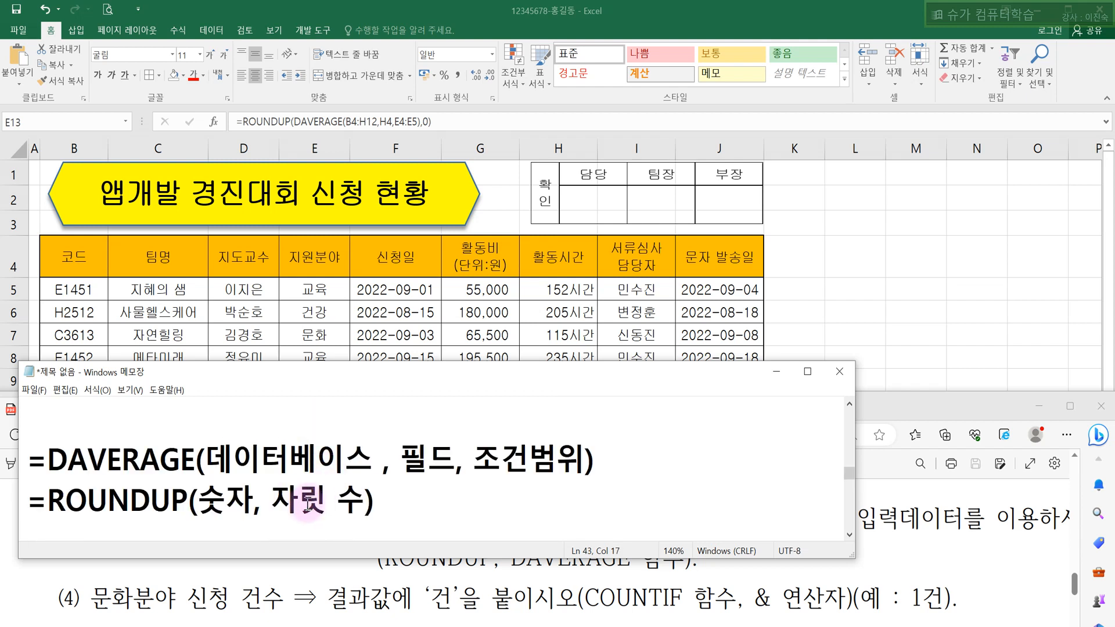
drag(273, 501, 366, 504)
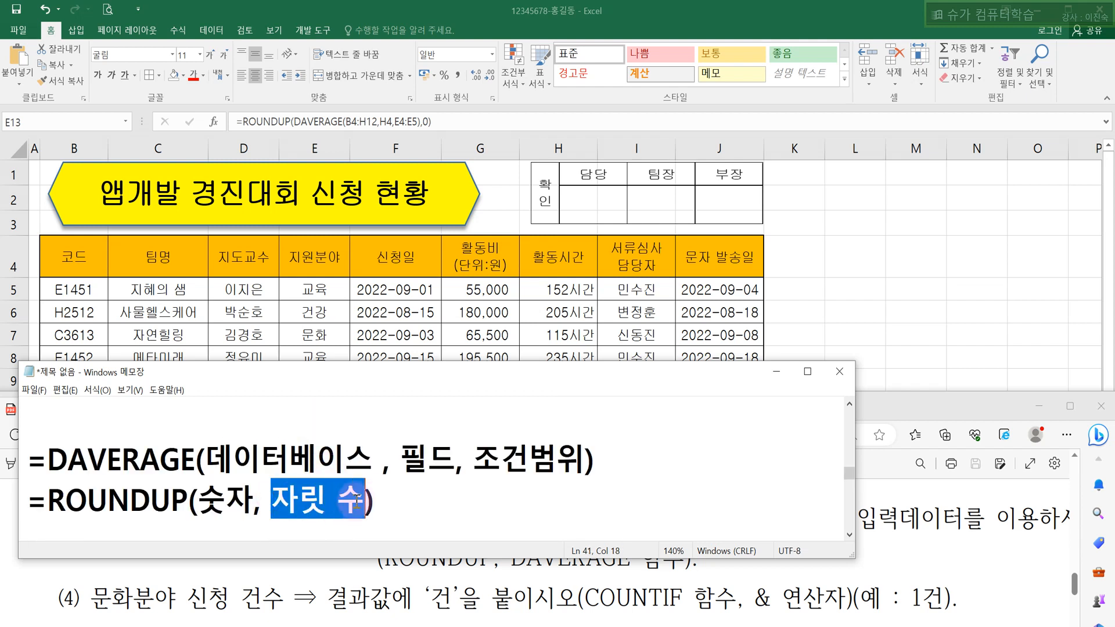
click(405, 507)
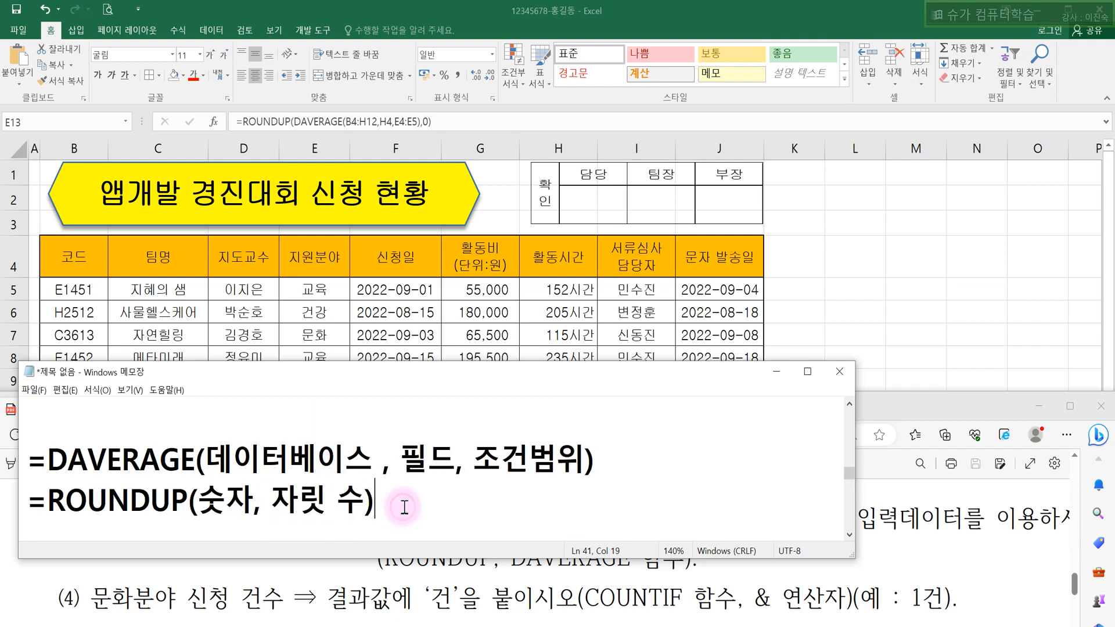
Step: Read task (4) on 문화분야 신청 건수 in the PDF and locate the 문화 entries in the 지원분야 column
click(903, 400)
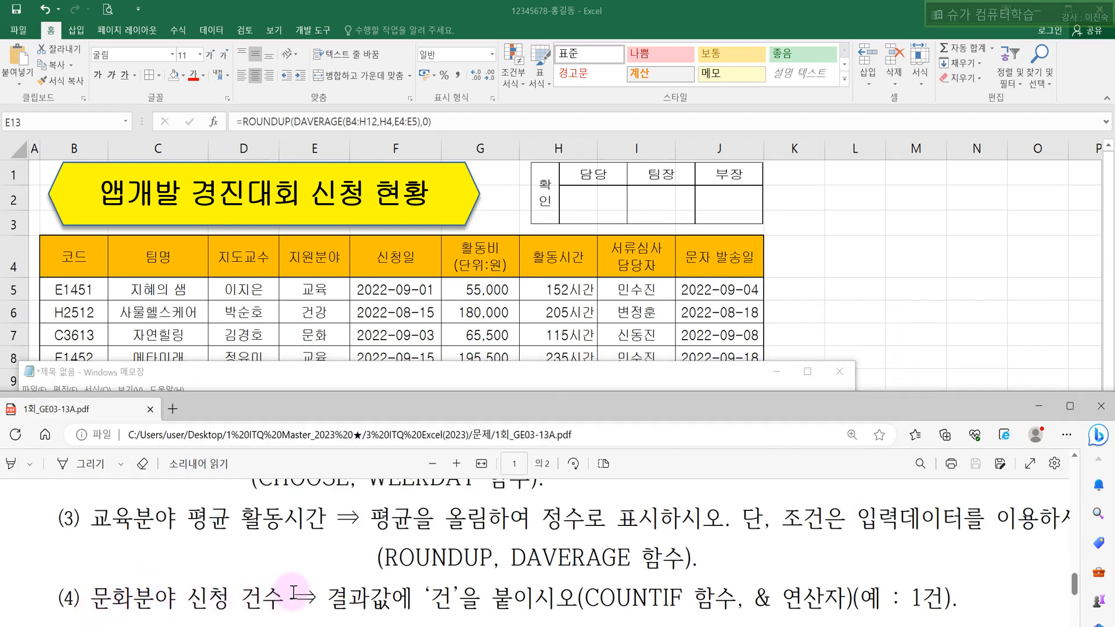
click(269, 305)
click(318, 335)
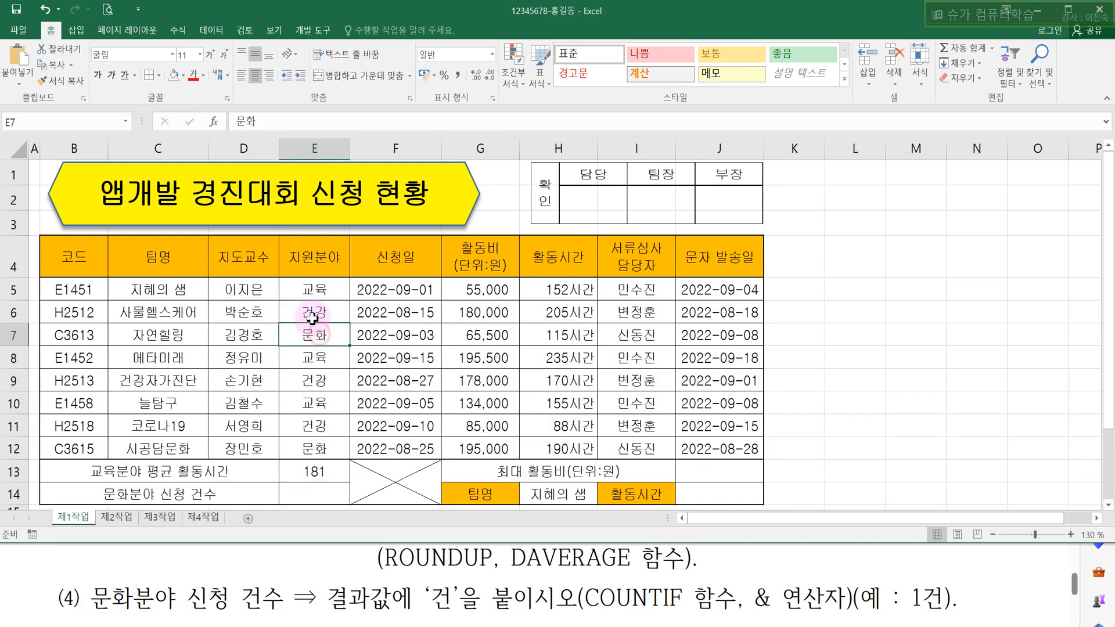
click(306, 456)
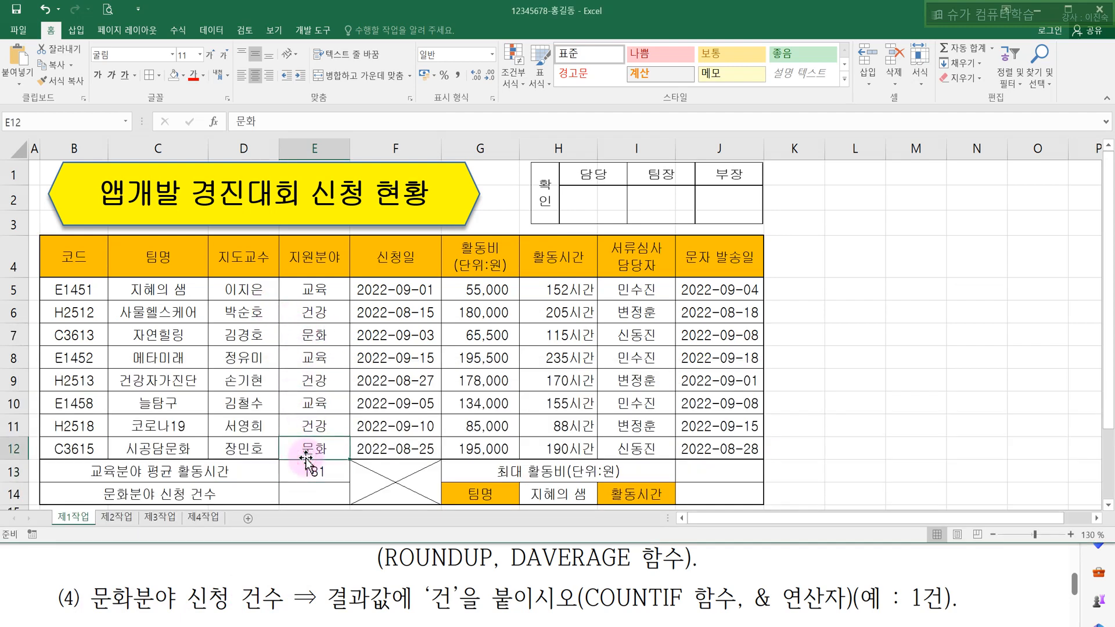
triple_click(897, 595)
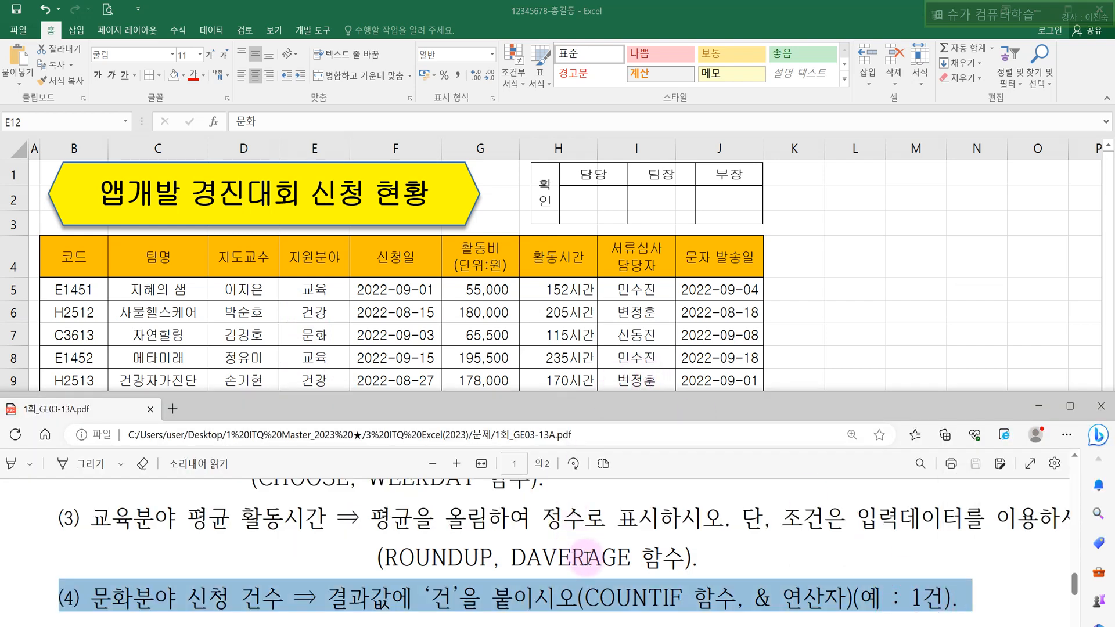
click(590, 581)
Step: Review the COUNTIF argument syntax and the & operator in the Notepad notes
key(alt+Tab)
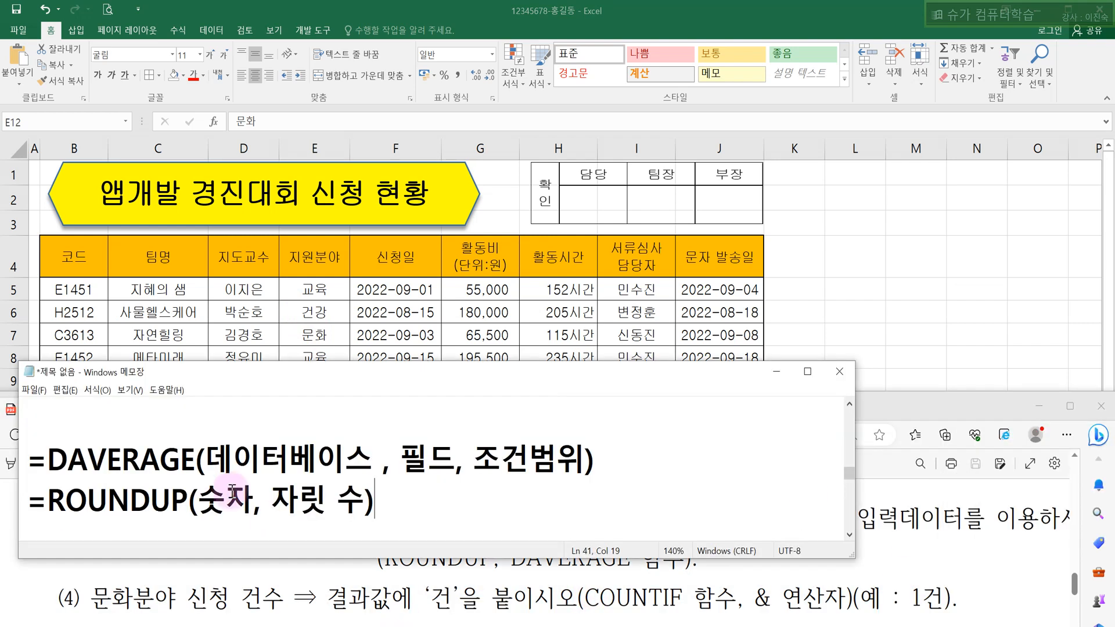
scroll(250, 464, down, 1)
click(47, 500)
click(850, 535)
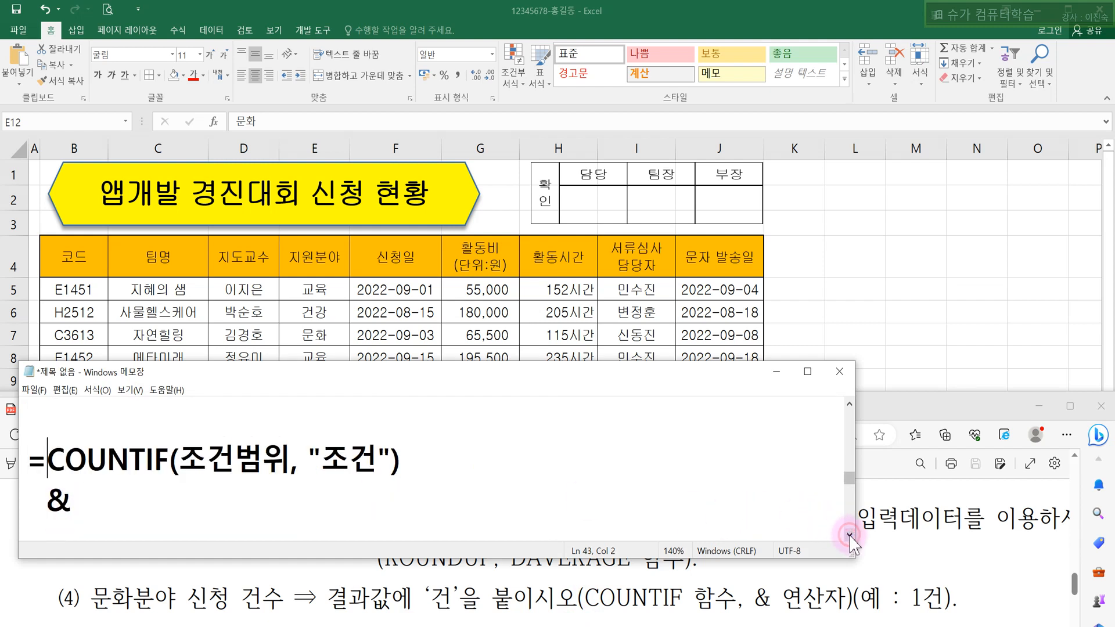
drag(179, 459, 375, 459)
drag(47, 499, 102, 499)
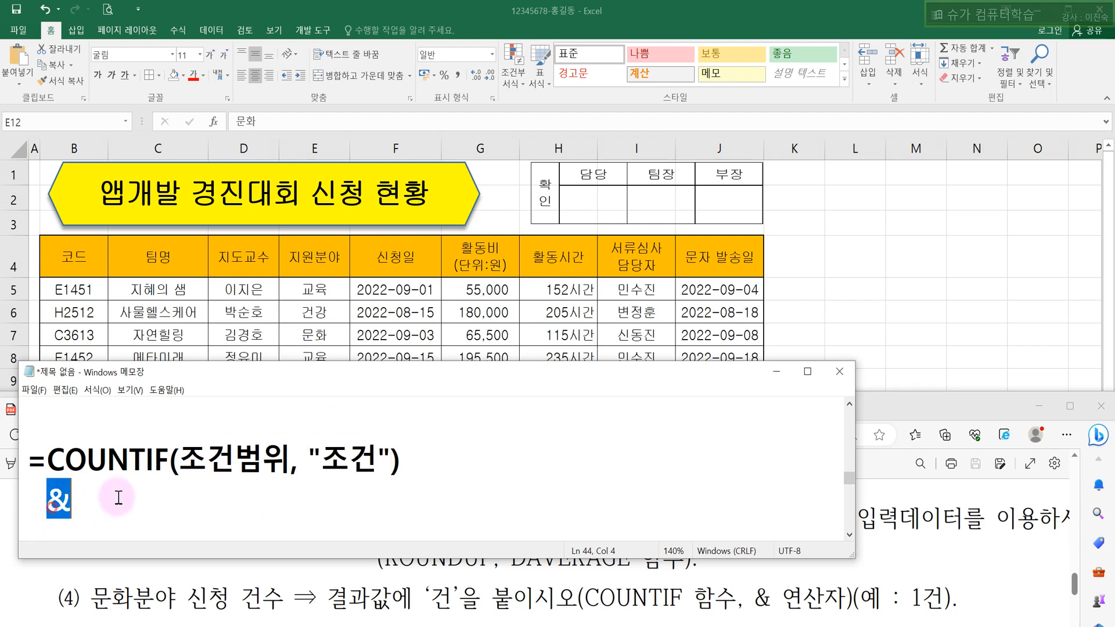
Step: Switch to Excel, start a COUNTIF formula in E14 and open its function arguments
key(alt+Tab)
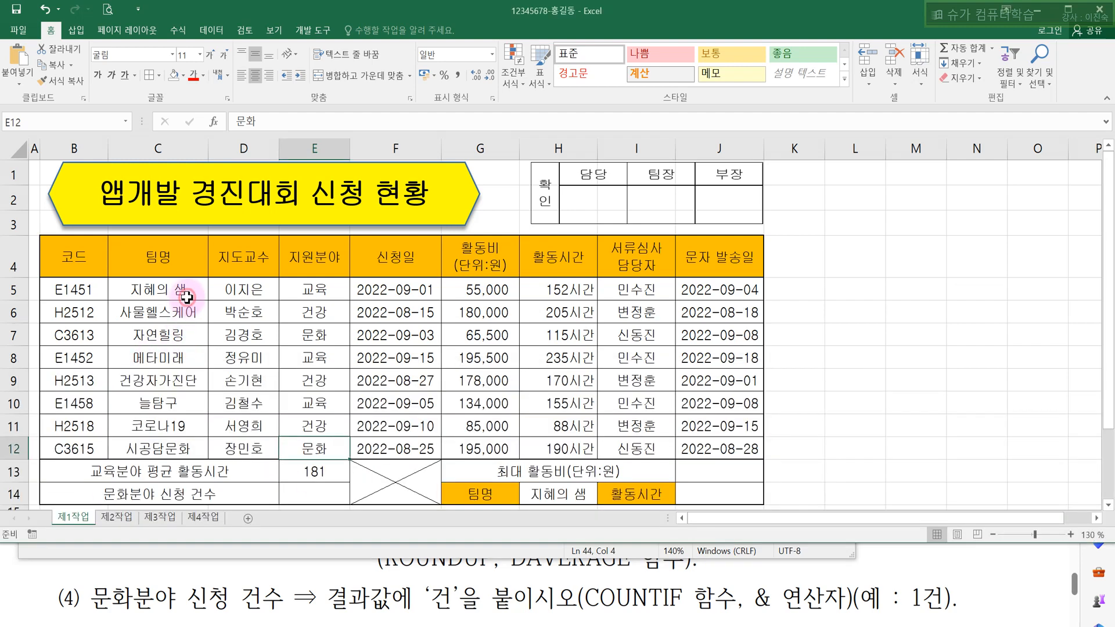
click(325, 496)
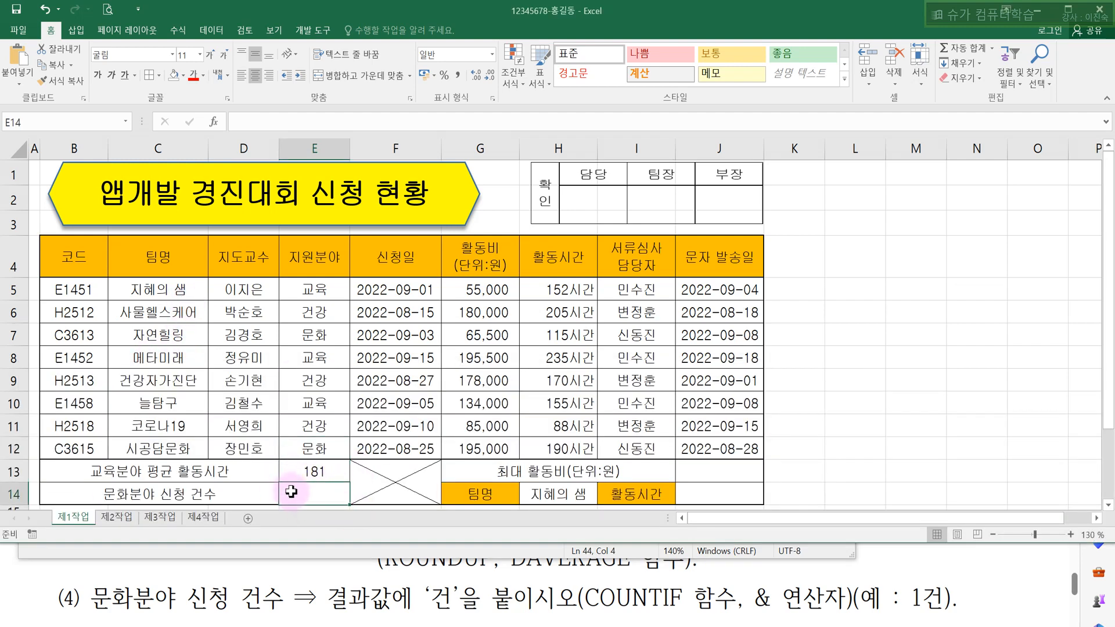
click(252, 129)
text(=COU)
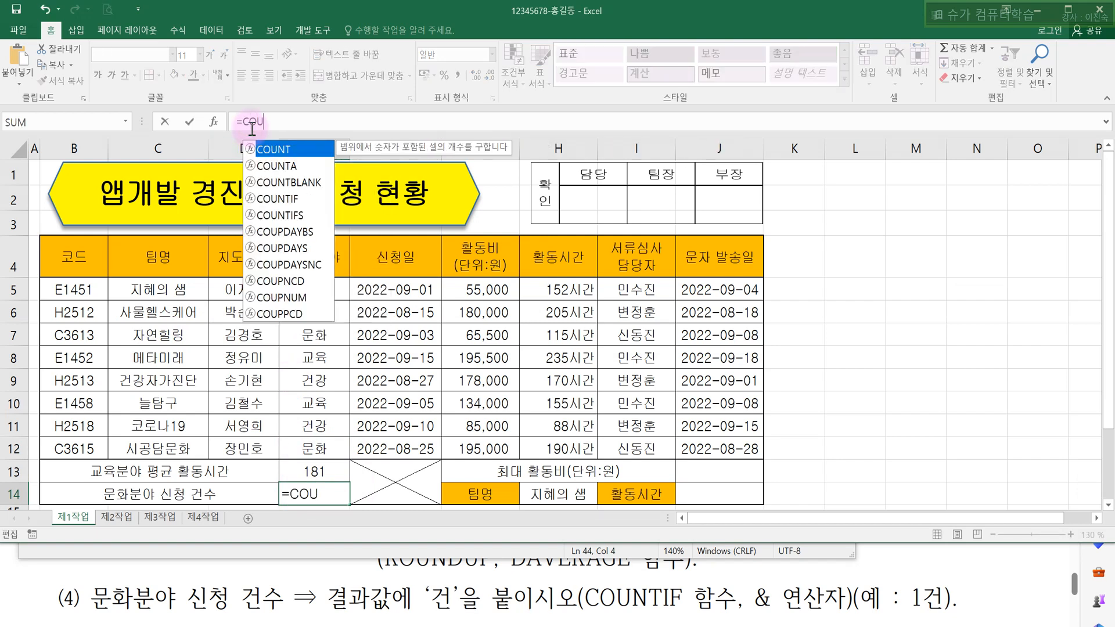
key(Down)
key(Down)
key(Down)
key(Up)
key(Up)
key(Up)
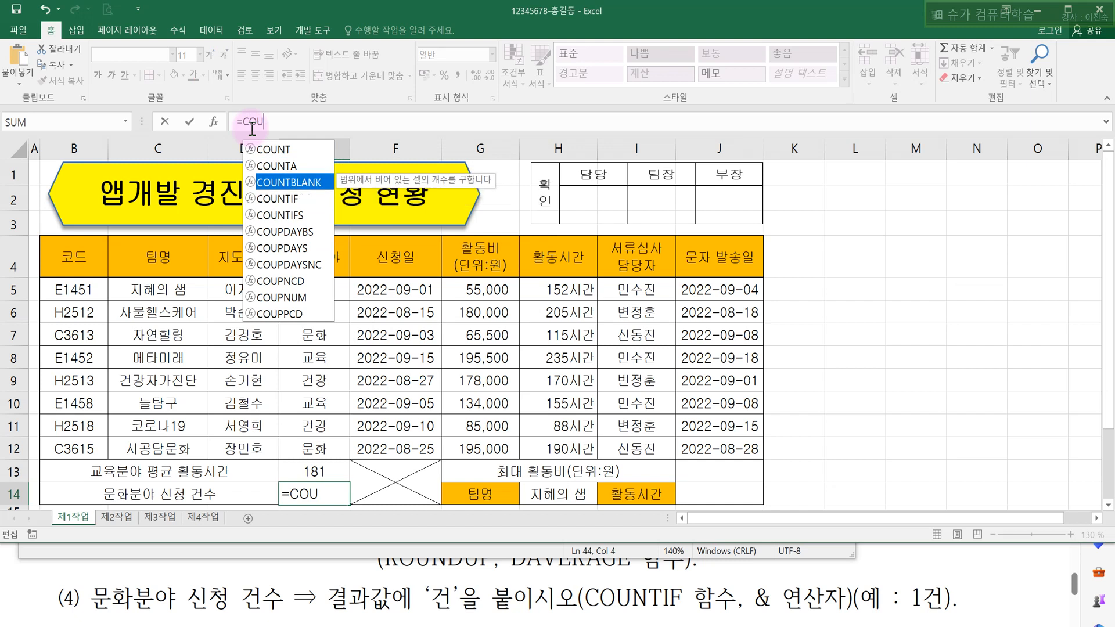
key(Down)
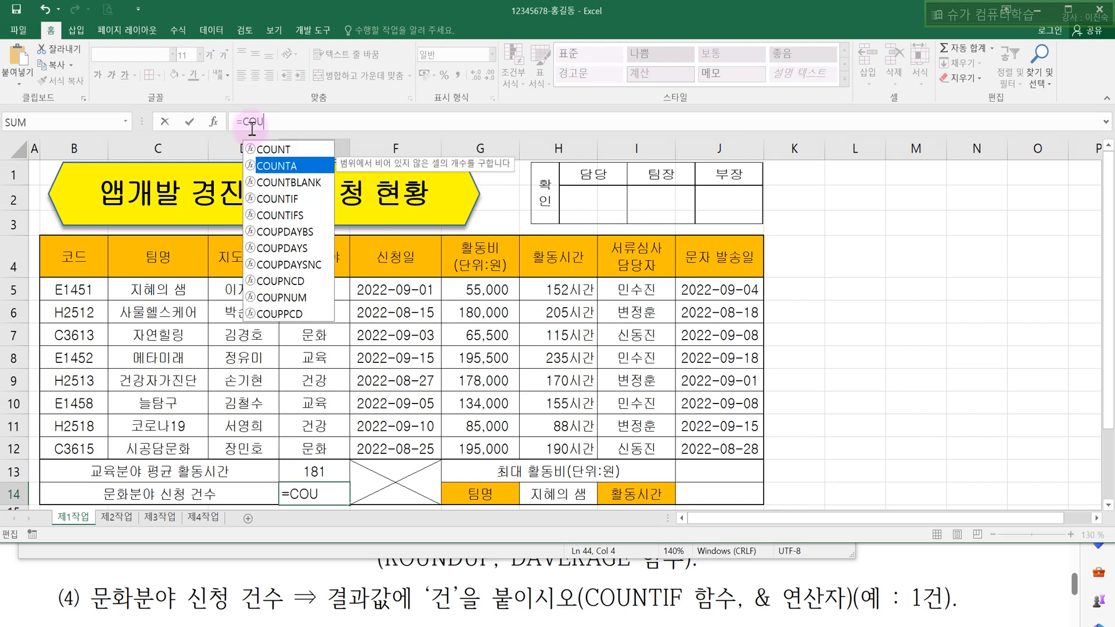
key(Down)
key(Down)
key(Up)
key(Down)
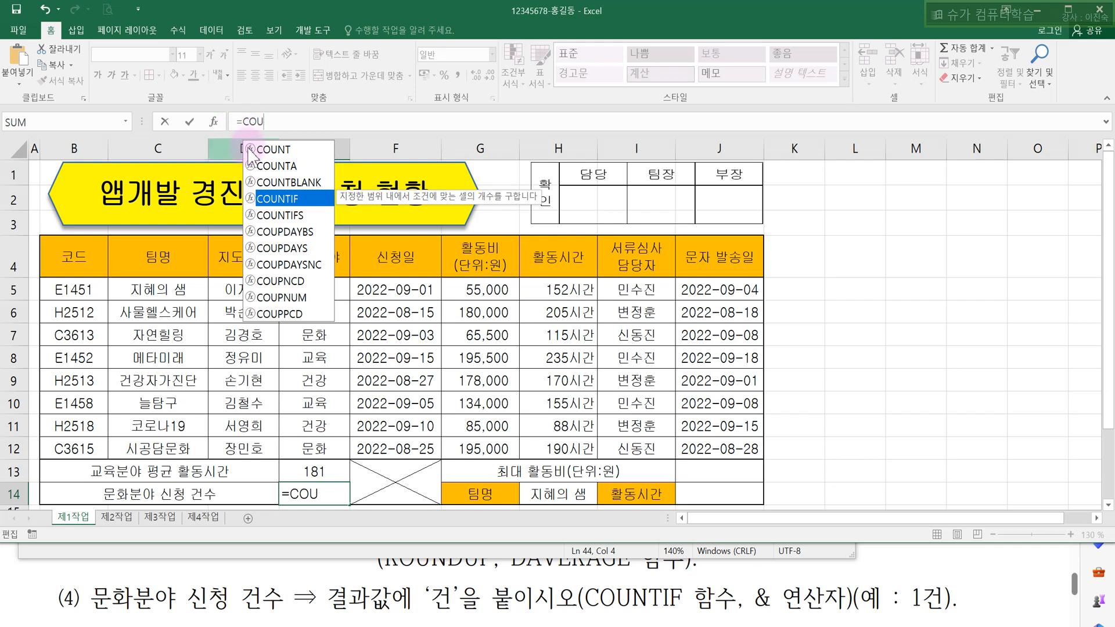
double_click(280, 200)
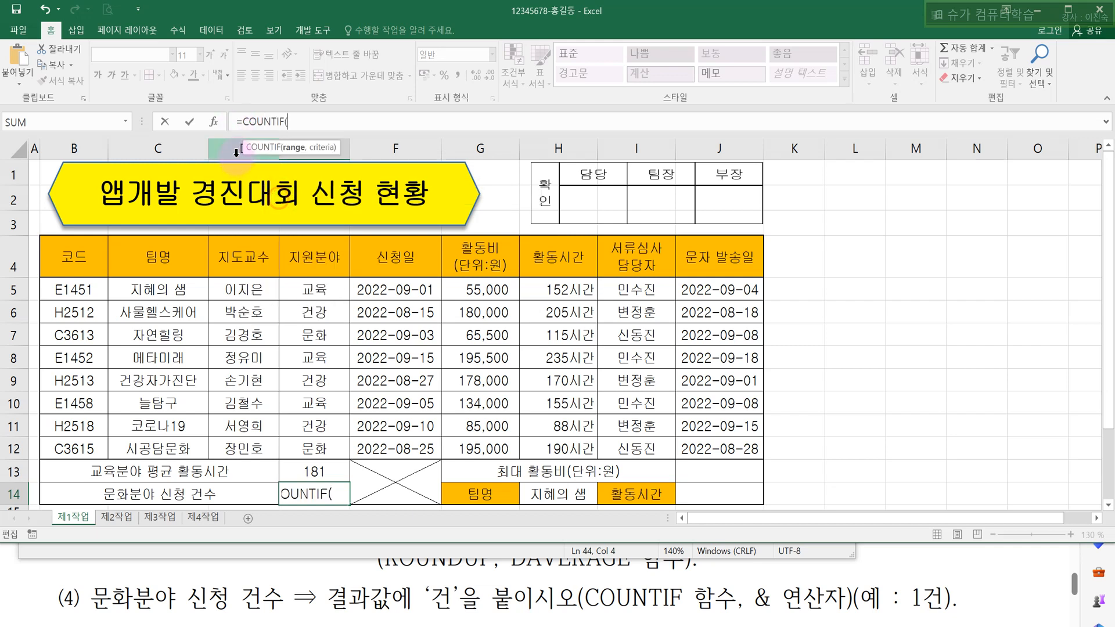
click(214, 117)
Step: Set the COUNTIF range to E5:E12 and the criteria to "문화", and confirm the formula
drag(683, 242, 616, 219)
click(658, 261)
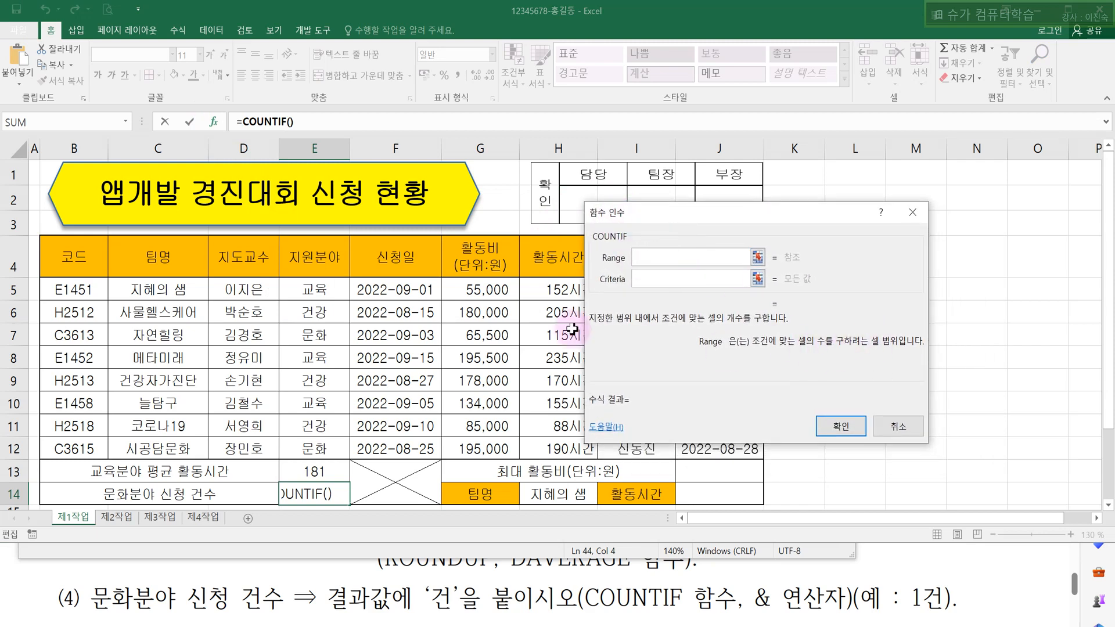
drag(303, 290, 306, 453)
click(660, 282)
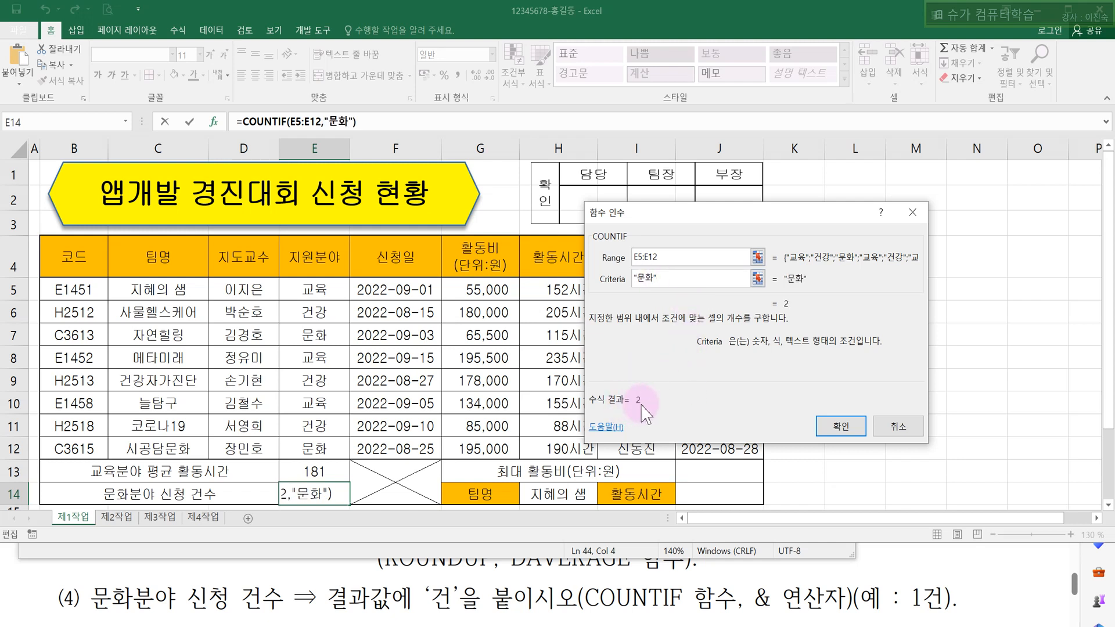
click(842, 429)
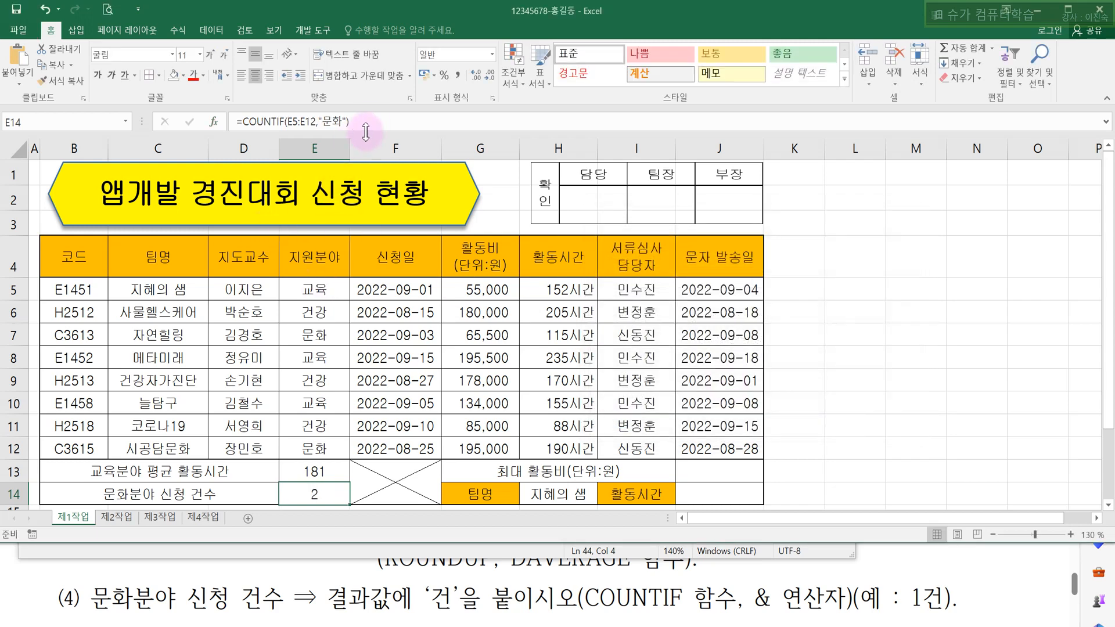
Step: Append &"건" to the COUNTIF formula in E14 and confirm it
click(376, 116)
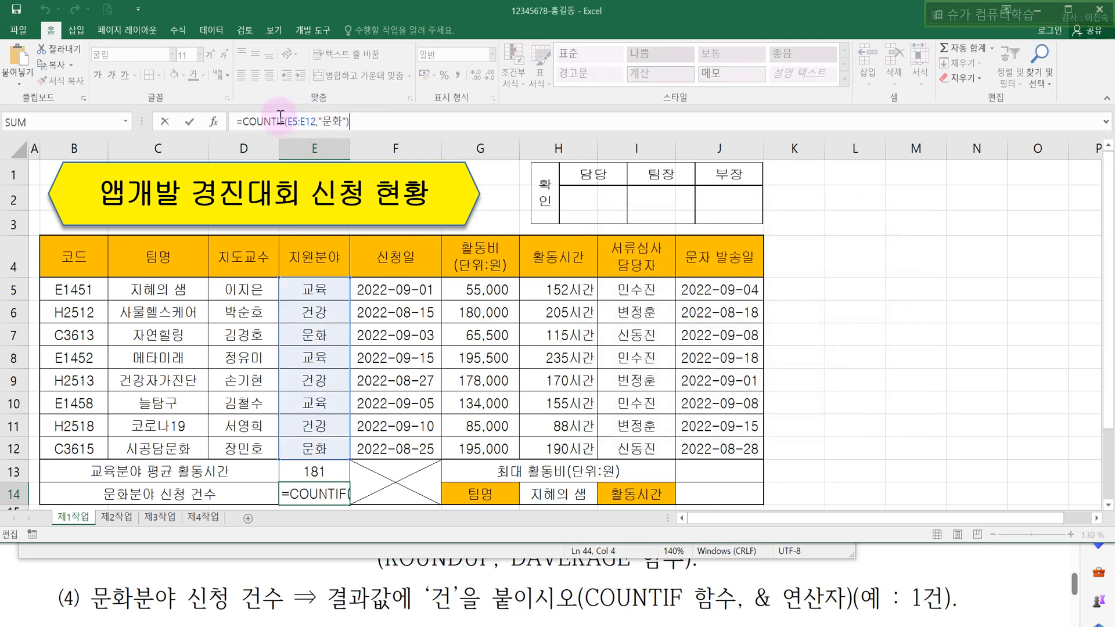
drag(245, 122, 337, 126)
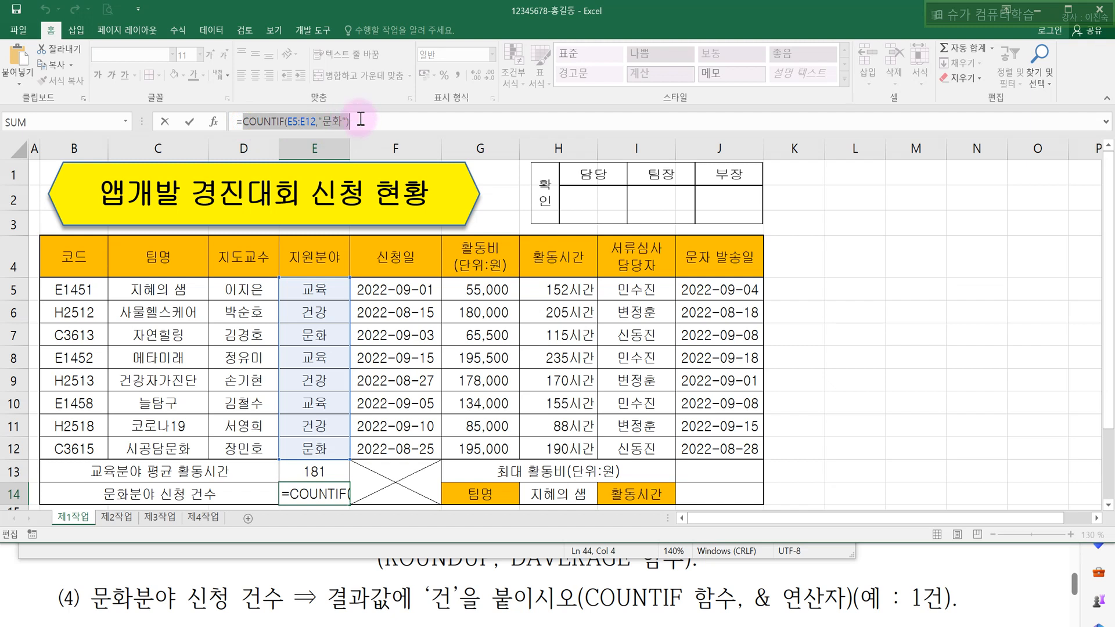
click(361, 119)
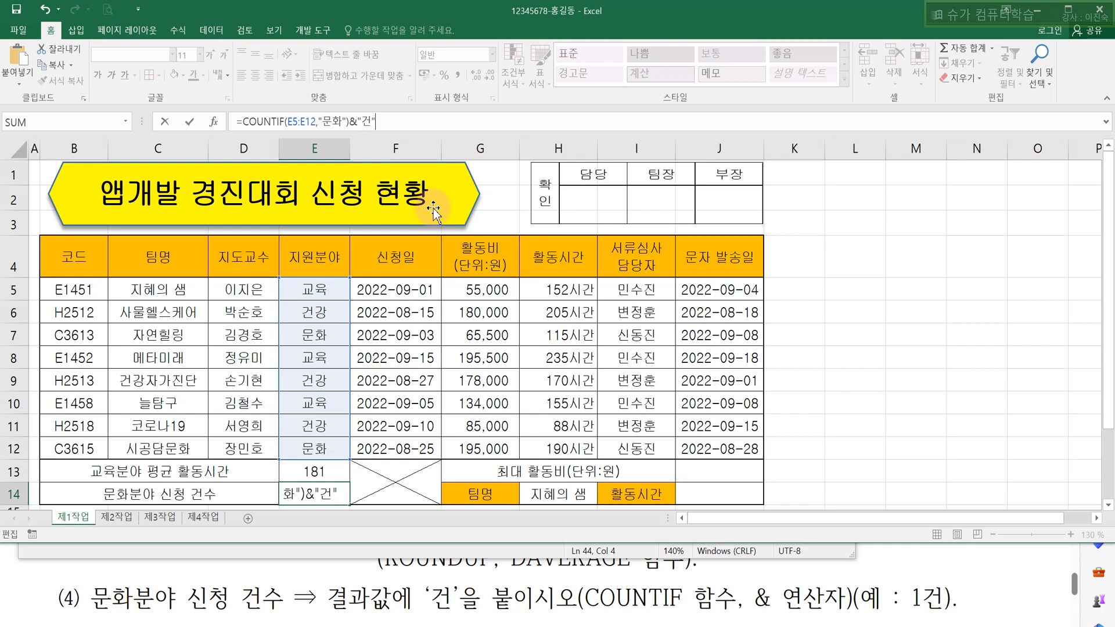
key(Return)
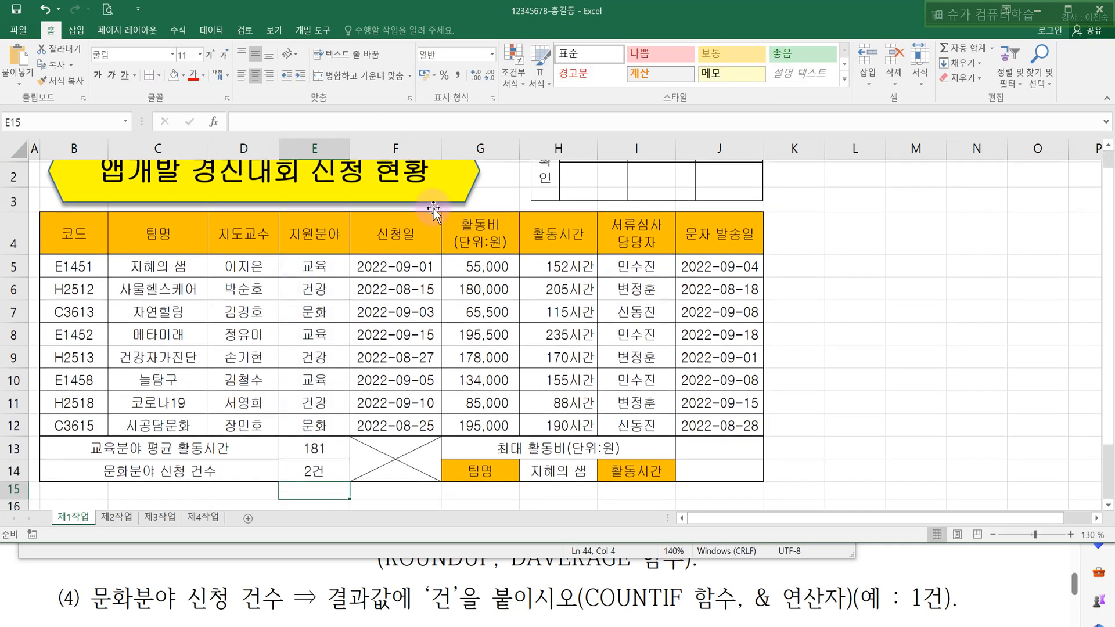
scroll(606, 376, up, 1)
click(779, 385)
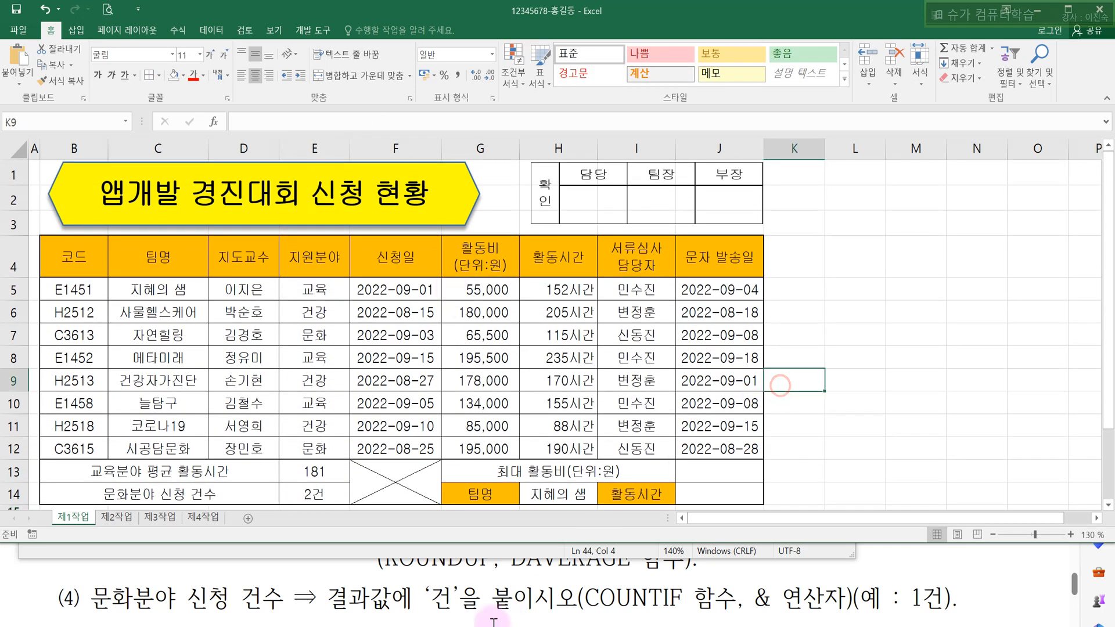
Step: Read task (5) on 최대 활동비 in the PDF and check which cells the defined name 활동비 covers
click(450, 595)
scroll(448, 601, down, 1)
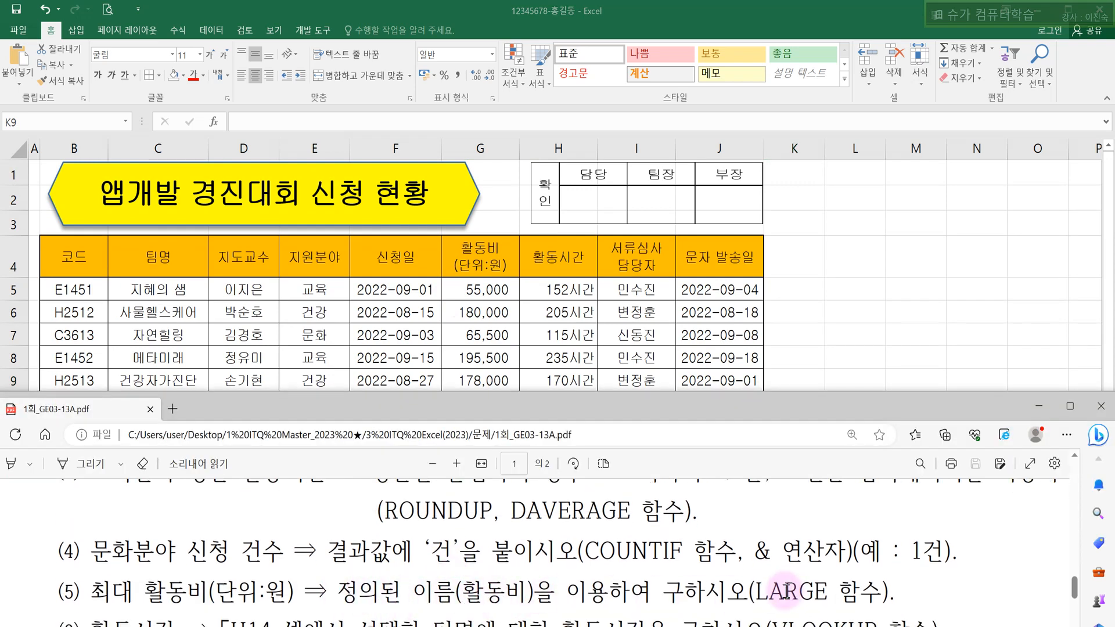
click(459, 314)
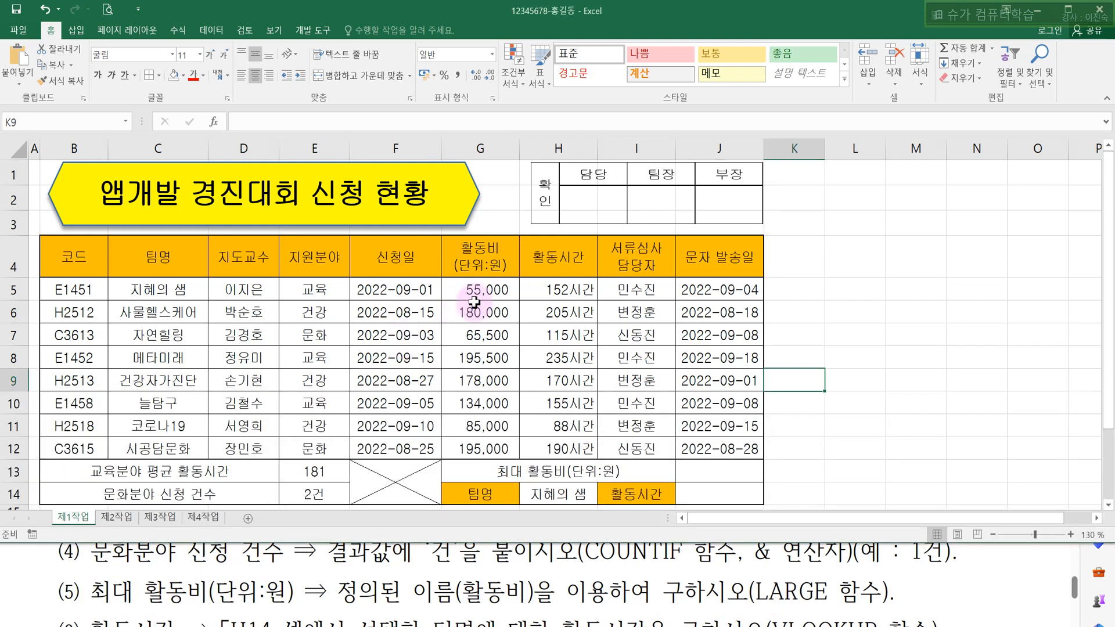
click(126, 122)
click(126, 122)
click(126, 122)
click(126, 121)
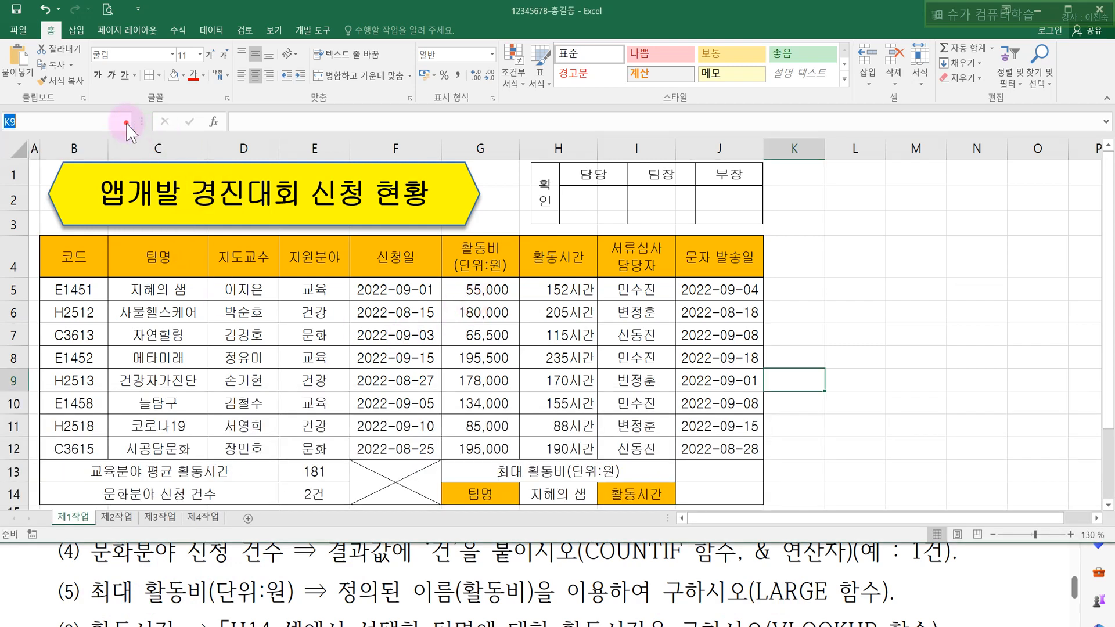
click(126, 122)
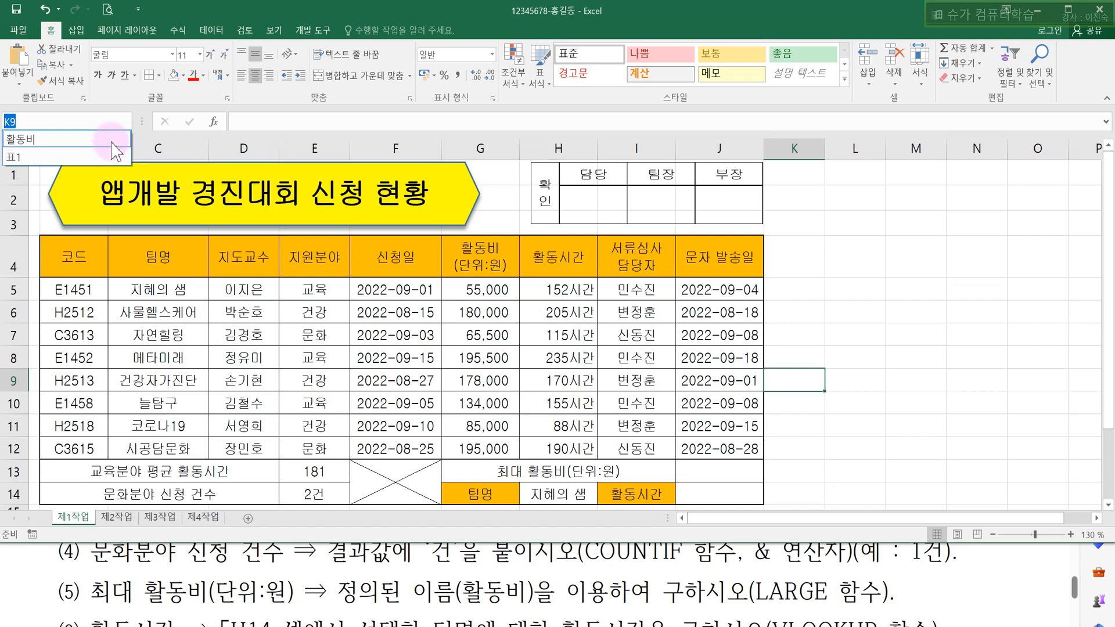
click(112, 142)
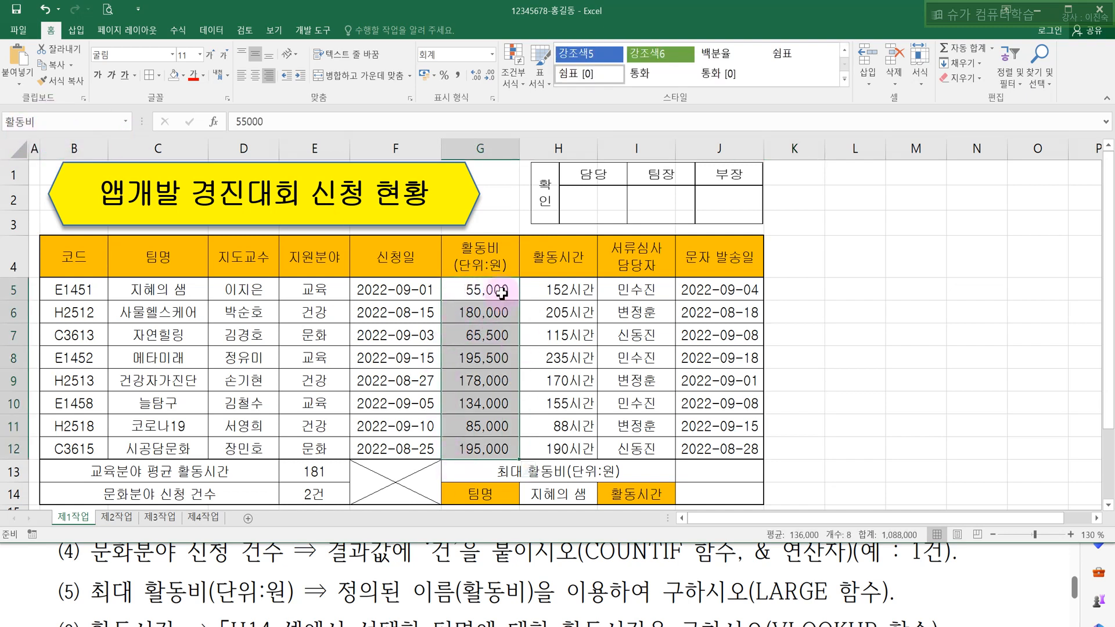
Step: Start a LARGE formula in J13 with the named range 활동비 (G5:G12) as its array
click(721, 473)
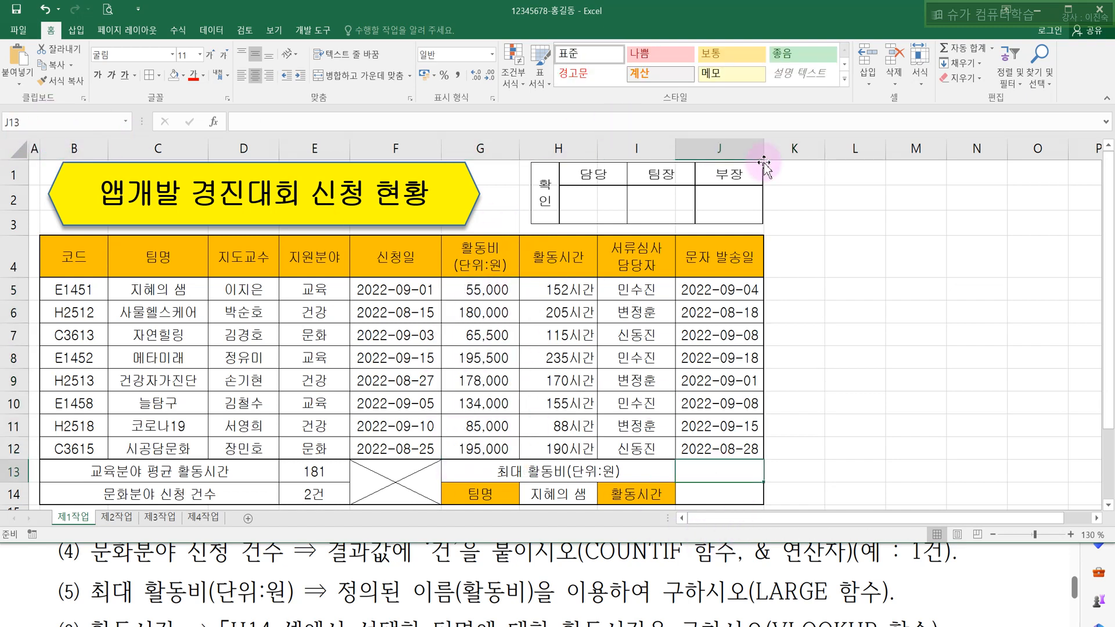
click(285, 122)
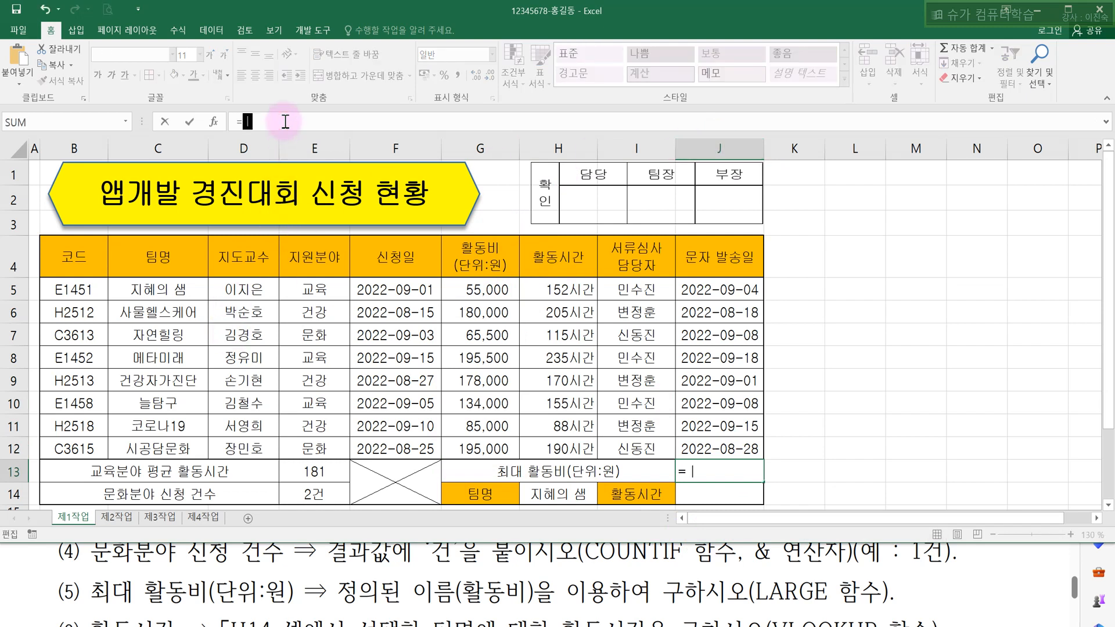
text(=L)
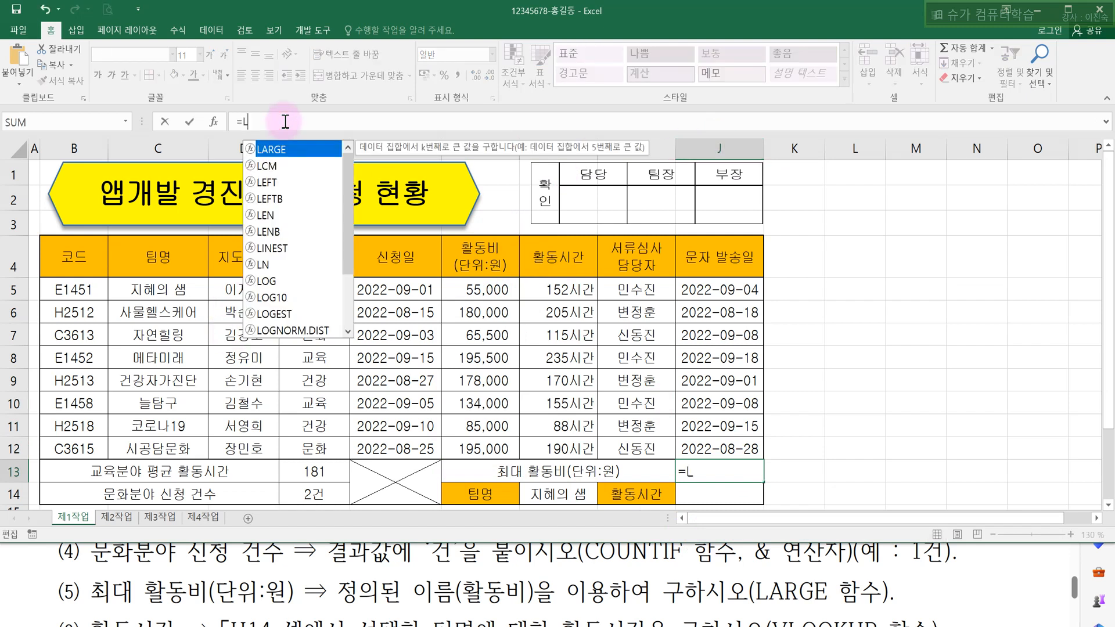
double_click(266, 150)
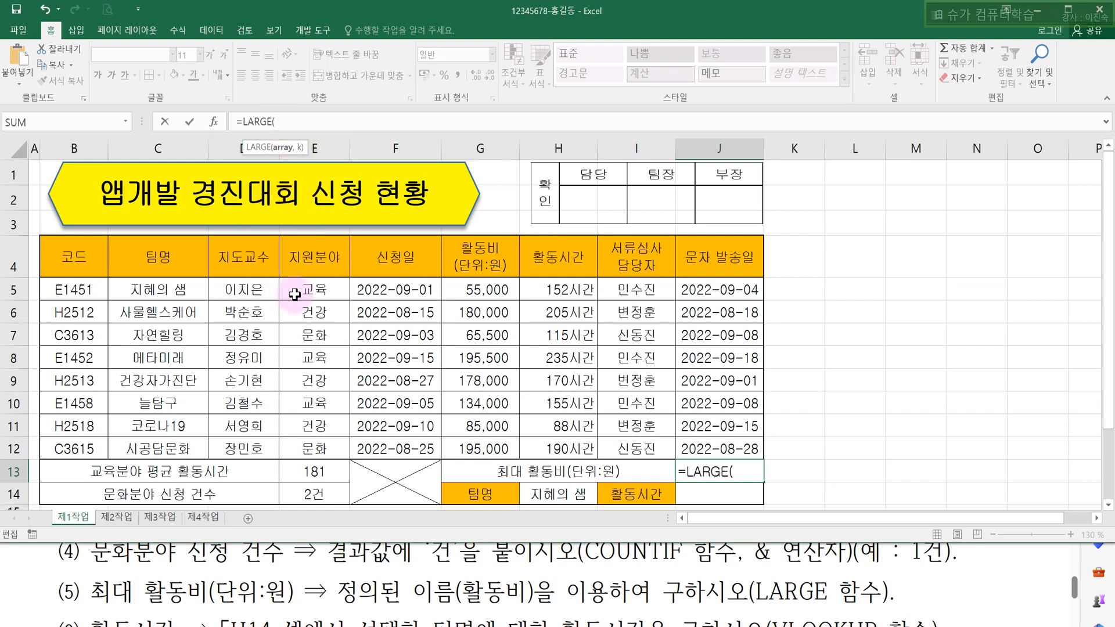
drag(514, 292, 484, 451)
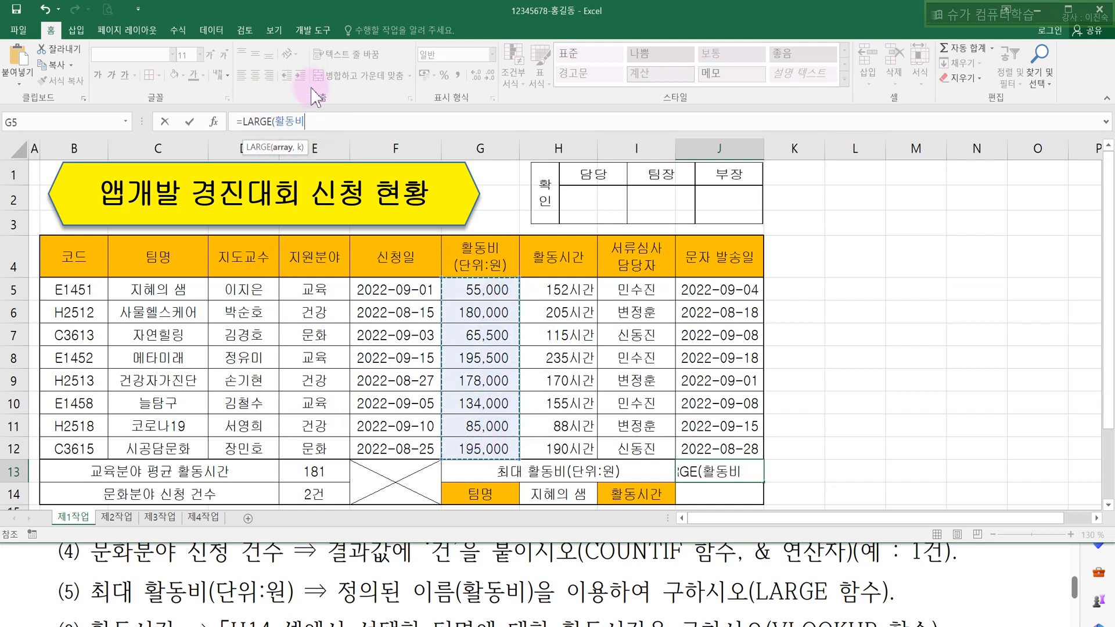
text(,)
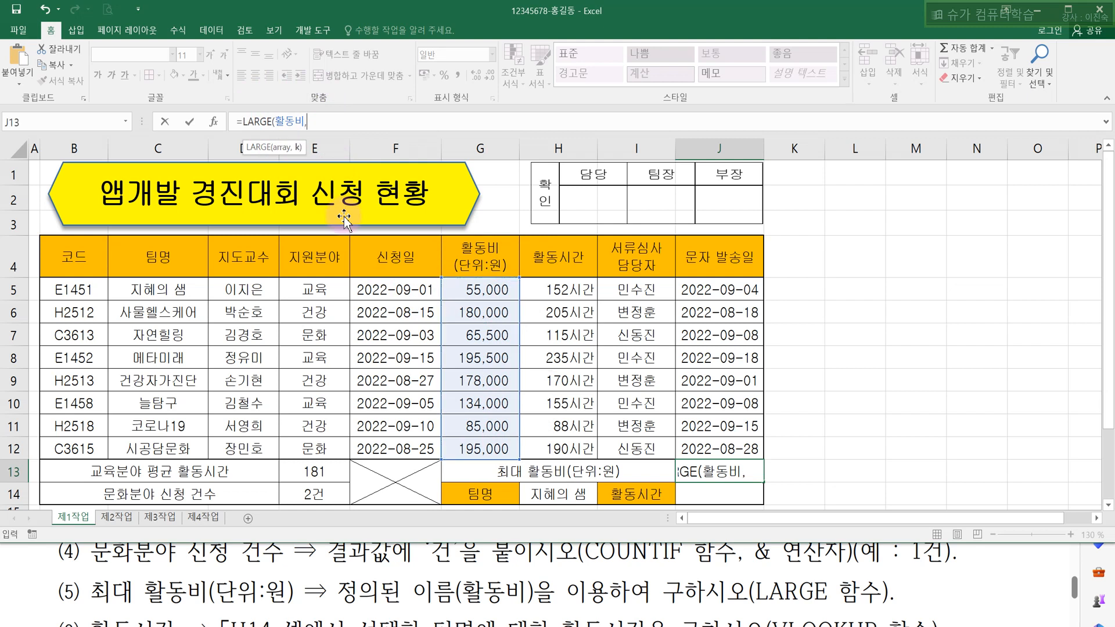
Step: Set the k argument of LARGE to 1, confirm the formula and reselect J13
text(1)
key(BackSpace)
text(2)
key(BackSpace)
text(1)
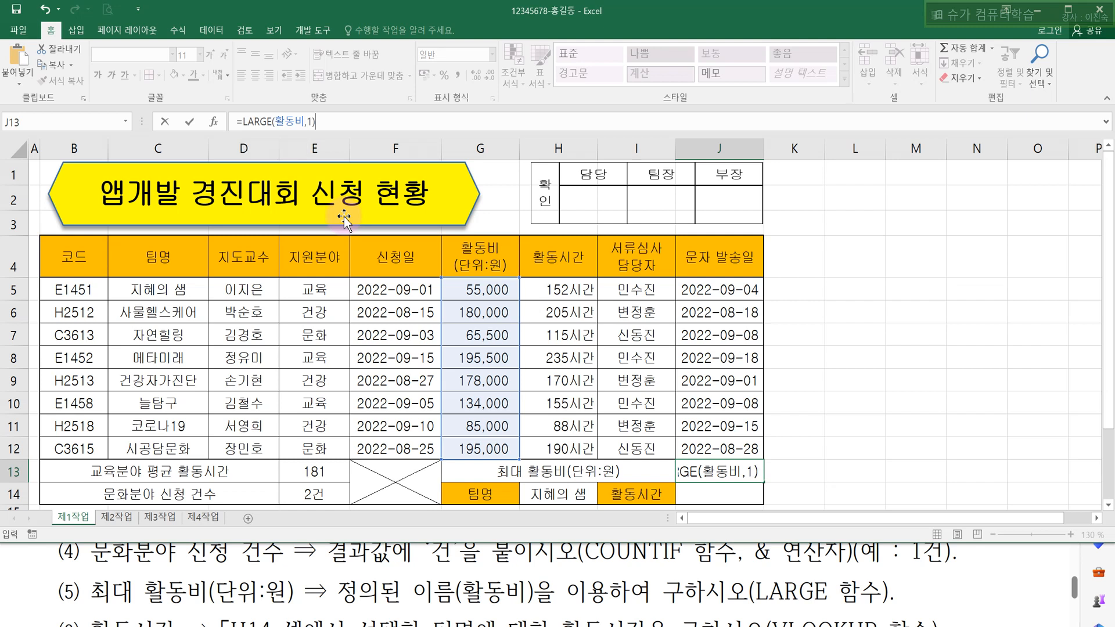
key(Return)
click(737, 468)
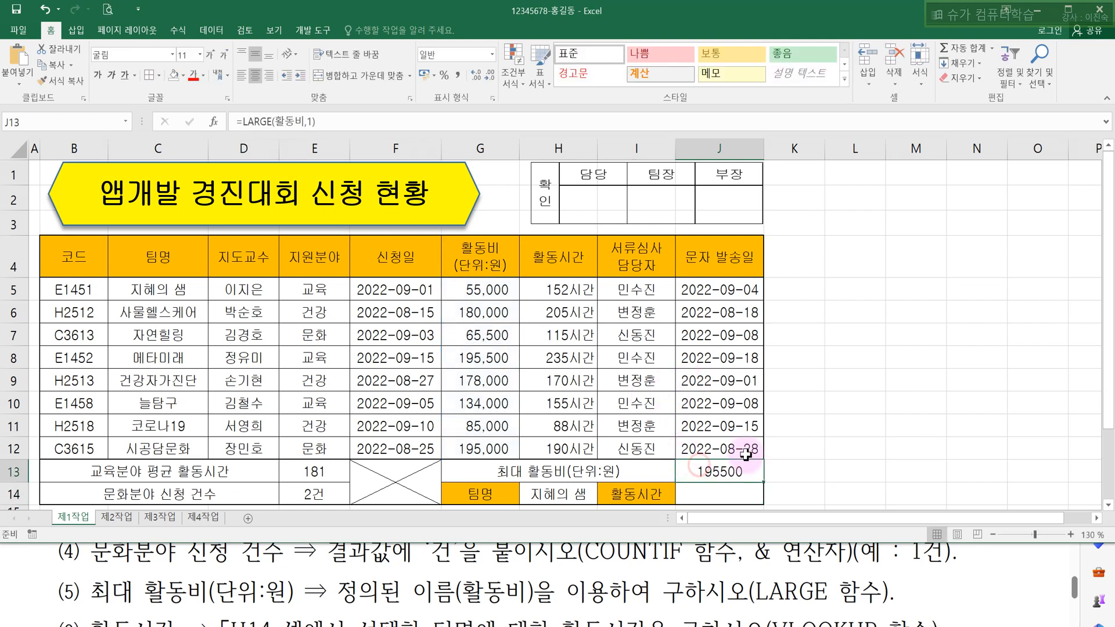
Step: Select J14 and read task (6) in the PDF on finding 활동시간 with VLOOKUP
click(715, 494)
click(636, 574)
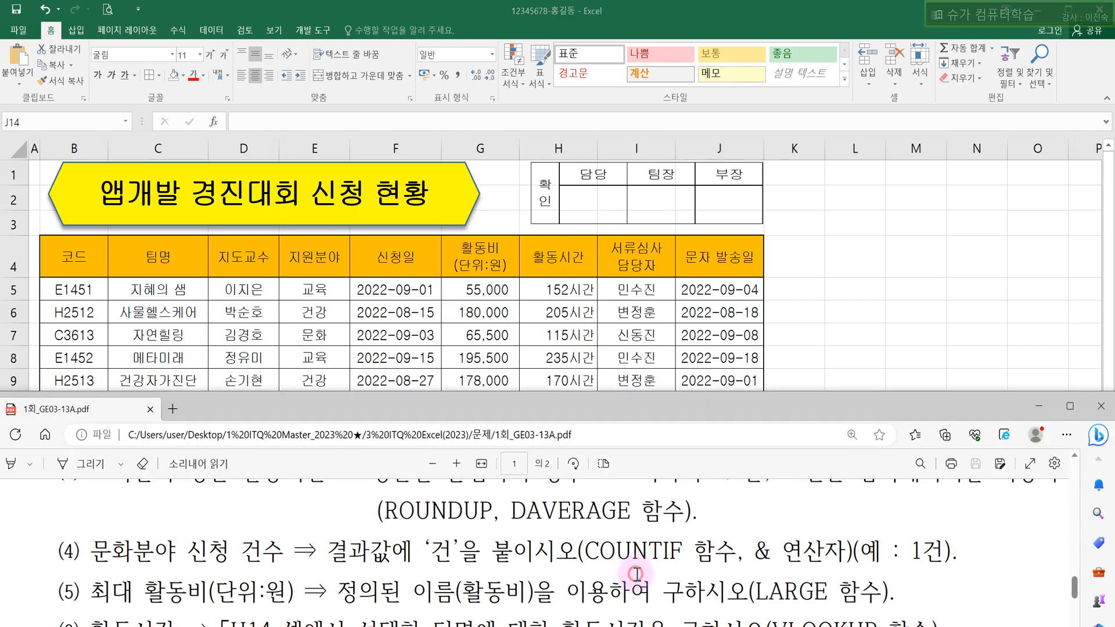
scroll(636, 574, down, 1)
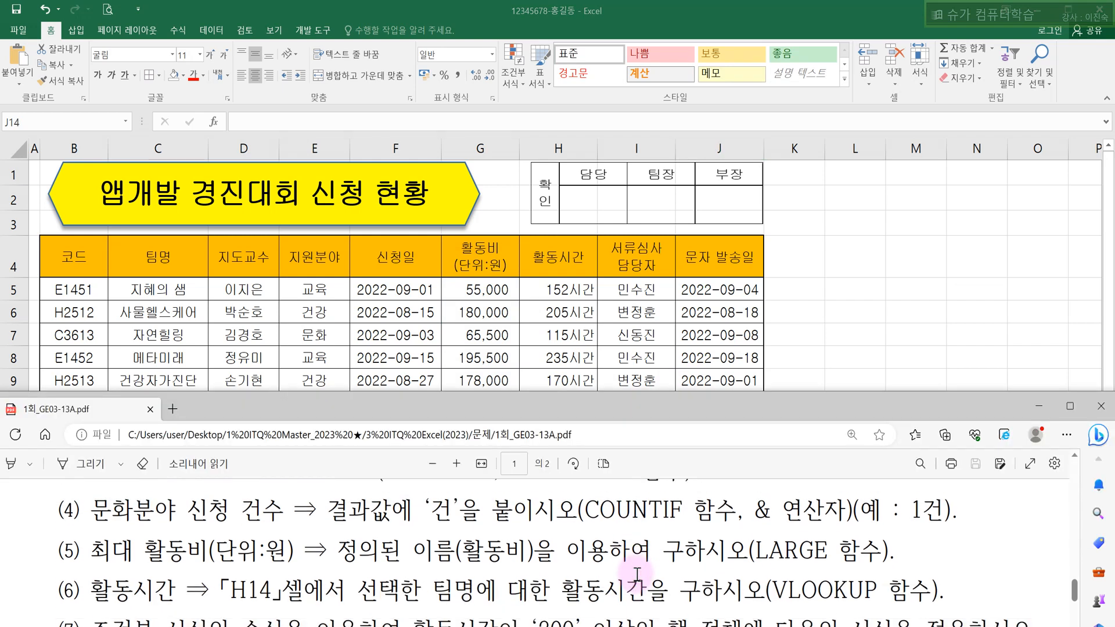
triple_click(232, 585)
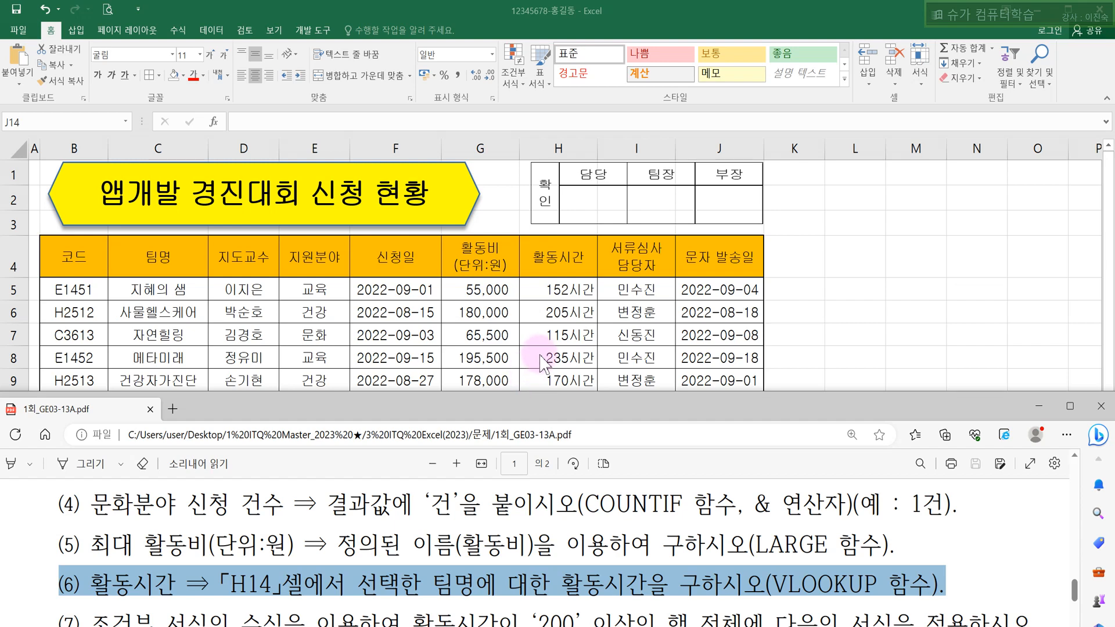
click(553, 335)
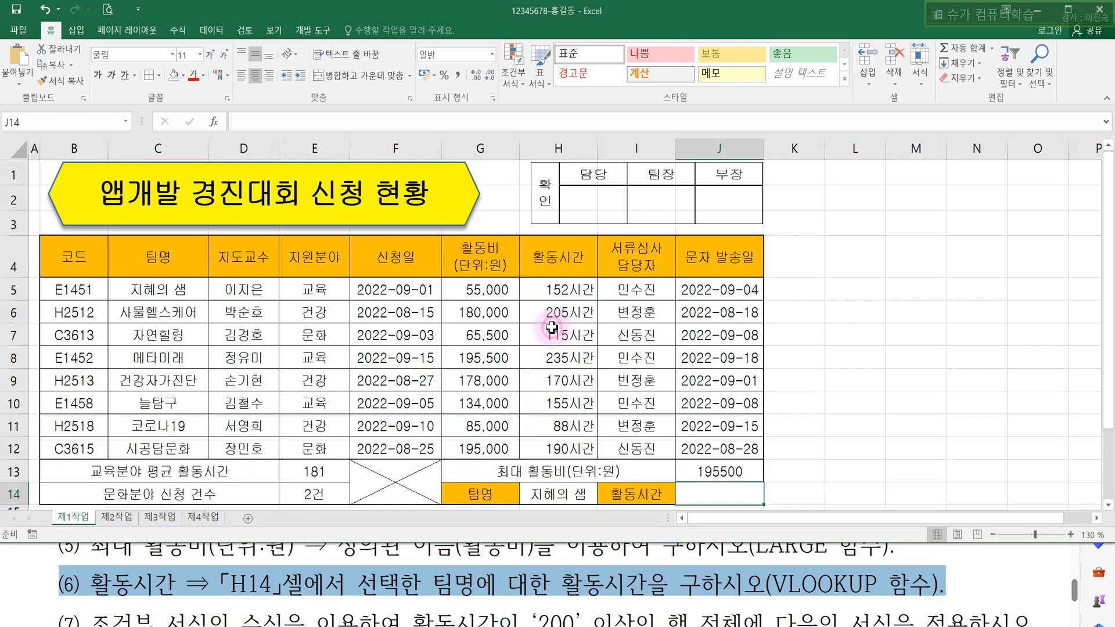
Step: Check the 팀명 drop-down list in H14 and trace row 5 from 지혜의 샘 across to its 활동시간, ending on J14
click(546, 496)
click(602, 499)
click(602, 499)
click(603, 499)
click(603, 499)
click(602, 499)
click(603, 500)
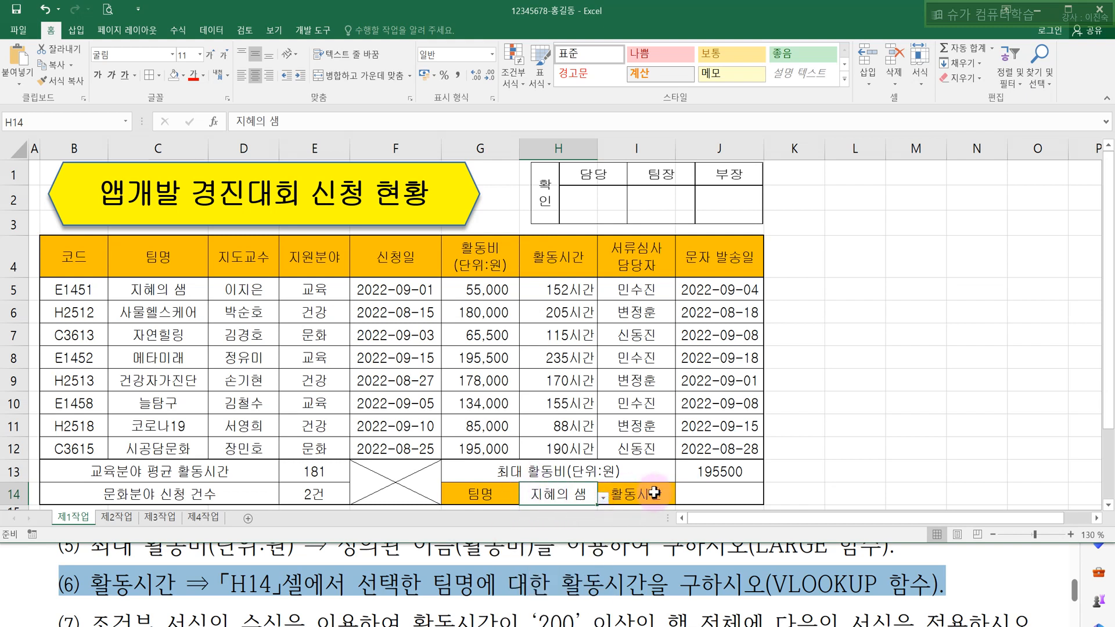
click(706, 487)
drag(163, 287, 524, 293)
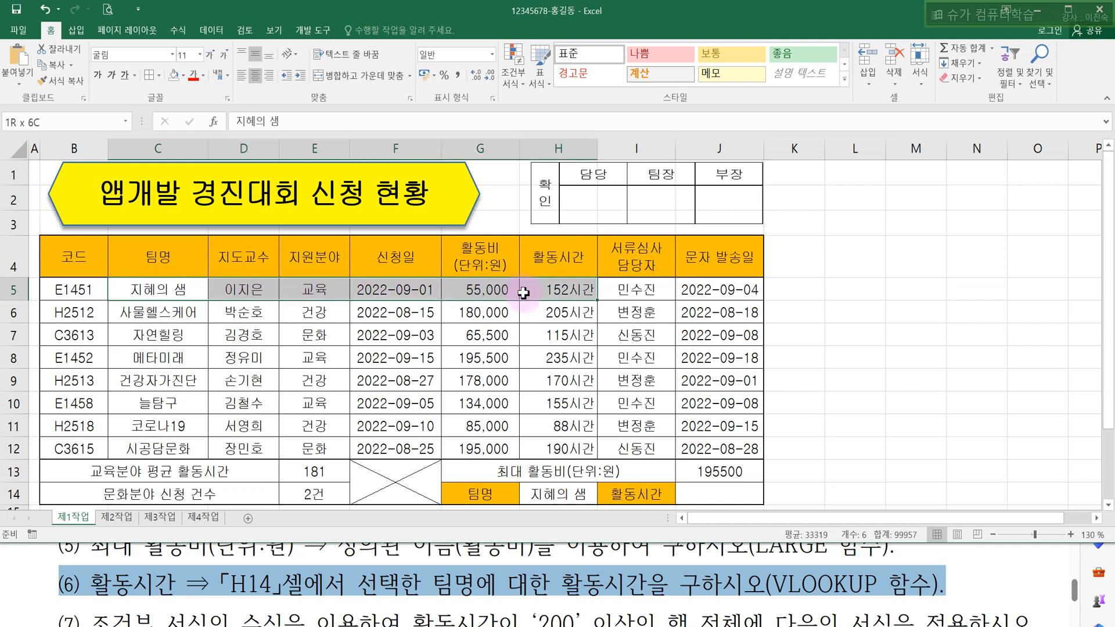
click(526, 291)
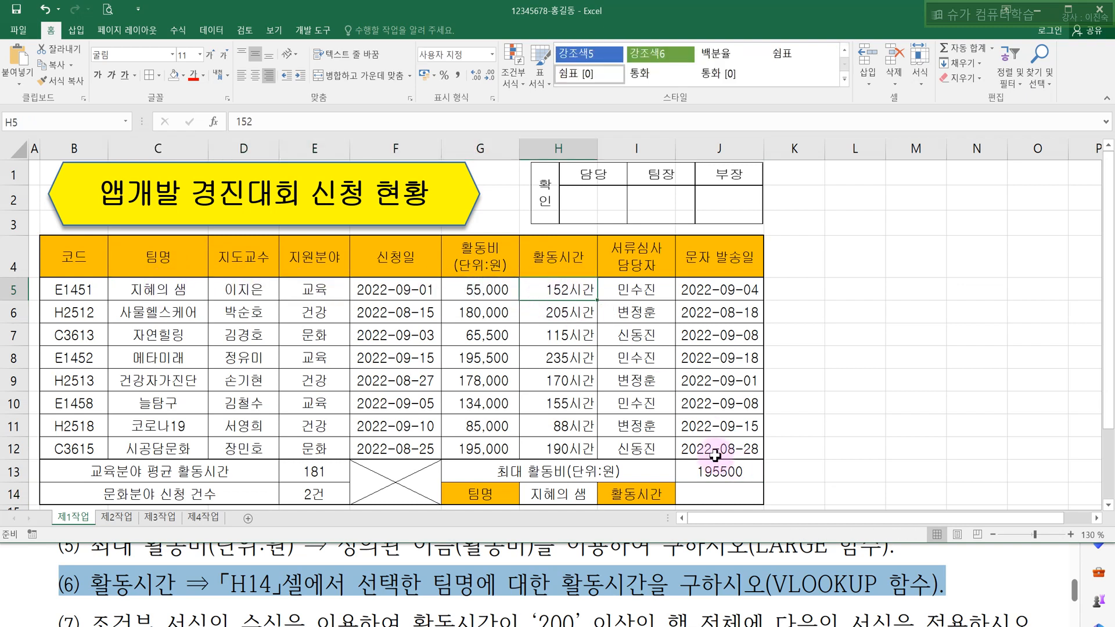
click(721, 492)
Step: Switch to the Notepad notes and review the VLOOKUP syntax with its 검사값, 범위, 열번호 and 타입번호 arguments
click(407, 626)
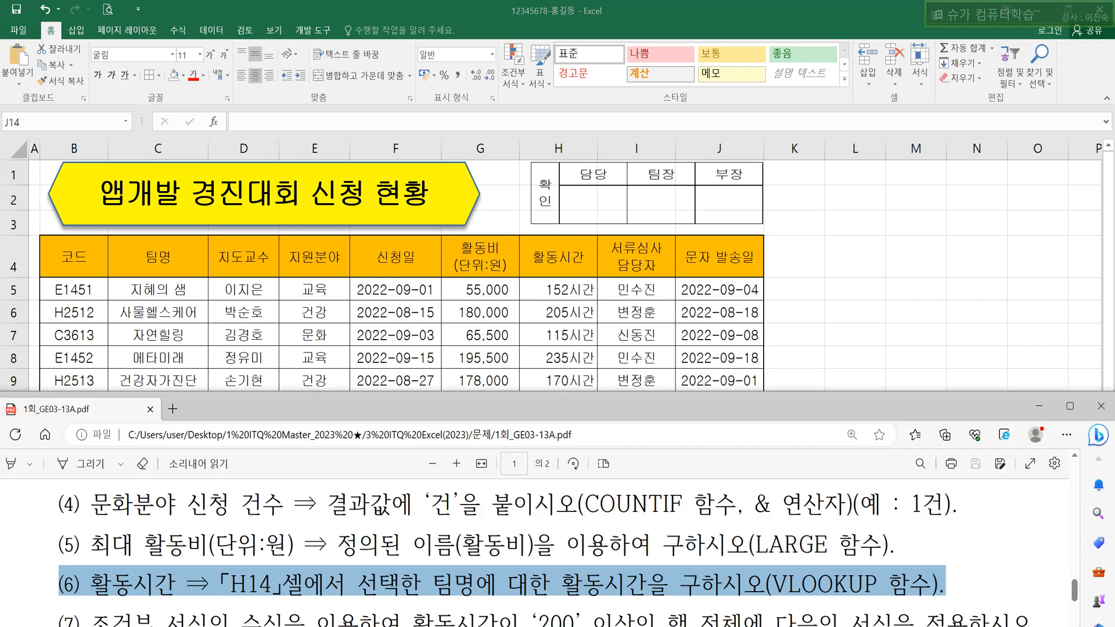
click(337, 626)
click(73, 496)
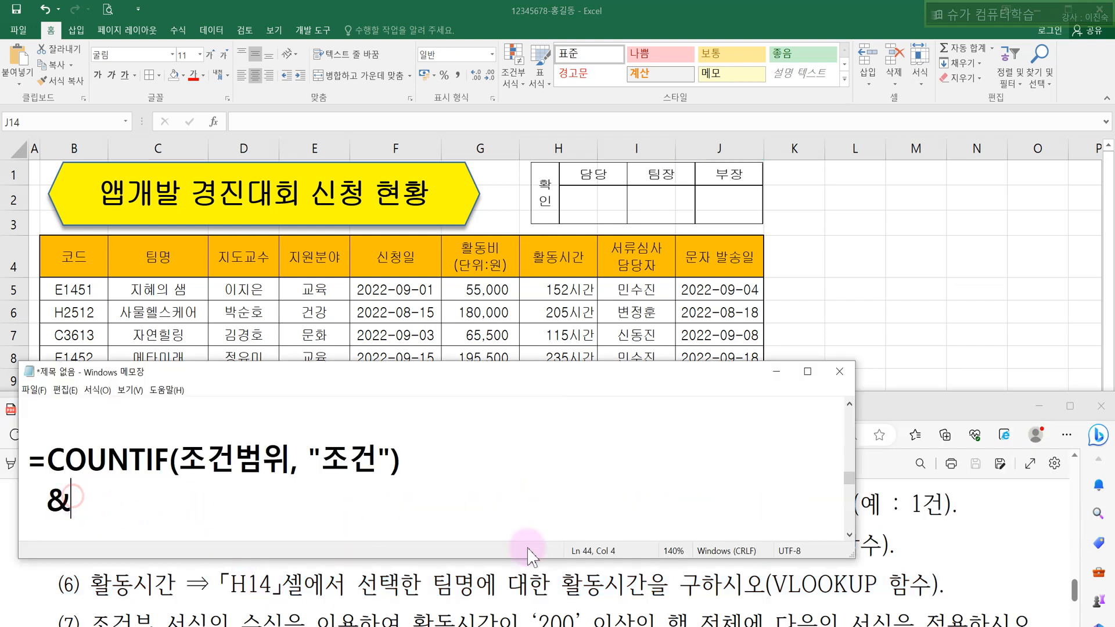
click(849, 534)
click(848, 535)
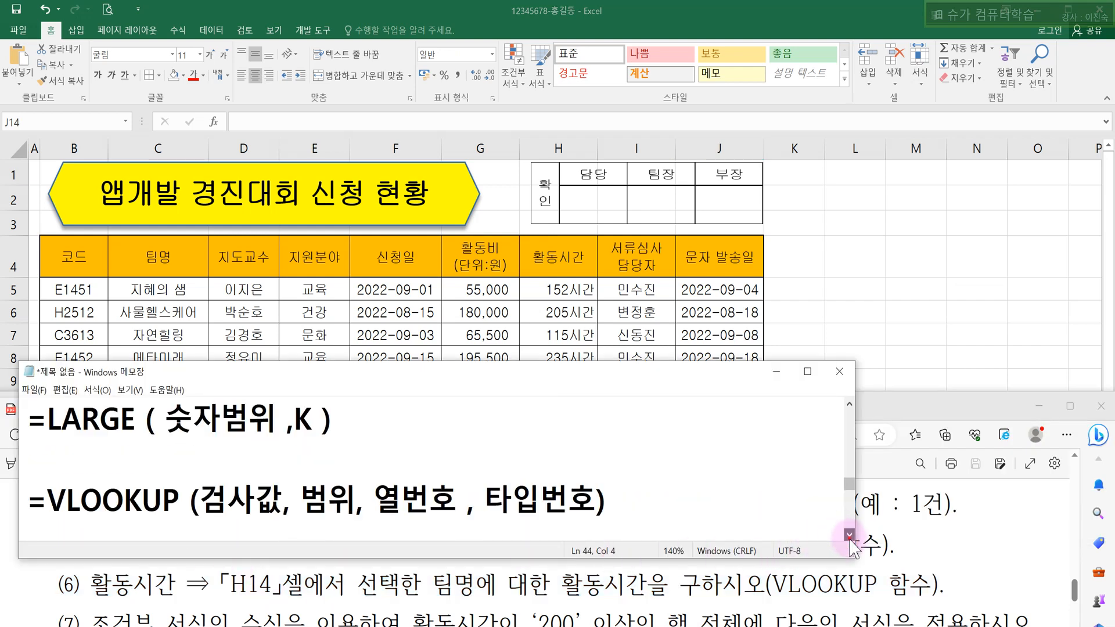
drag(167, 420, 336, 421)
click(376, 442)
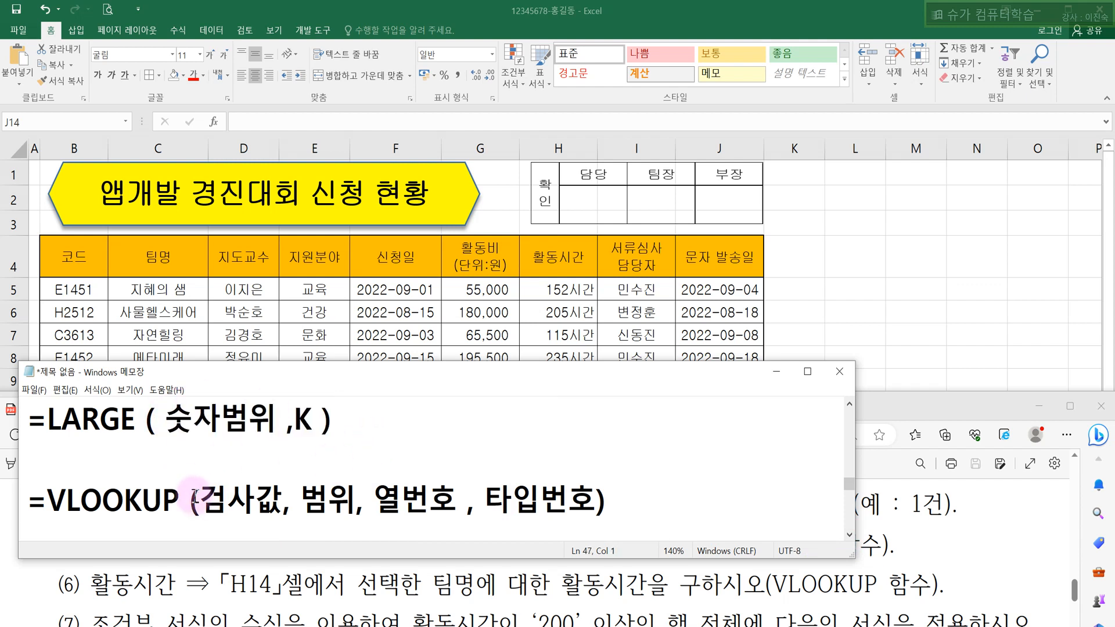
drag(46, 498, 615, 497)
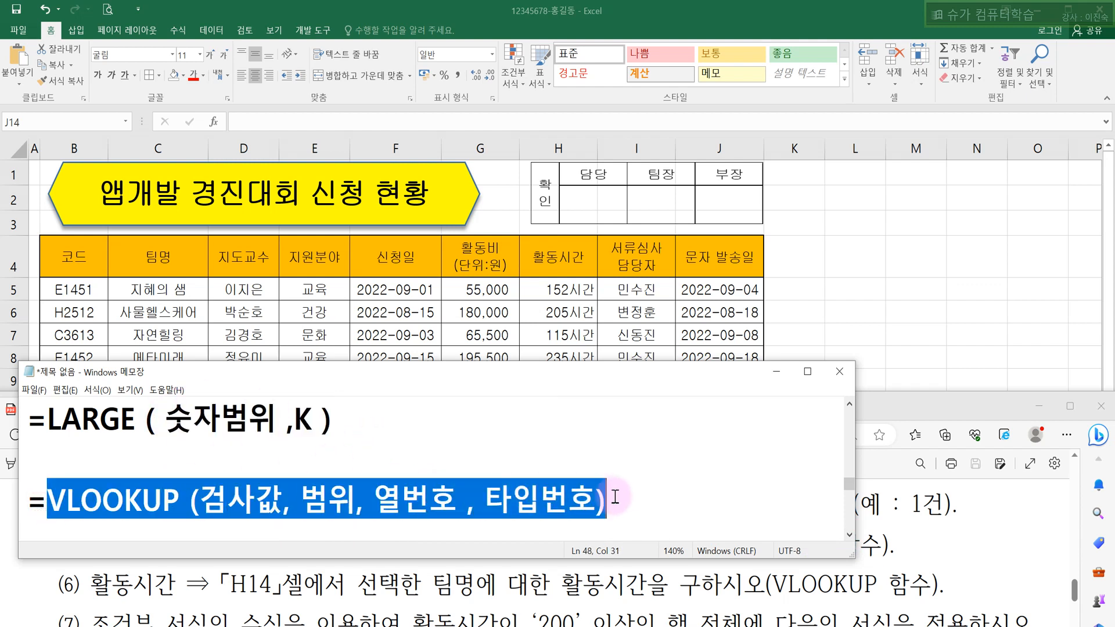
click(622, 510)
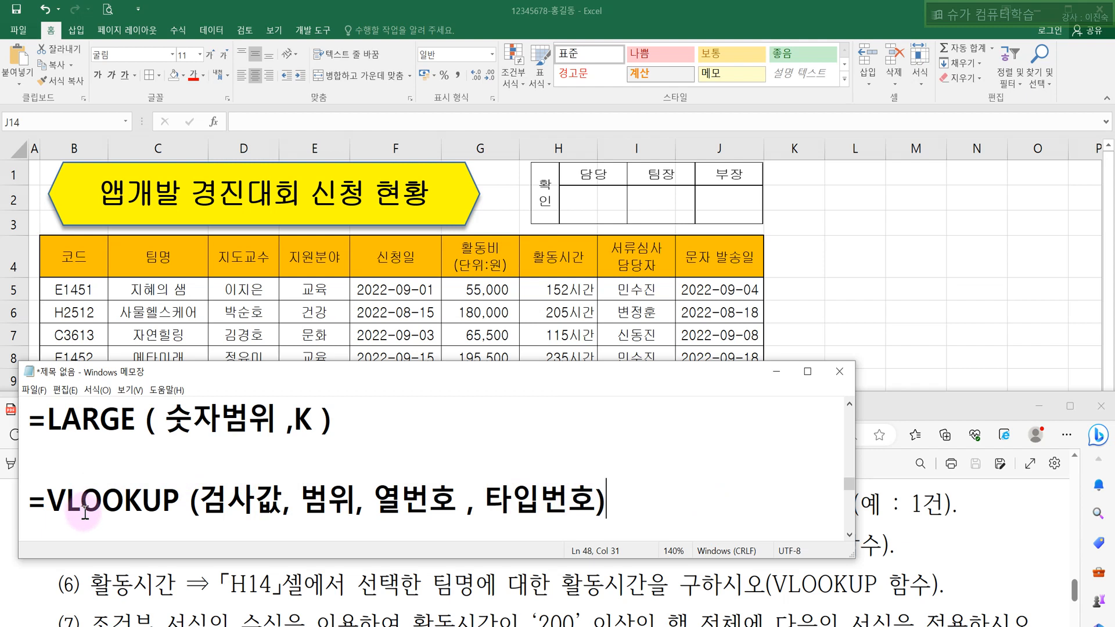
drag(197, 503, 356, 505)
click(380, 504)
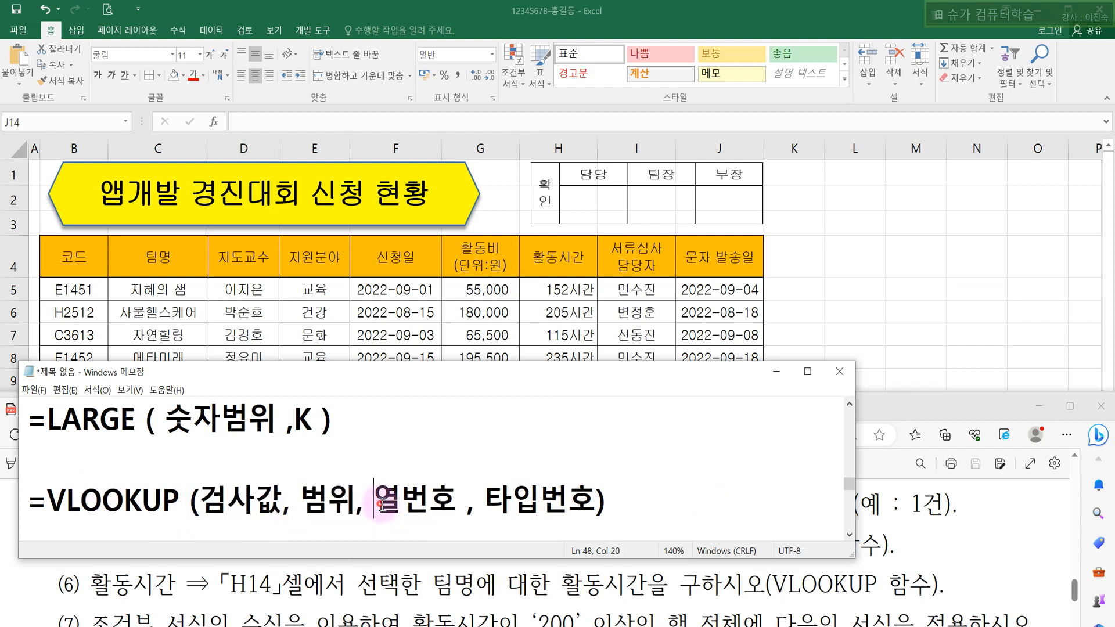
click(460, 504)
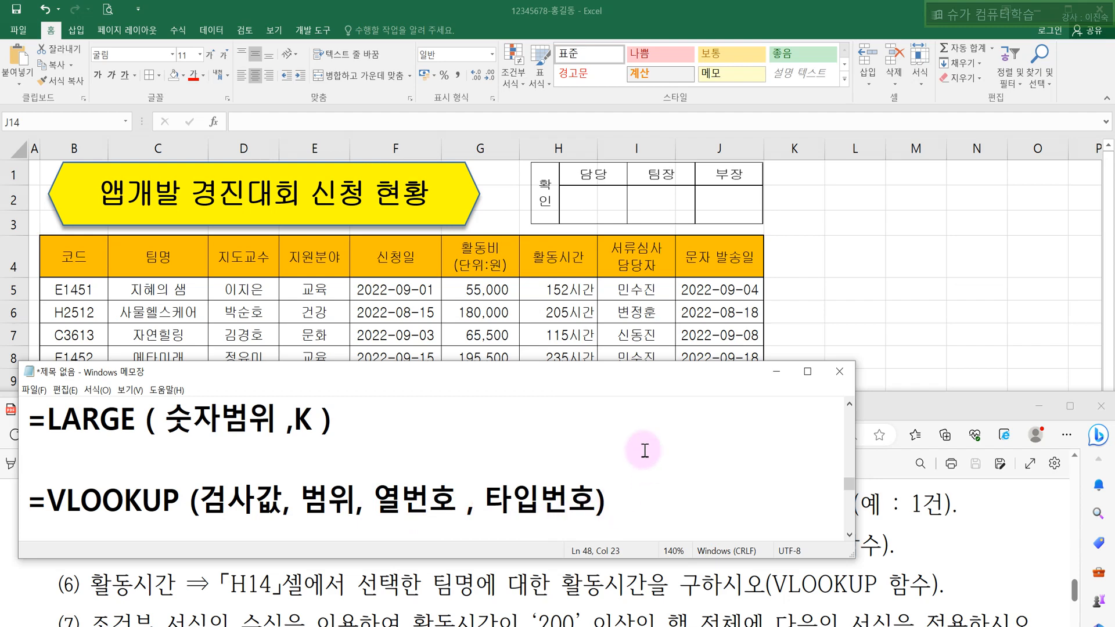
click(556, 354)
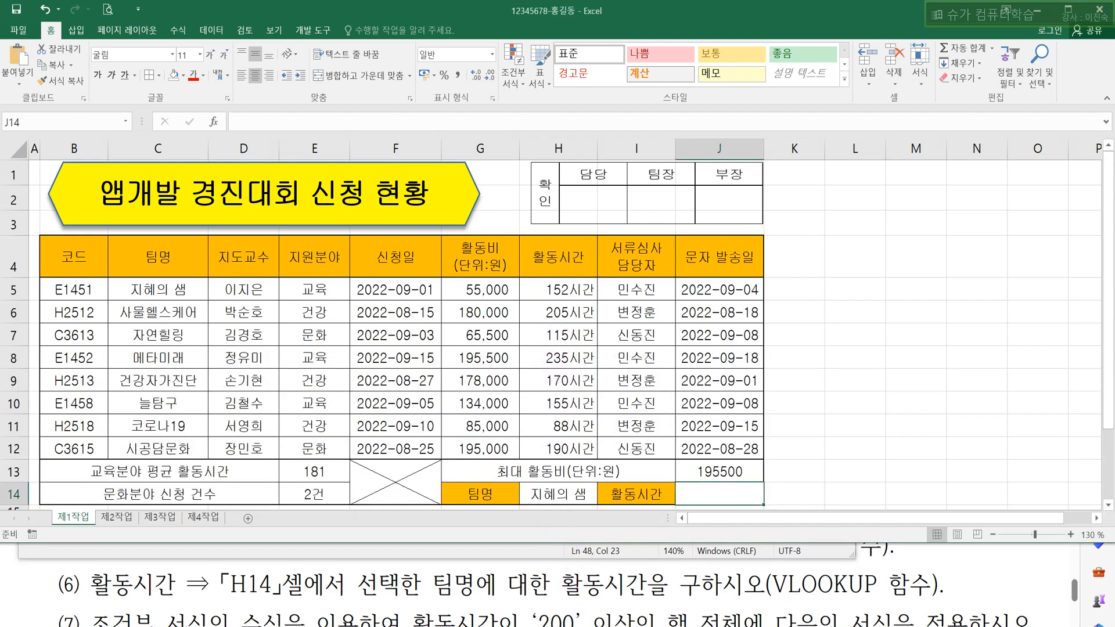
Step: Return to Notepad, move its window slightly higher and write "H14," on a new line beneath 검사값 in the VLOOKUP syntax
key(alt+Tab)
drag(476, 364, 482, 324)
click(624, 456)
key(Return)
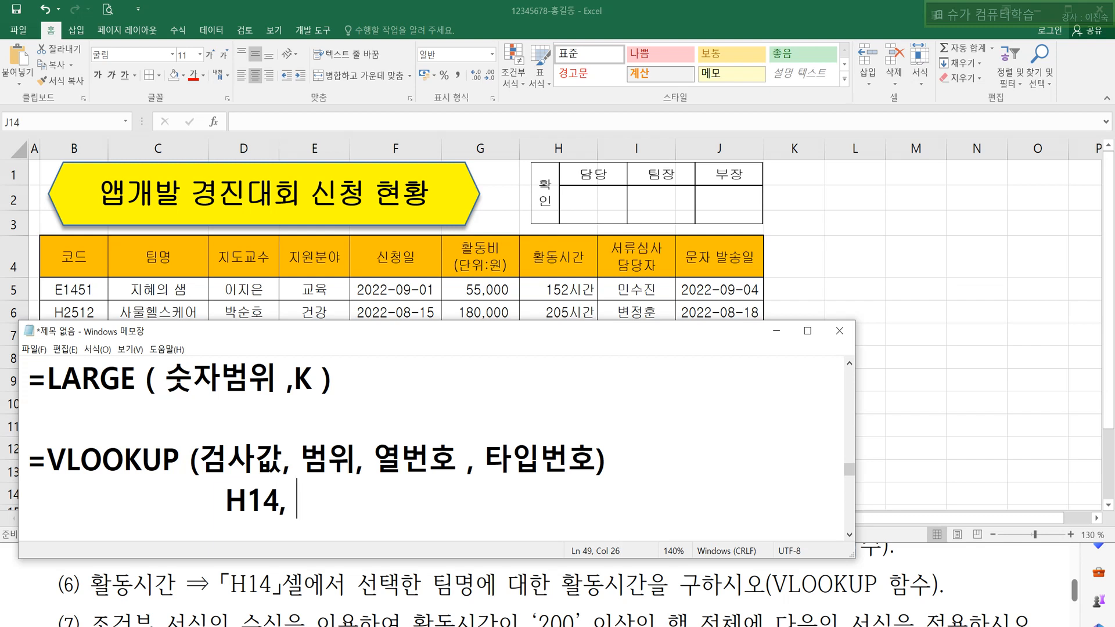
Step: Widen the spacing around 범위 and before 열번호 in the VLOOKUP syntax line
click(304, 462)
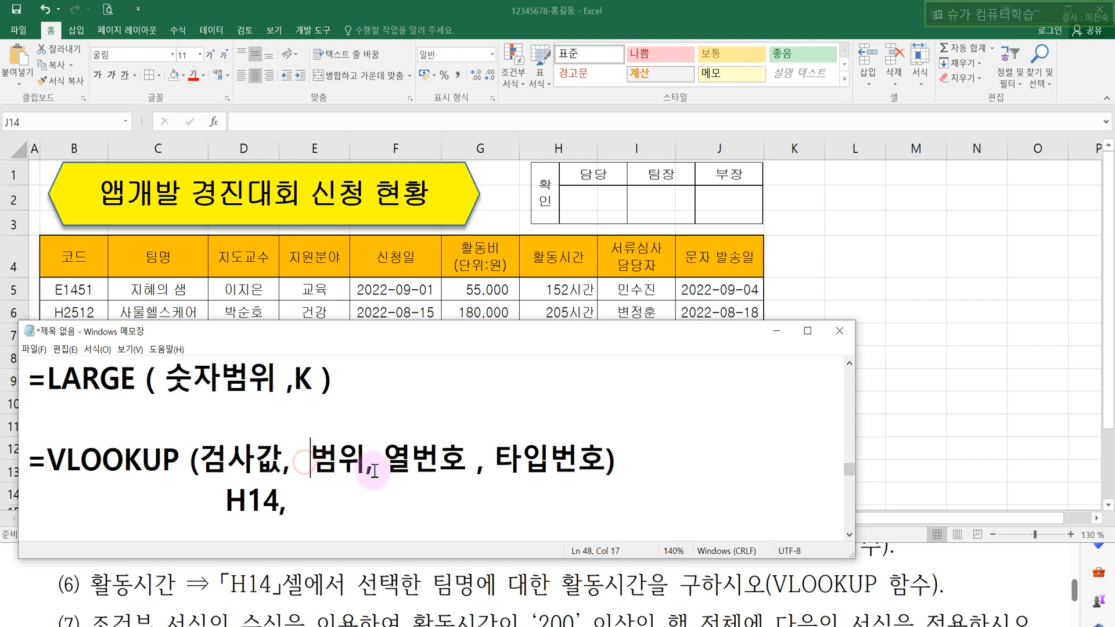
click(404, 461)
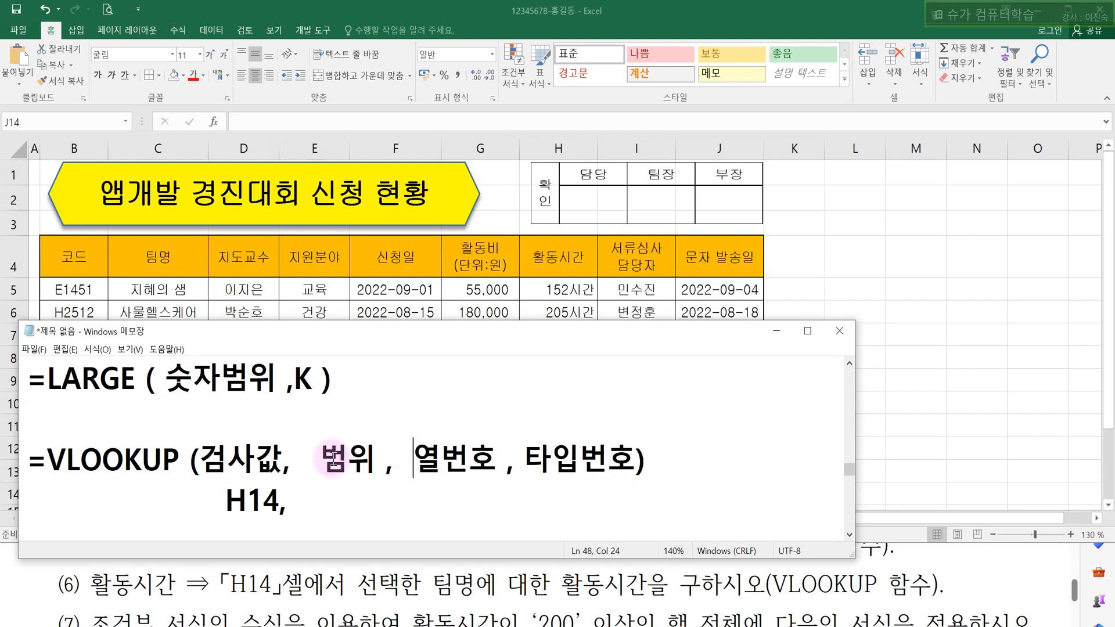
drag(321, 458, 373, 465)
drag(225, 460, 365, 469)
click(319, 513)
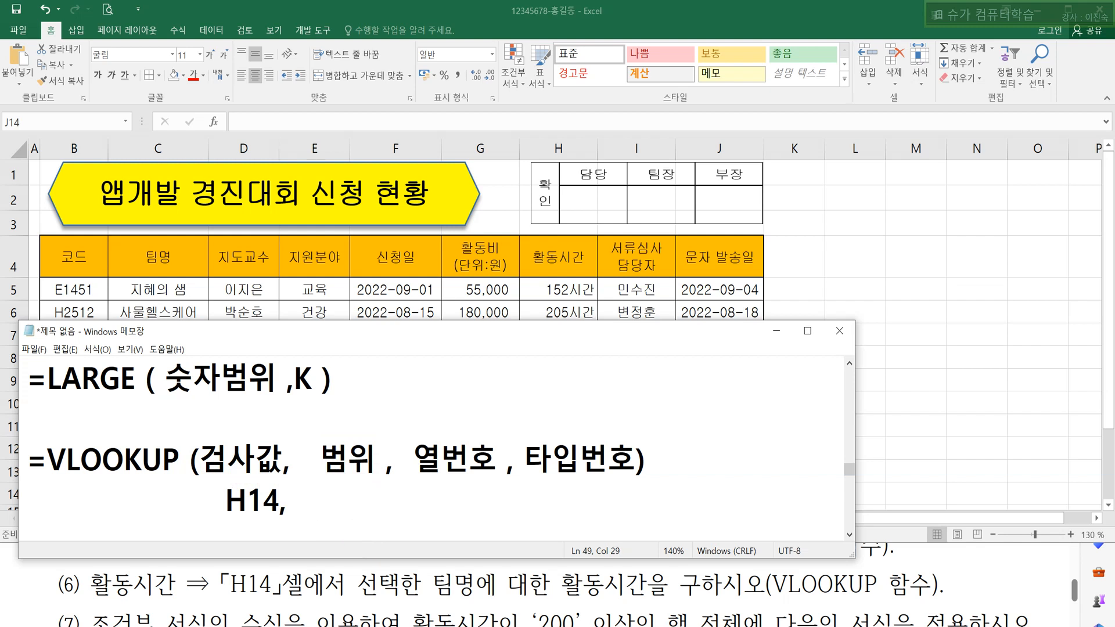
Step: Add a spaced ":" range placeholder after "H14," in the example line, followed by ", 5"
scroll(332, 500, up, 1)
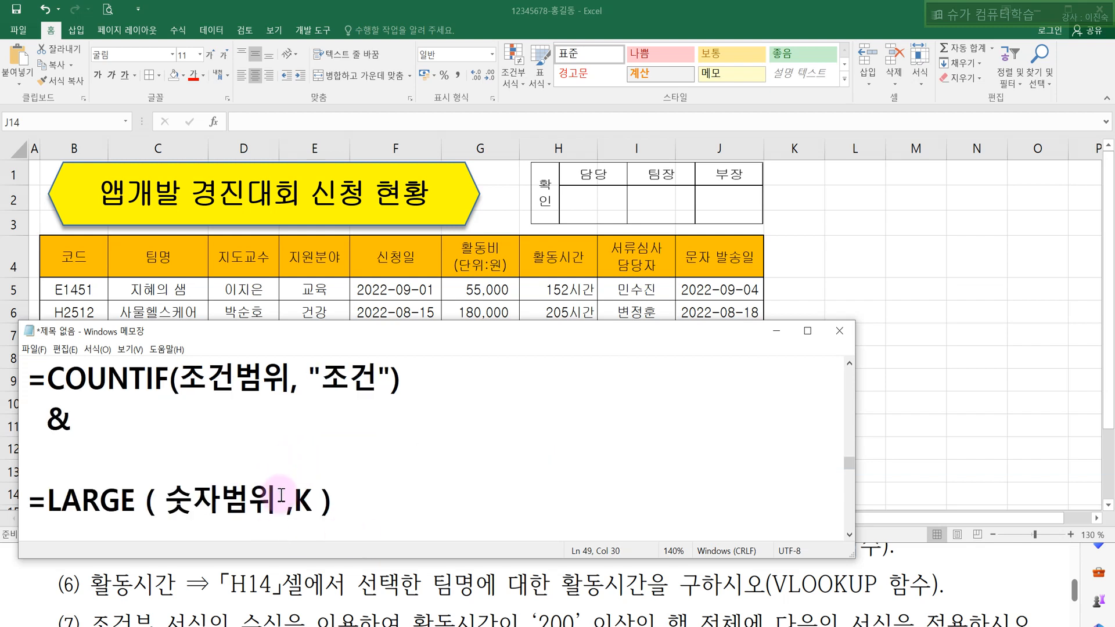
scroll(290, 505, down, 1)
drag(296, 501, 370, 503)
click(359, 510)
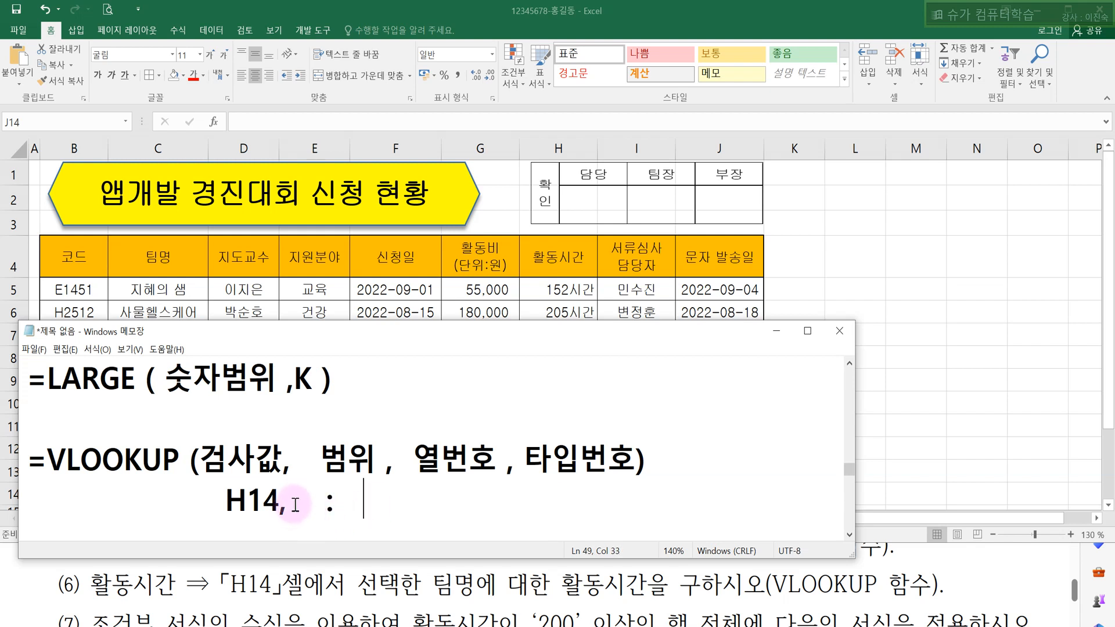
drag(296, 501, 364, 503)
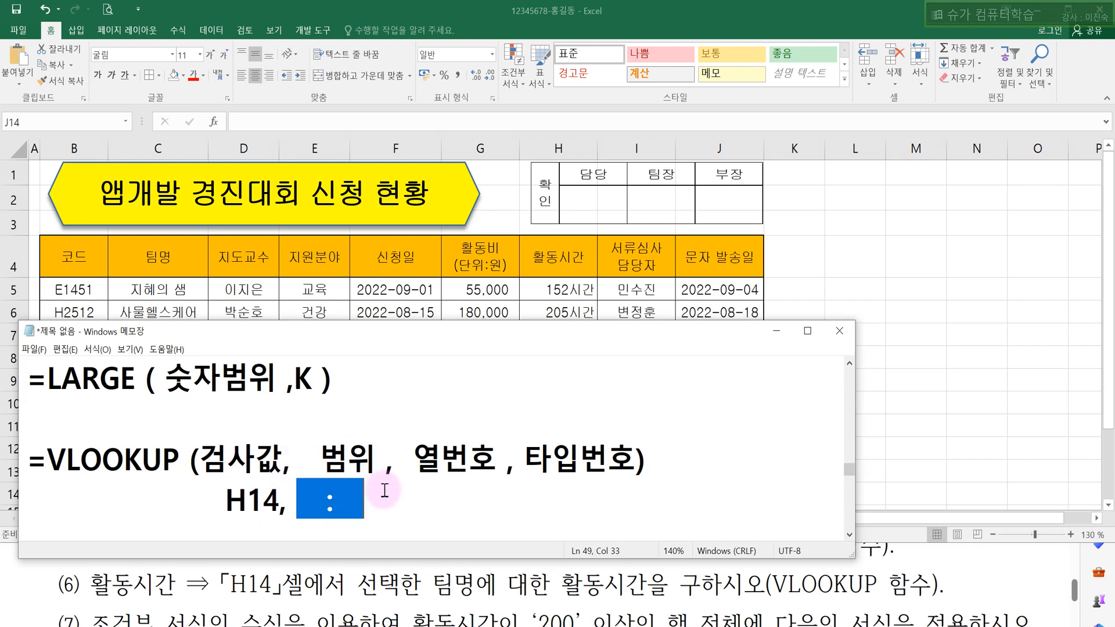
click(406, 508)
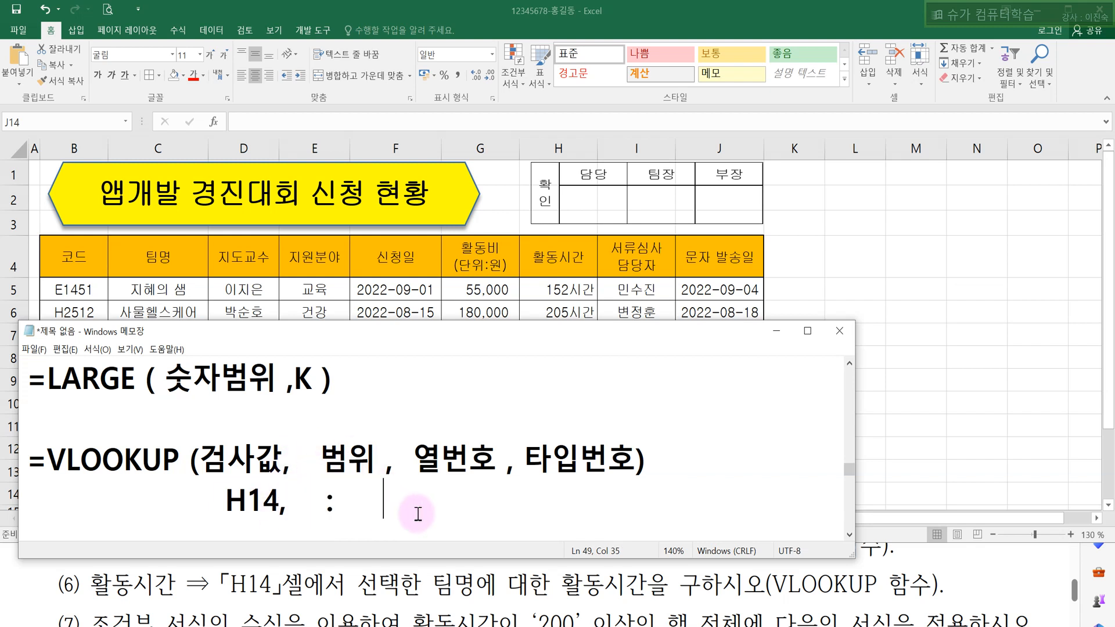
click(301, 496)
click(393, 510)
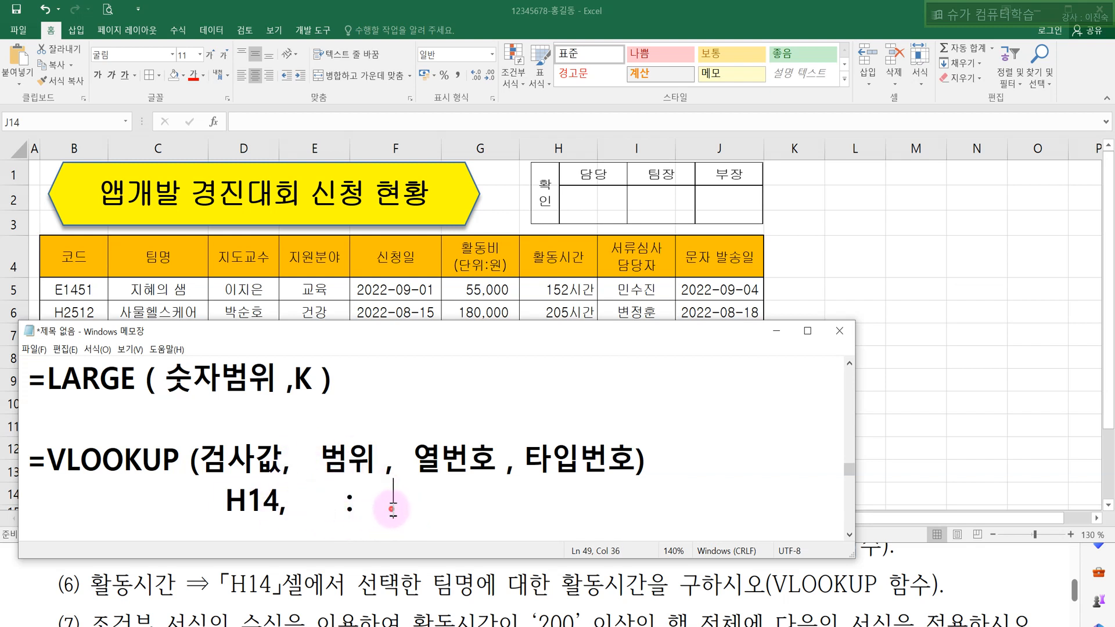
text(, 5)
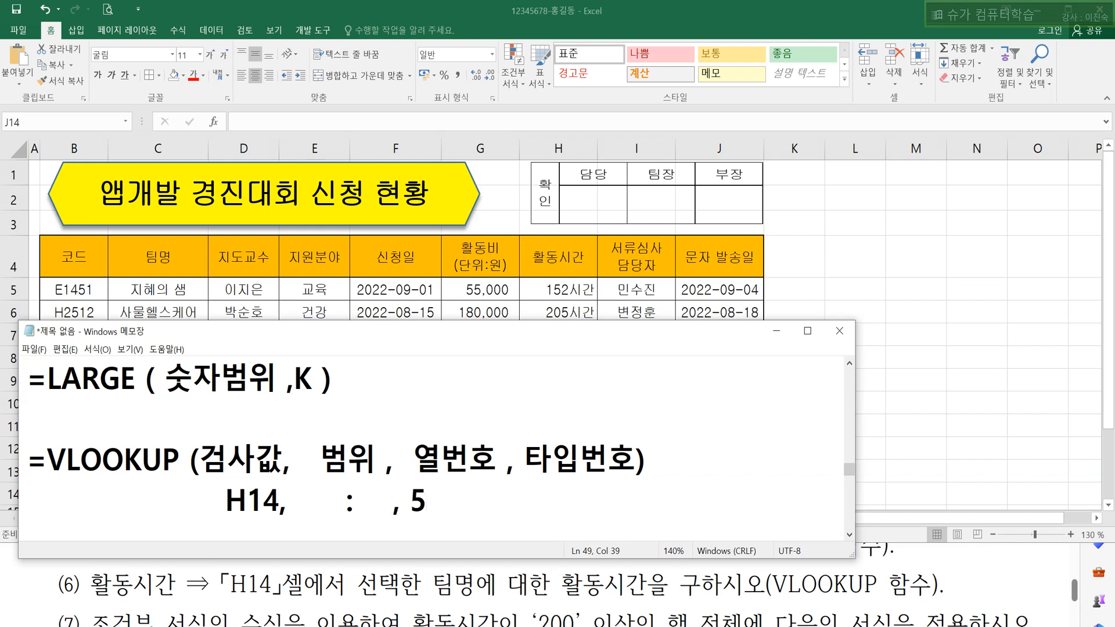
Step: Clear the 5 from the example line to keep the column number blank, and add ", 0" as the 타입번호
drag(312, 498, 395, 515)
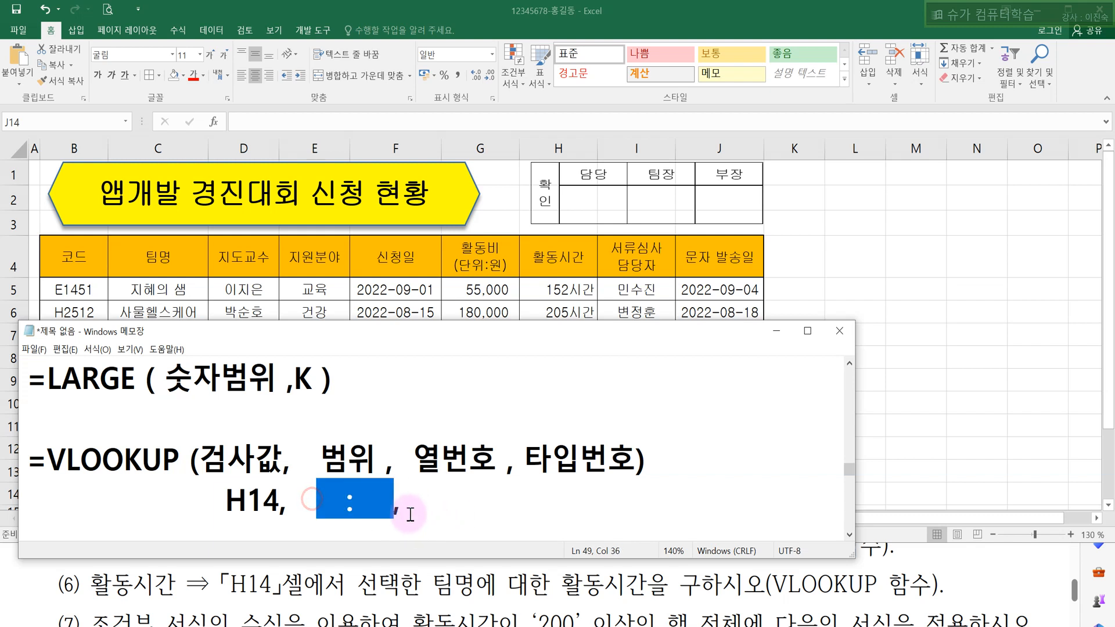
key(ctrl+End)
scroll(420, 434, up, 5)
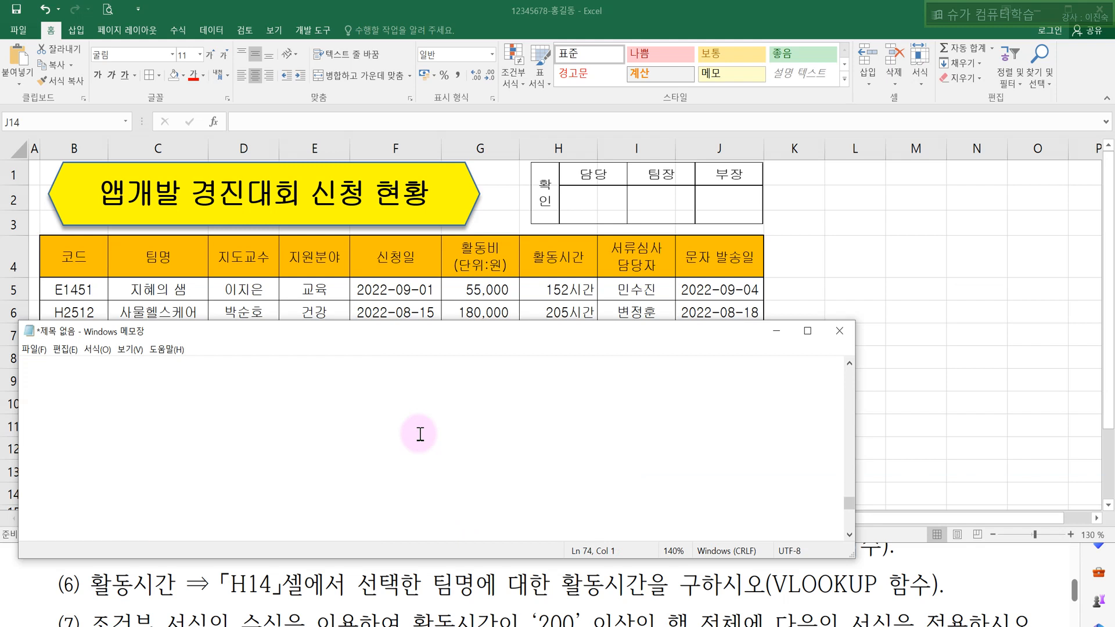
scroll(400, 444, up, 3)
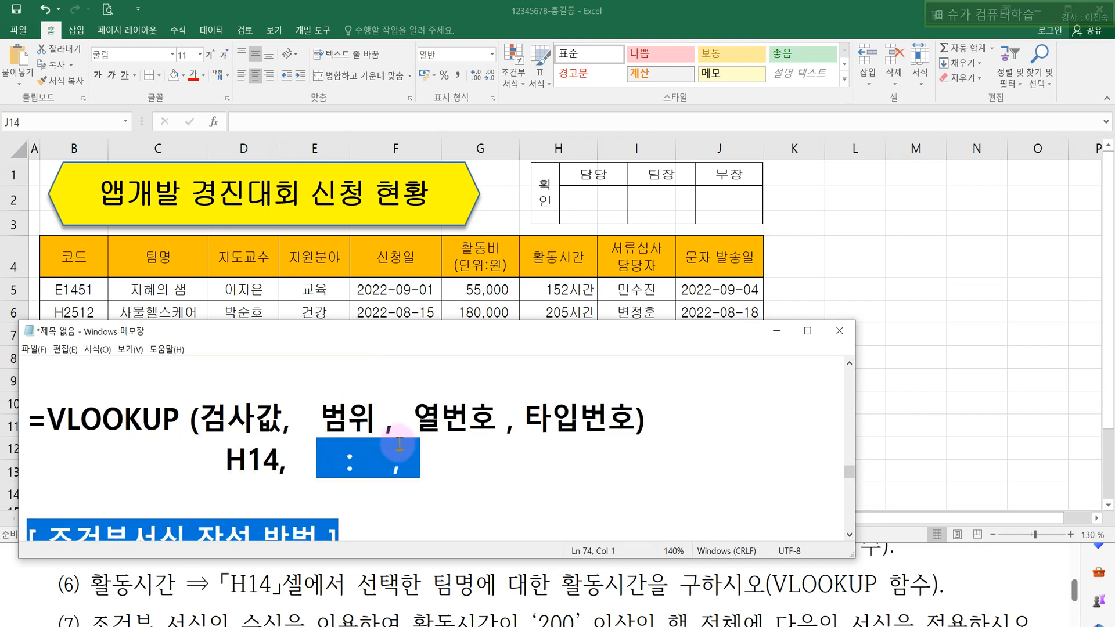
click(381, 453)
drag(308, 450, 428, 455)
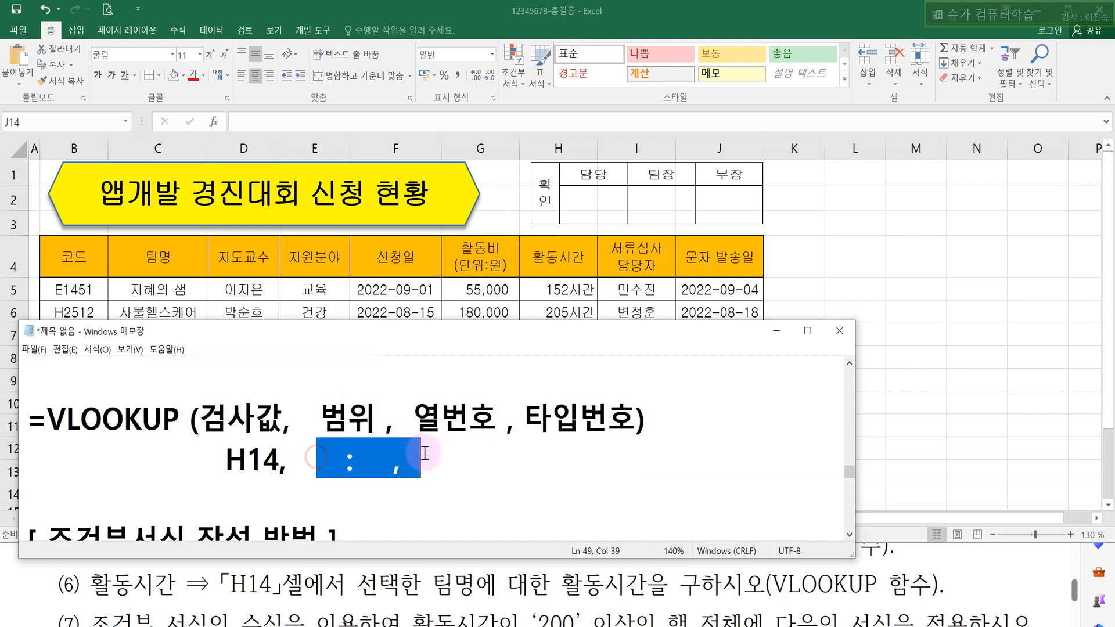
click(453, 461)
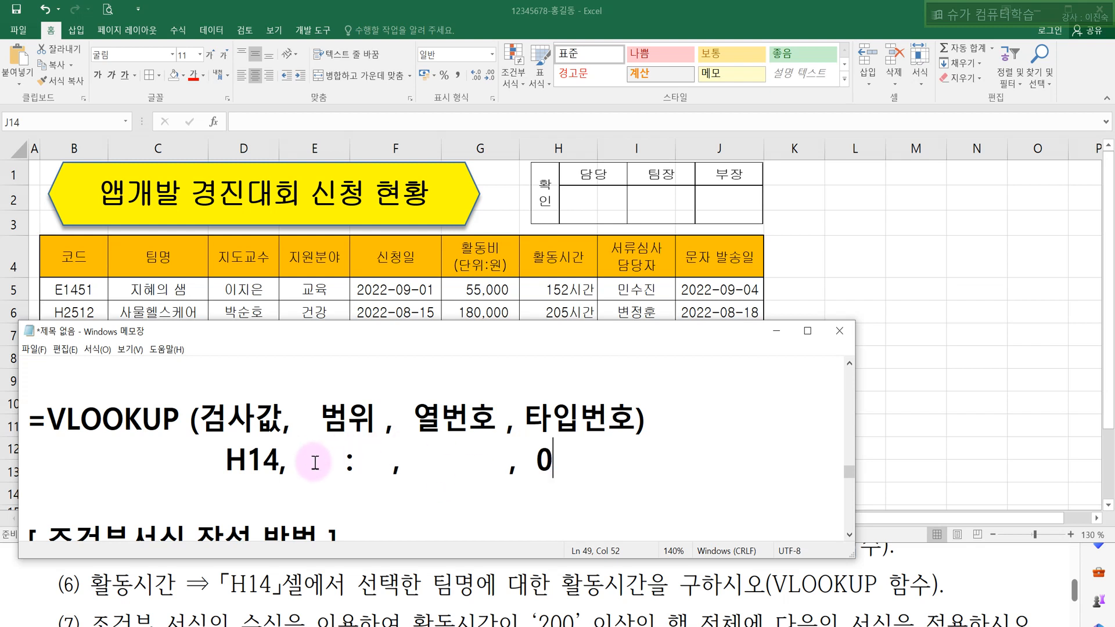
drag(319, 465, 449, 461)
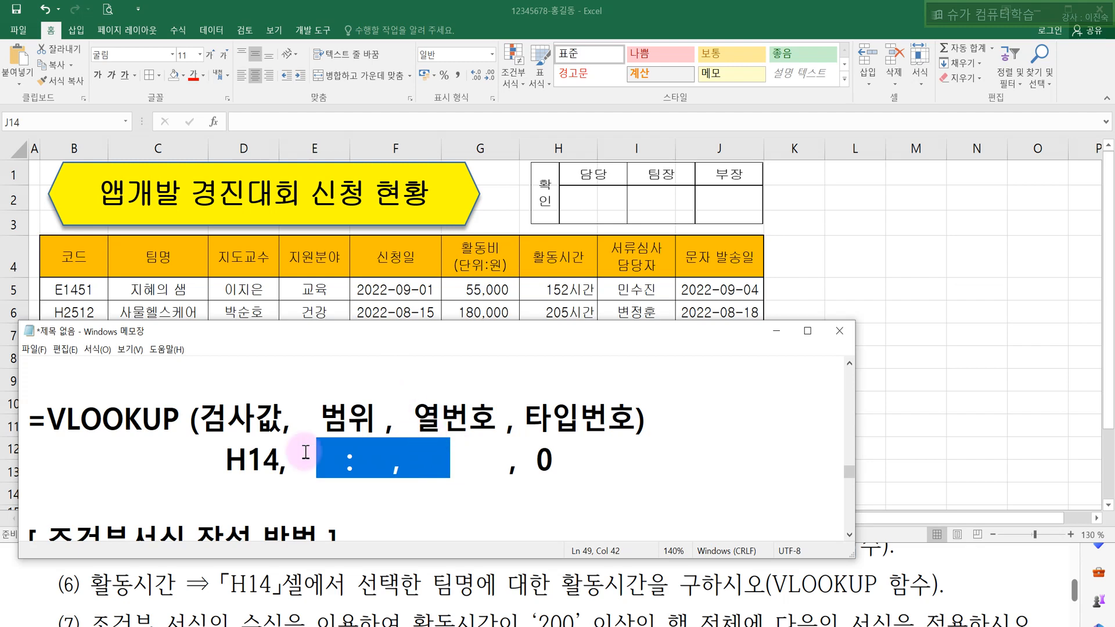
Step: Switch back to the Excel sheet and compare the H14 team list with the 코드 column and the 팀명 entries in C5:C12
click(322, 311)
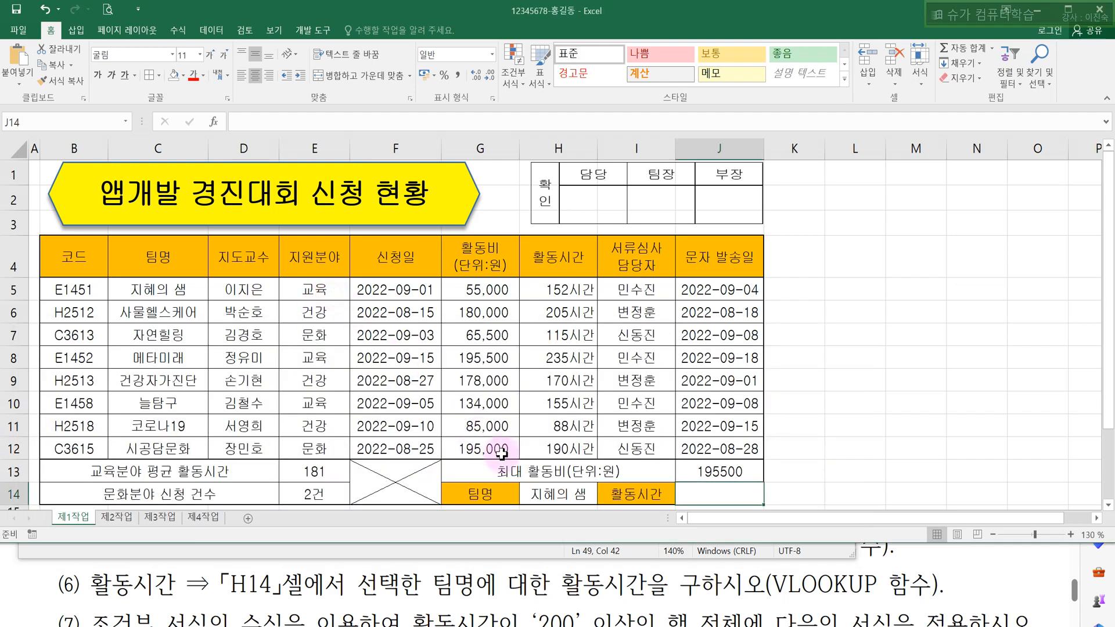
click(556, 495)
click(604, 498)
click(604, 497)
click(605, 498)
click(605, 497)
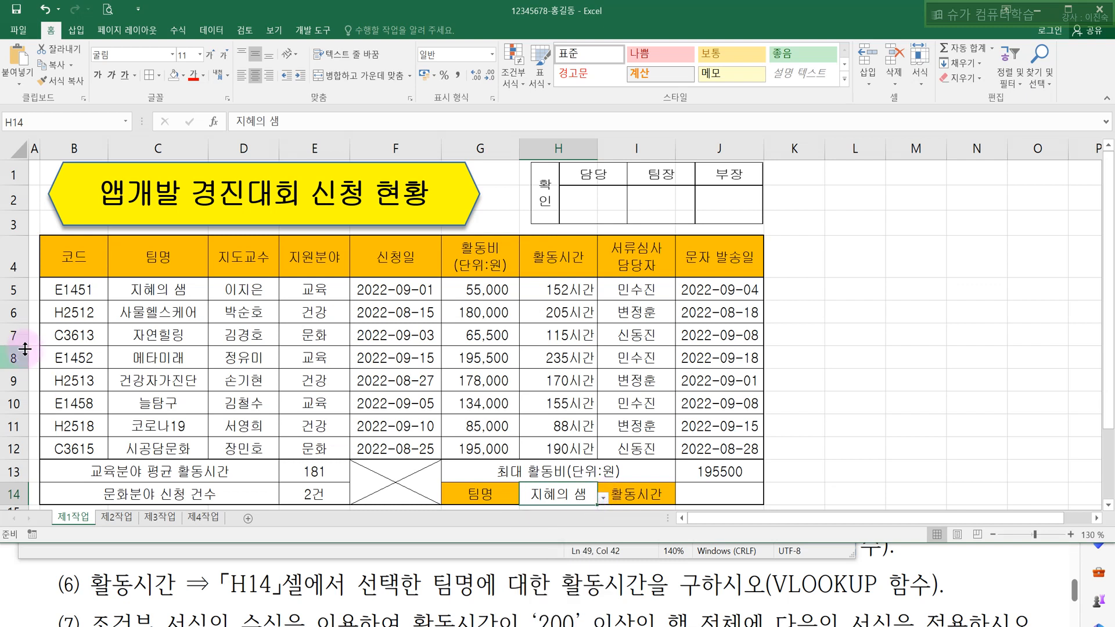
drag(73, 258, 86, 335)
drag(156, 292, 174, 456)
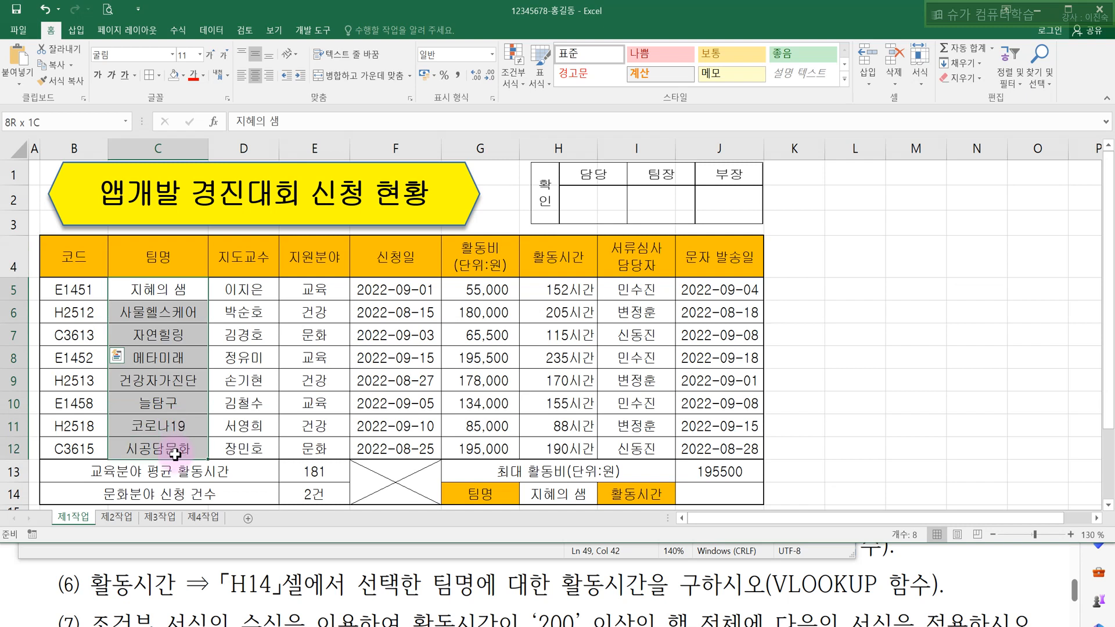
Step: Examine the team choices in H14's list and the table range C5:H12 from 팀명 through 활동시간
click(566, 494)
click(603, 498)
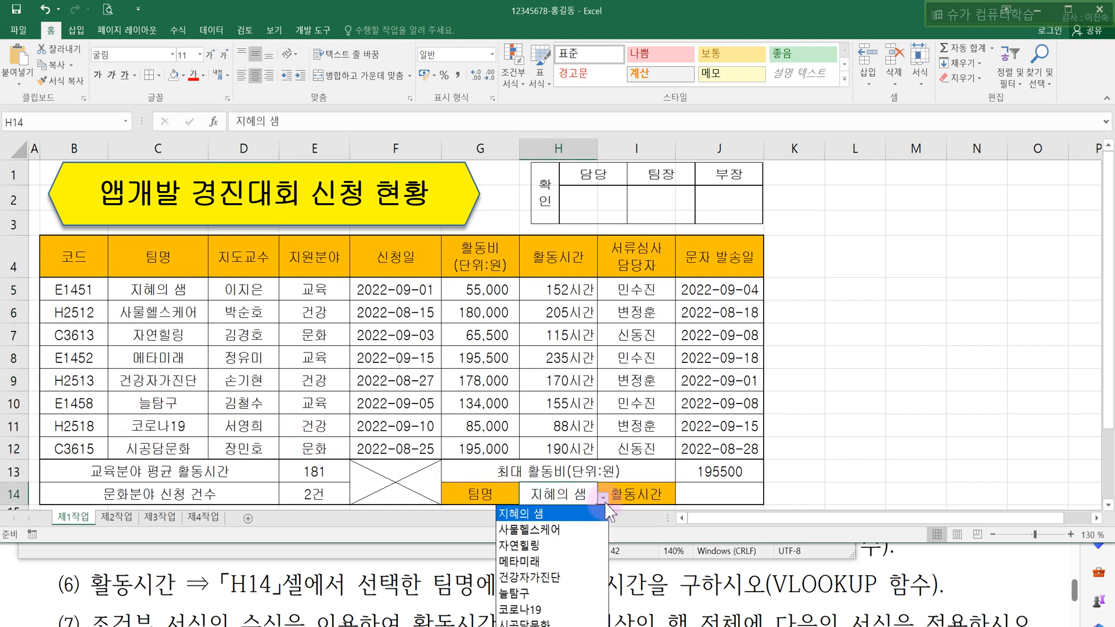
click(605, 499)
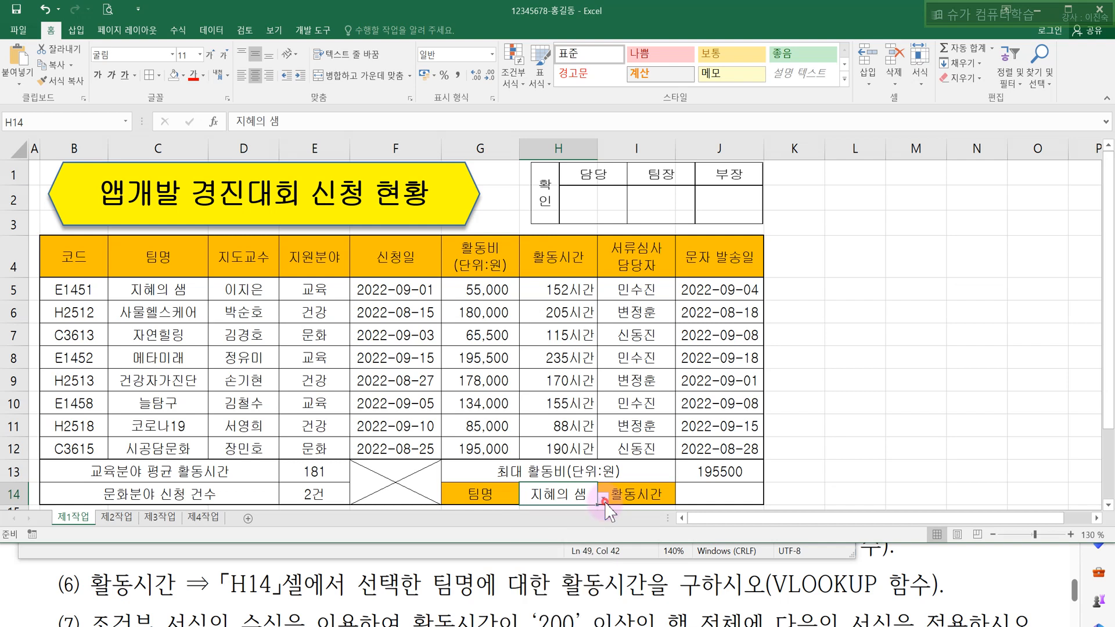
drag(183, 290, 545, 449)
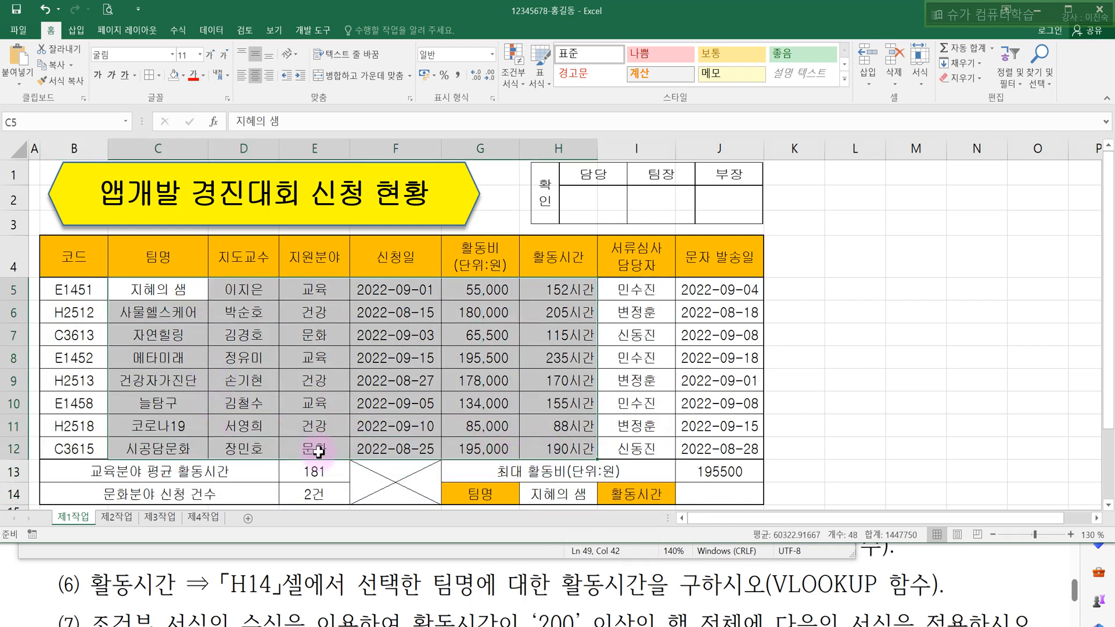
click(559, 497)
click(603, 499)
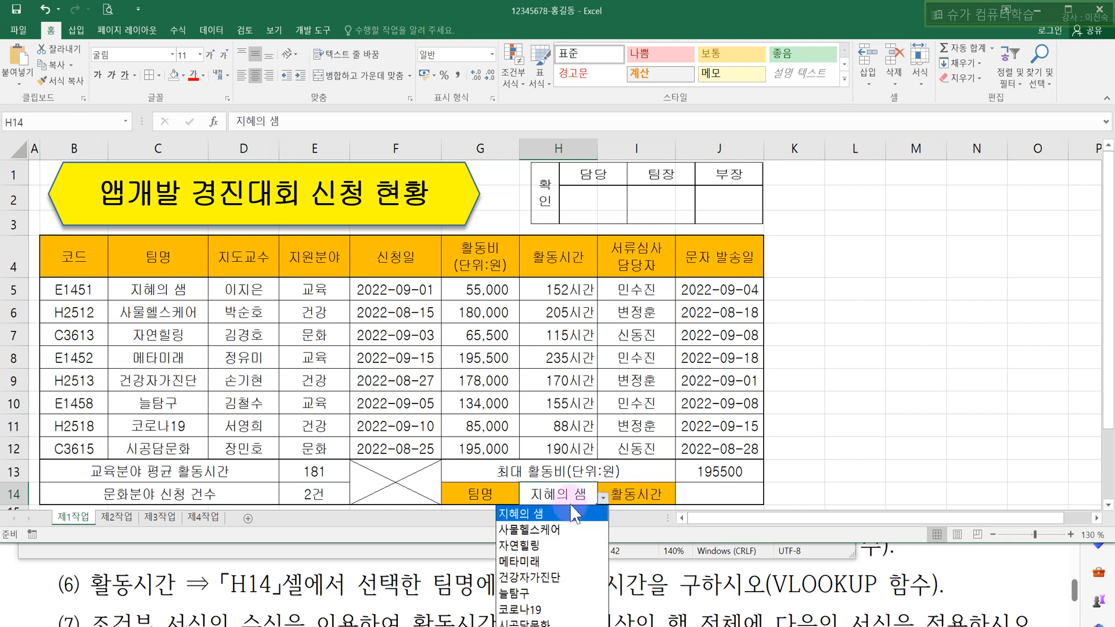
click(567, 510)
drag(180, 289, 493, 459)
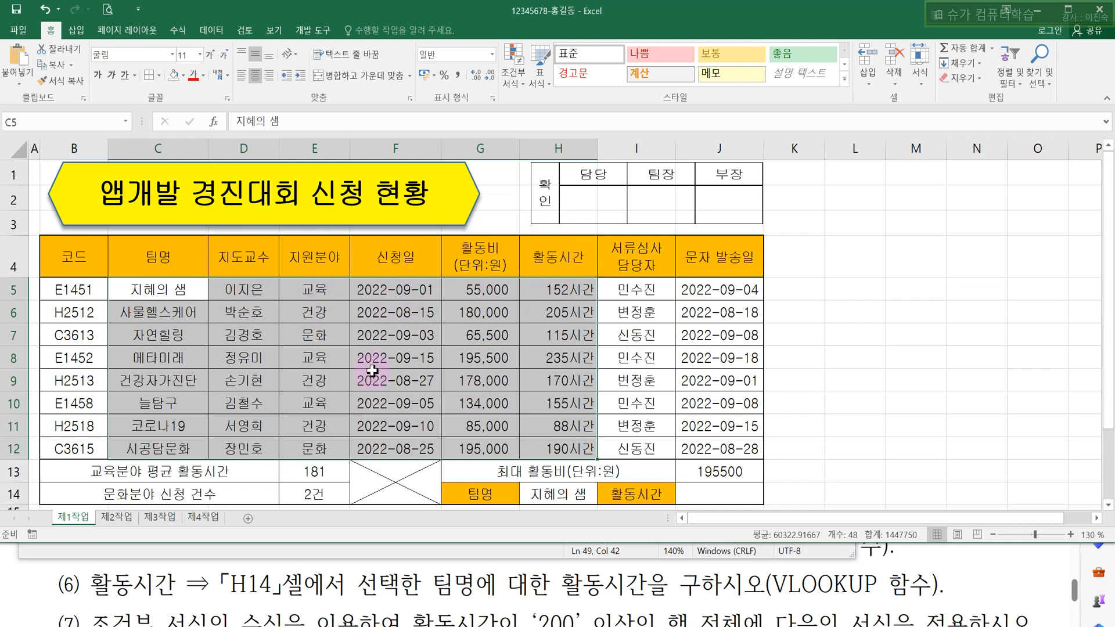
Step: Switch to the Notepad notes and fill in the range C5:H12 after "H14," in the VLOOKUP example line
click(481, 586)
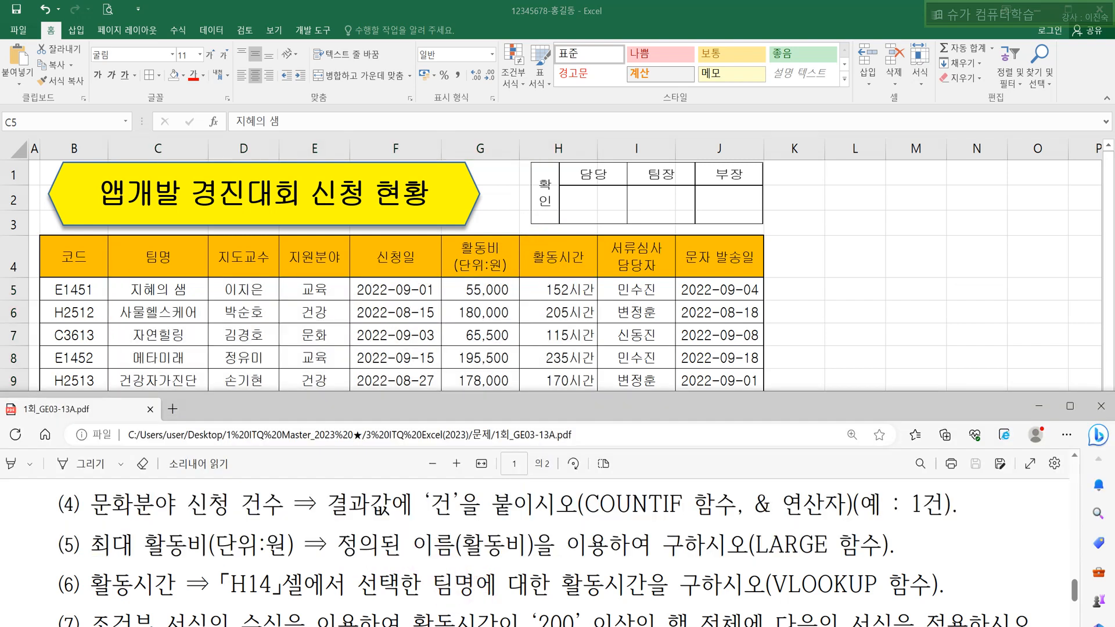
click(520, 622)
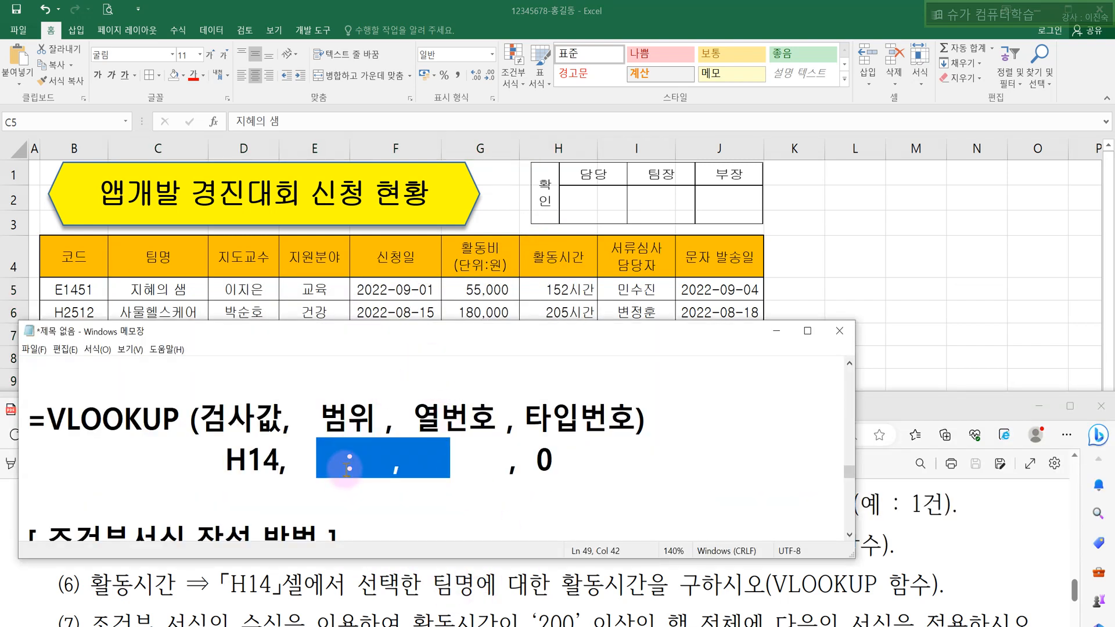
click(326, 463)
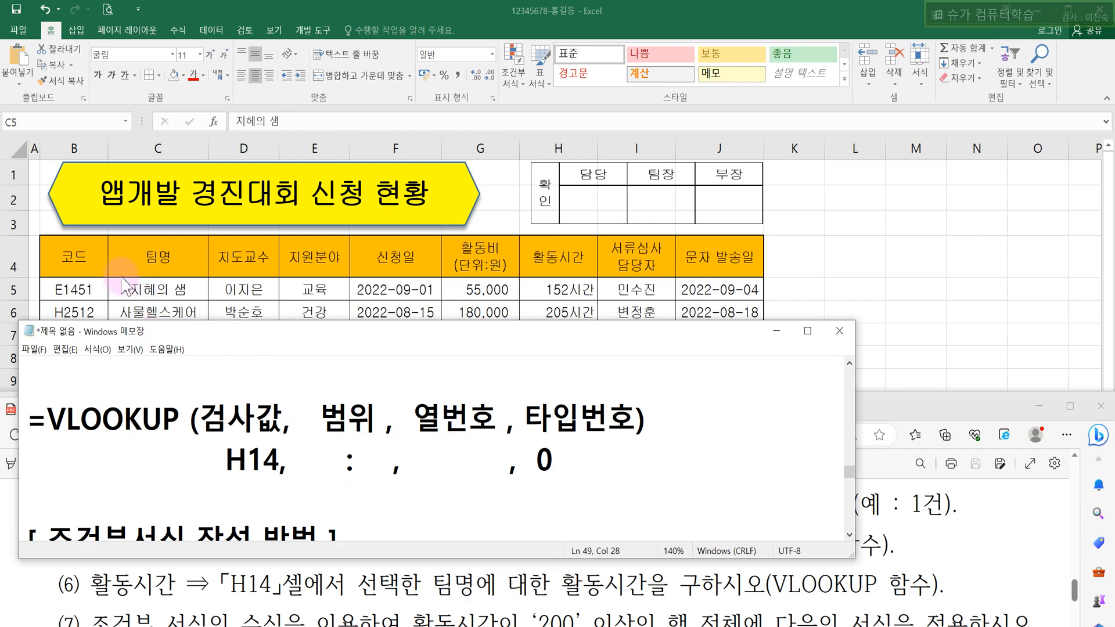
text(B)
key(BackSpace)
text(V)
key(BackSpace)
text(C5)
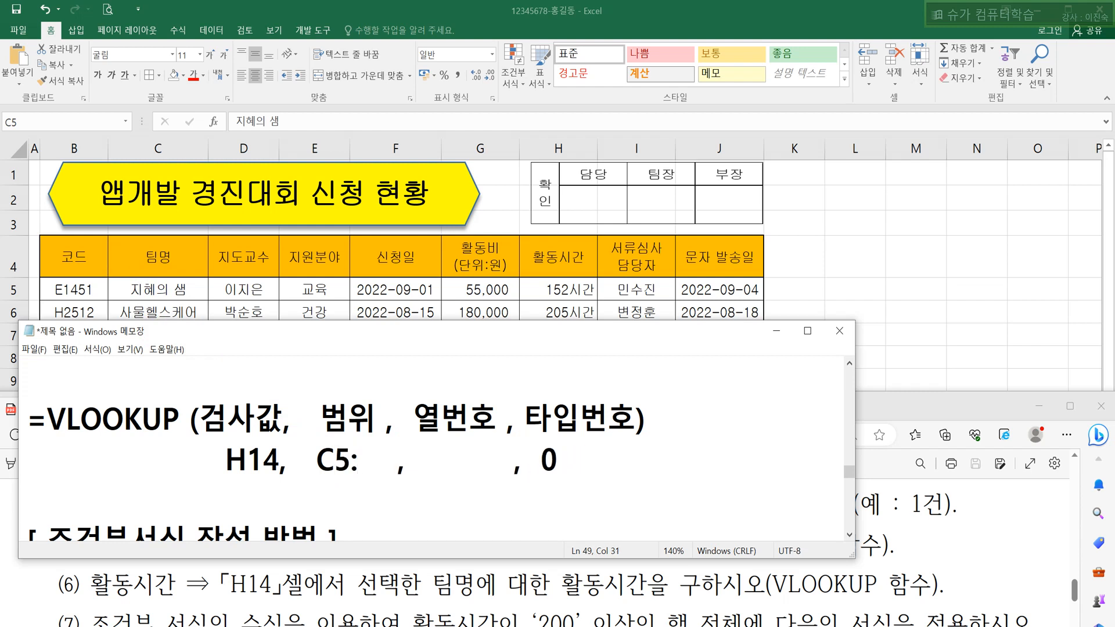
text(:H12)
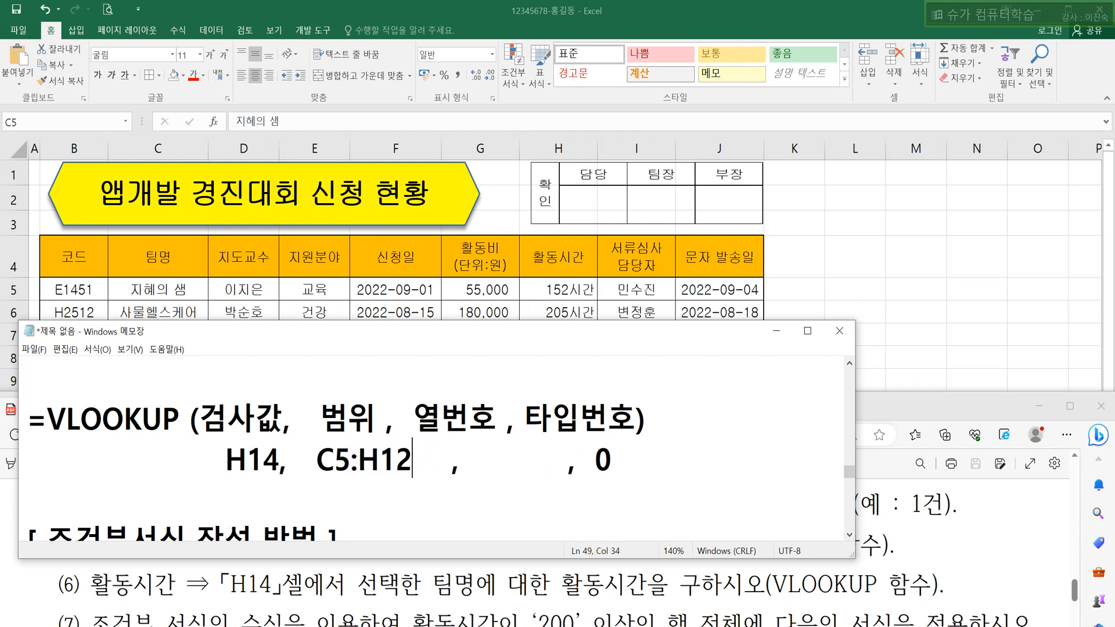
Step: Widen the spacing after 범위 in the syntax line and enter 6 as the 열번호 in the example line
click(376, 419)
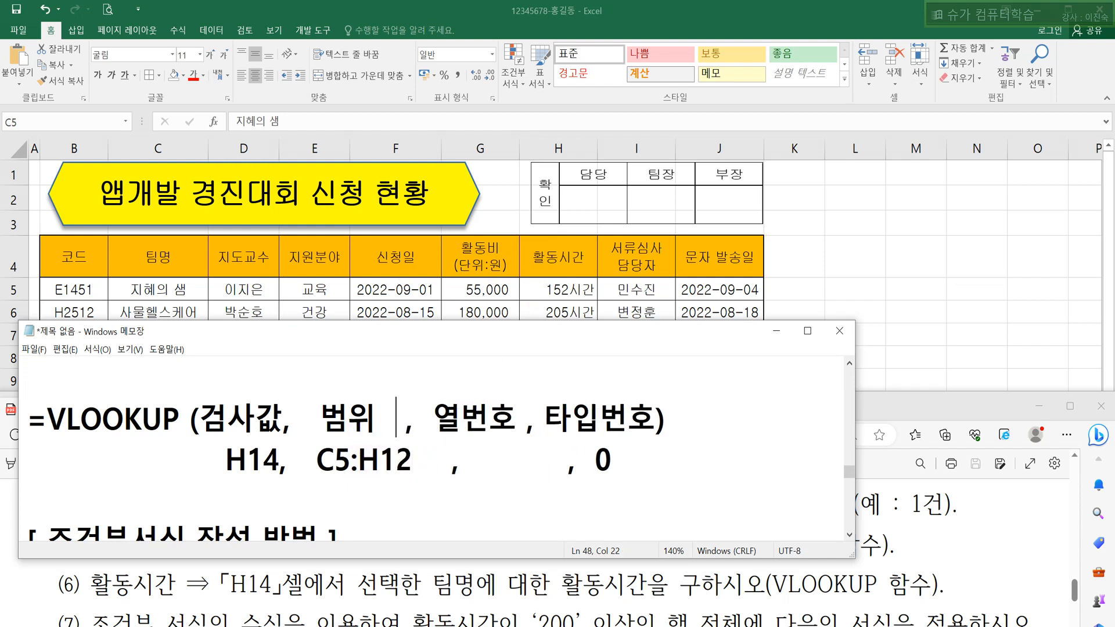
drag(318, 459, 351, 460)
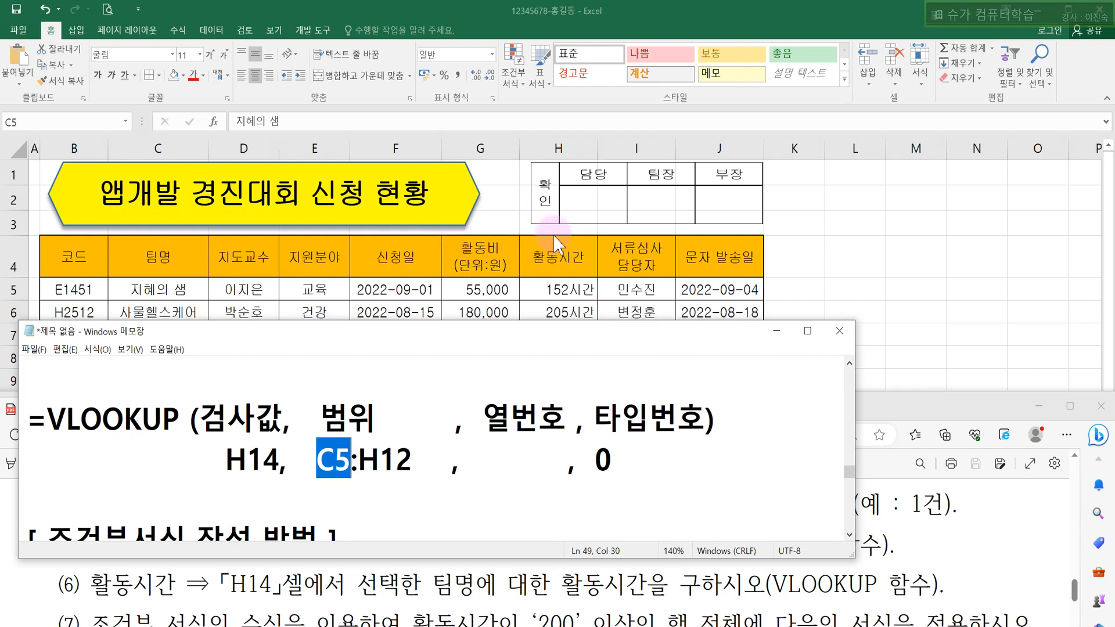
drag(480, 458, 539, 468)
text(6)
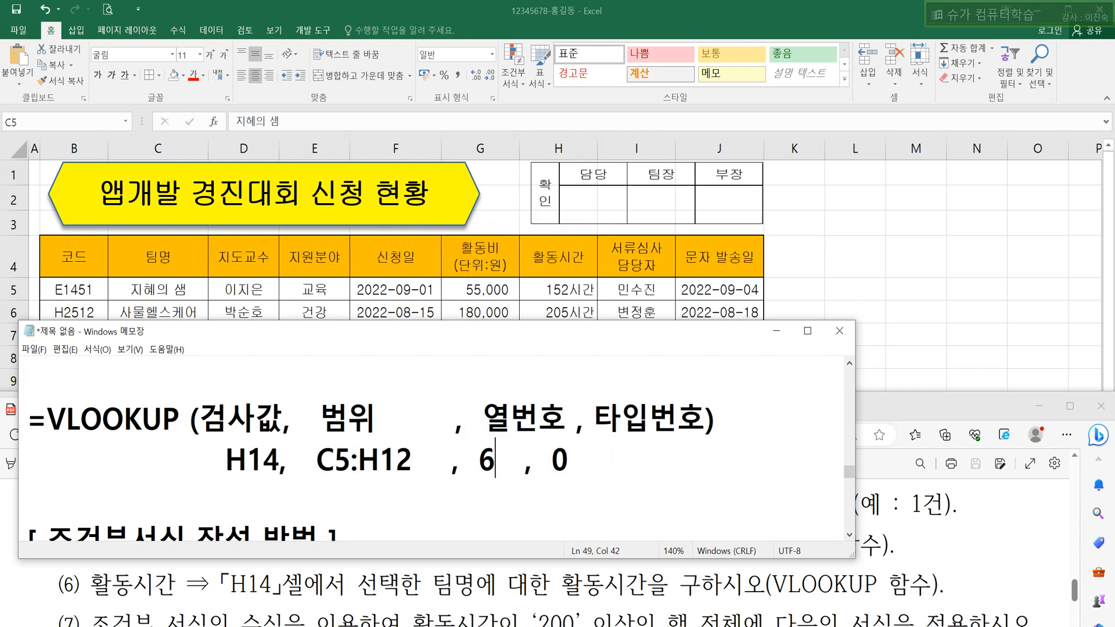
Step: Switch to Excel, try 건강자가진단 in the H14 team list, and set it back to 지혜의 샘
drag(317, 459, 518, 472)
click(477, 288)
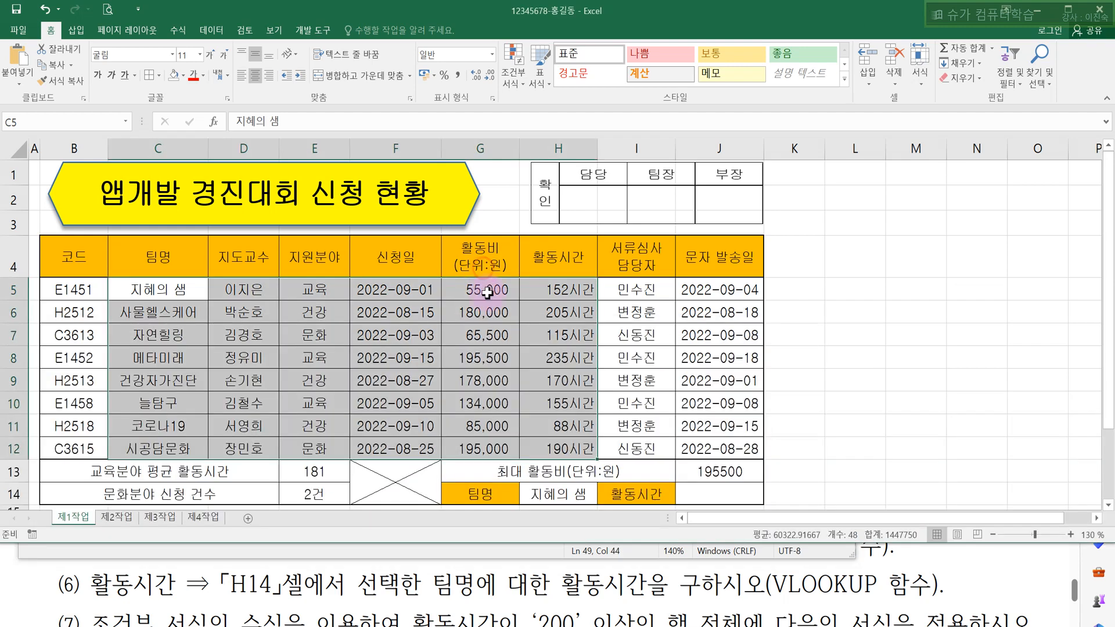
click(559, 494)
click(602, 498)
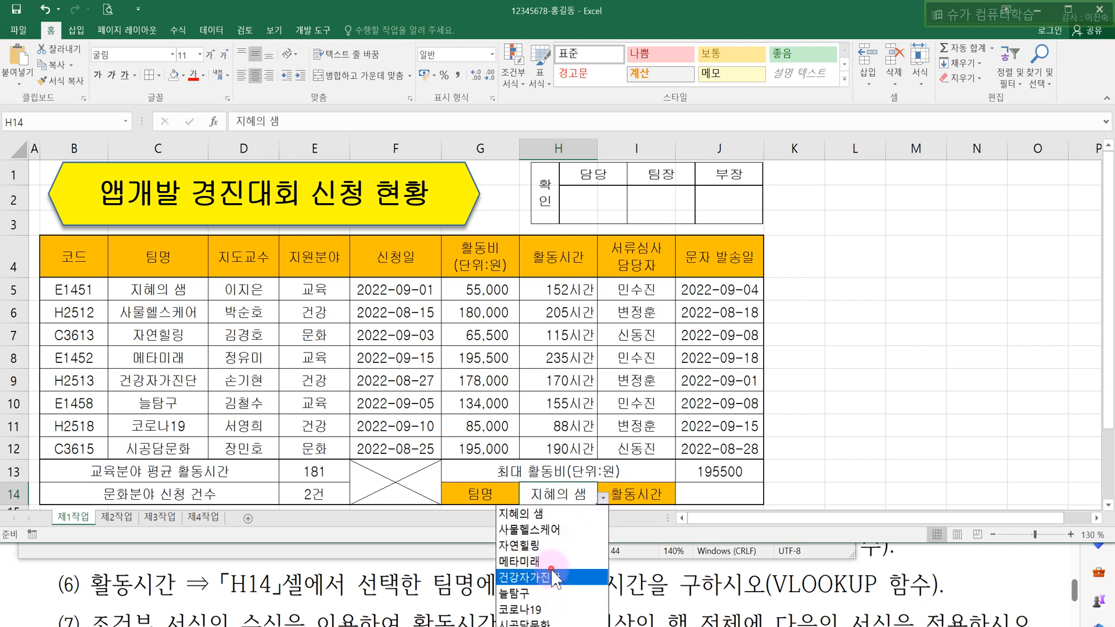
click(546, 577)
click(603, 498)
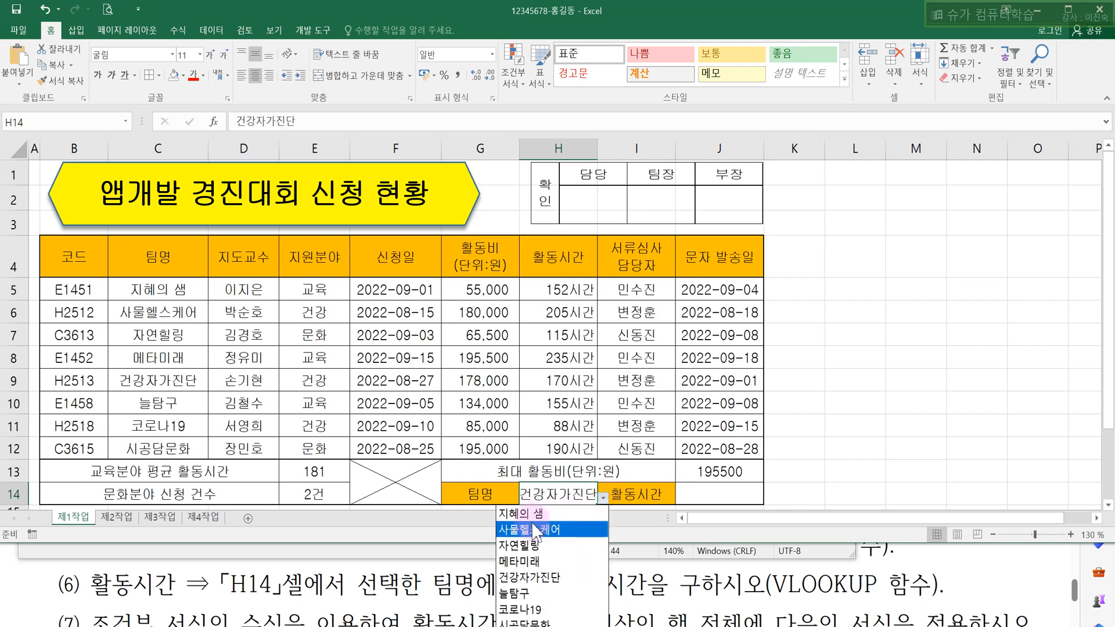
click(524, 514)
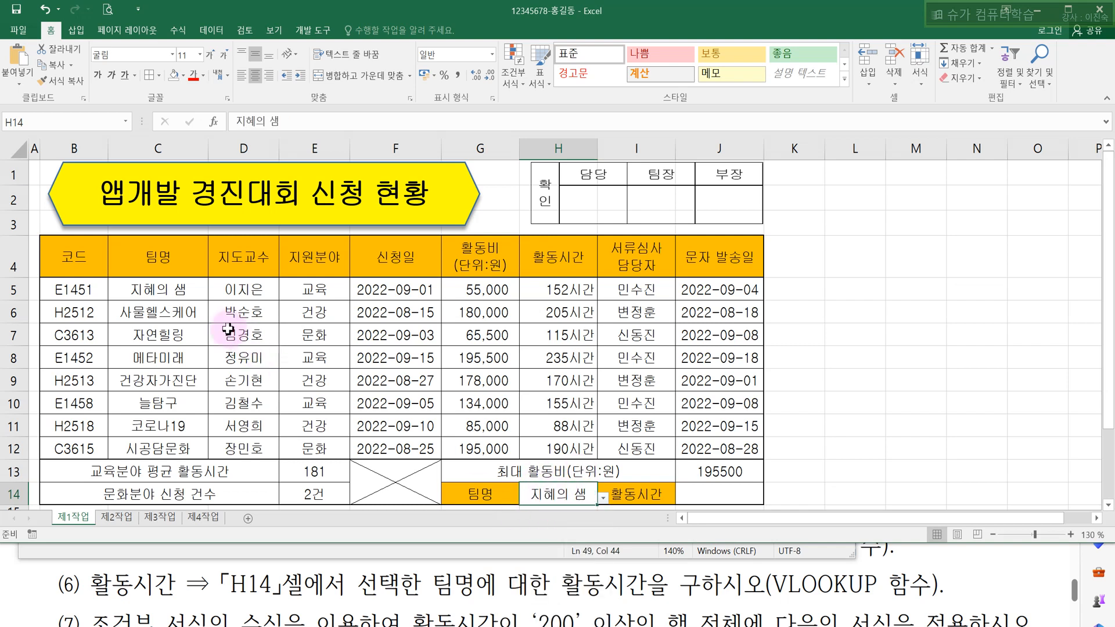
Step: Fill the 지혜의 샘 cell C5 with yellow to highlight the first cell of the lookup range
click(185, 291)
right_click(184, 292)
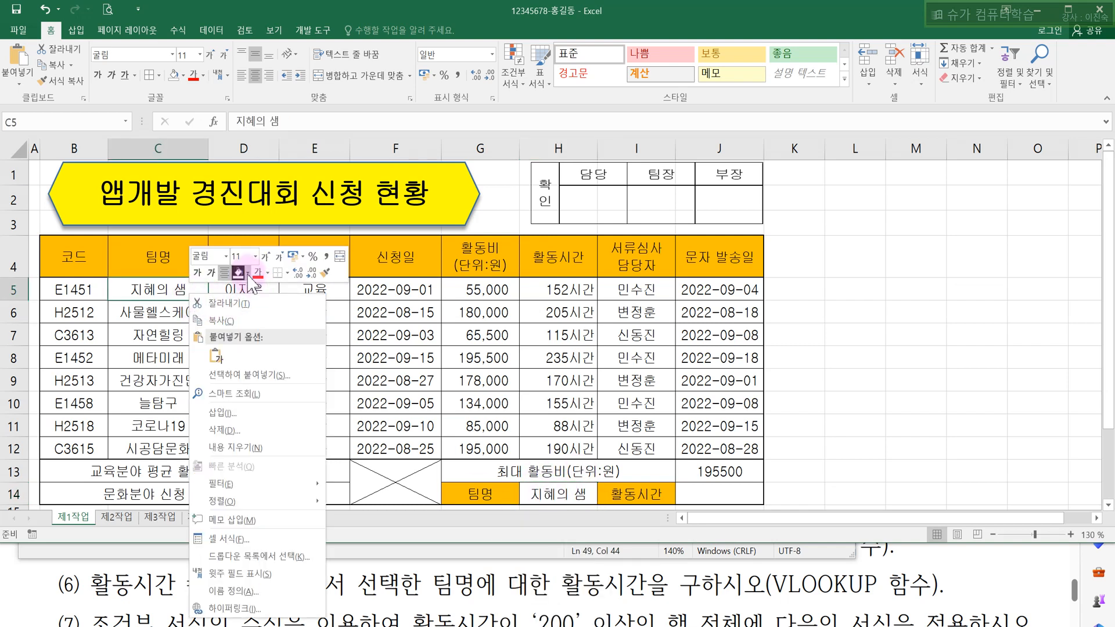
click(247, 272)
click(269, 380)
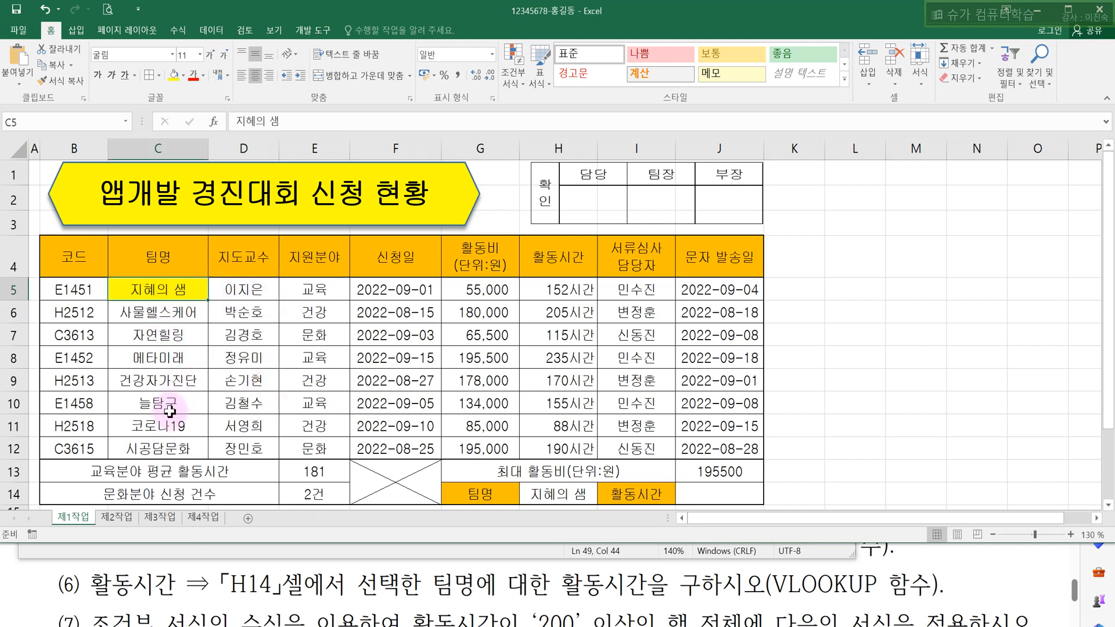
Step: Trace the lookup range in the sheet from the 팀명 entries in C5:C12 across to C5:H12
shift+click(167, 450)
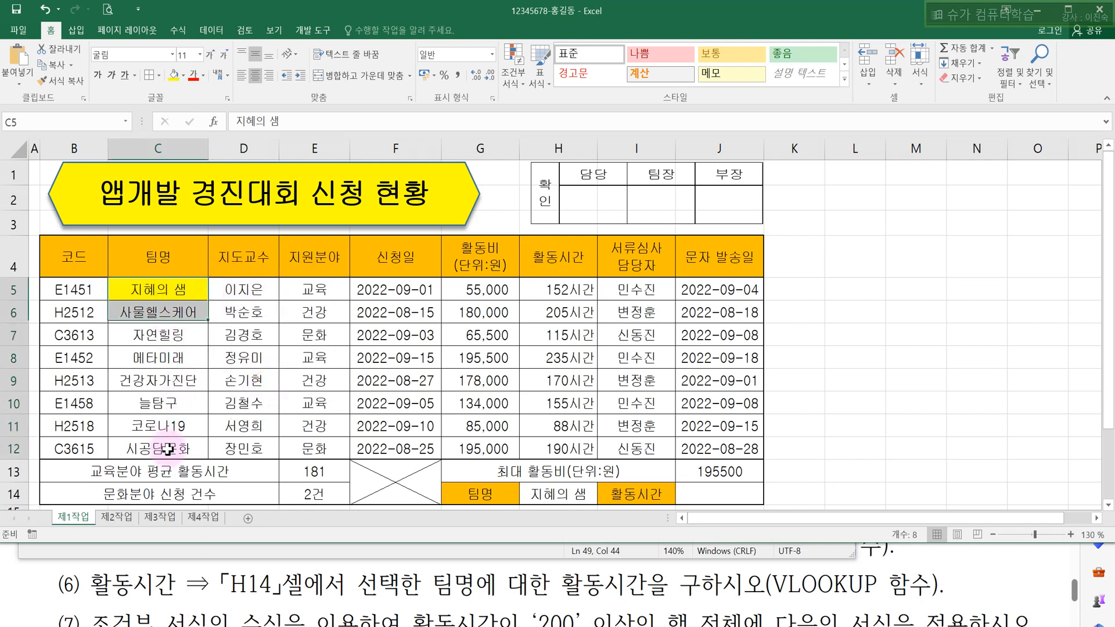
shift+click(539, 452)
drag(200, 292, 532, 448)
drag(172, 291, 521, 446)
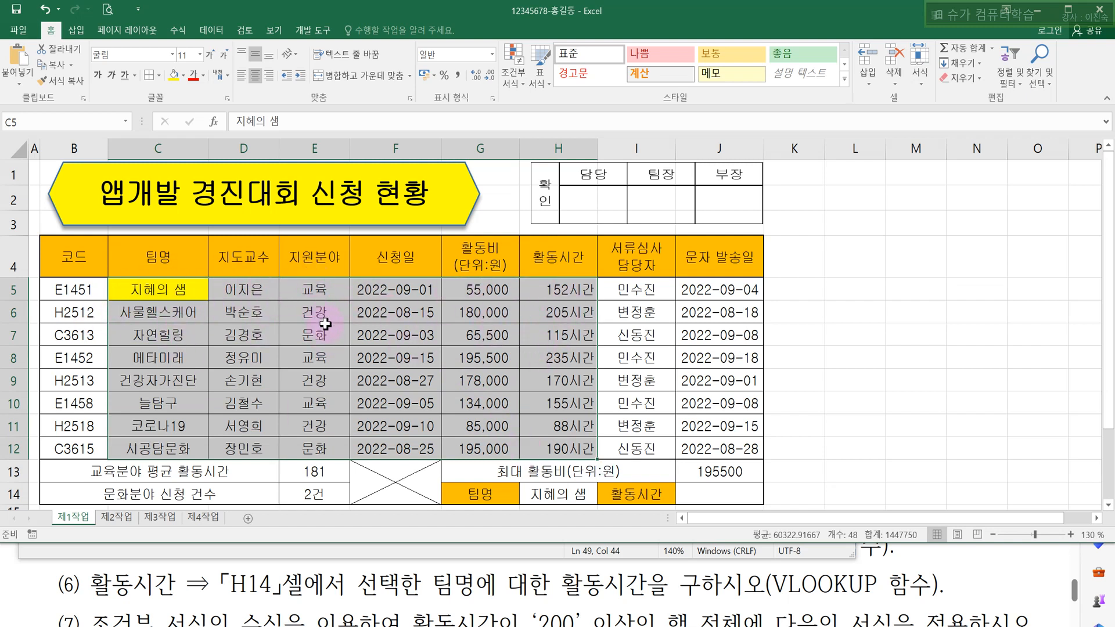
Step: Check the C5:H12 range and column number 6 in the Notepad example, and undo C5's yellow fill back in Excel
click(411, 626)
drag(477, 464, 496, 467)
drag(316, 458, 413, 459)
double_click(485, 461)
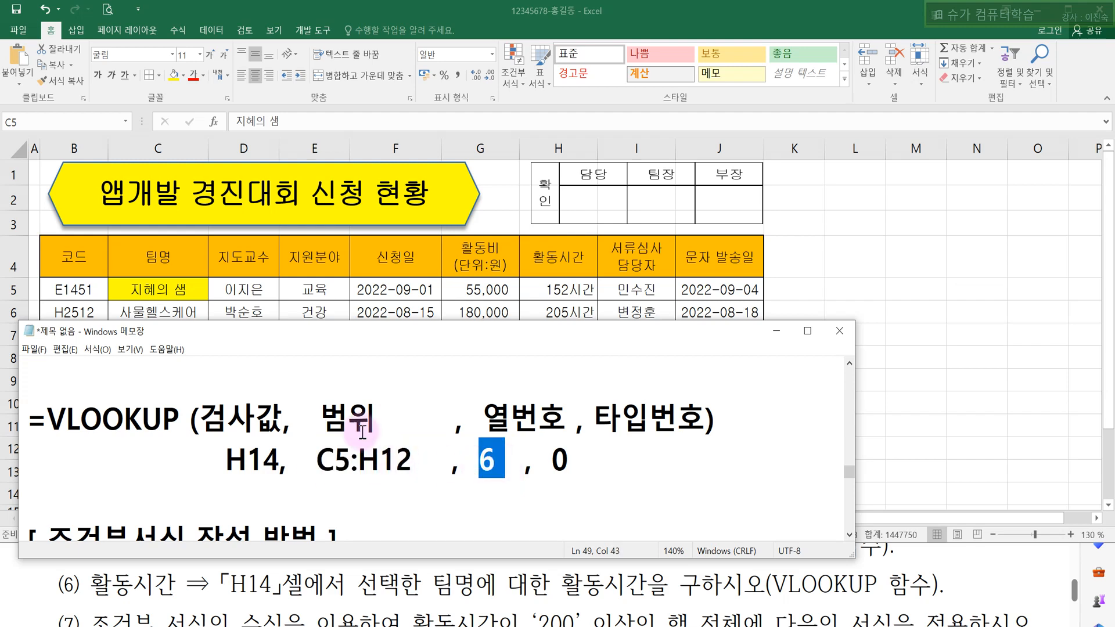
click(378, 299)
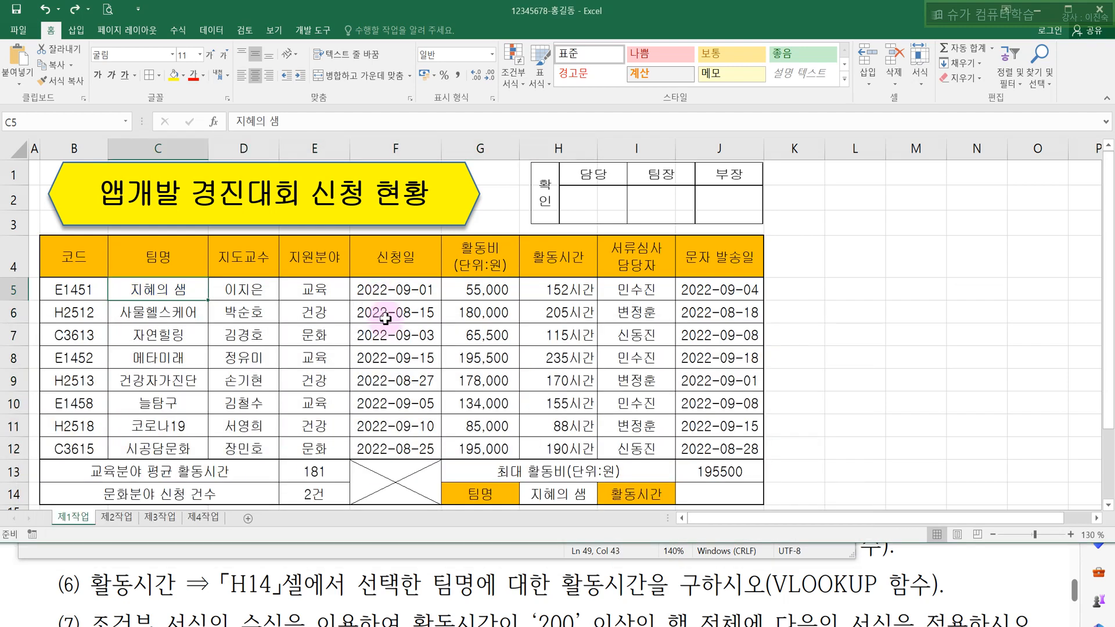
Step: Start a VLOOKUP formula in J14 and open its function arguments dialog
click(688, 494)
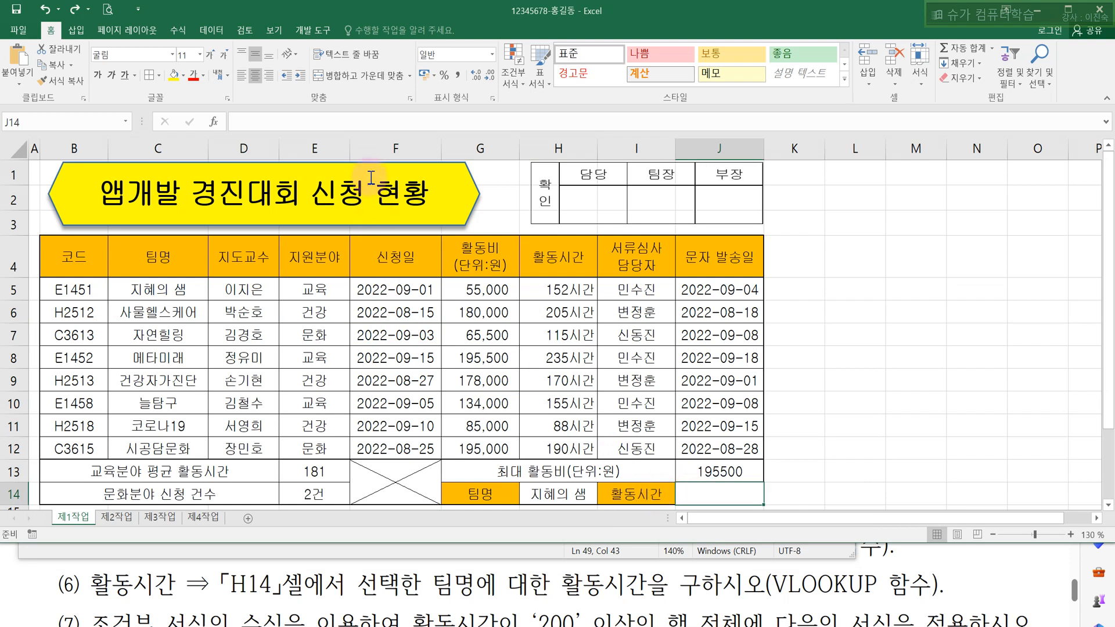
click(374, 125)
text(=)
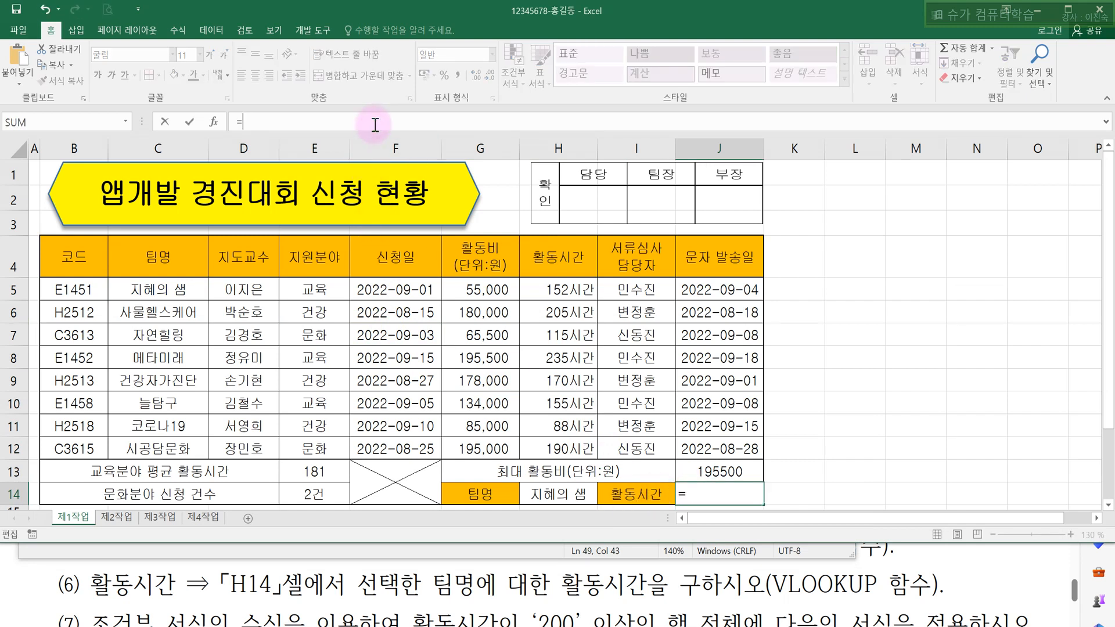
text(V)
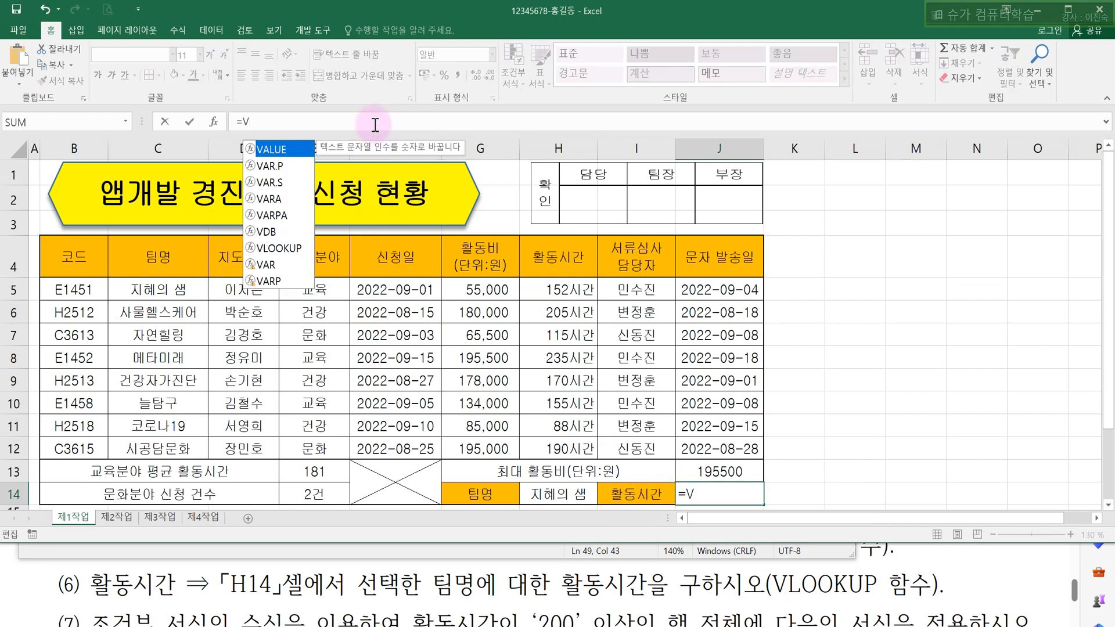
double_click(285, 248)
click(214, 121)
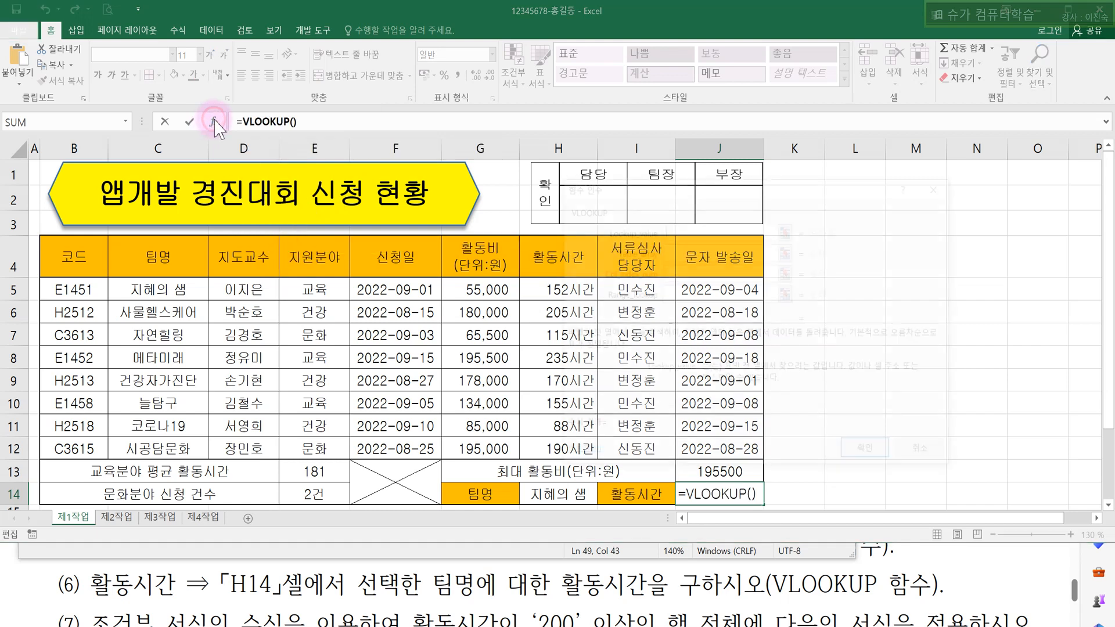
Step: Complete the VLOOKUP with lookup value H14, table array C5:H12, column index 6 and range lookup 0
click(546, 495)
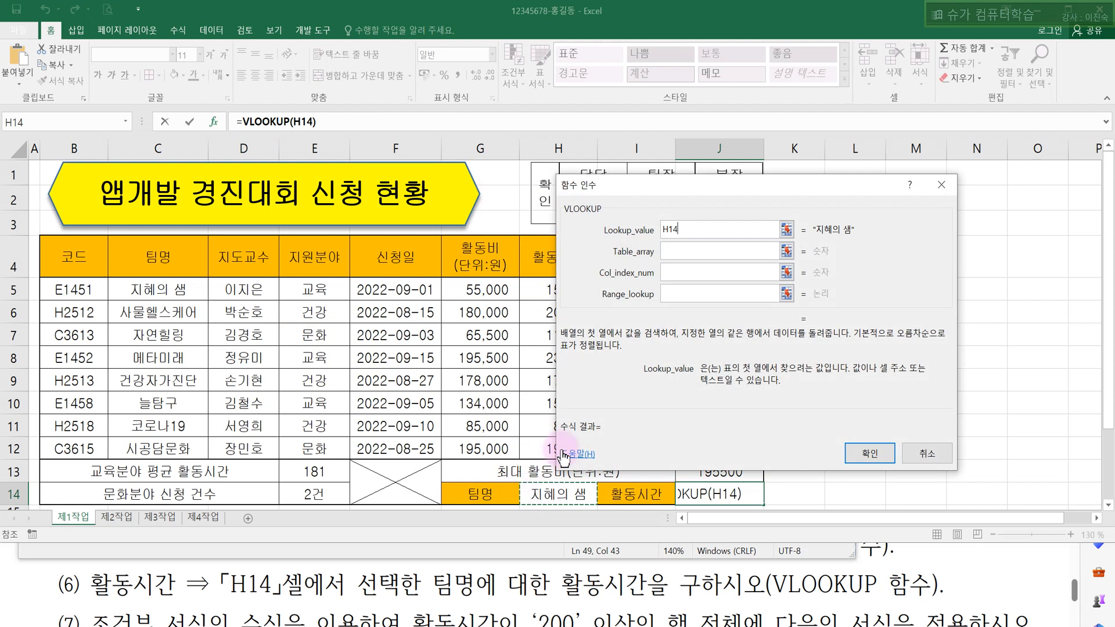
click(668, 253)
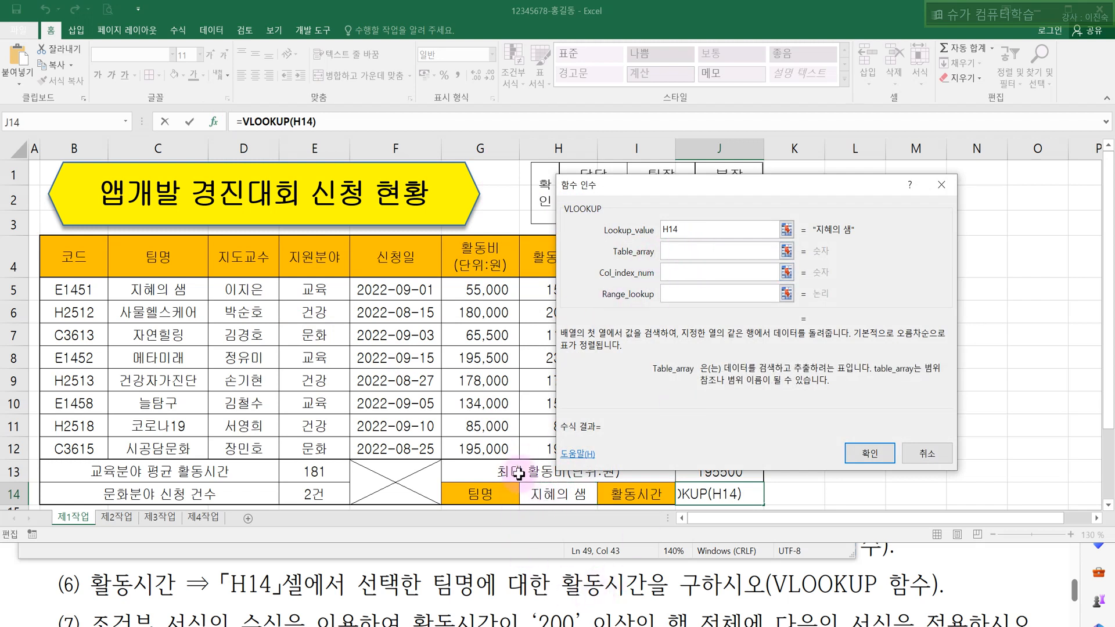
click(178, 288)
drag(180, 287, 539, 443)
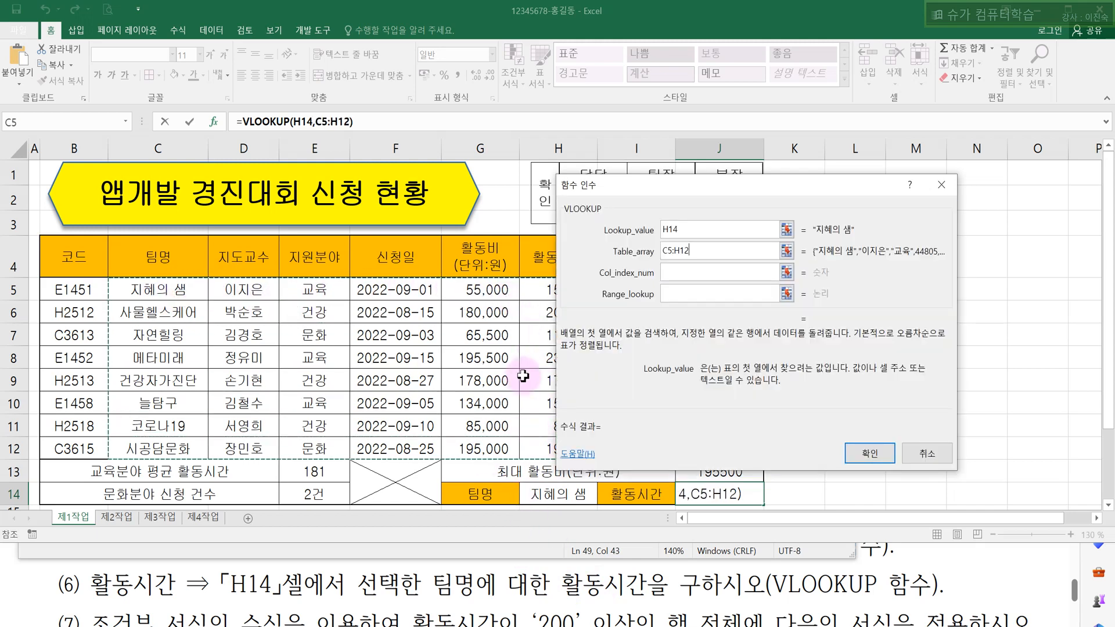
click(720, 278)
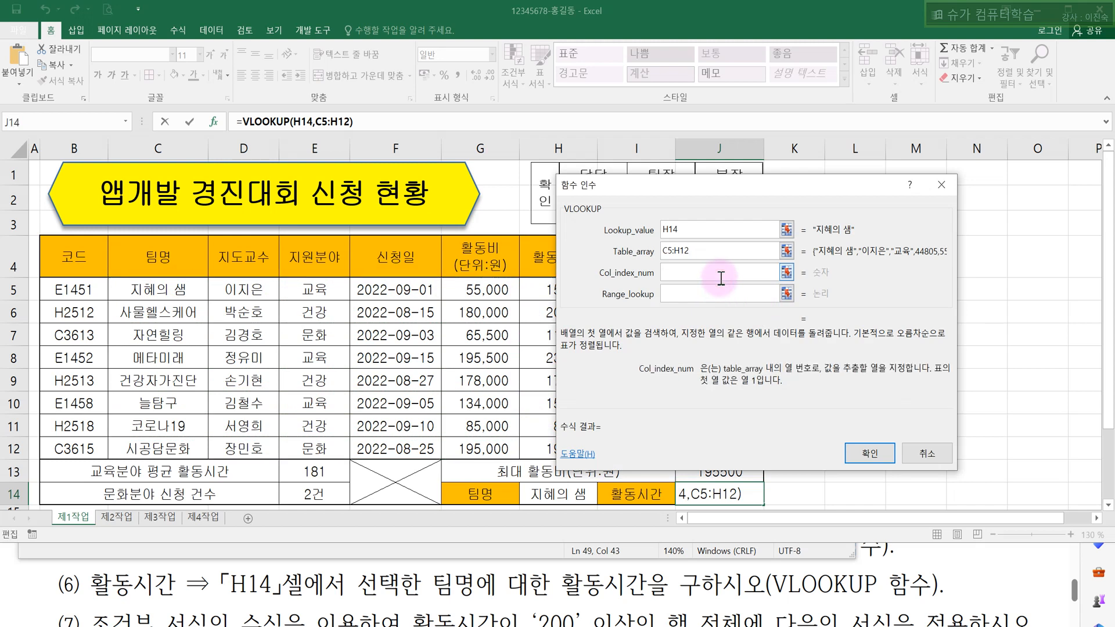
click(720, 287)
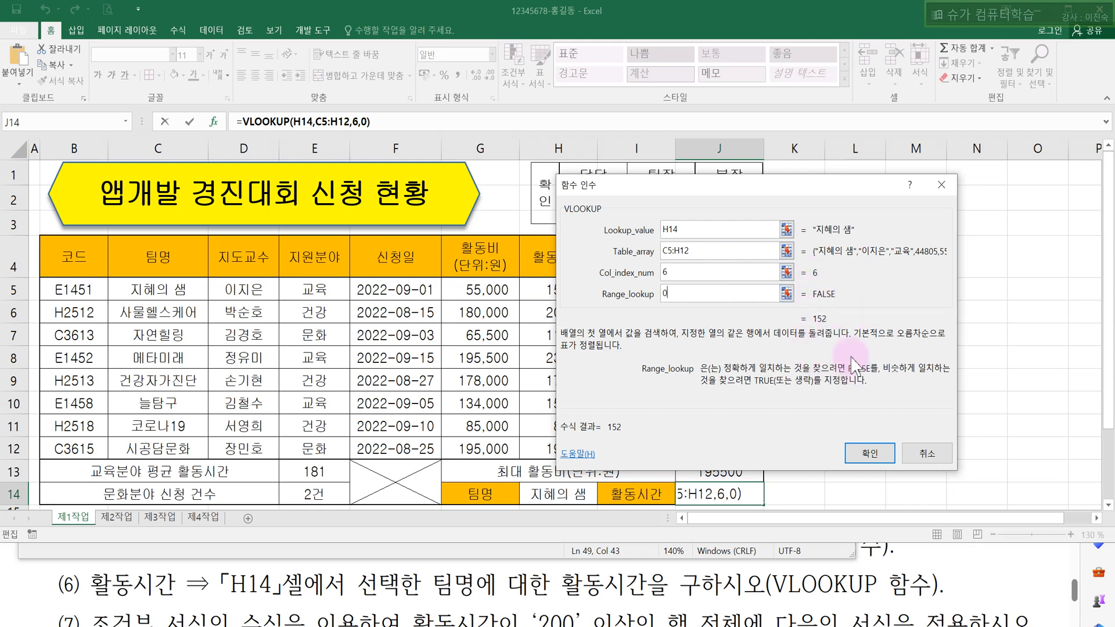
click(869, 453)
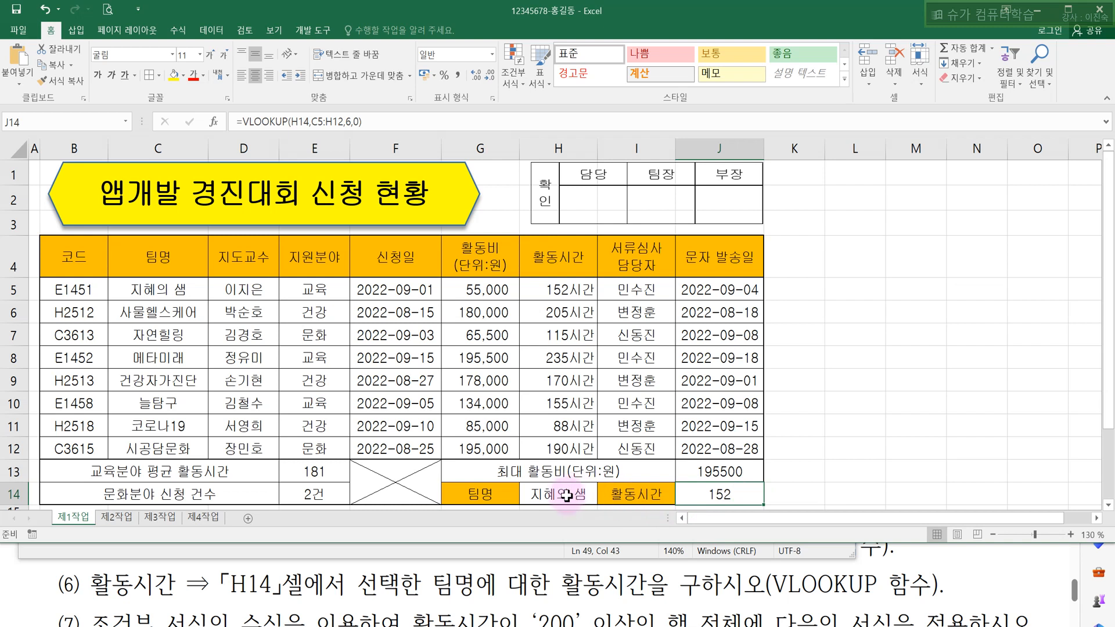
Step: Choose 사물헬스케어 from the H14 team list to test the J14 lookup
click(580, 493)
click(603, 498)
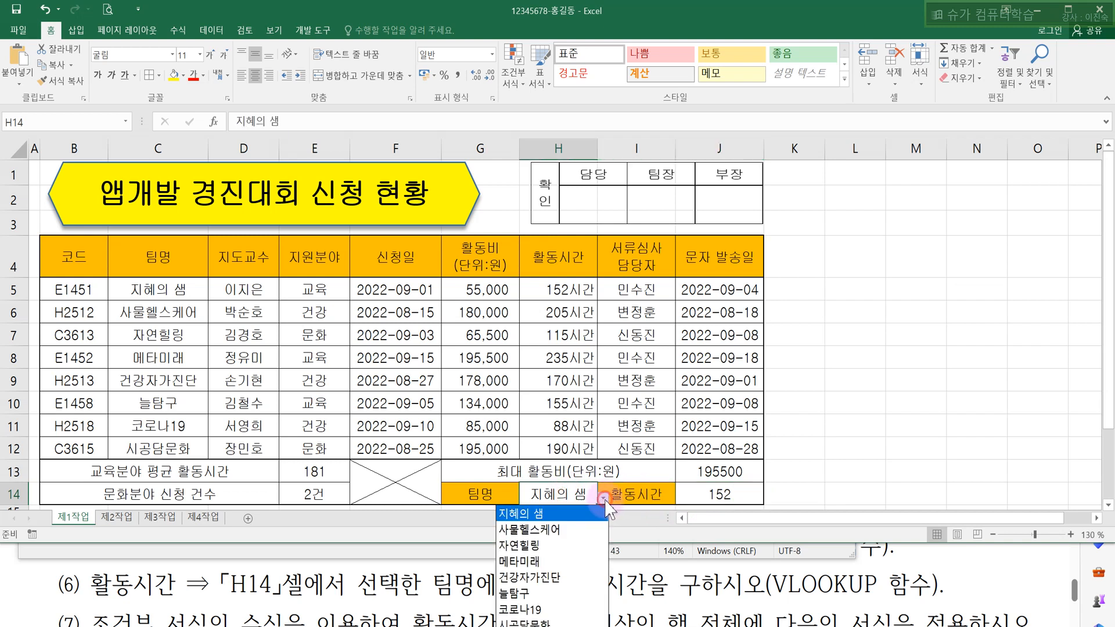
click(558, 529)
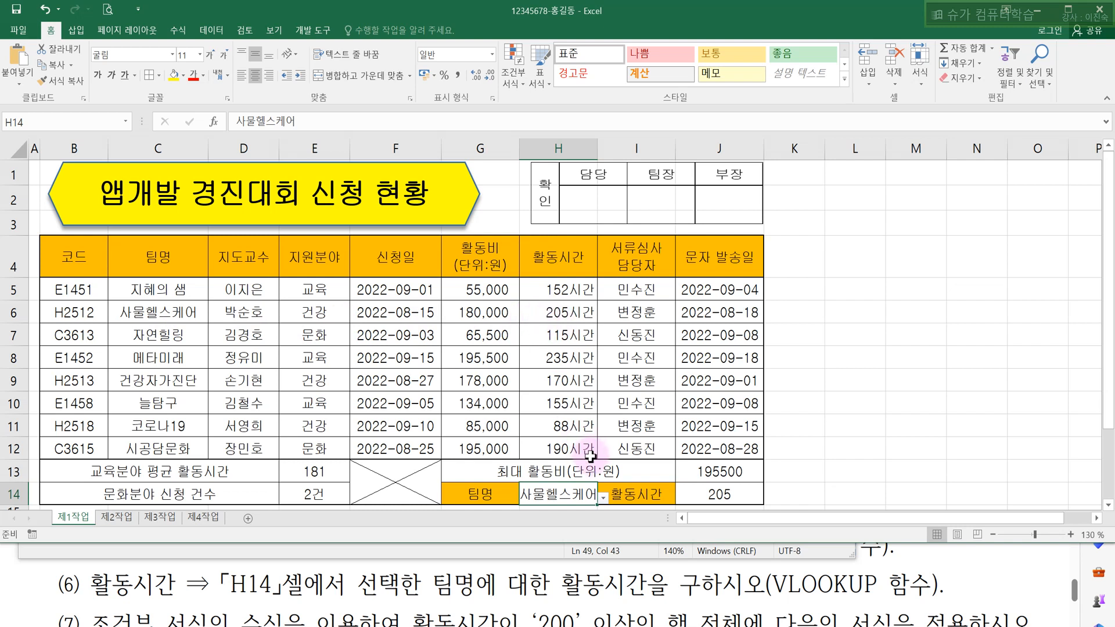
Step: Choose 지혜의 샘 from the H14 team list and save the workbook
click(603, 498)
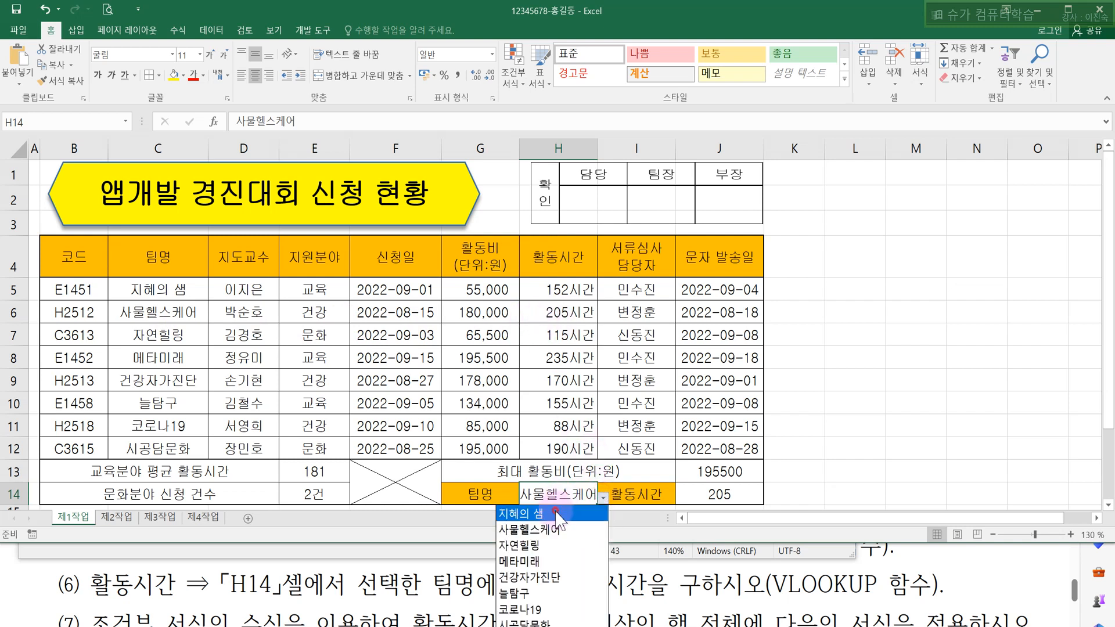
click(556, 513)
click(452, 366)
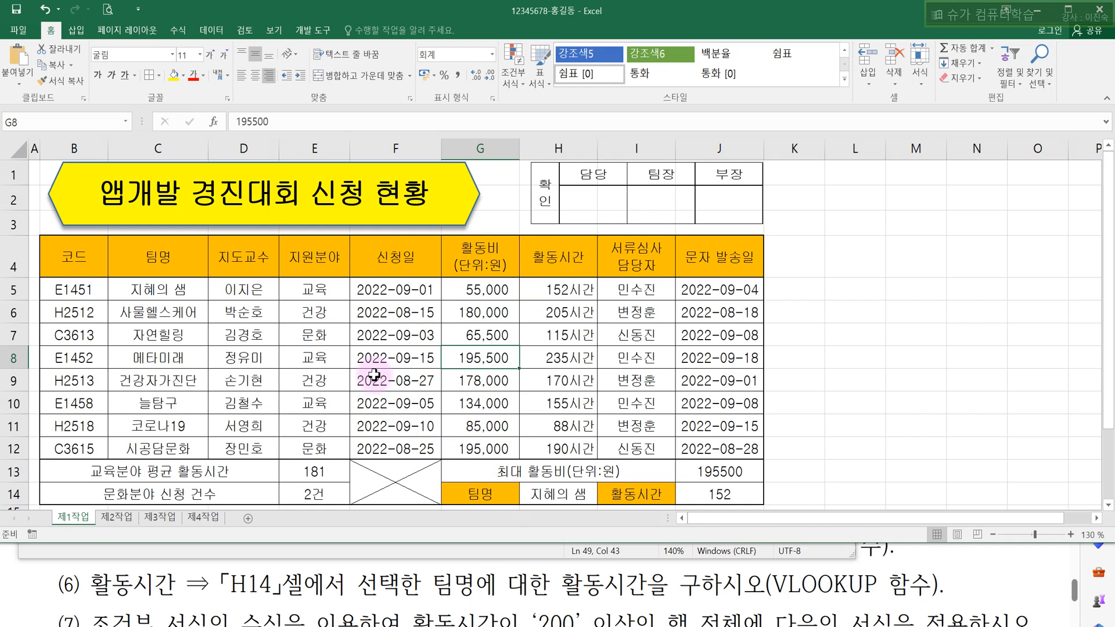
click(18, 8)
Step: Switch to the exam PDF and read task (7) on conditional formatting, including which rows to format and the font settings
click(286, 572)
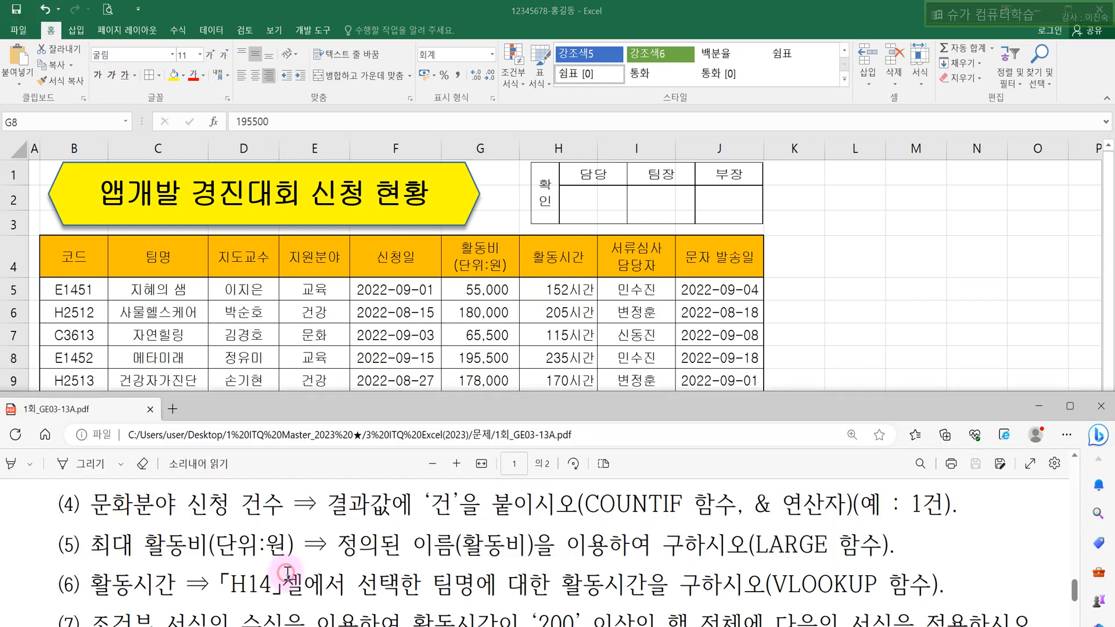
scroll(287, 572, down, 1)
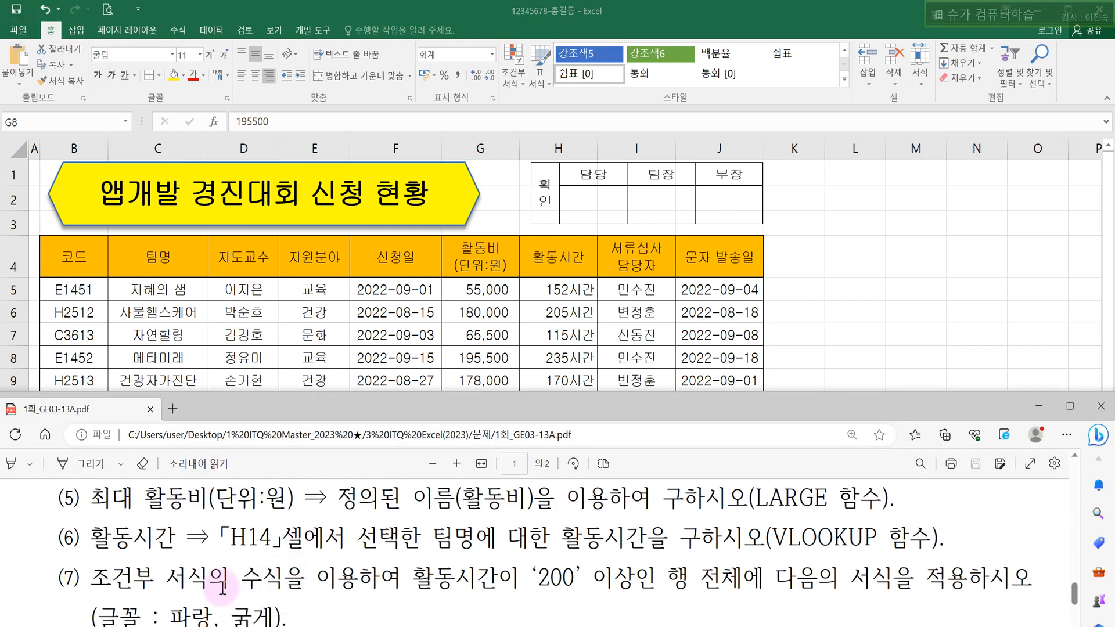
click(296, 340)
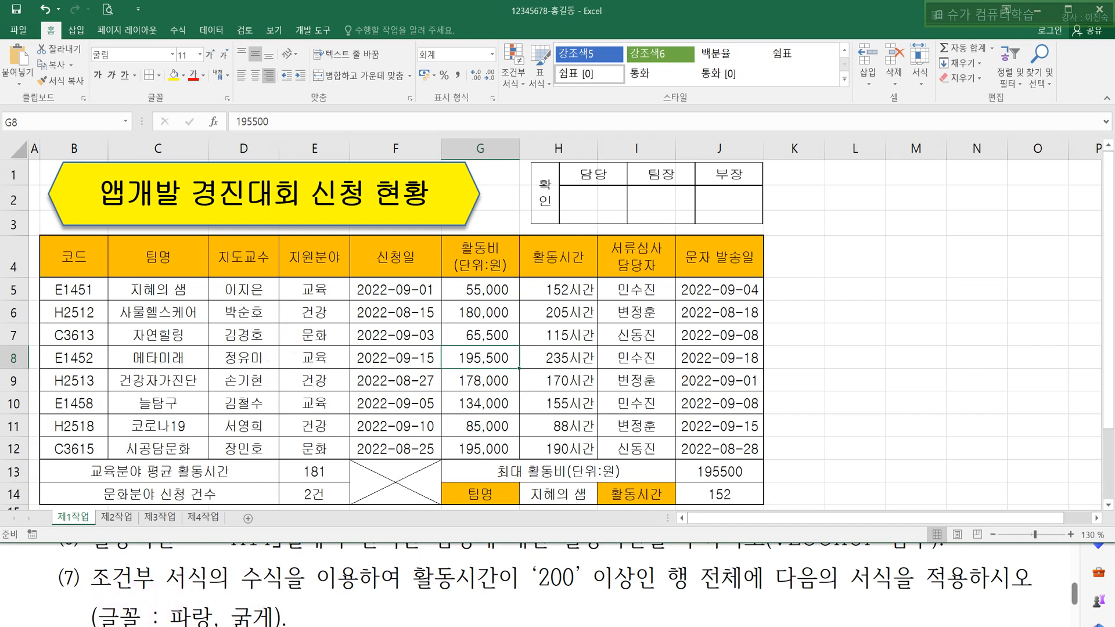
click(112, 593)
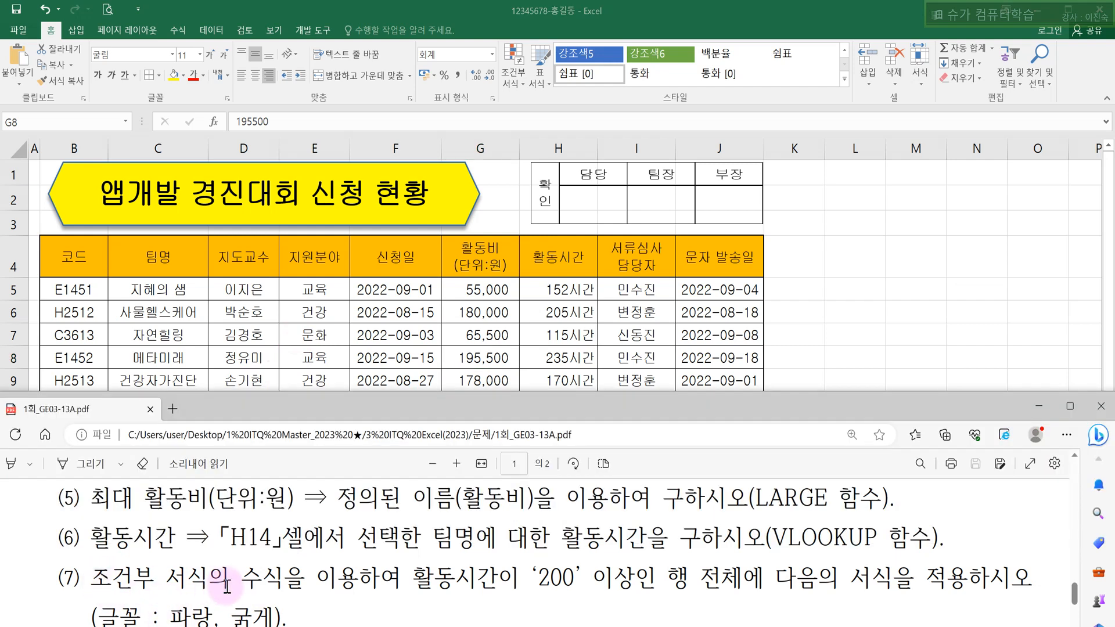
drag(404, 578, 755, 579)
click(673, 579)
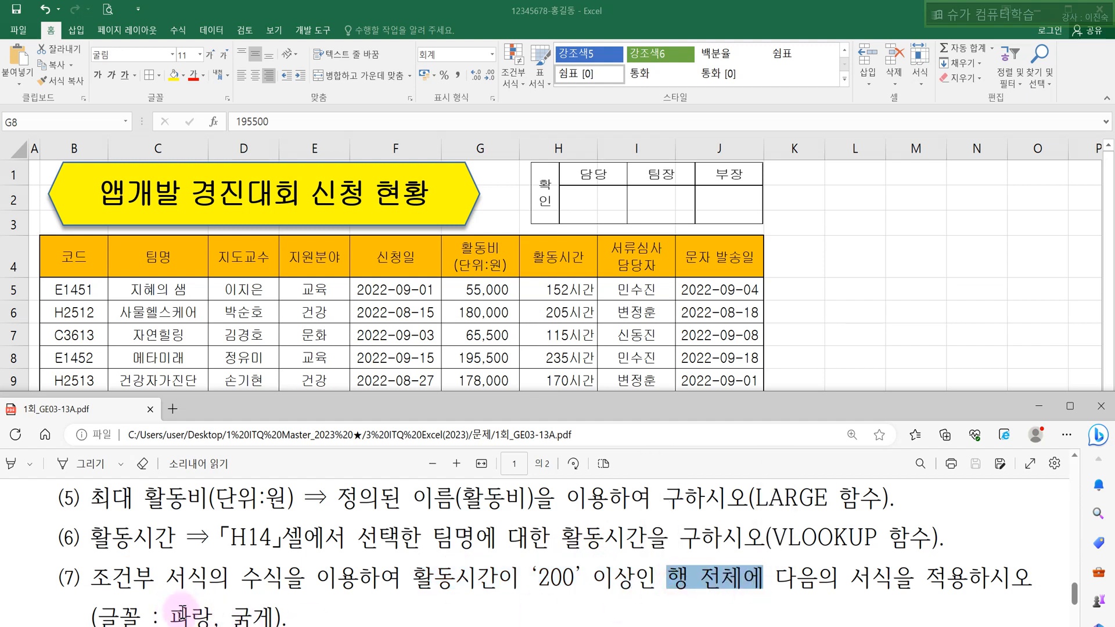
Step: Switch to Notepad and review the conditional formatting notes, focusing on the B5:J12 range to select
click(335, 286)
key(alt+Tab)
click(596, 408)
scroll(604, 401, down, 2)
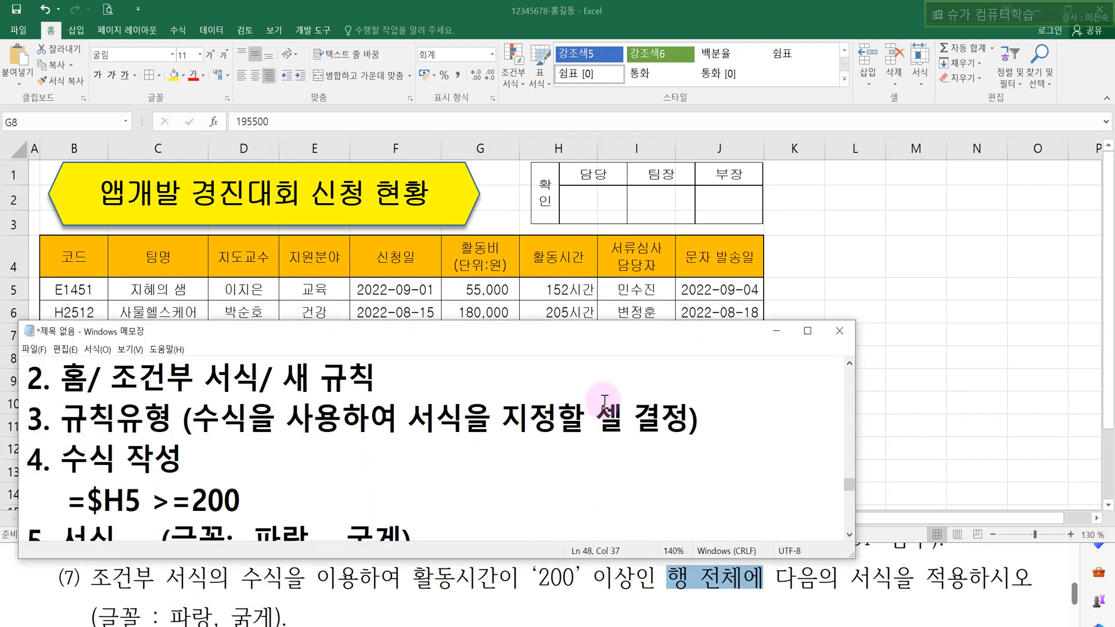
scroll(593, 398, up, 1)
drag(545, 321, 562, 175)
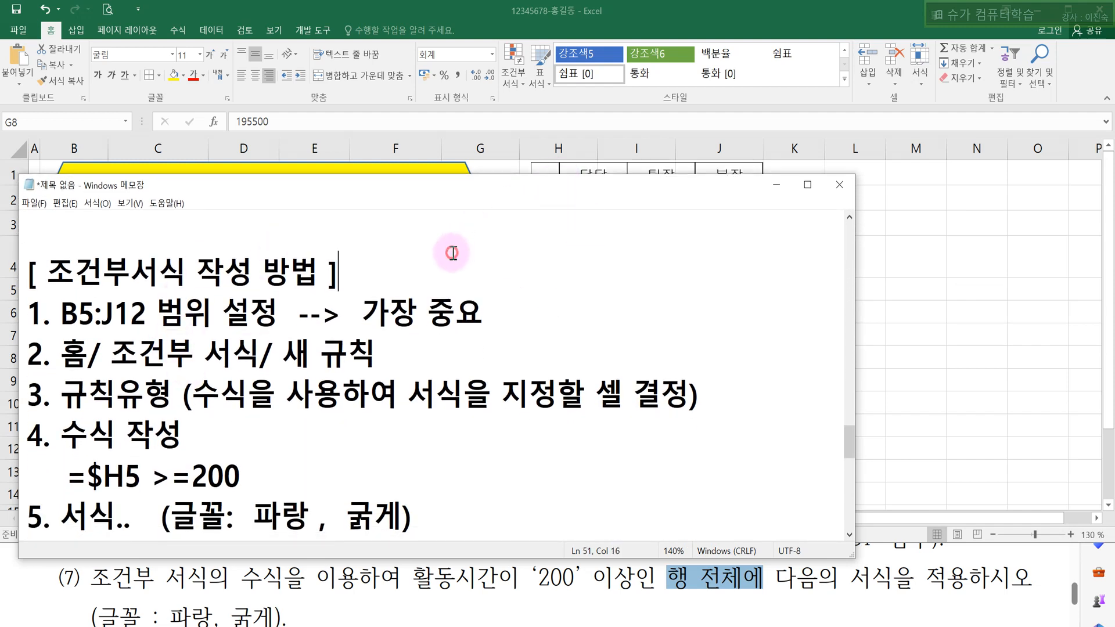
drag(59, 314, 148, 312)
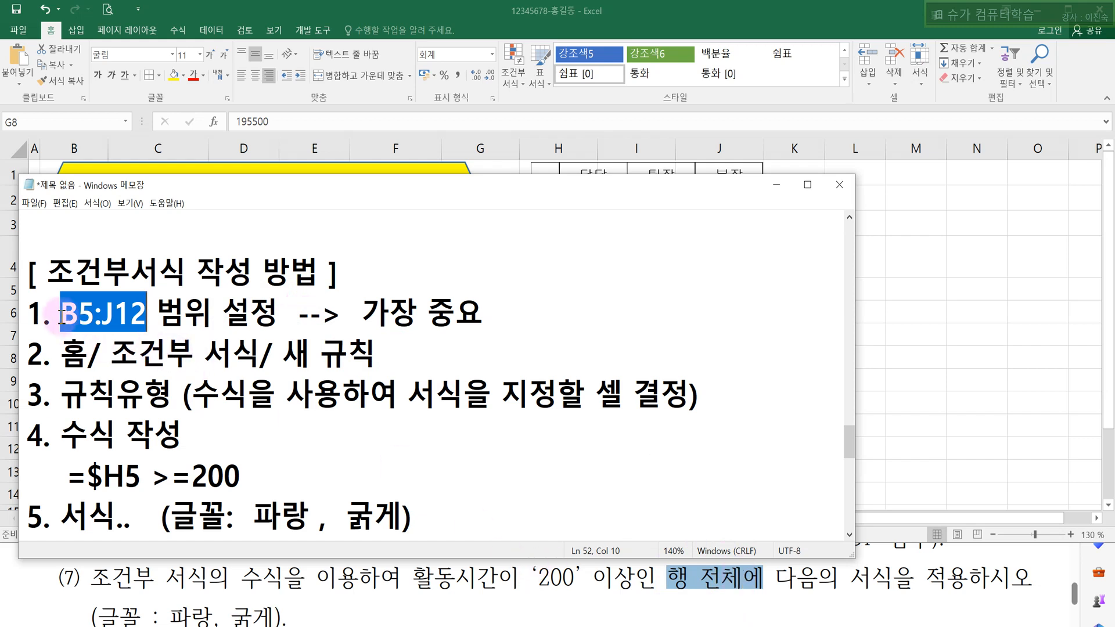
drag(60, 314, 142, 306)
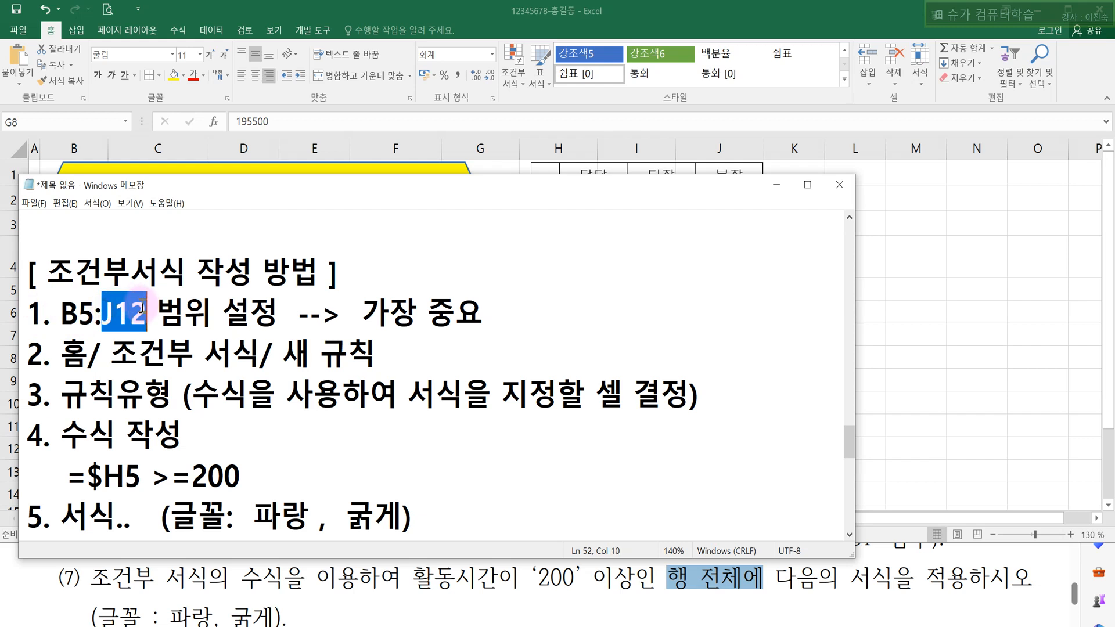
drag(60, 313, 146, 313)
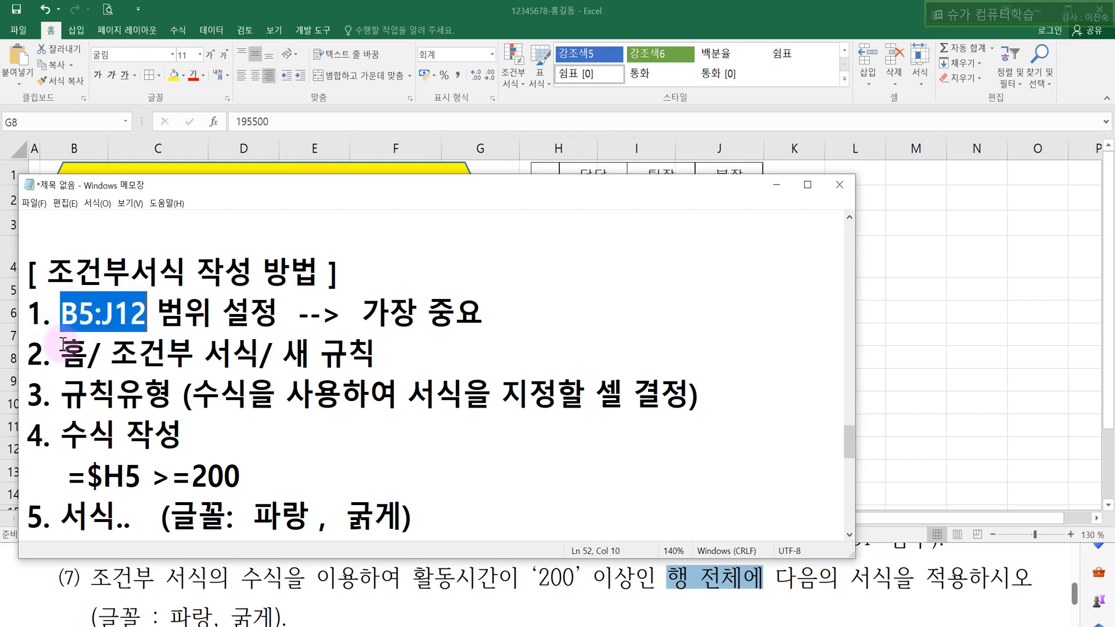
drag(61, 314, 142, 310)
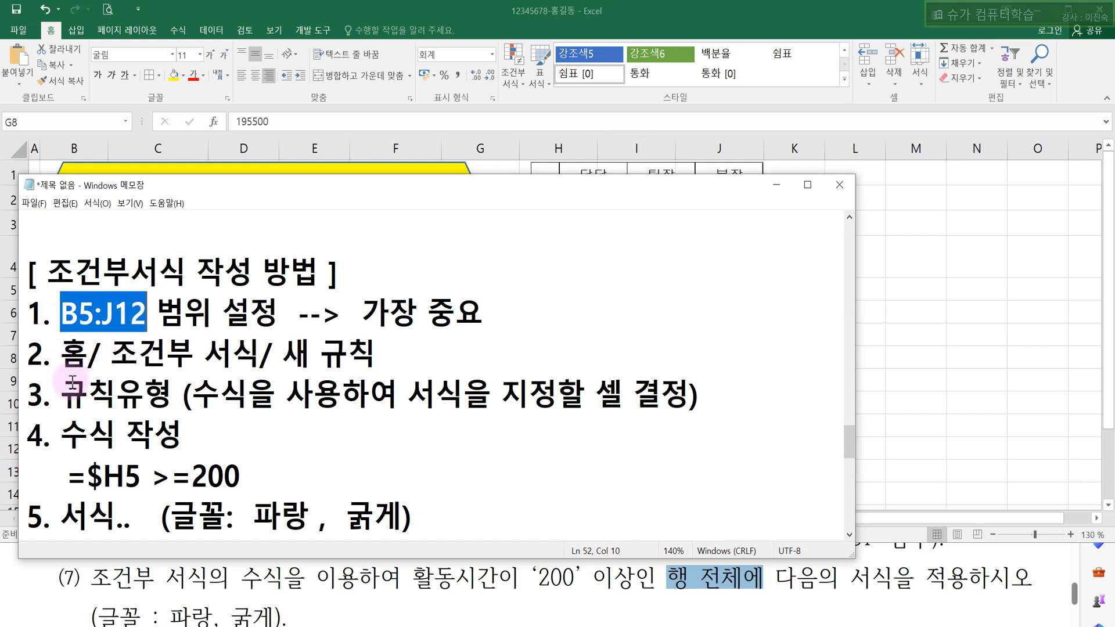
Step: Review the notes on the new rule command, the formula-based rule type and the formula =$H5 >=200
drag(61, 354, 374, 350)
drag(61, 395, 249, 395)
click(197, 395)
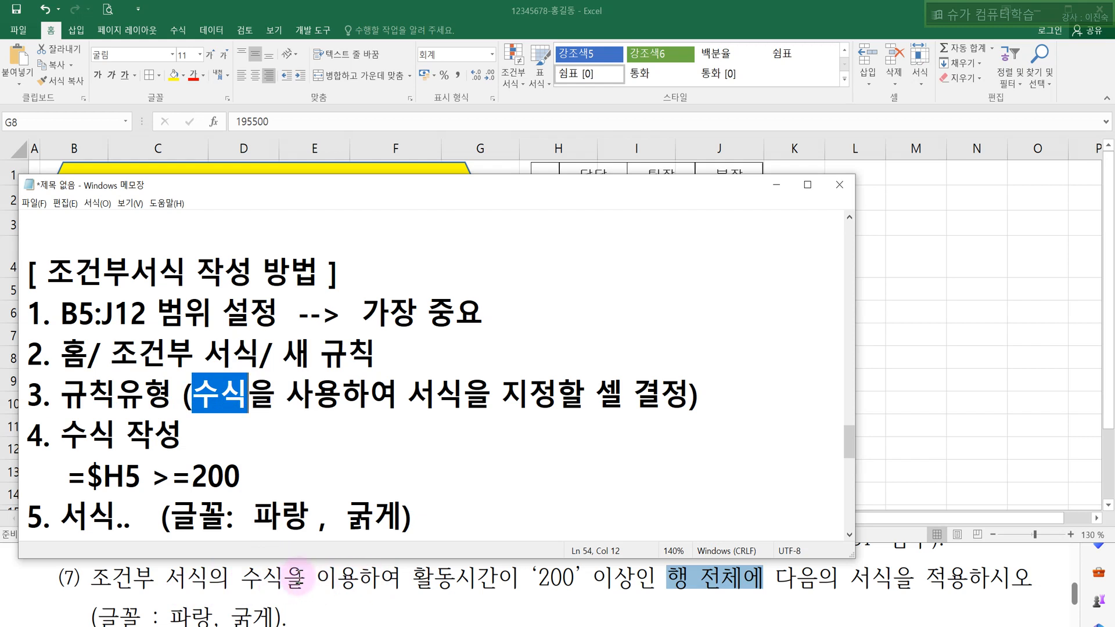
drag(67, 477, 249, 477)
click(100, 498)
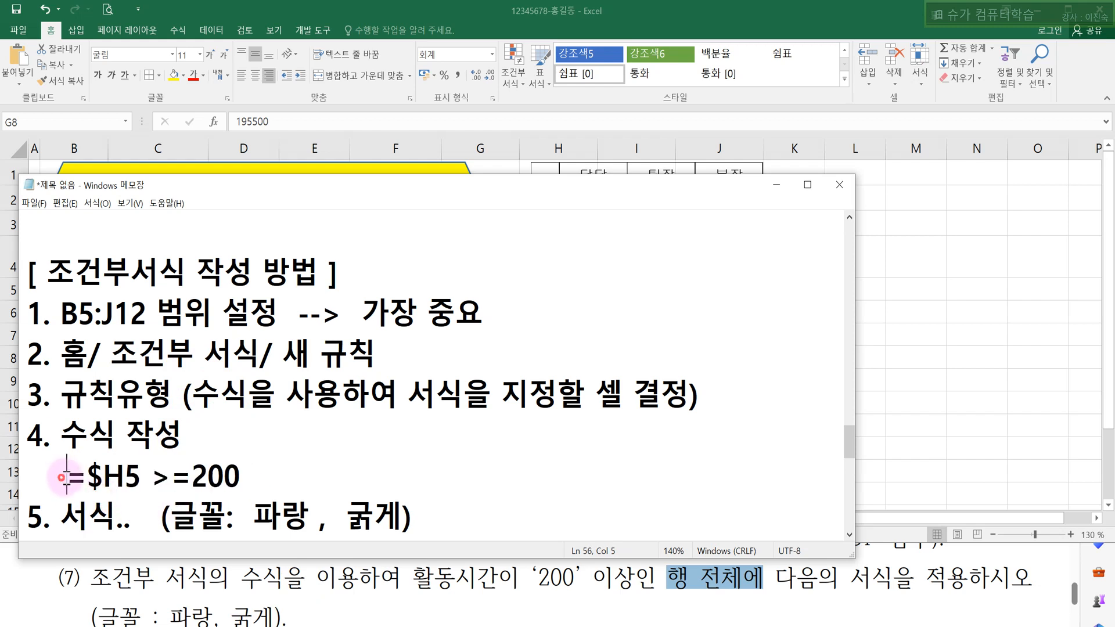
drag(68, 477, 249, 473)
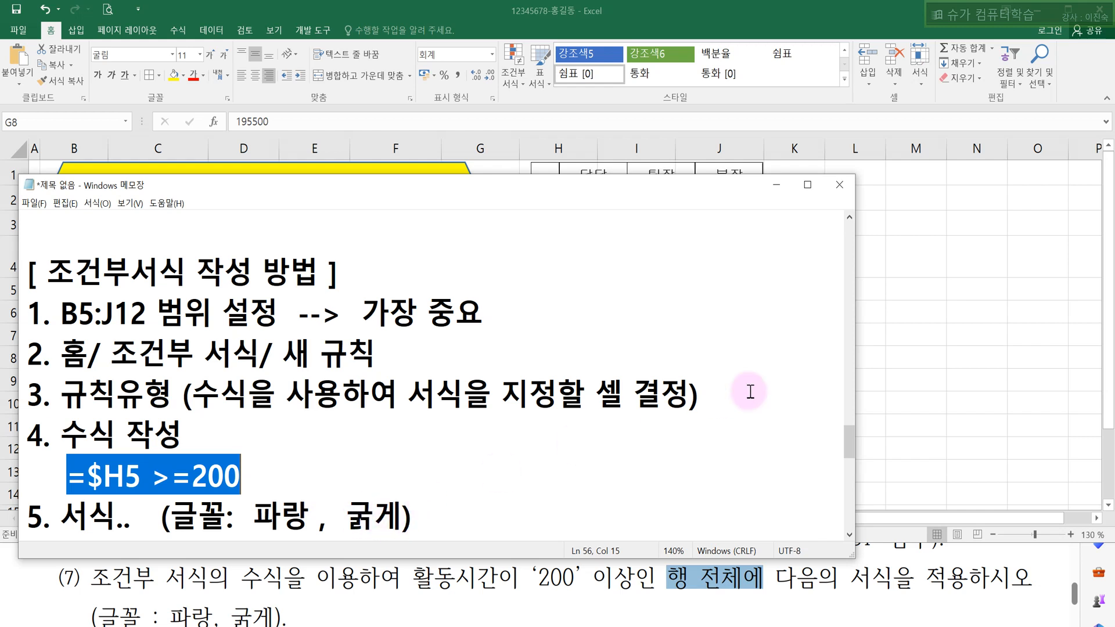
Step: Back in Excel, create a new conditional formatting rule for B5:J12 with the type 수식을 사용하여 서식을 지정할 셀 결정
key(alt+Tab)
drag(75, 289, 706, 448)
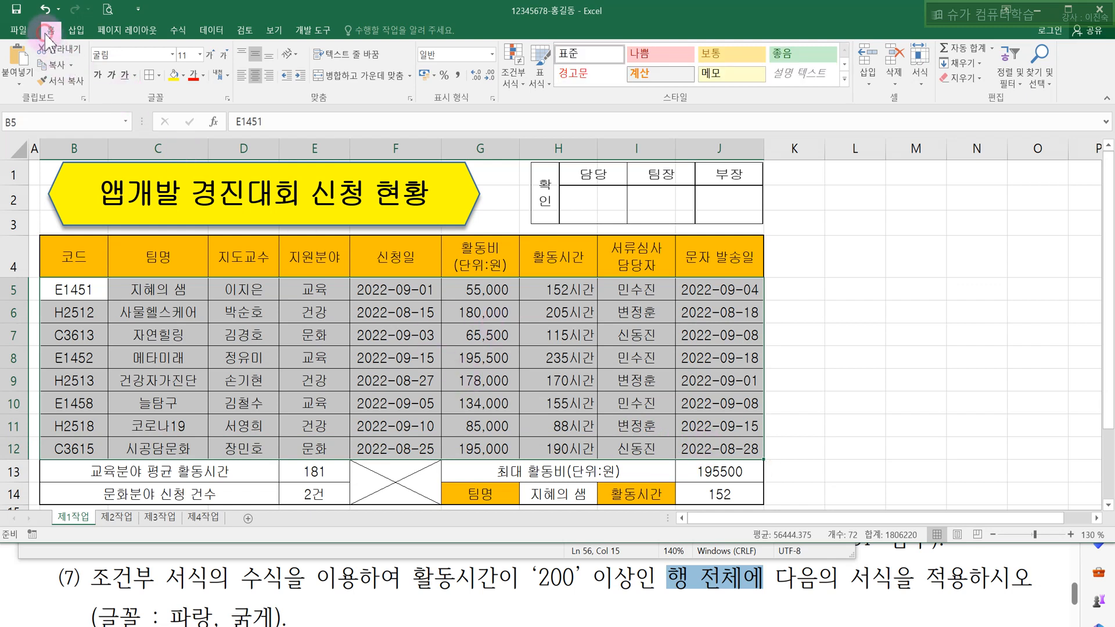
click(514, 72)
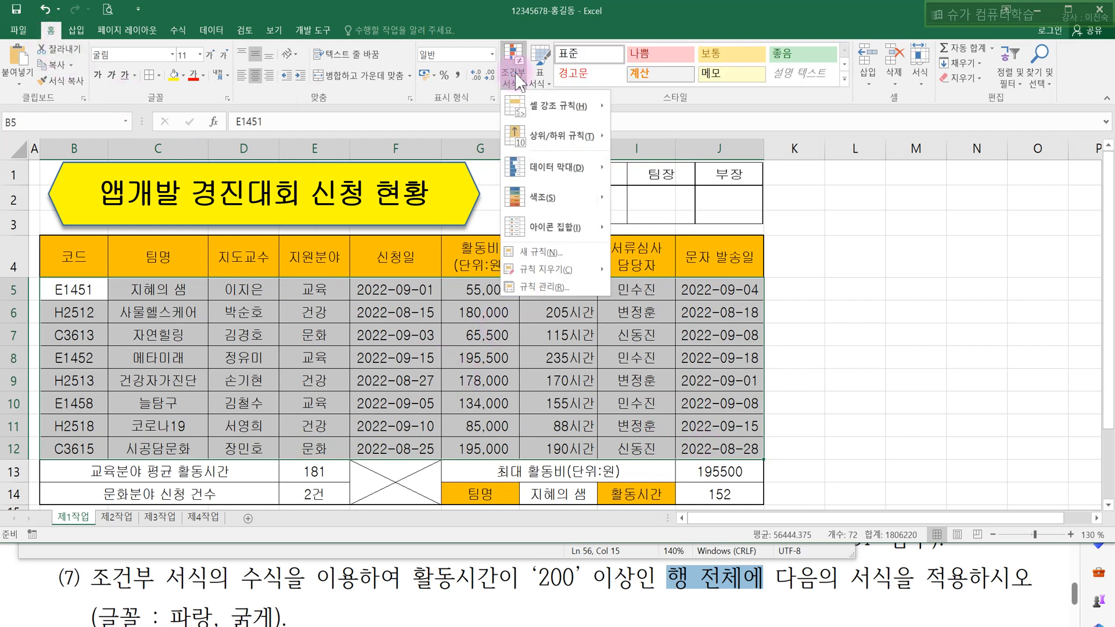
click(536, 255)
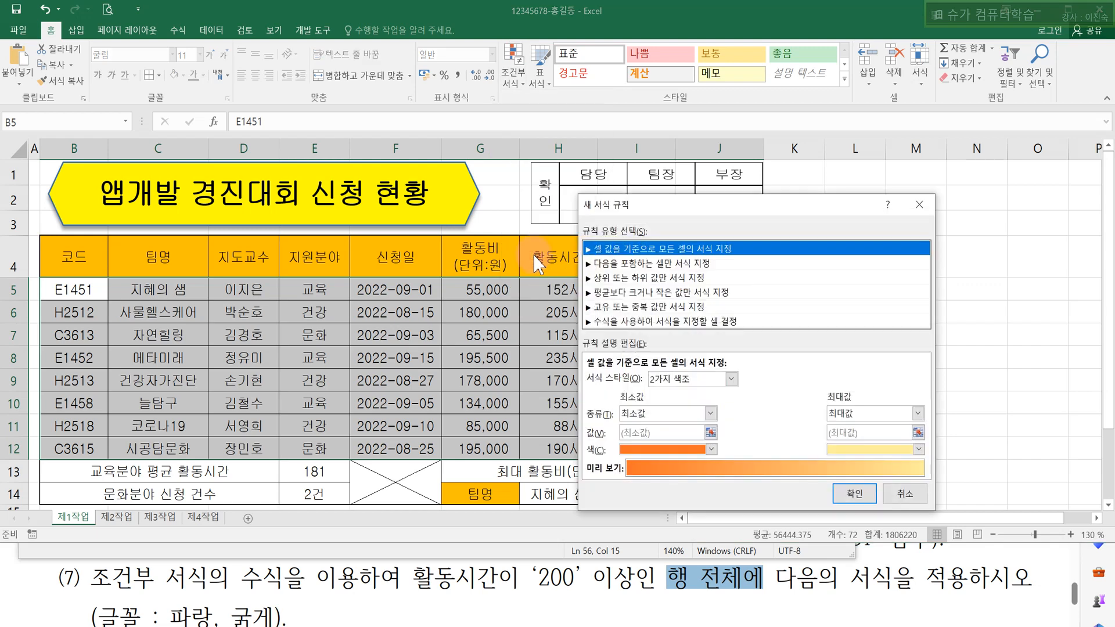
click(598, 322)
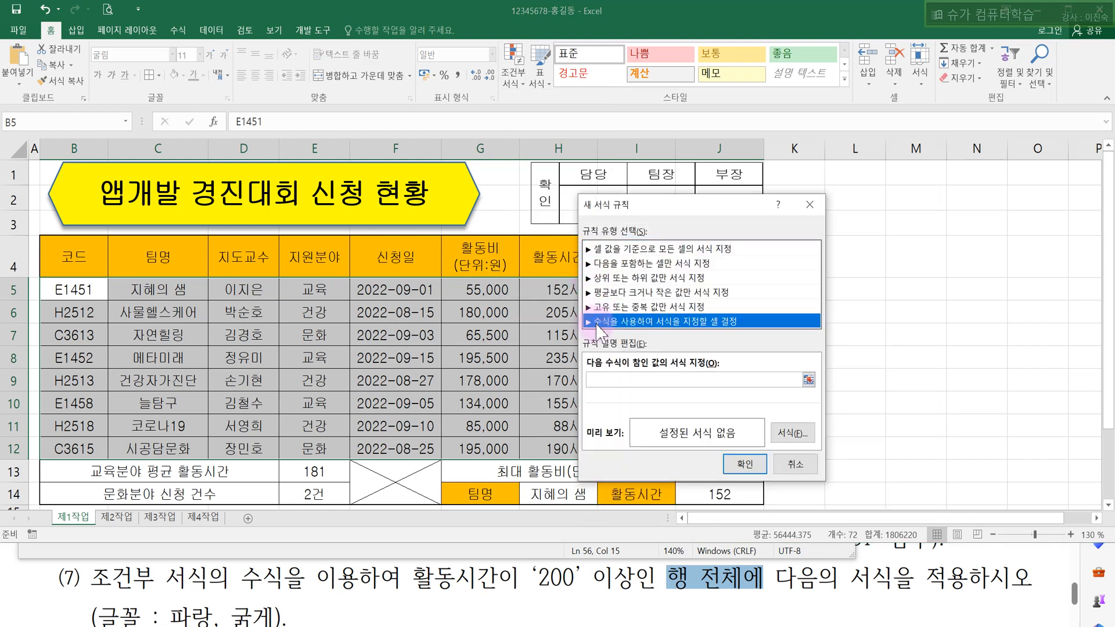
Step: Start the rule's formula with an equals sign and a reference to H5, the first 활동시간 value
click(603, 381)
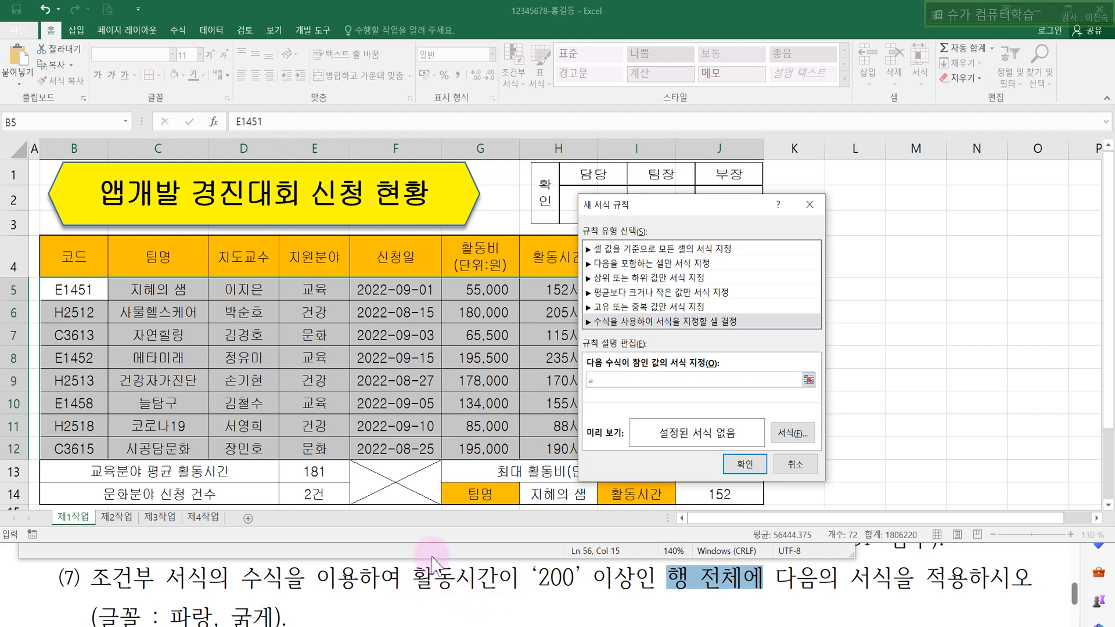
drag(610, 204, 657, 204)
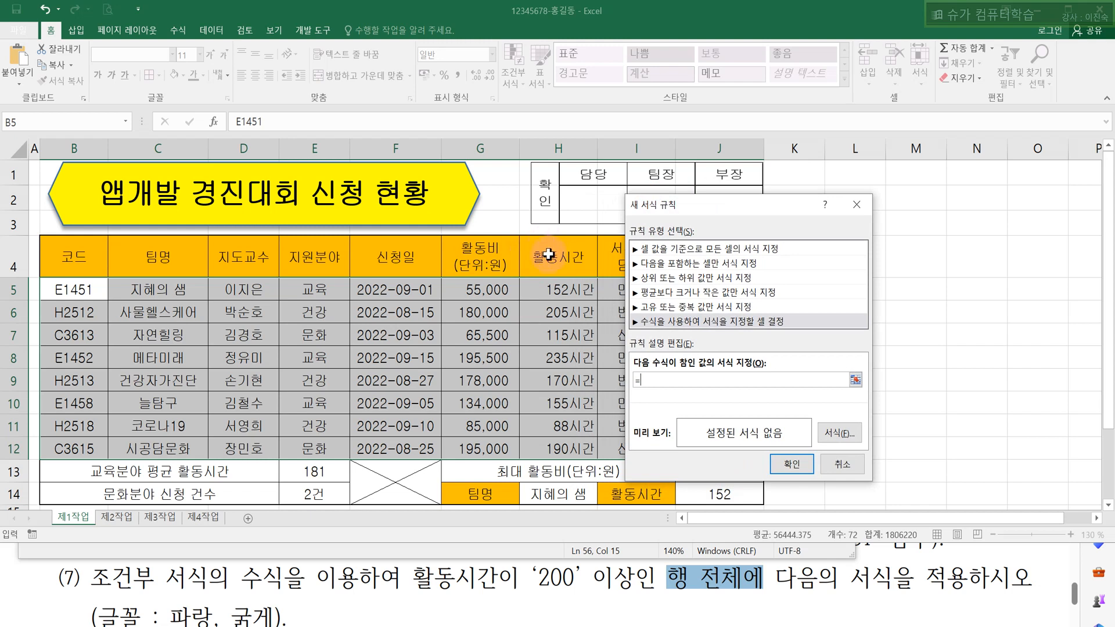
click(548, 254)
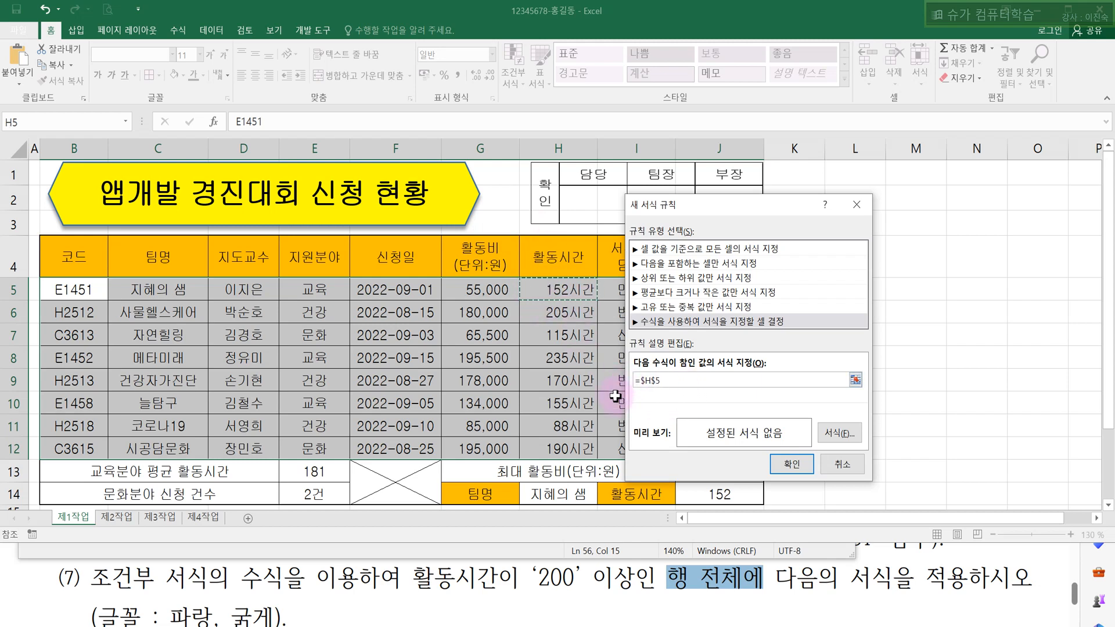
Step: Check the $H5 reference in the Notepad notes, minimize Notepad, and complete the rule's formula as =$H5>=200
key(alt+Tab)
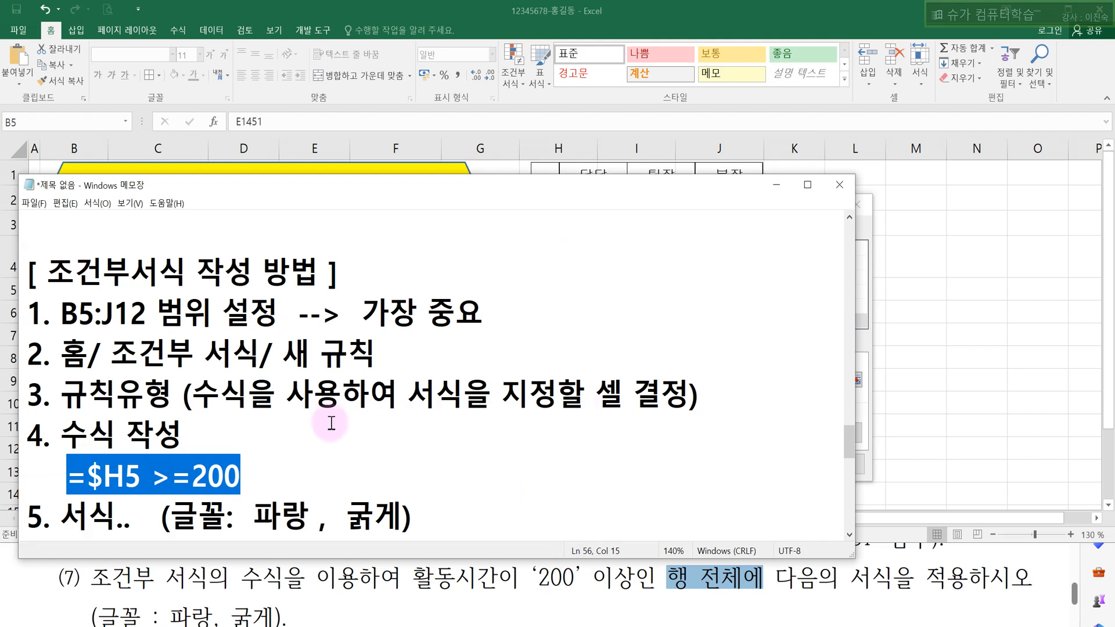
click(124, 475)
drag(88, 475, 140, 475)
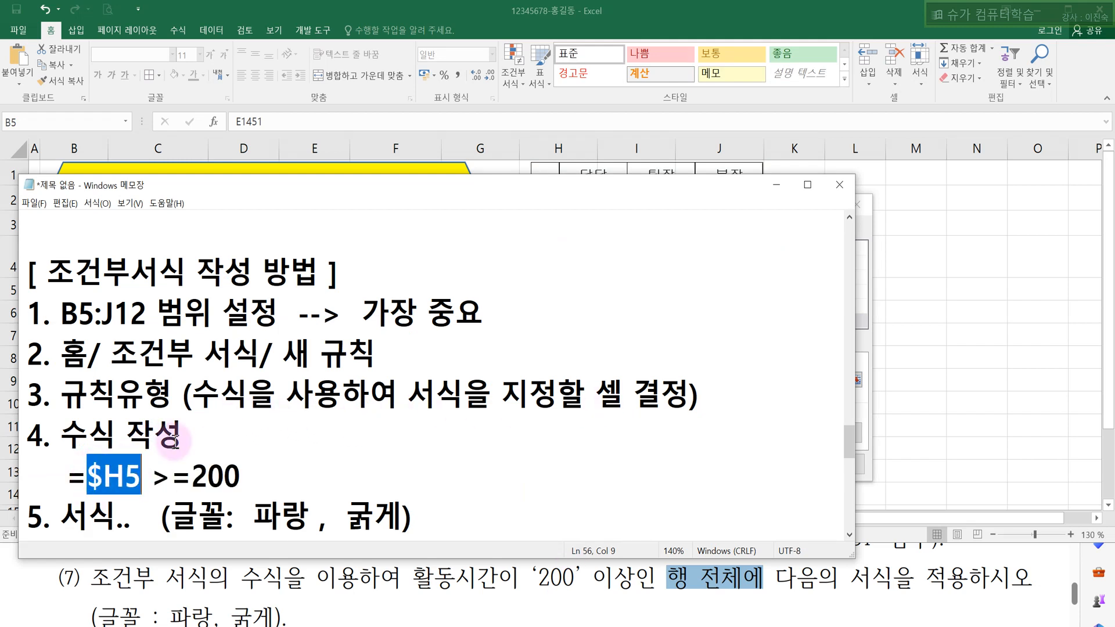
click(864, 229)
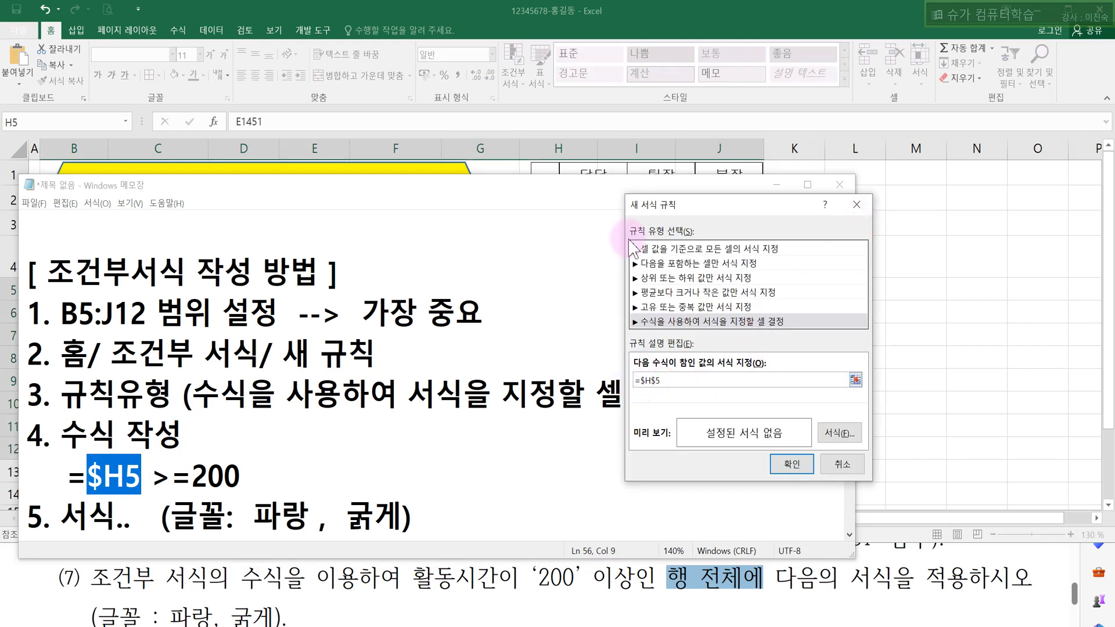
click(776, 184)
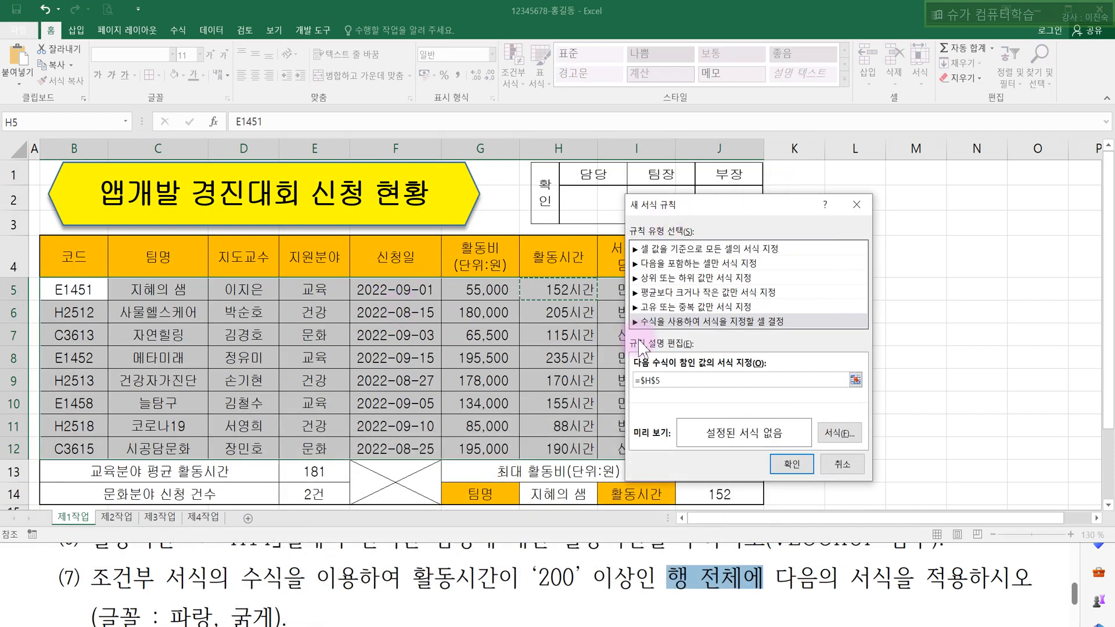
drag(641, 381, 666, 383)
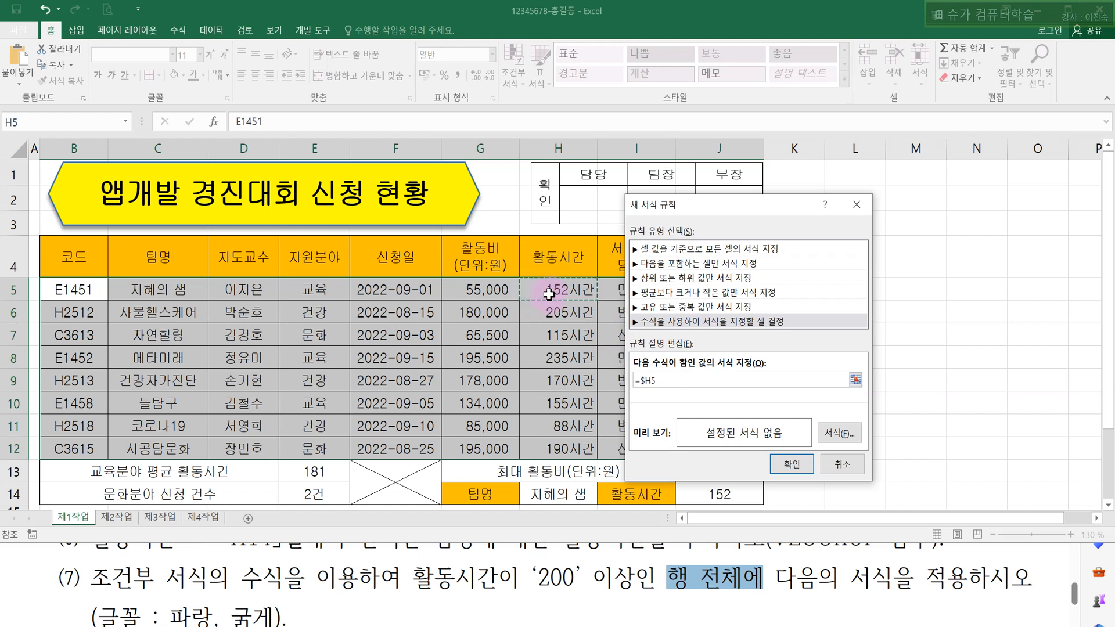
click(641, 381)
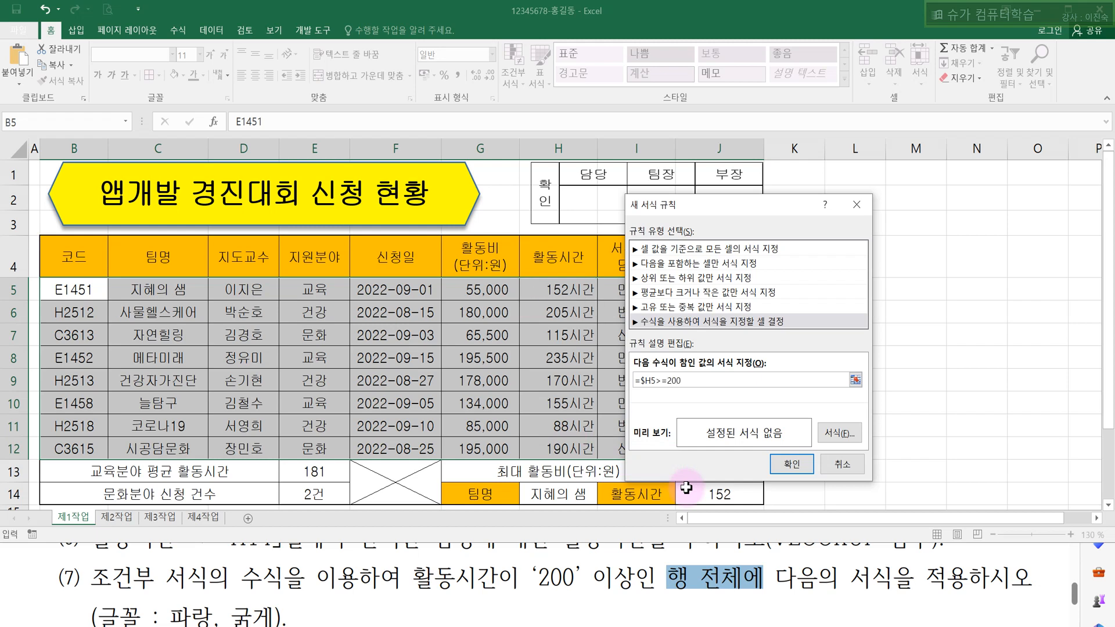
Step: Set the rule's font format to 굵게 and standard blue, and apply the rule to the selected range
click(856, 434)
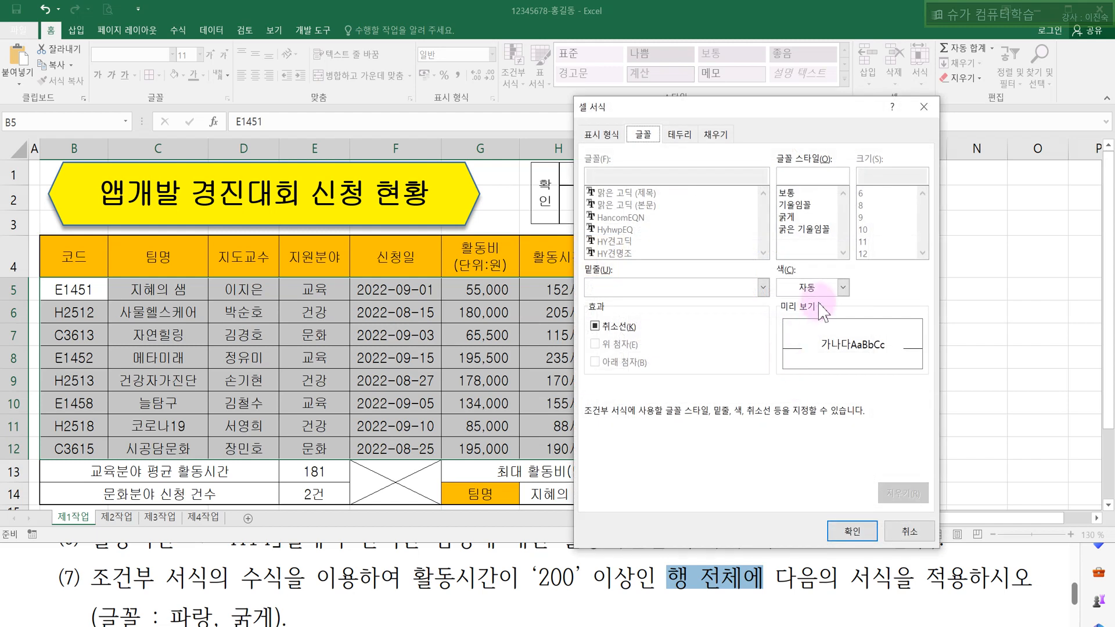
click(806, 216)
click(823, 286)
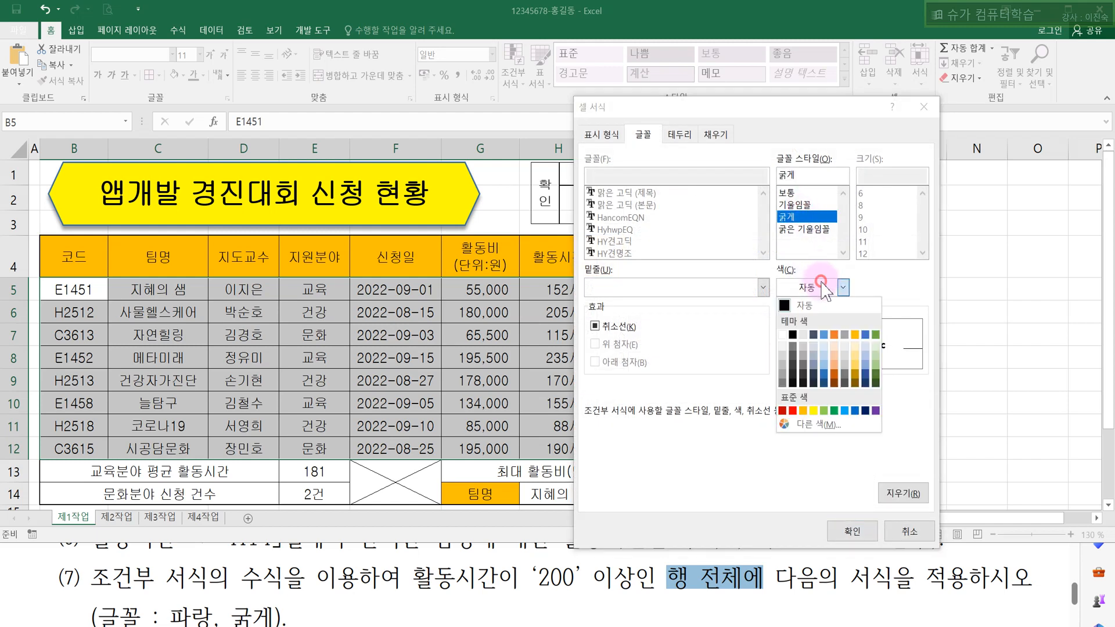
click(854, 410)
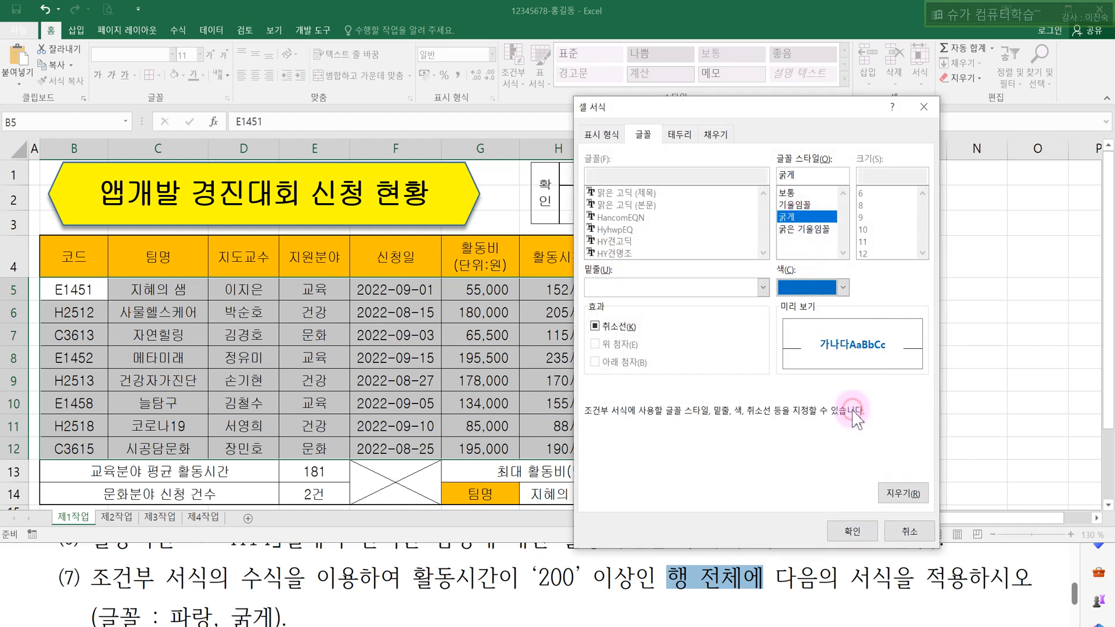
click(852, 531)
click(806, 463)
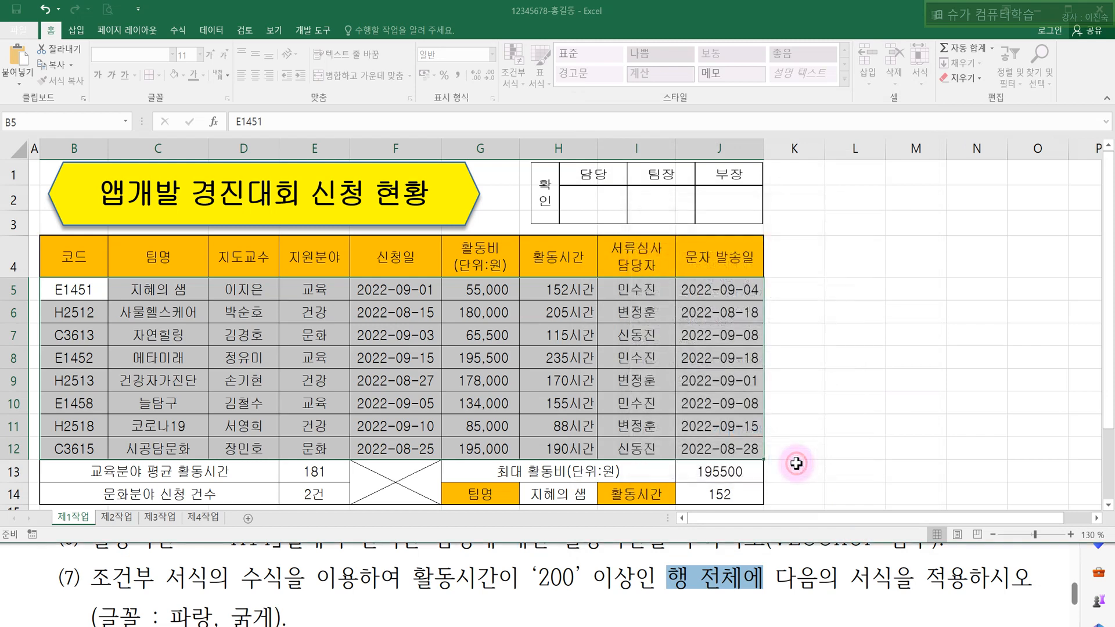
Step: Check the conditional formatting against the 활동시간 values in H6 and H8
click(813, 381)
click(566, 313)
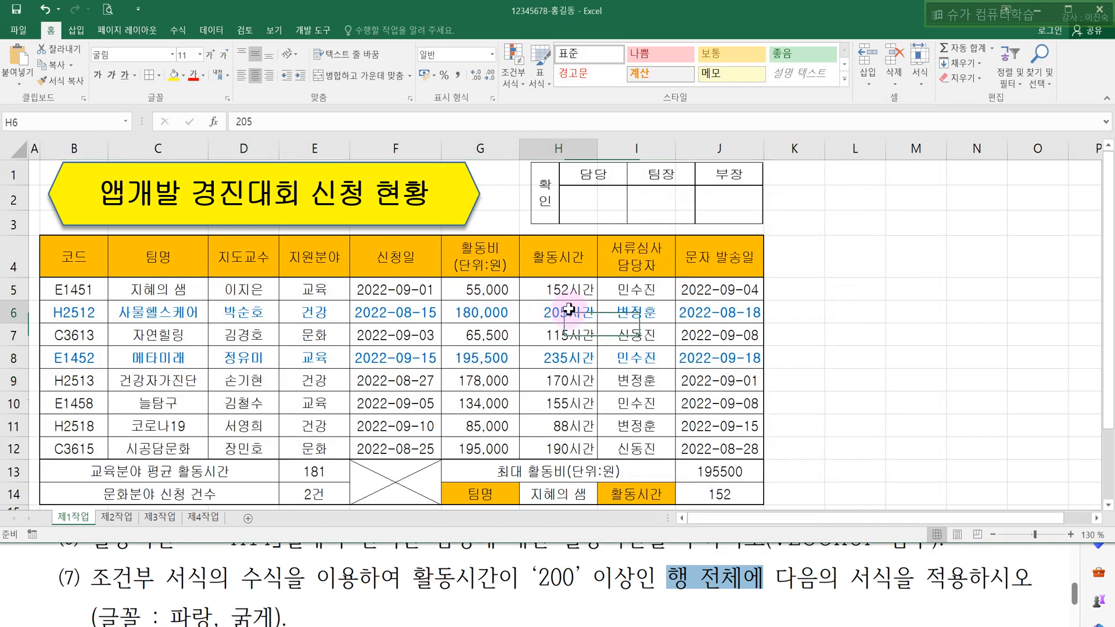
click(572, 360)
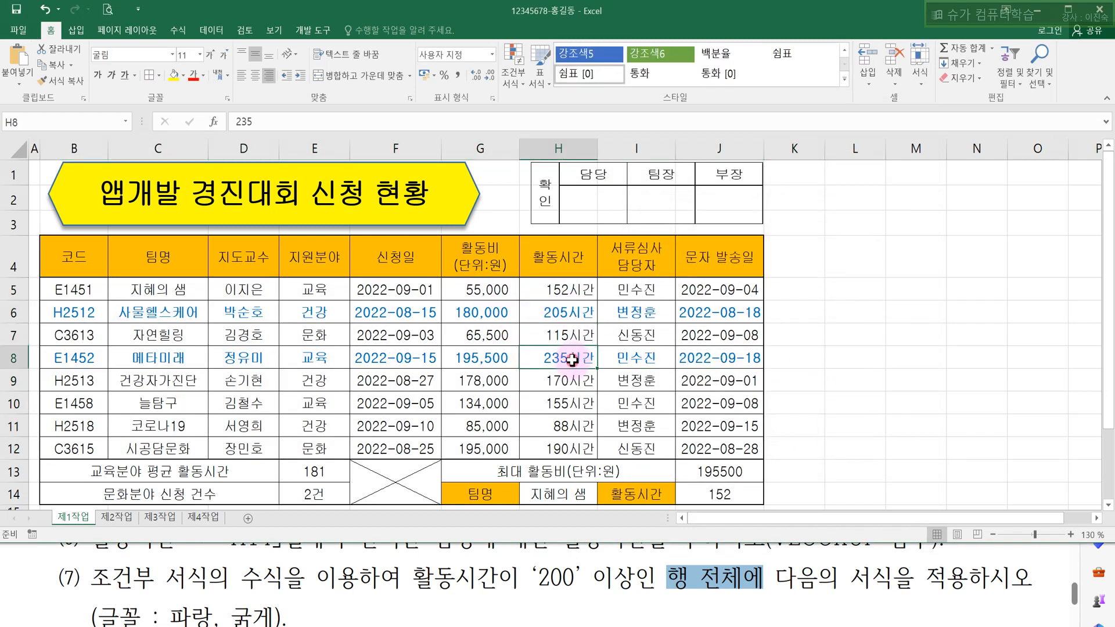
click(906, 359)
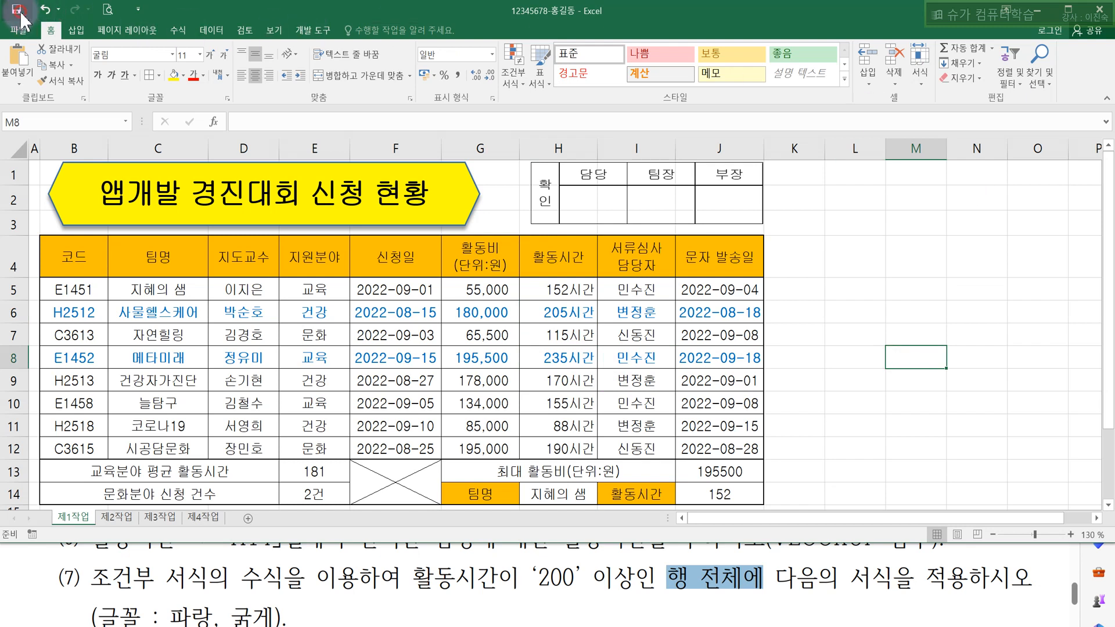